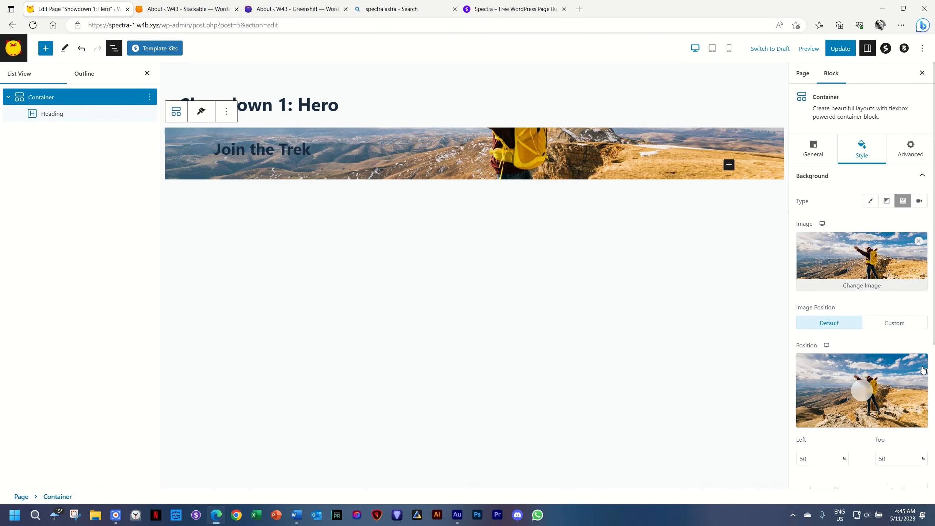
Apply a gradient overlay to the container's background image
scroll(933, 307, "down", 5)
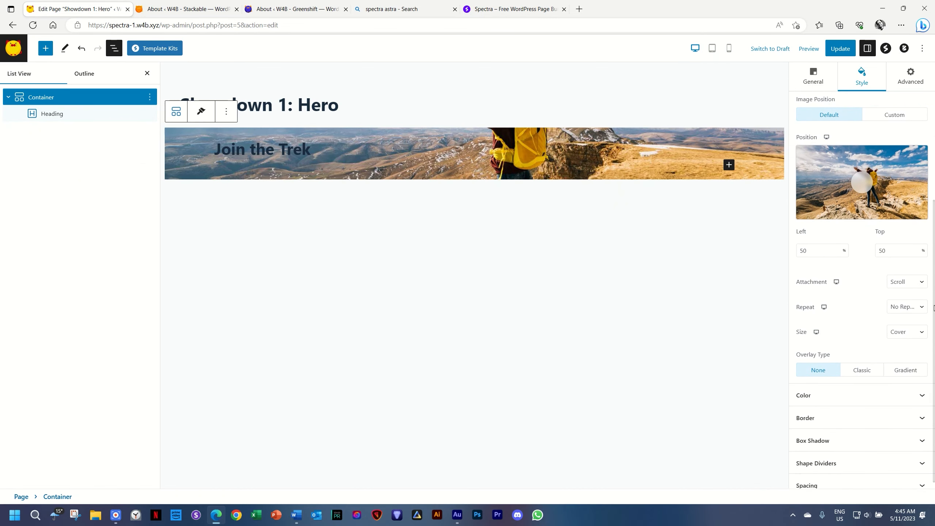
left_click_drag(934, 308, 934, 314)
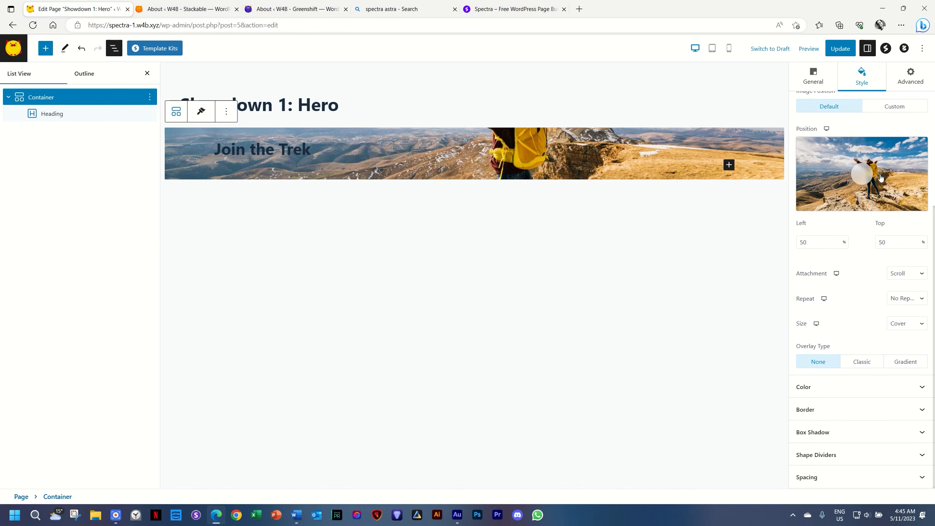
left_click(906, 362)
scroll(906, 361, "down", 3)
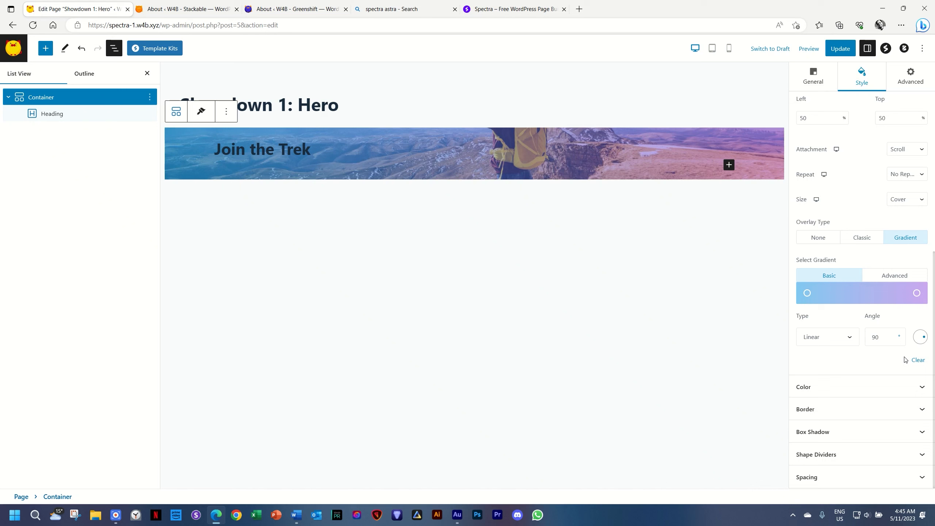
Switch to the Gutenberg Showdown document in Word, copy the blue color code 00067D, and return to the page editor
left_click(295, 515)
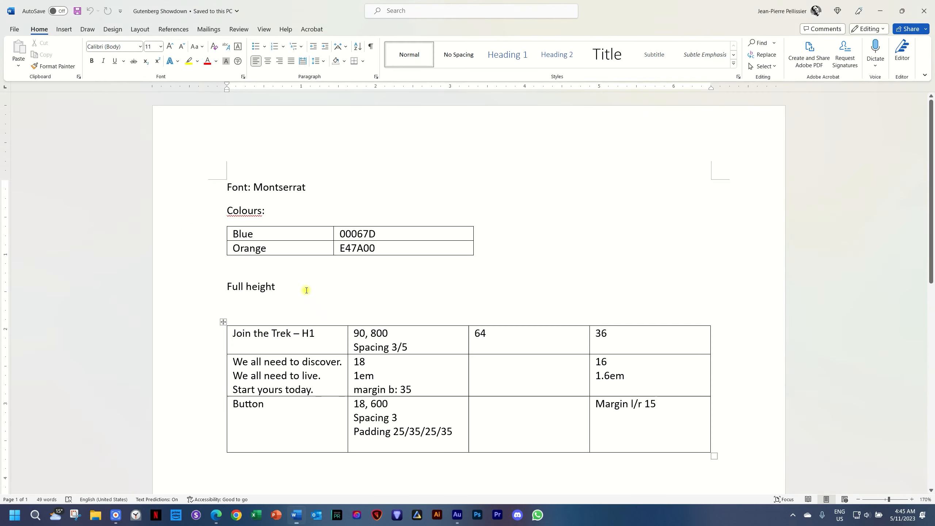
left_click(301, 237)
key("Tab")
key("ctrl+c")
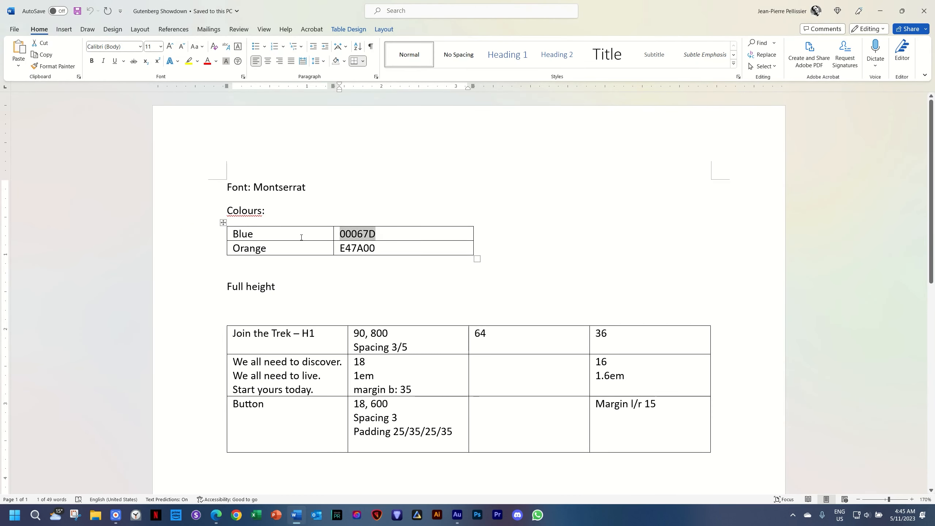
key("alt+Tab")
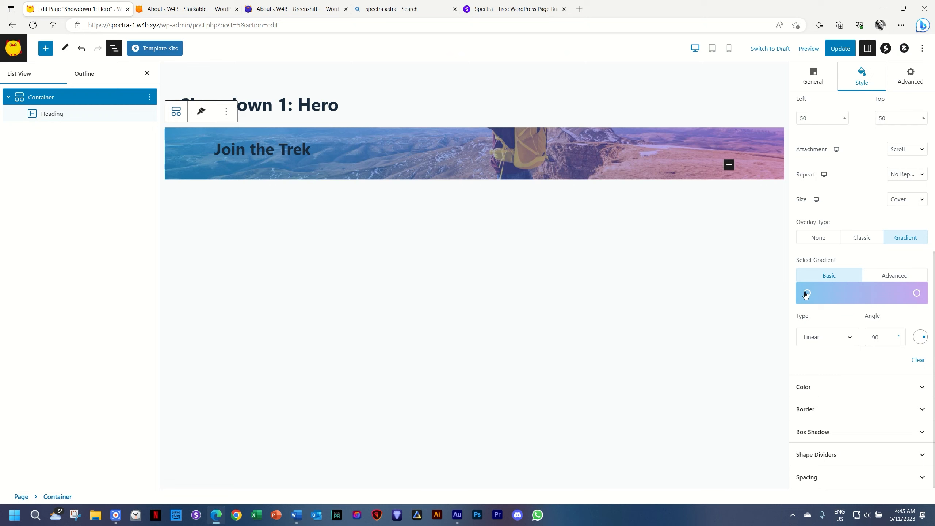
Set the overlay gradient's start color to 00067D and lower its opacity slightly, to hex 00067DE3
left_click(806, 293)
left_click(793, 471)
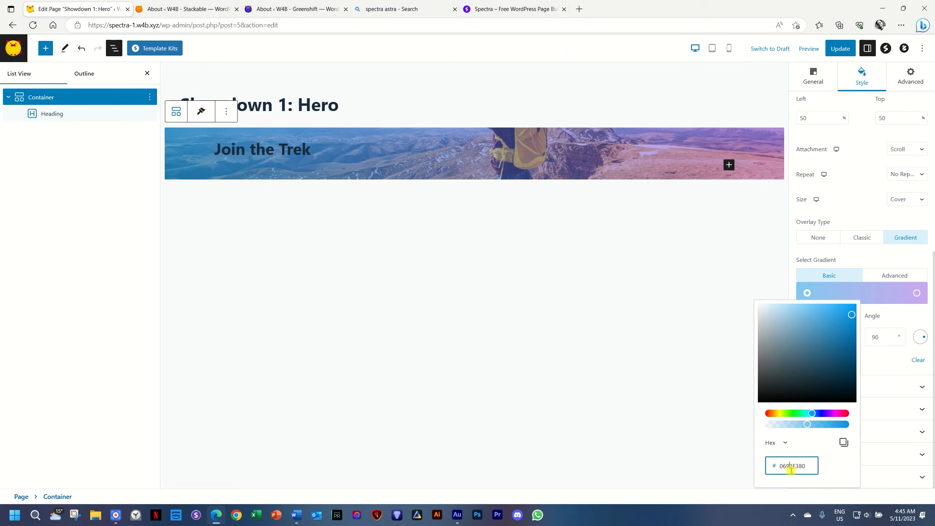
double_click(793, 470)
key("ctrl+v")
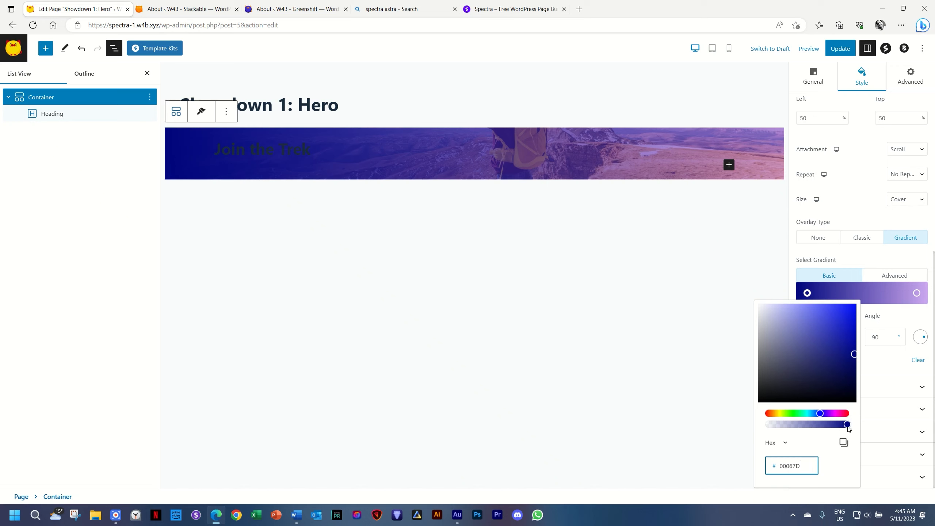
left_click_drag(845, 425, 840, 427)
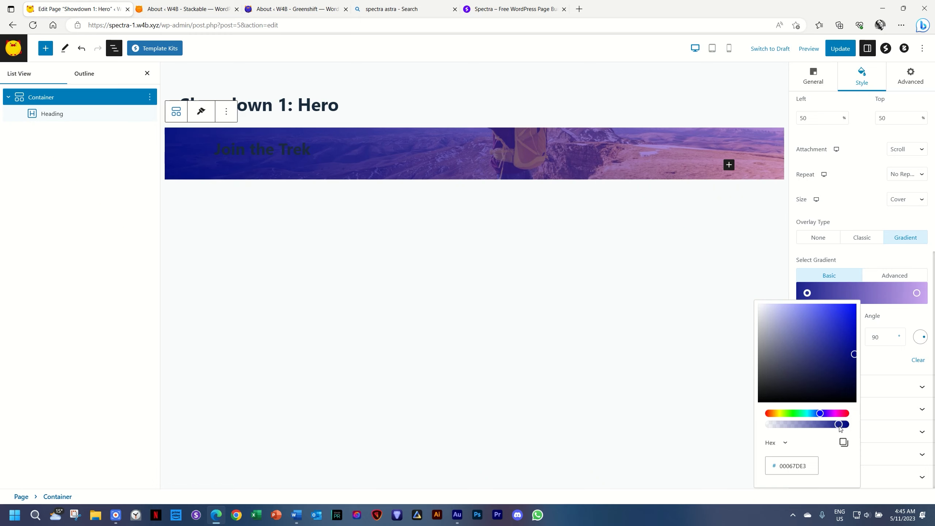
Open the gradient's end color, copy the orange code E47A00 from the Word document, and return to the page editor
left_click(916, 293)
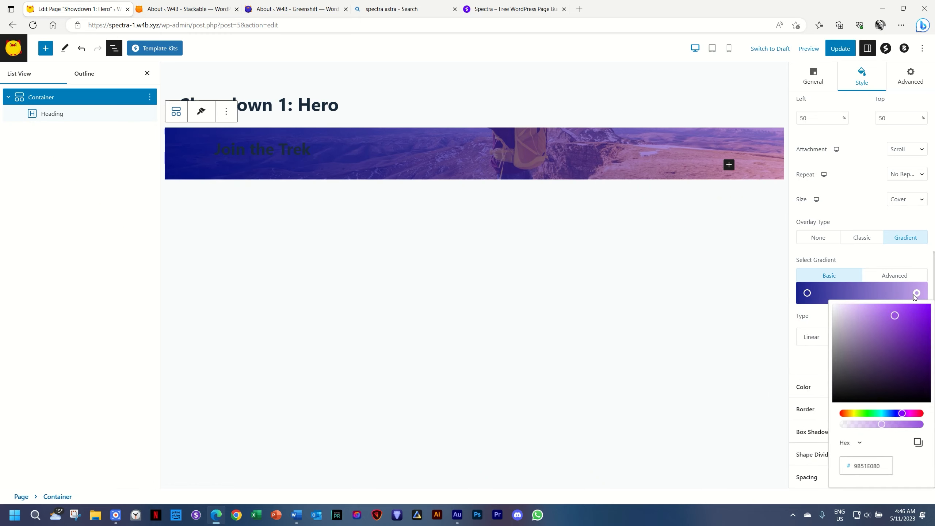
key("alt+Tab")
left_click(282, 249)
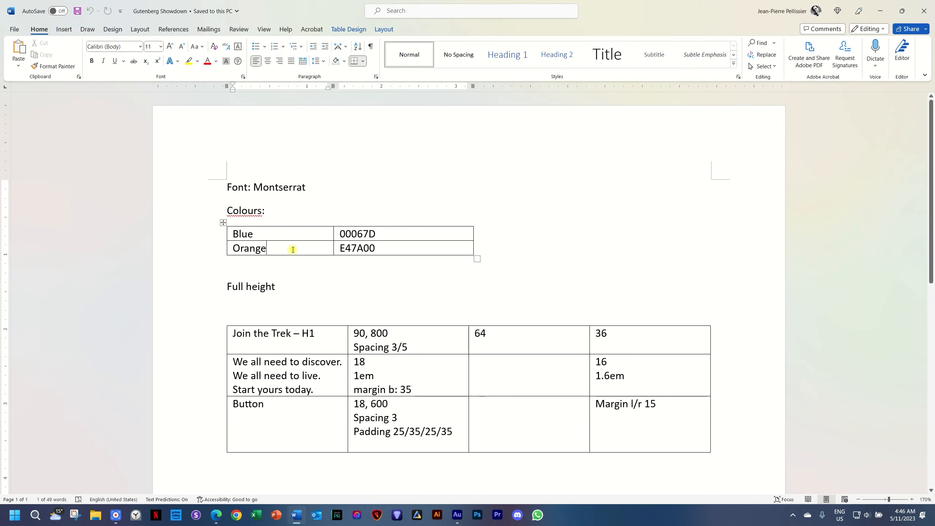
key("Tab")
key("ctrl+c")
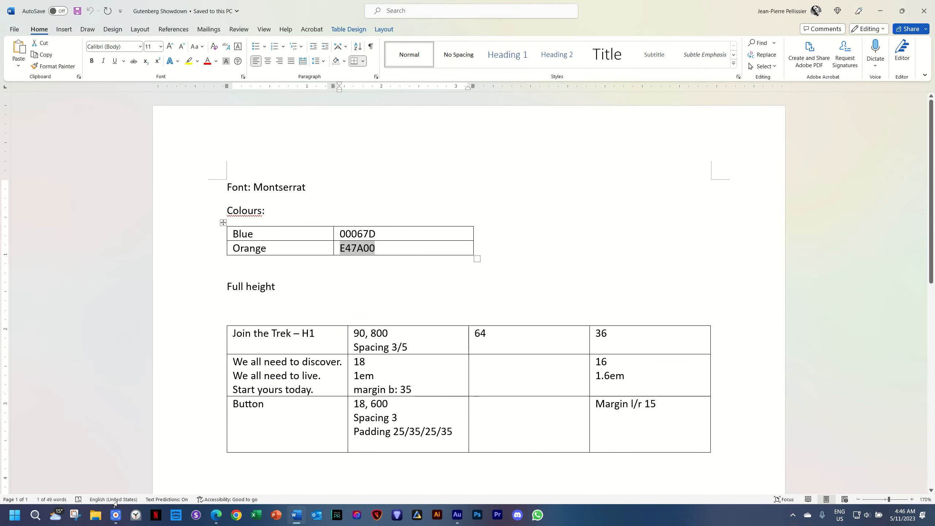
left_click(216, 515)
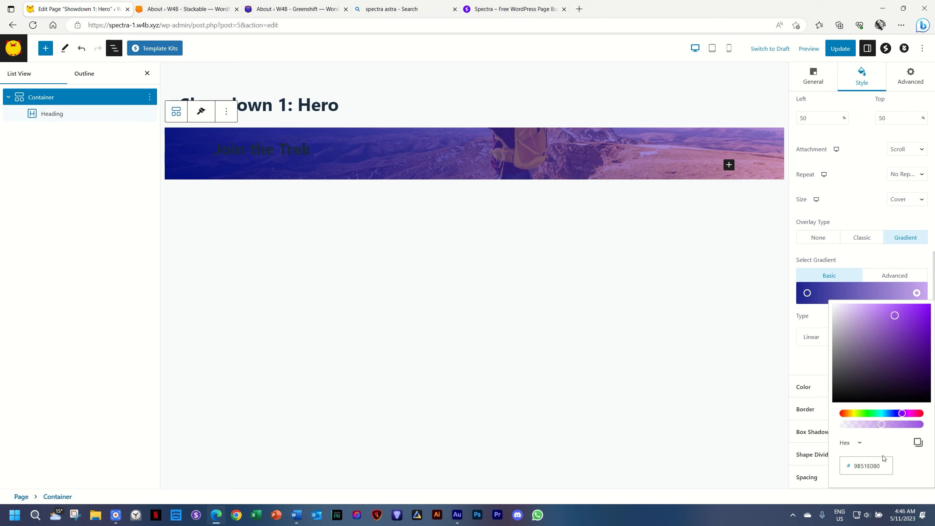
Set the overlay gradient's end color to E47A00 and lower its opacity slightly, to hex E37900E3
double_click(875, 468)
key("ctrl+v")
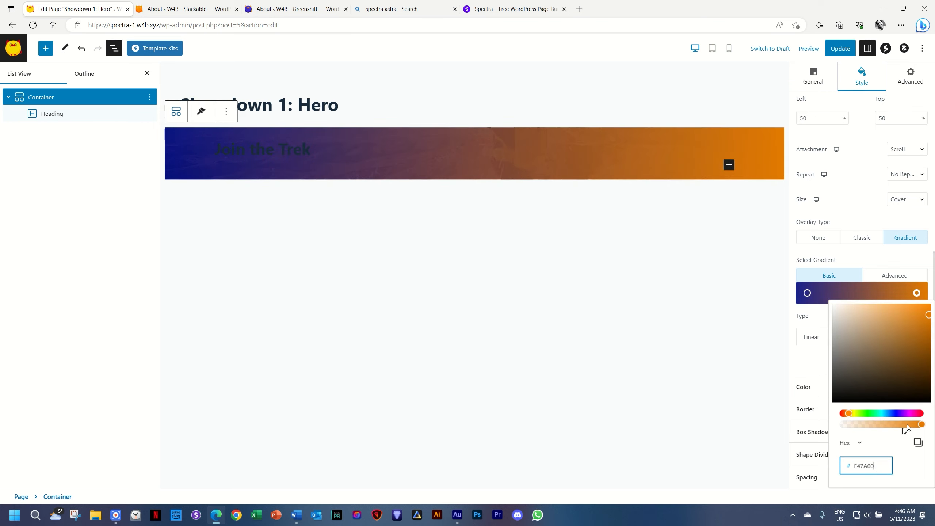
left_click_drag(921, 425, 914, 427)
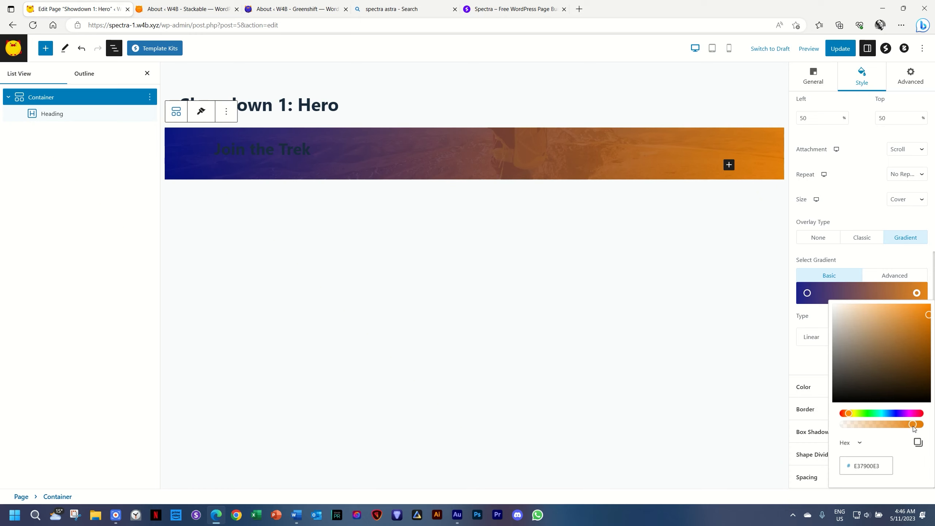
left_click(902, 252)
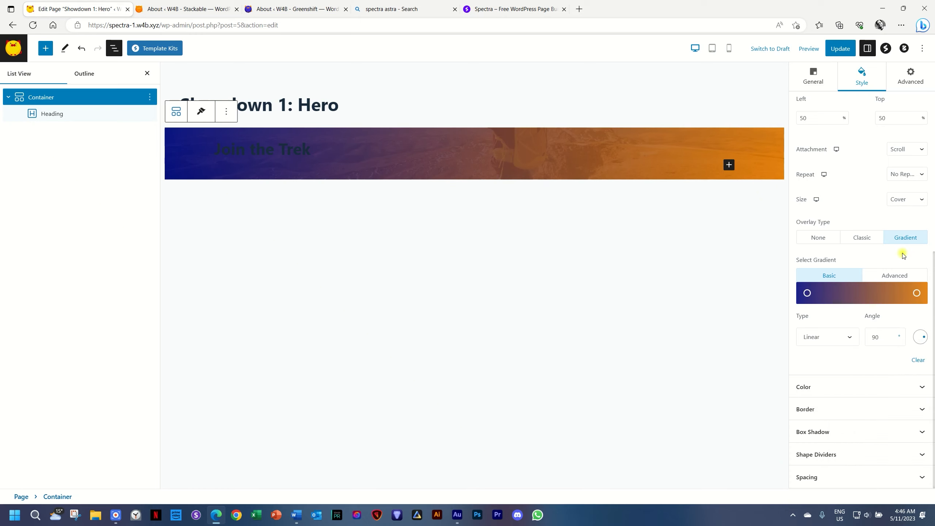
Set the overlay gradient's angle to 135 degrees
left_click_drag(883, 337, 866, 337)
type("90")
key("BackSpace")
key("BackSpace")
type("135")
scroll(841, 269, "up", 5)
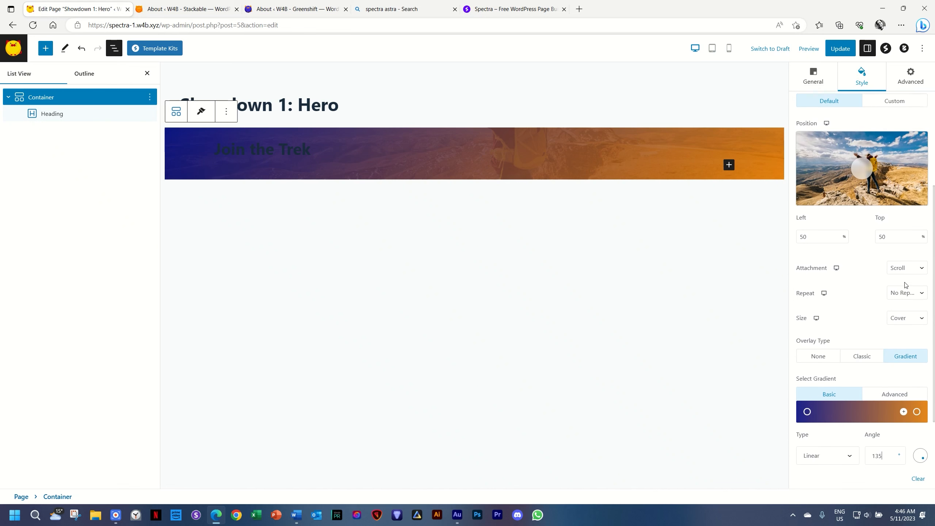
scroll(906, 285, "up", 4)
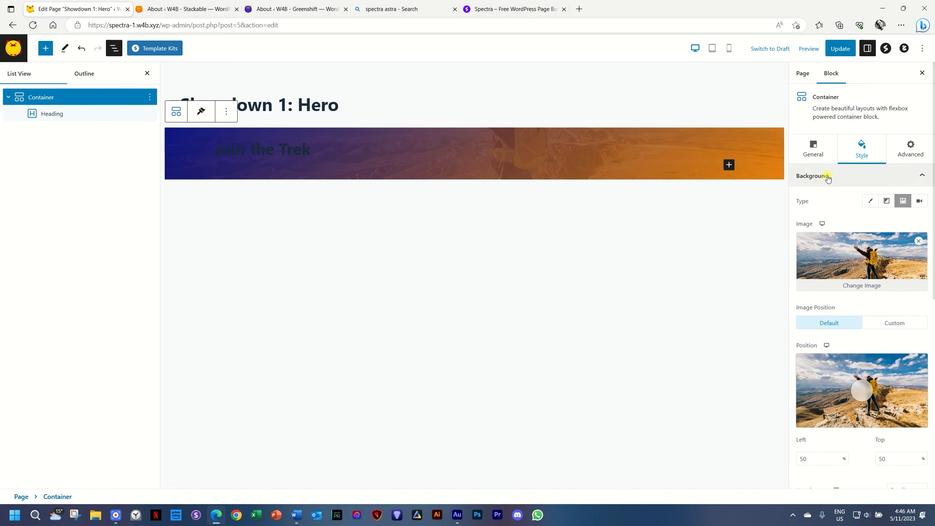
Set the container's minimum height to 100 VH so the hero fills the full screen height
left_click(843, 177)
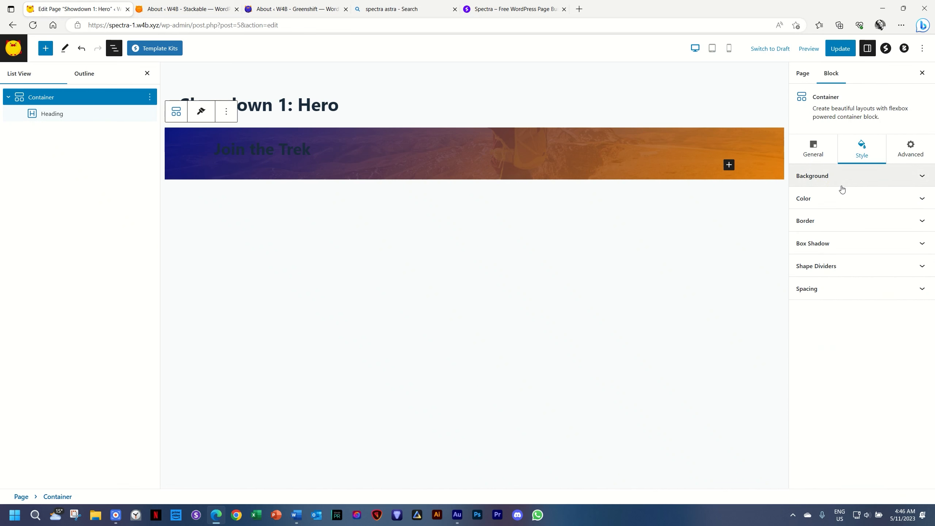
left_click(816, 156)
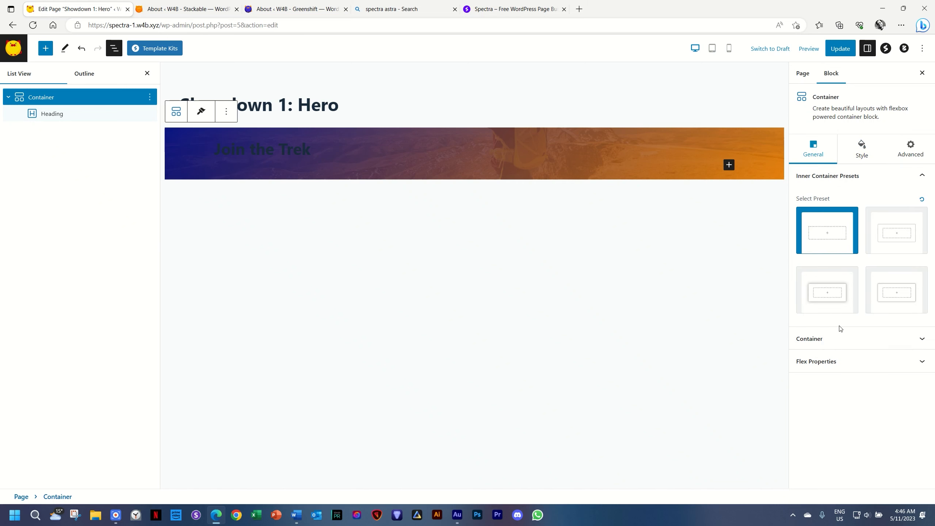
left_click(839, 338)
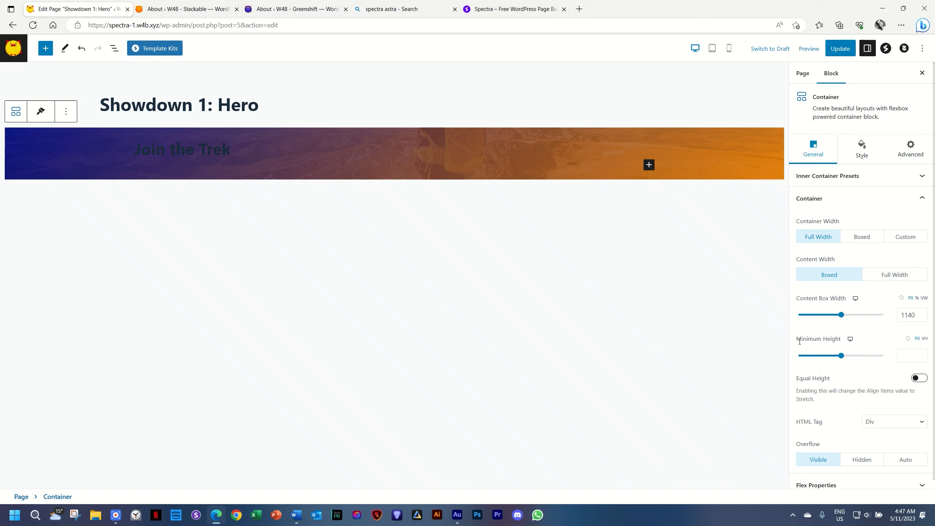
left_click(925, 339)
type("100")
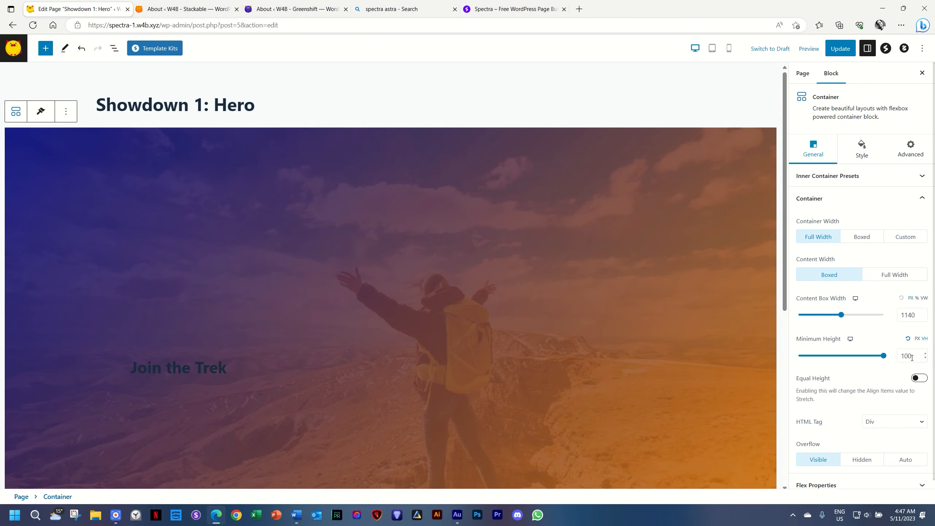
scroll(745, 286, "down", 4)
scroll(745, 286, "up", 2)
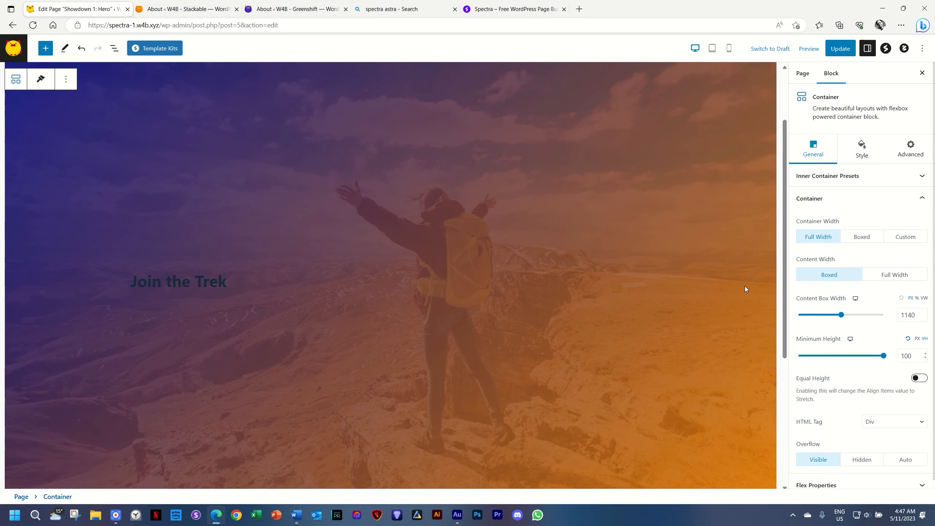
left_click(810, 198)
left_click(816, 223)
left_click(816, 223)
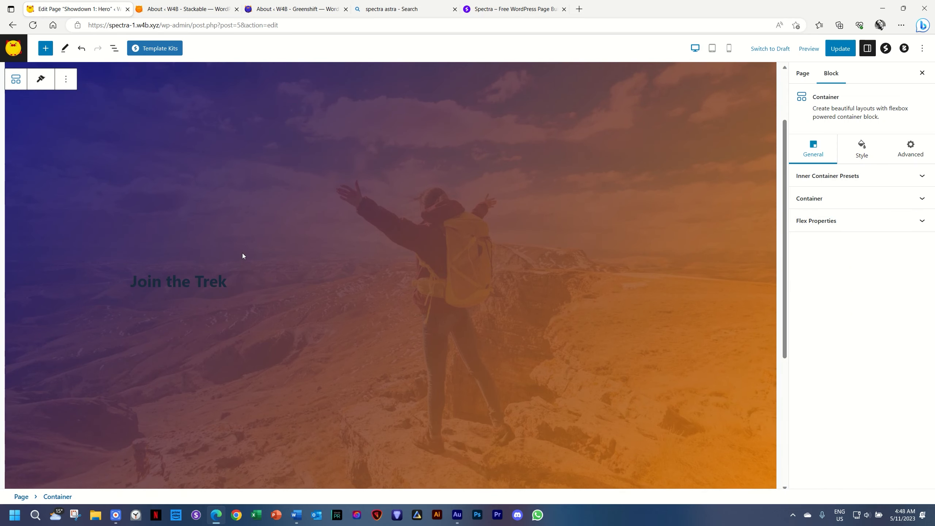
Center the "Join the Trek" heading and set its heading tag to H1
left_click(212, 283)
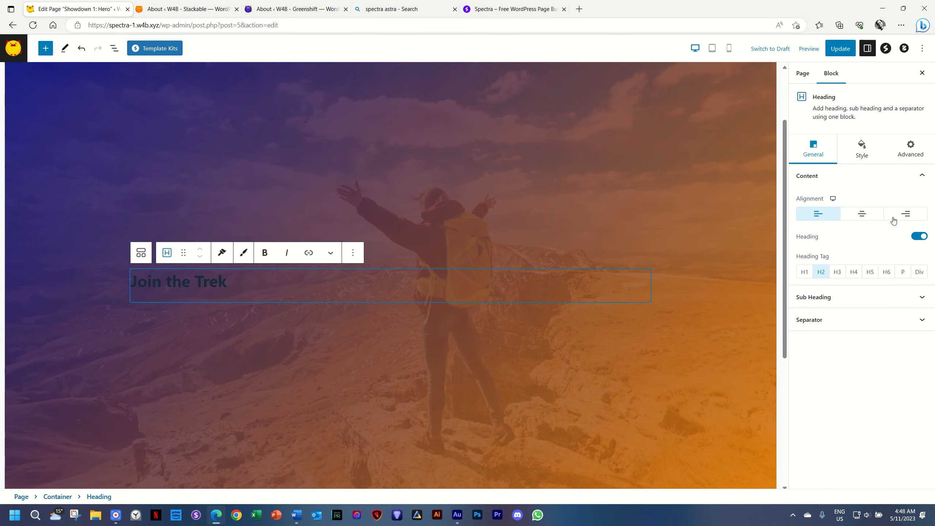
left_click(868, 215)
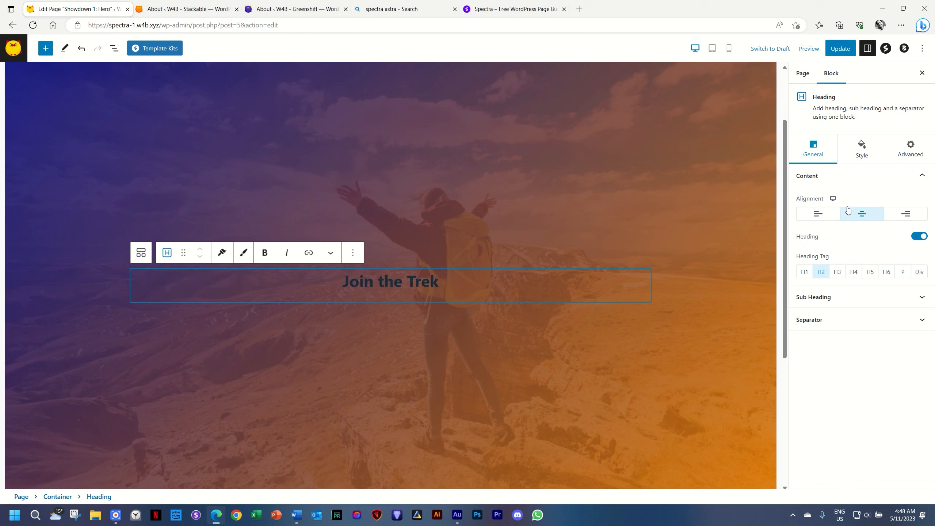
left_click(805, 271)
Set the heading's font family to Montserrat in its typography settings
left_click(861, 149)
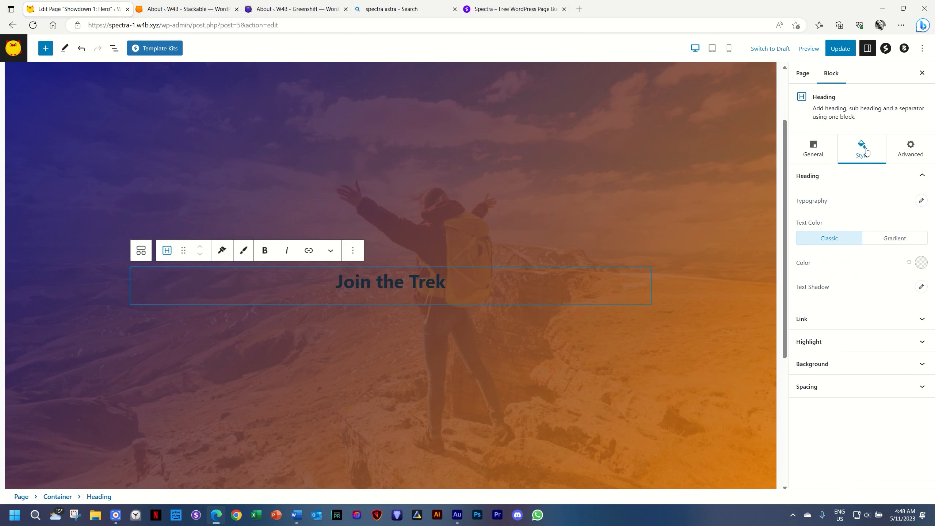
left_click(918, 203)
left_click(881, 228)
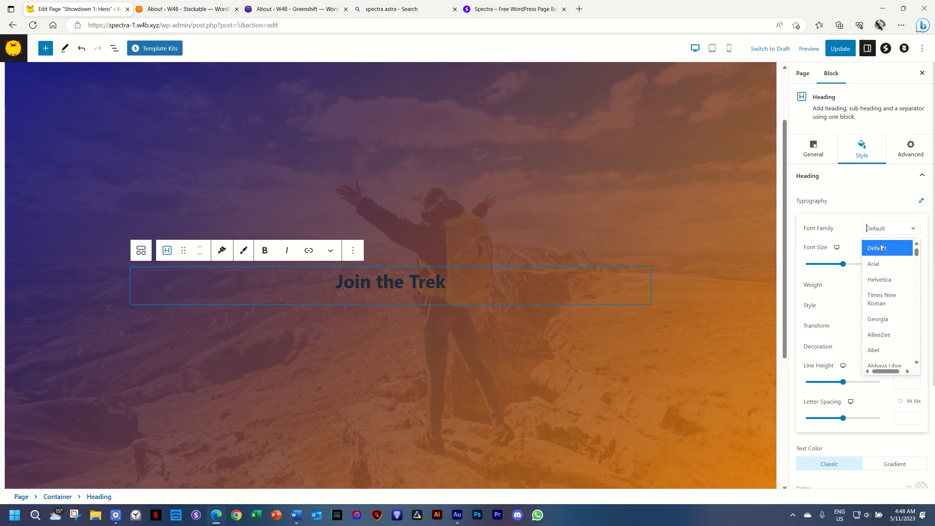
type("mont")
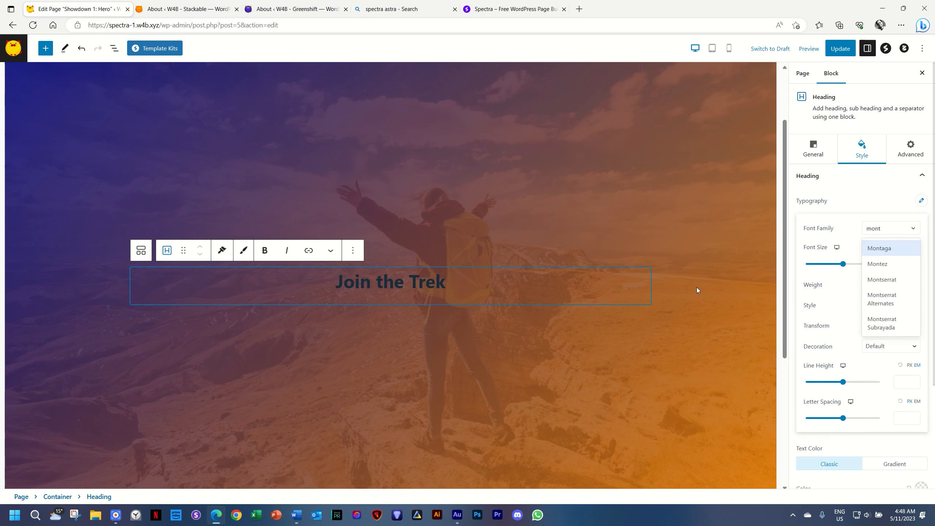
left_click(877, 281)
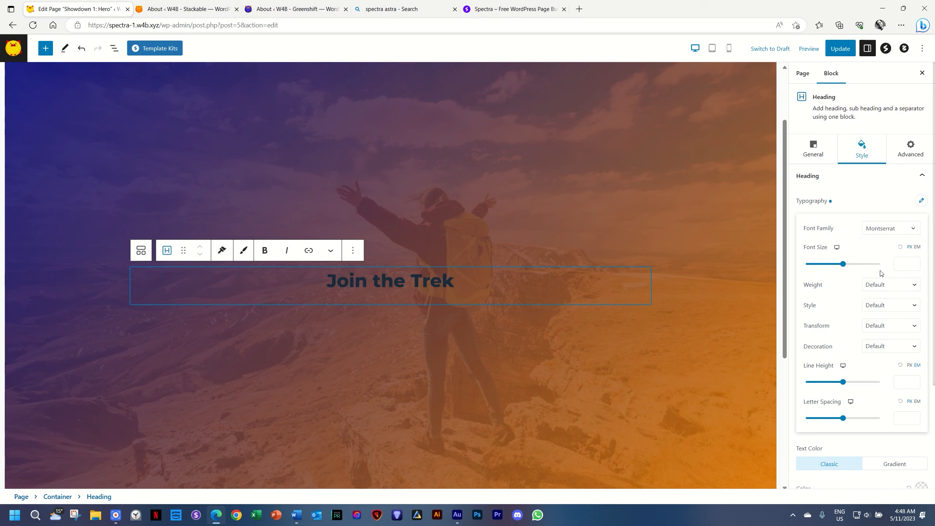
Set the heading's font size to 90 px and its weight to 800
left_click(916, 259)
type("90")
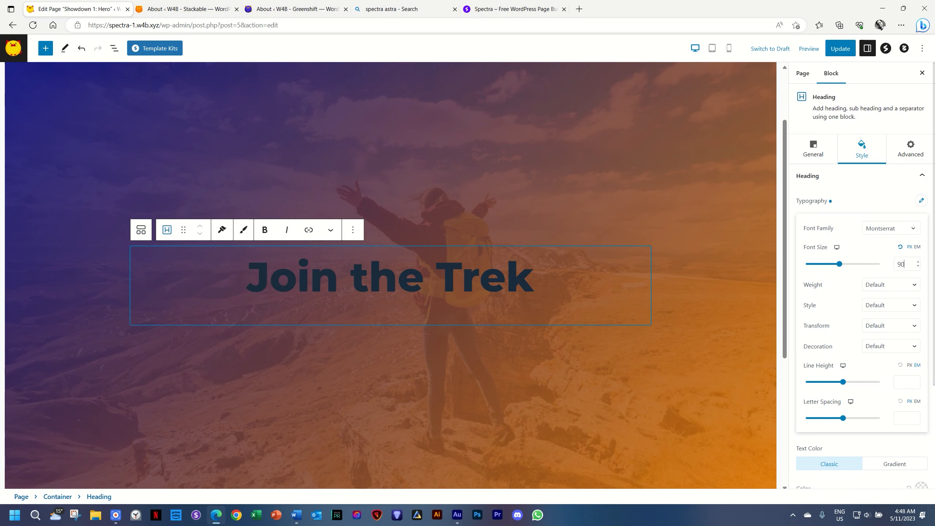
left_click(892, 287)
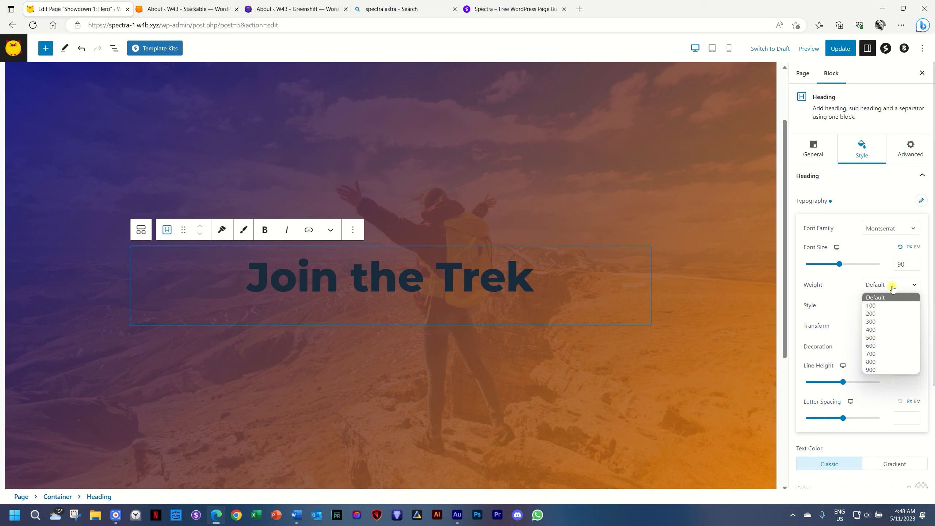
left_click(872, 361)
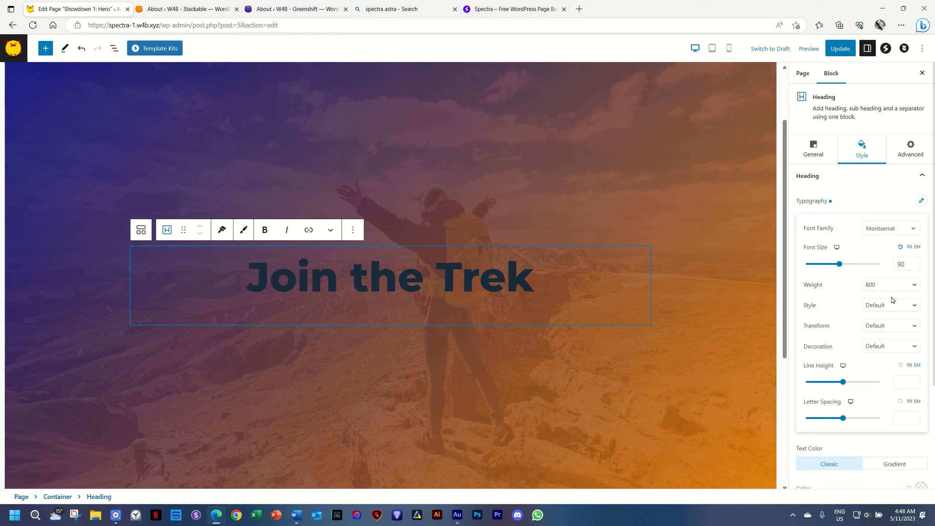
Transform the heading text to uppercase and set its line height to 1 em
left_click(880, 328)
left_click(881, 362)
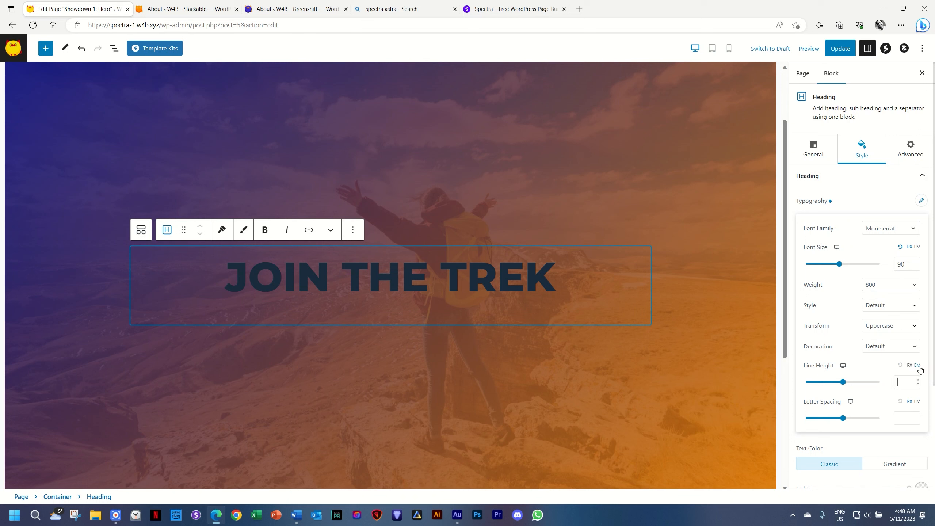
type("1")
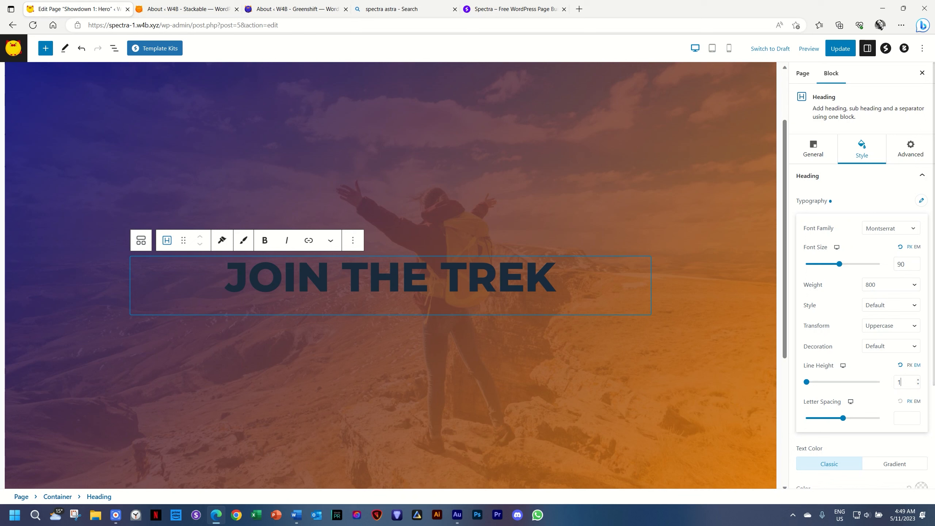
Set the "Join the Trek" heading's letter spacing to 5 and its text color to white (FFFFFF)
left_click(904, 417)
type("5")
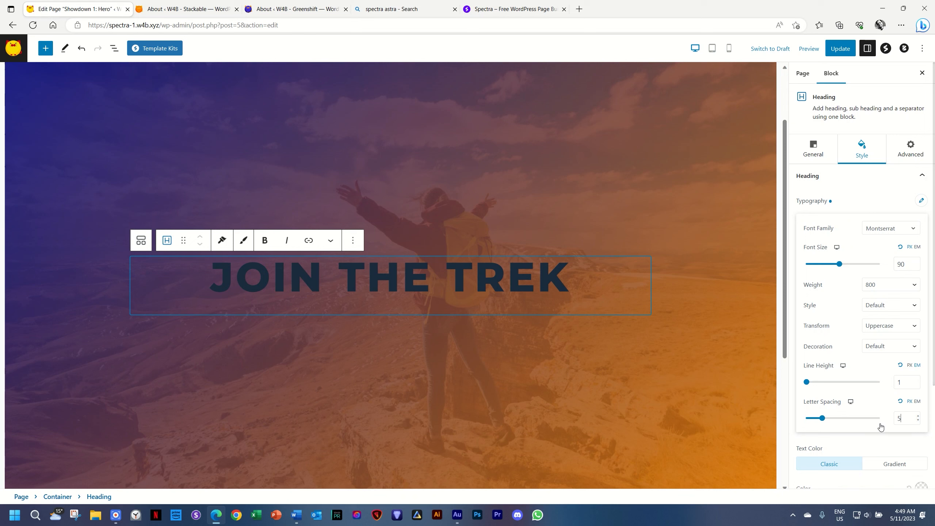
left_click(925, 201)
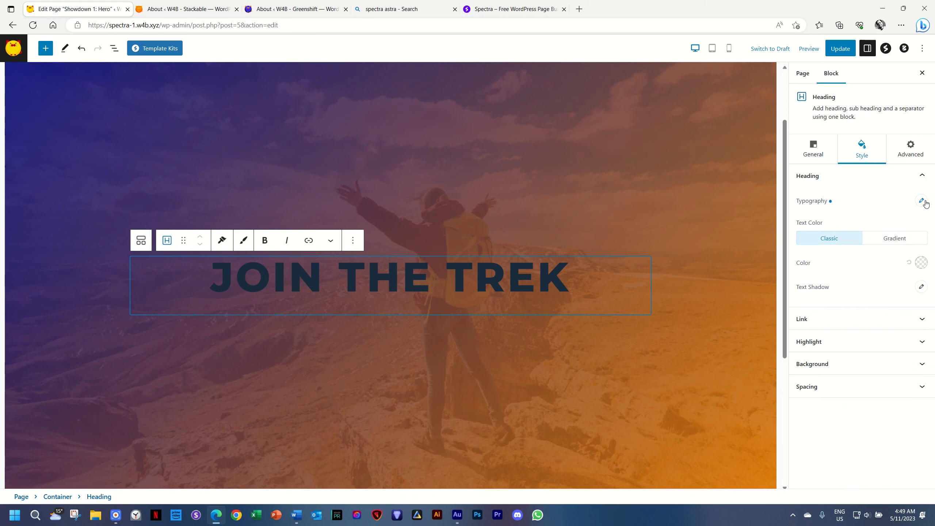
left_click(921, 262)
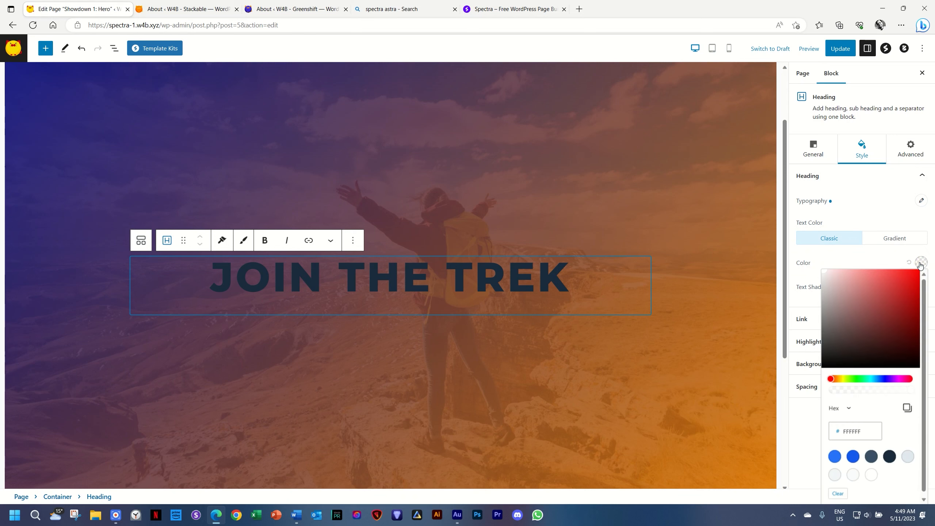
left_click(826, 272)
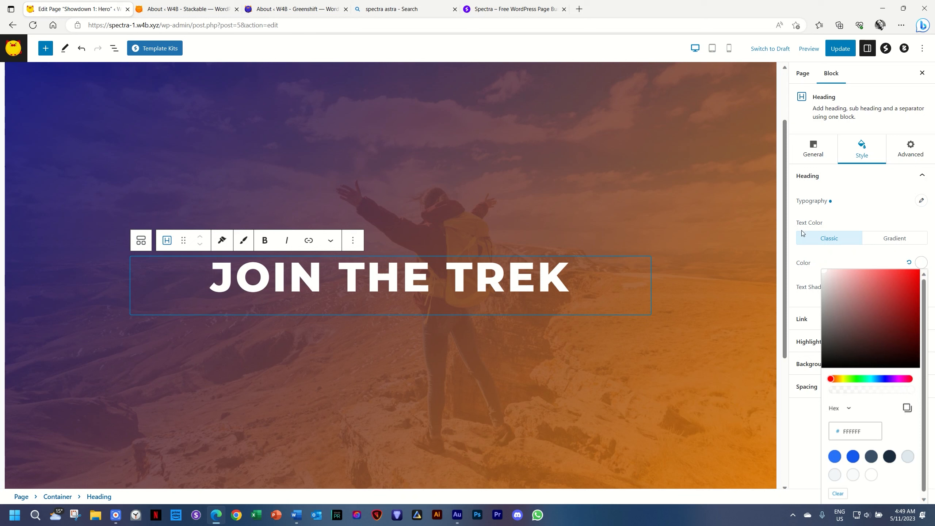
left_click(921, 262)
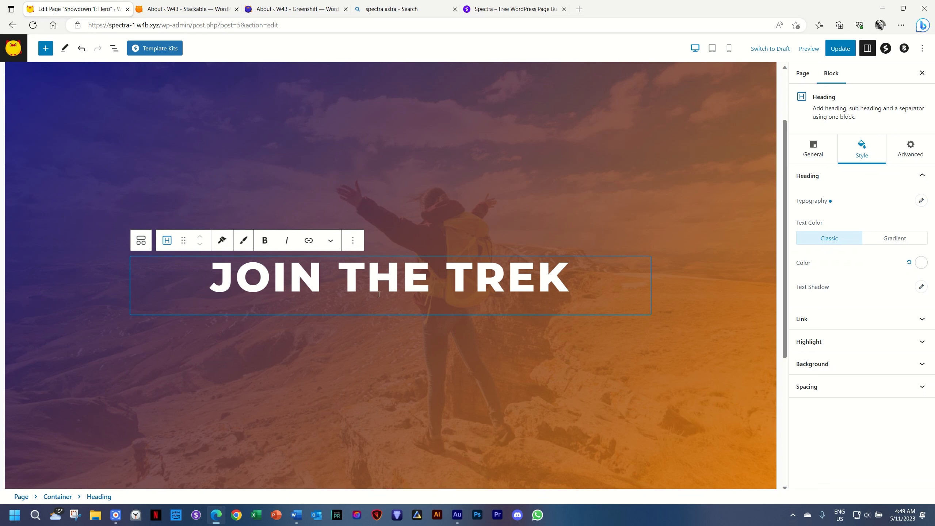
Add a second Spectra Heading block below the "Join the Trek" heading
left_click(45, 48)
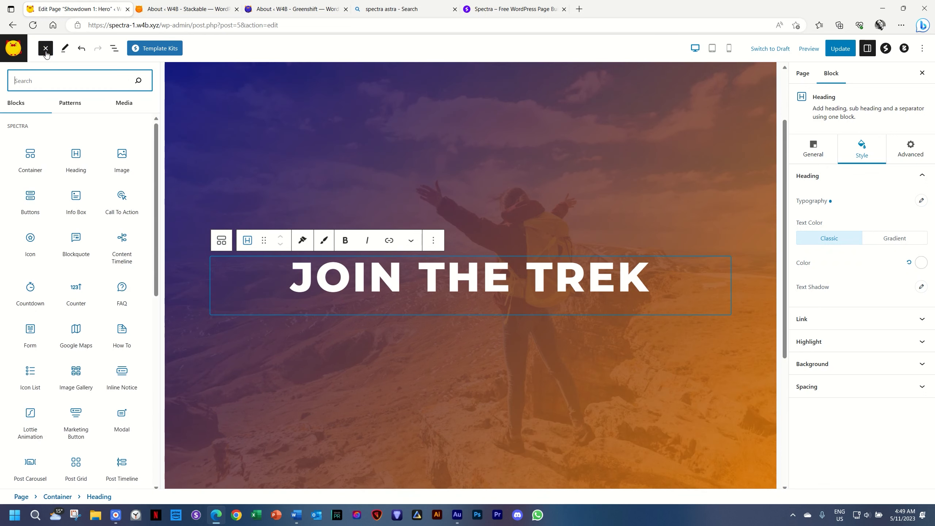
type("heading")
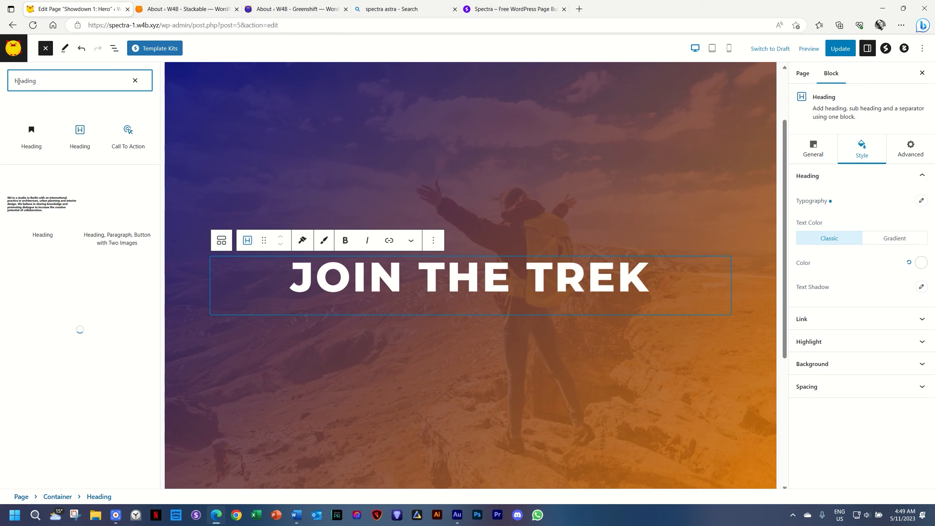
left_click(76, 129)
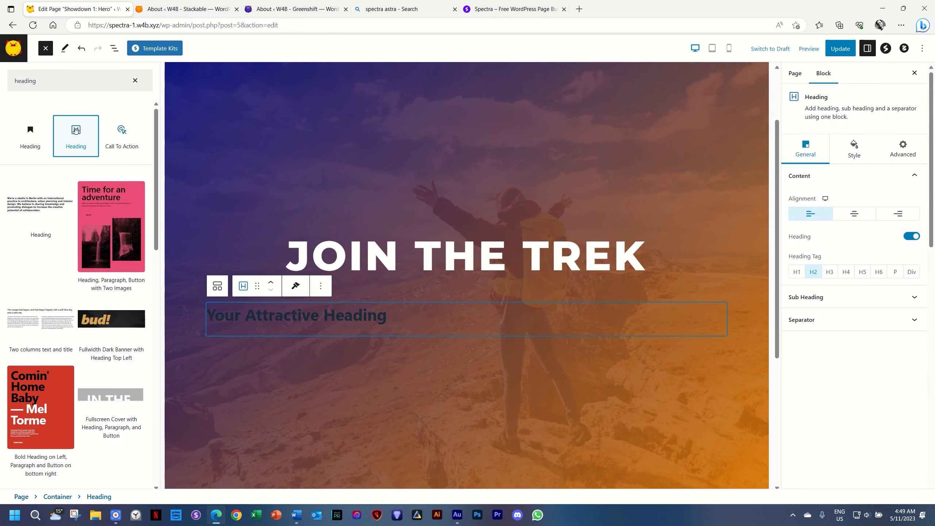
left_click(310, 317)
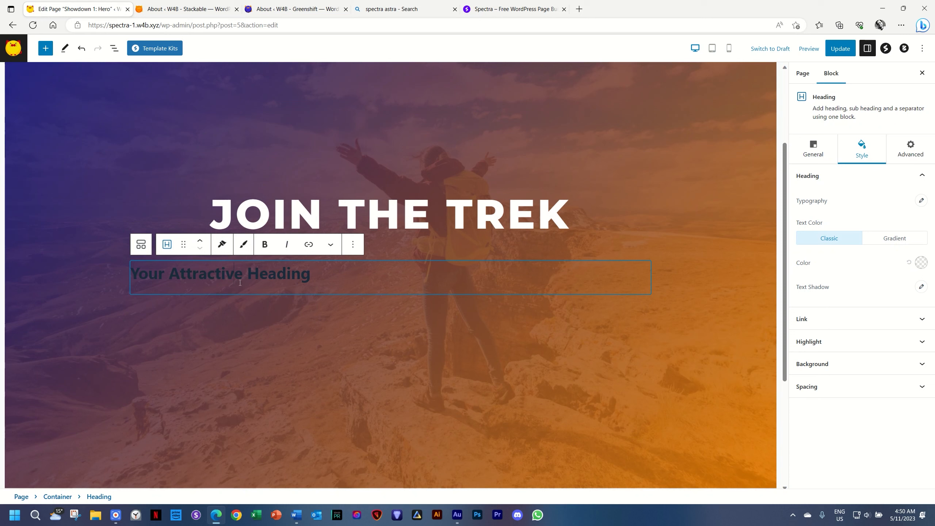
Set the second heading's tag to P and center its text
left_click(814, 149)
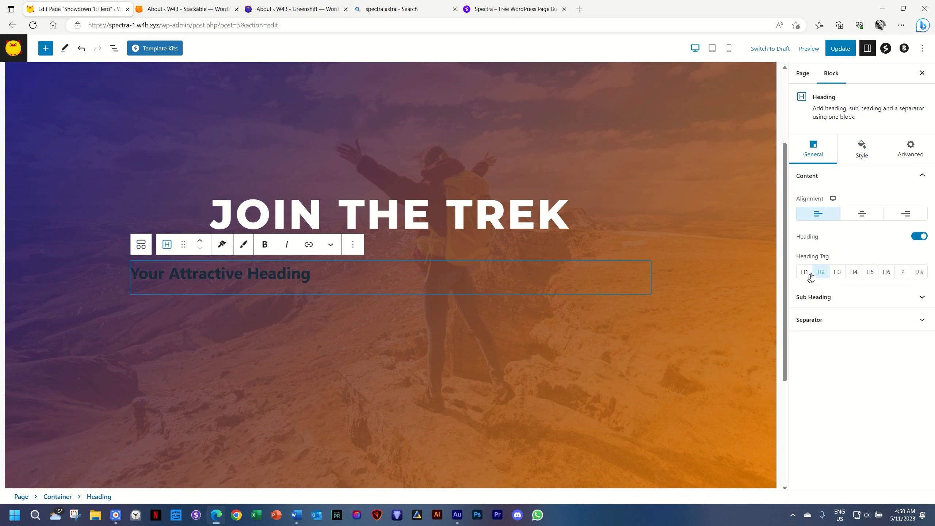
left_click(903, 273)
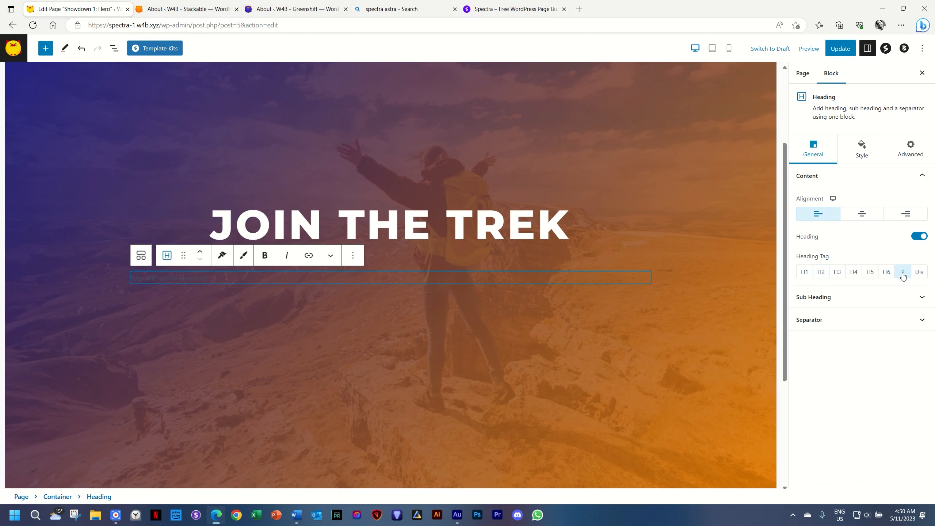
left_click(862, 216)
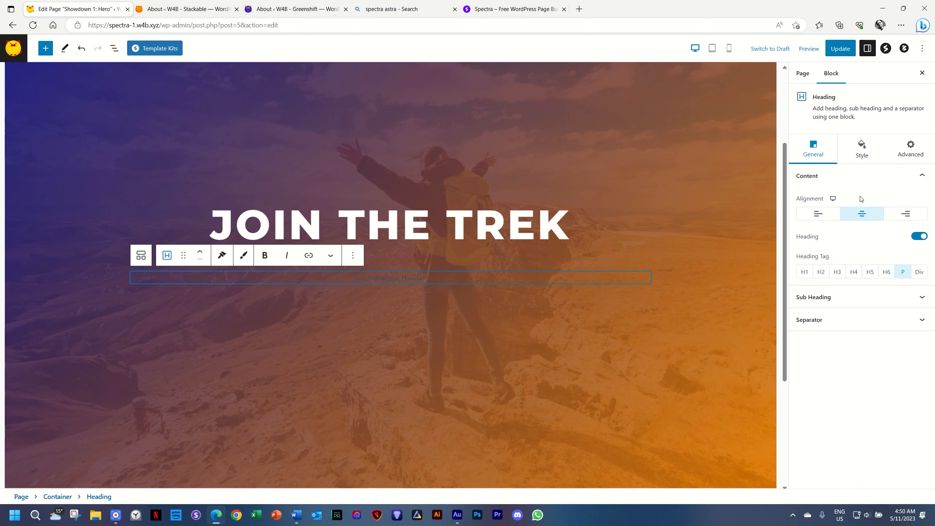
Color the second heading white and replace its text with "We all need to discover. We all need to live. Start yours today."
left_click(862, 149)
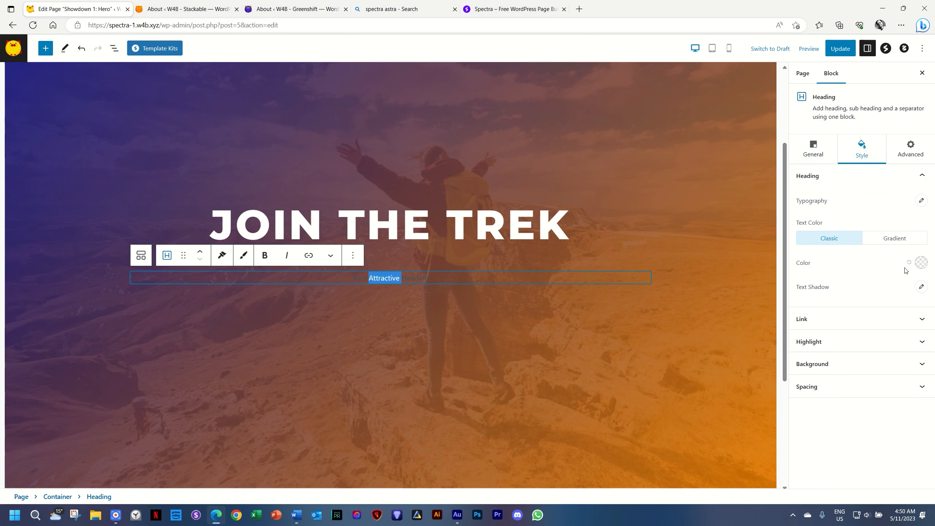
left_click(921, 263)
left_click_drag(833, 288, 809, 251)
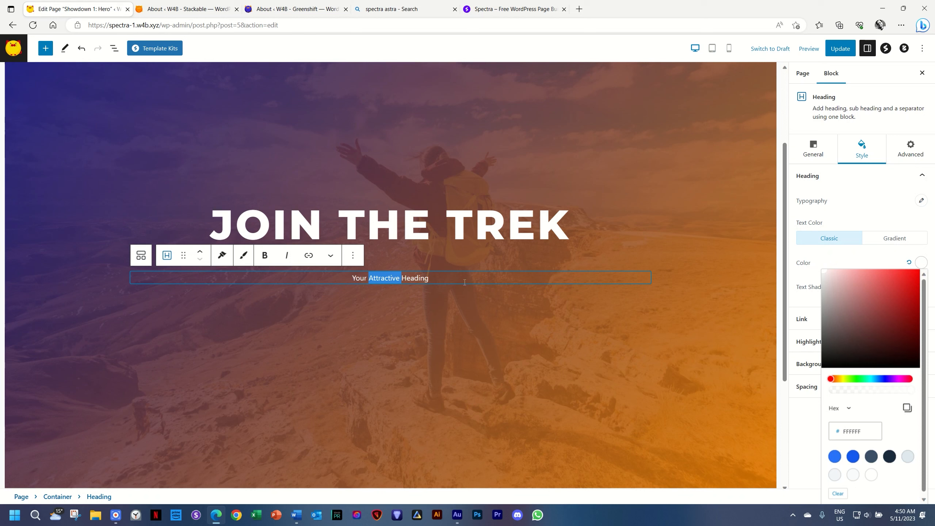
left_click(877, 263)
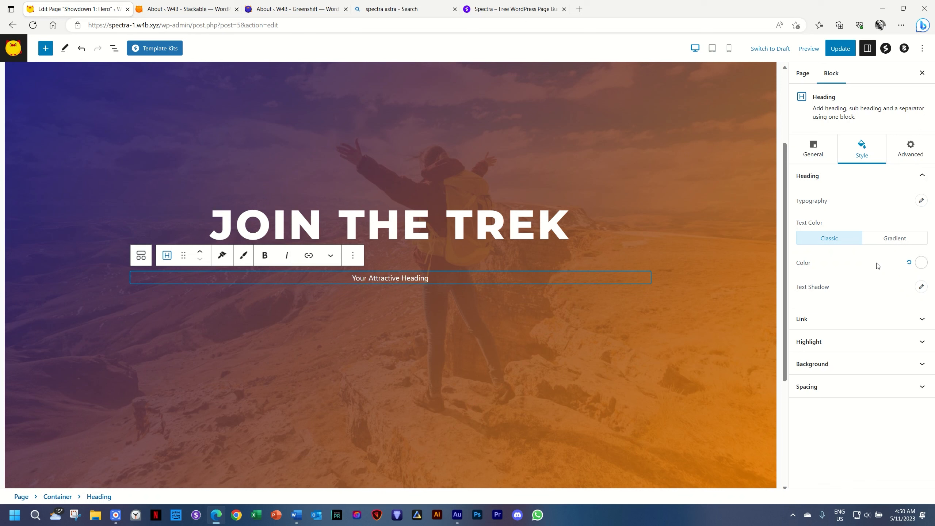
triple_click(377, 278)
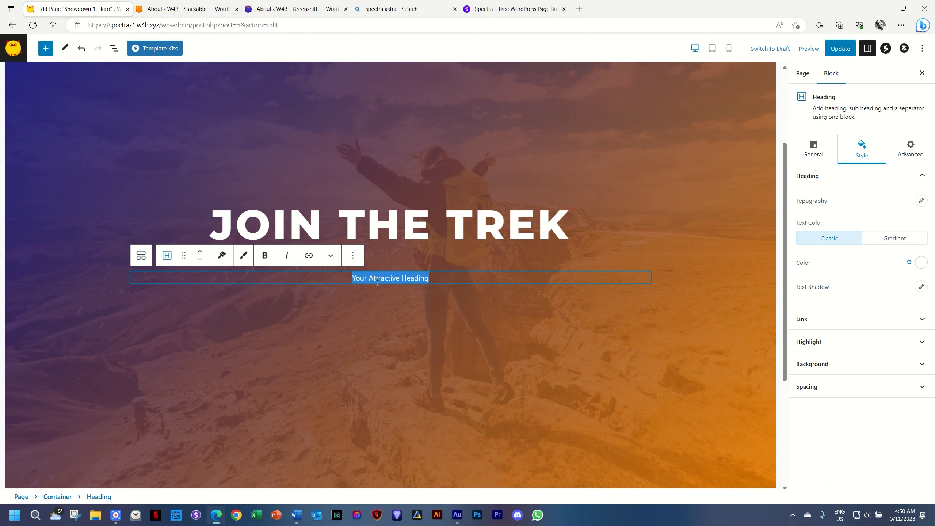
type("We all need to discover. We all need to live. Start yours today.")
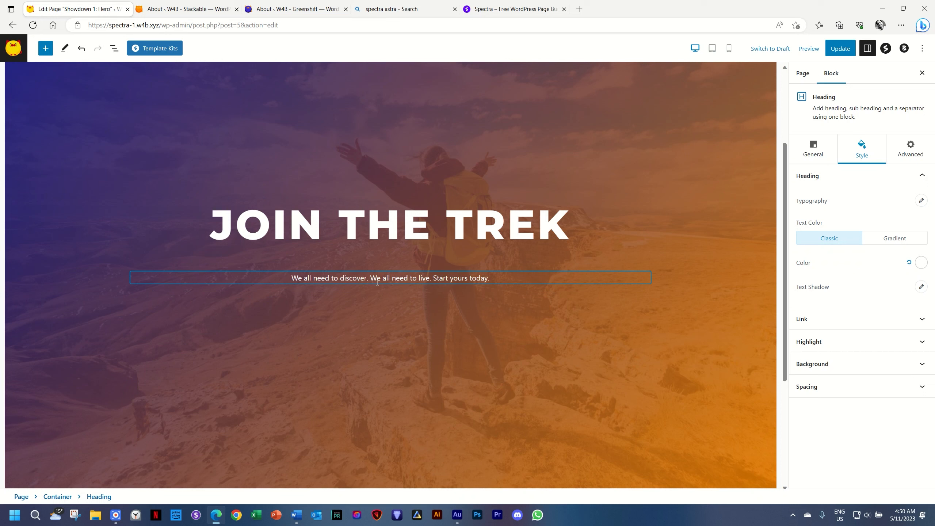
Set the tagline's font family to Montserrat and its font size to 18 px
left_click(921, 200)
left_click(894, 225)
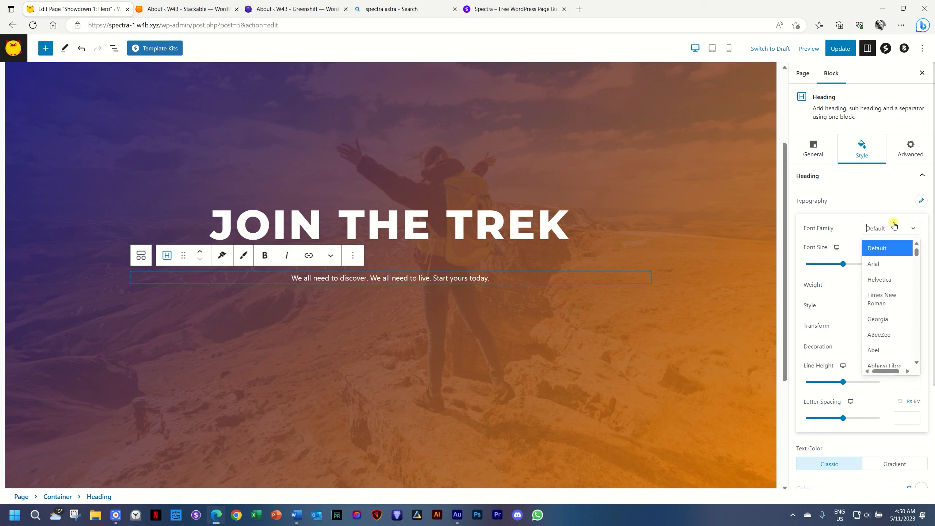
type("mont")
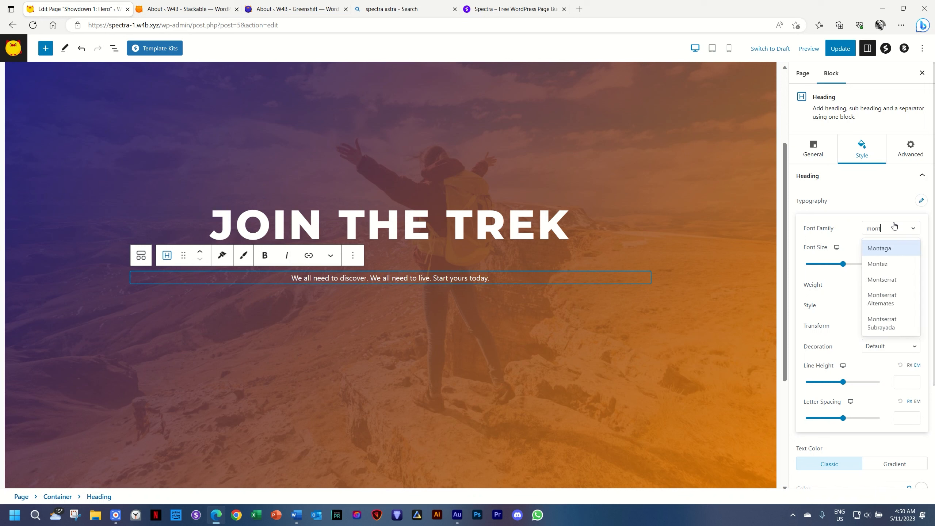
left_click(881, 279)
left_click(899, 264)
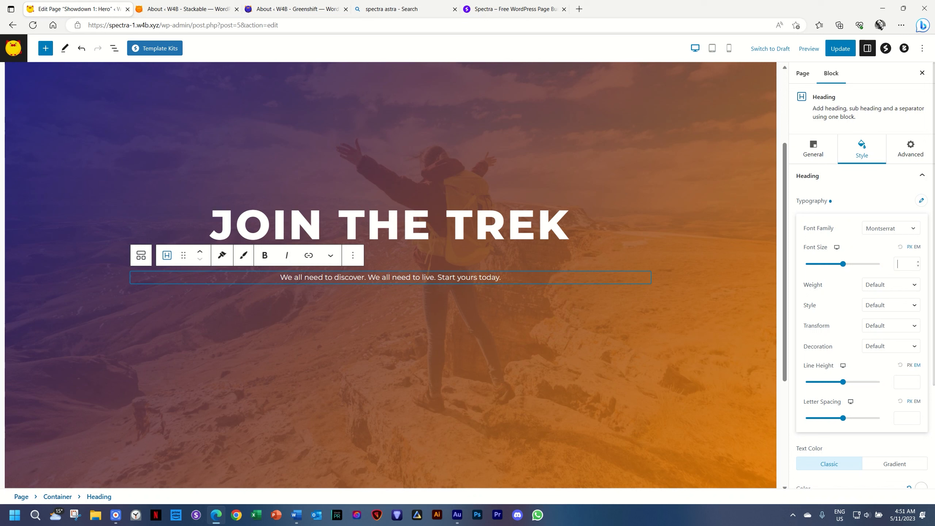
type("18")
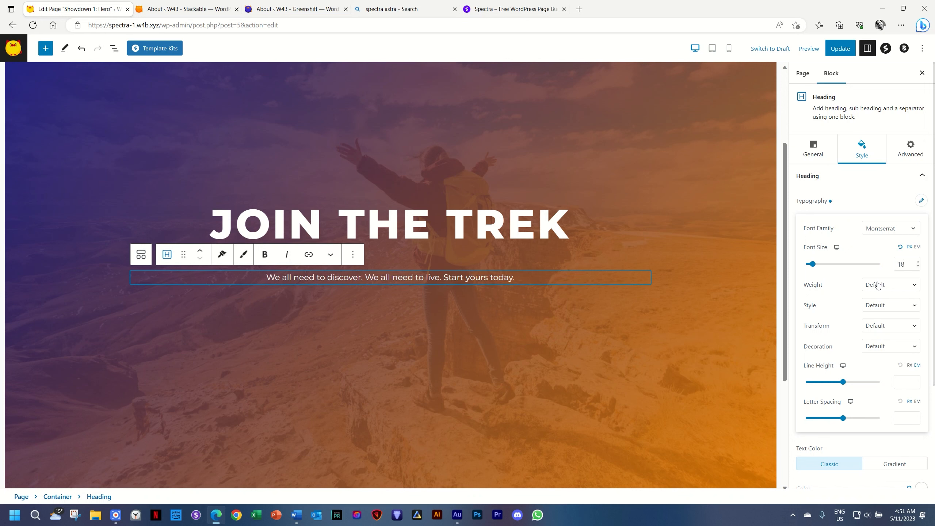
Set the tagline's font weight to 400 and its line height to 1 em
left_click(878, 284)
left_click(875, 339)
type("1")
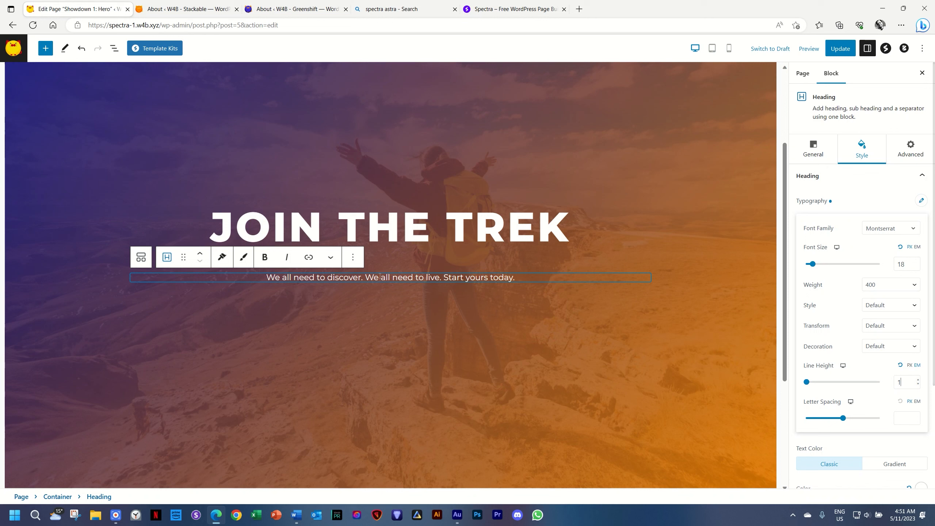
Add a Spectra Buttons block below the tagline and remove its second button
left_click(46, 48)
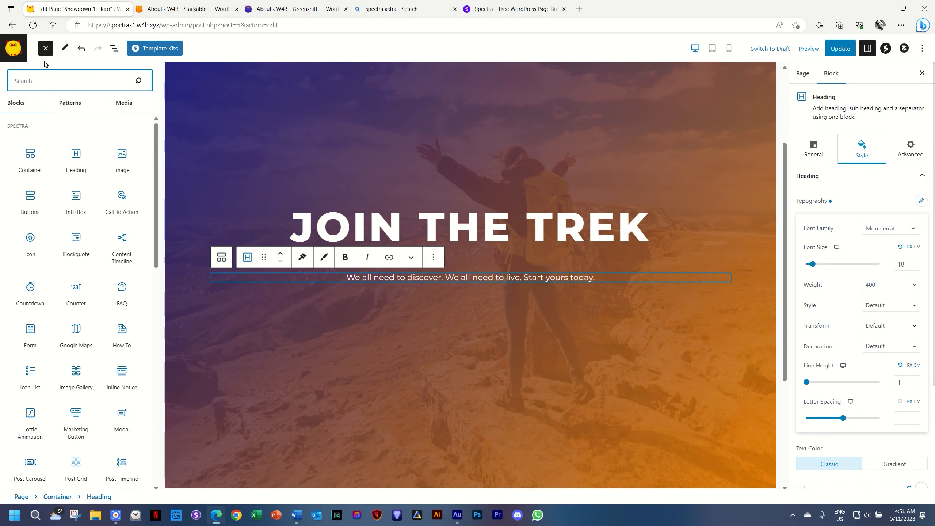
type("button")
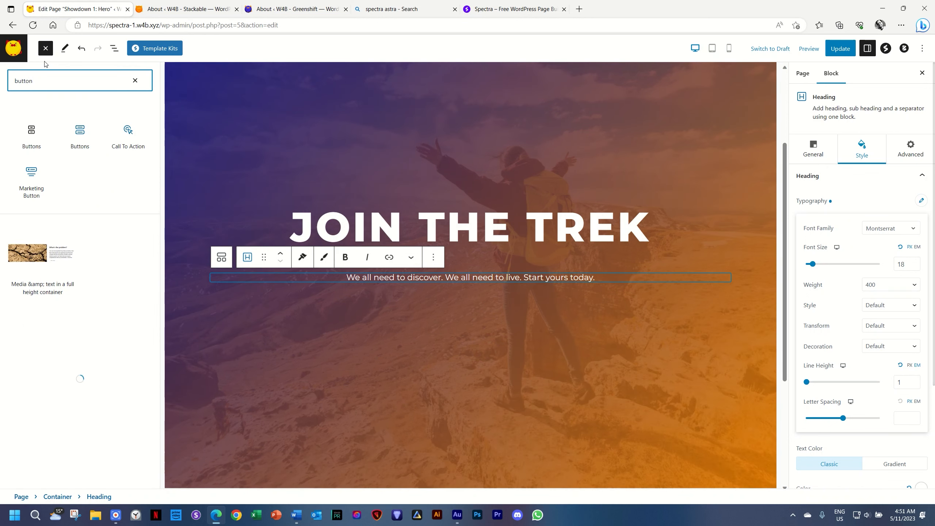
left_click(96, 124)
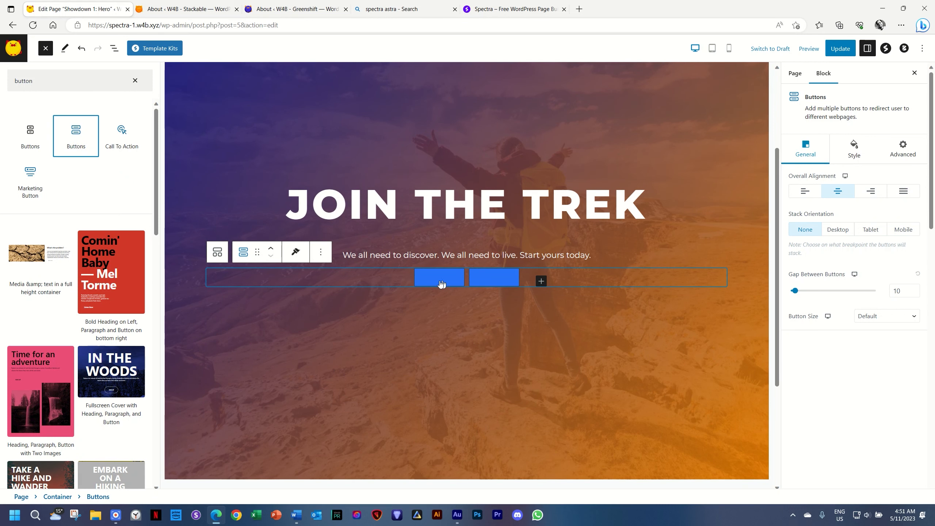
left_click(493, 279)
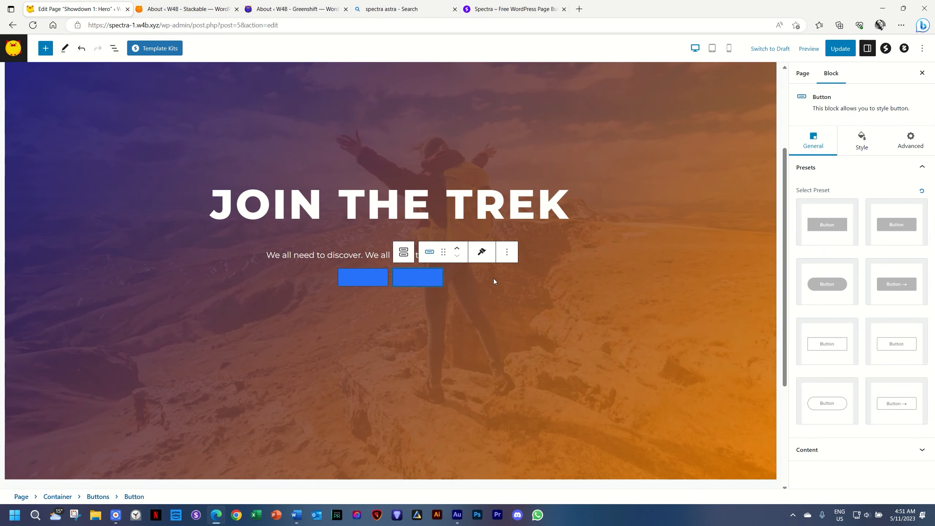
left_click(507, 252)
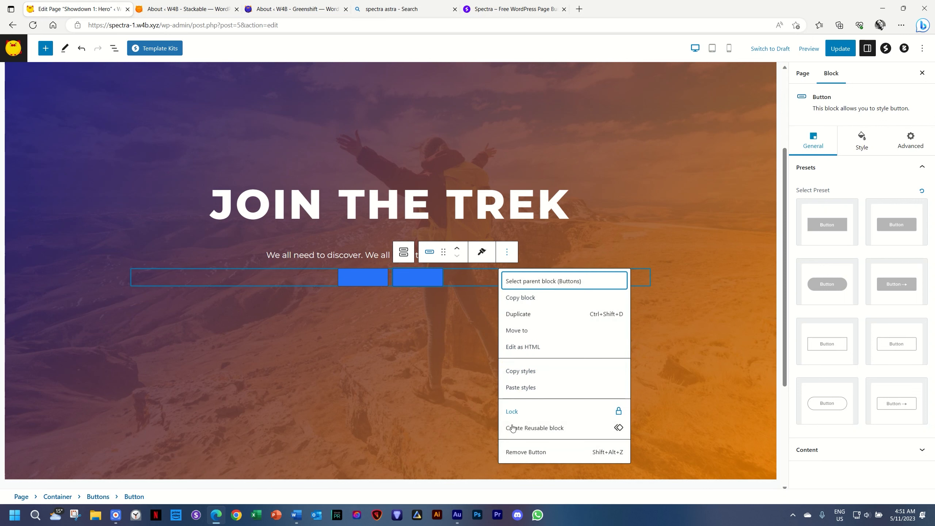
left_click(520, 449)
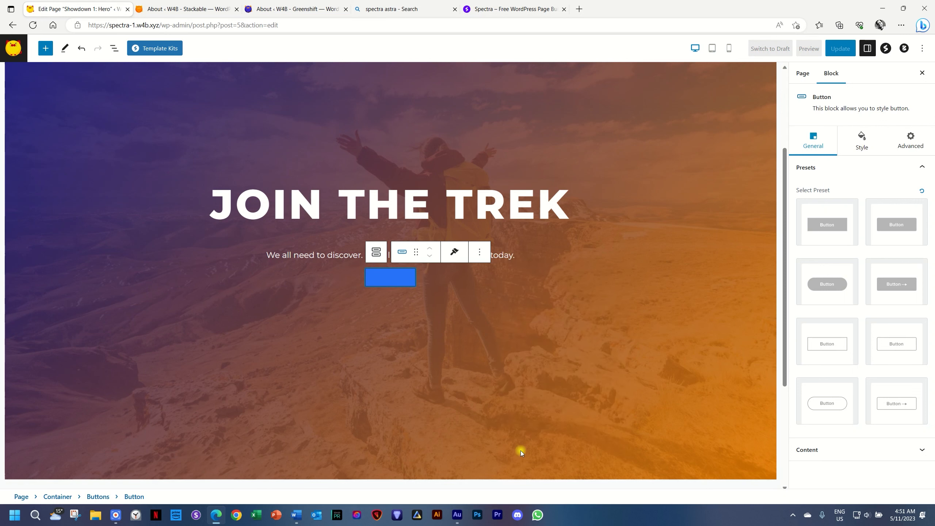
Replace the remaining button's label with "Join the Club"
triple_click(393, 282)
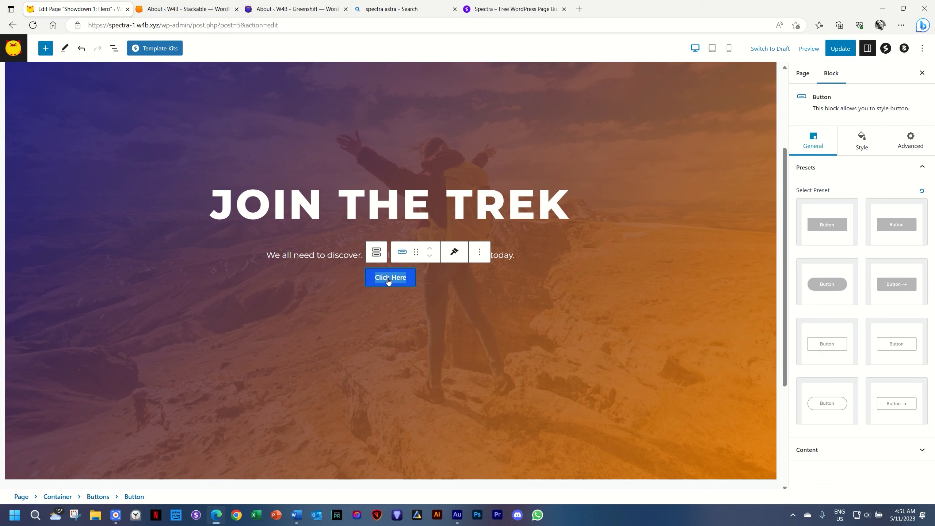
type("Join the ")
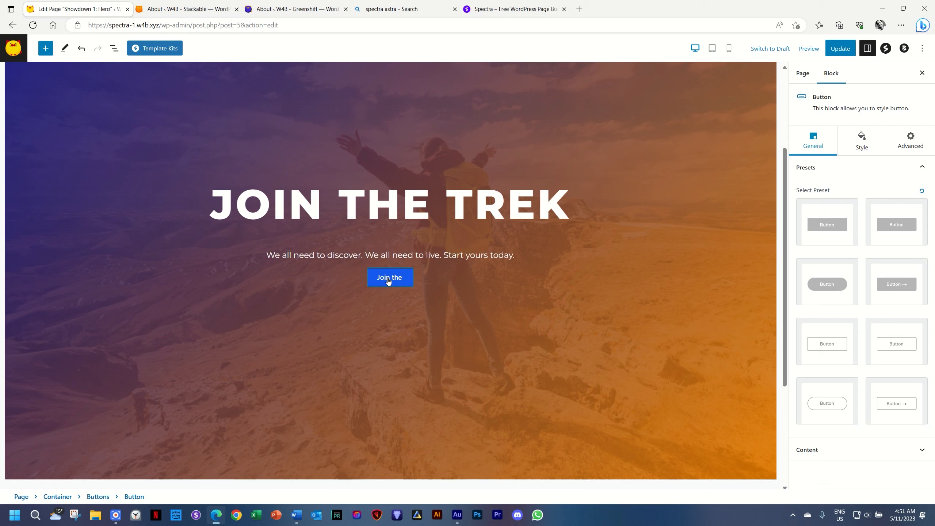
type("Trek")
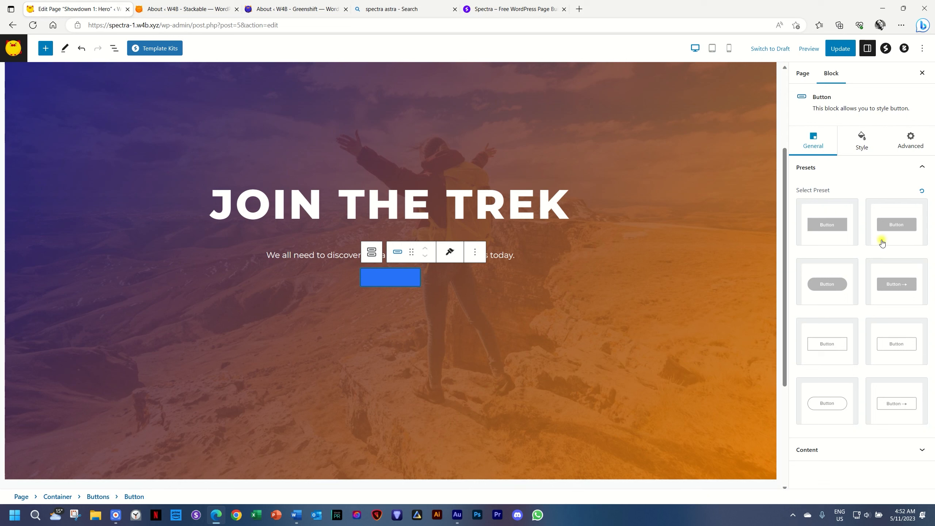
Apply the first outlined, square-cornered preset to the "Join the Club" button and open its style settings
left_click(881, 239)
left_click(841, 293)
left_click(829, 334)
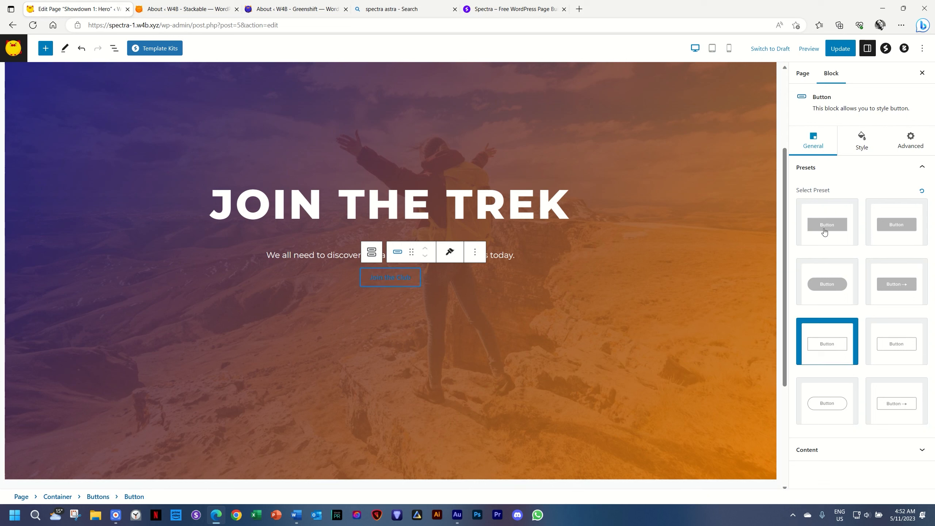
left_click(824, 228)
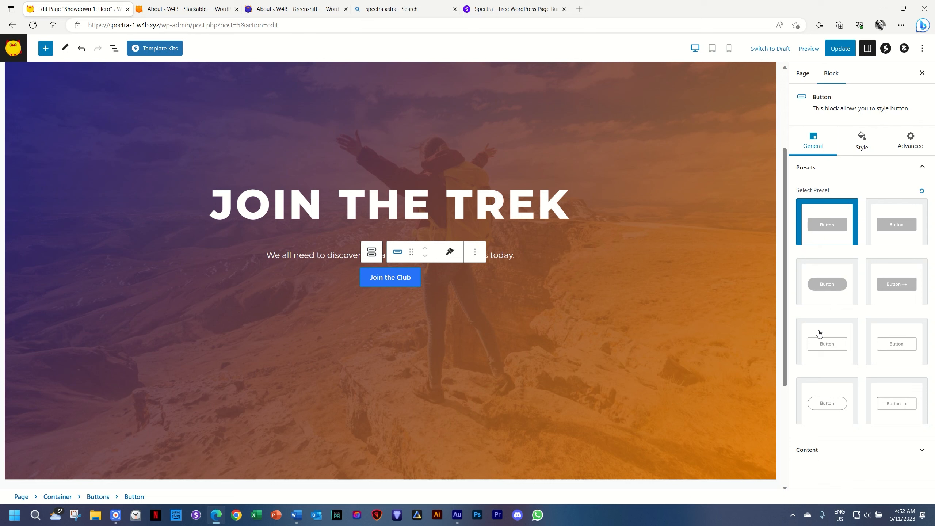
left_click(830, 347)
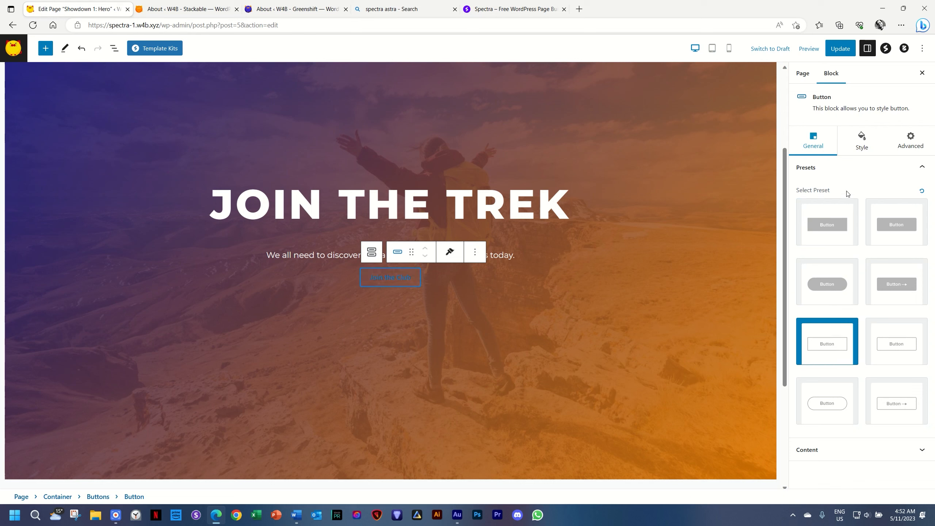
left_click(861, 141)
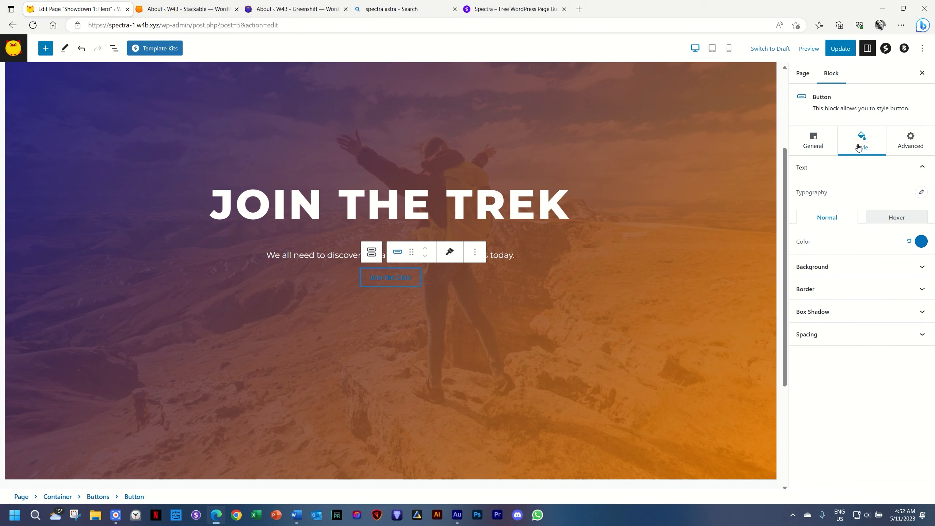
Set the "Join the Club" button's normal text color to white (FFFFFF)
left_click(921, 242)
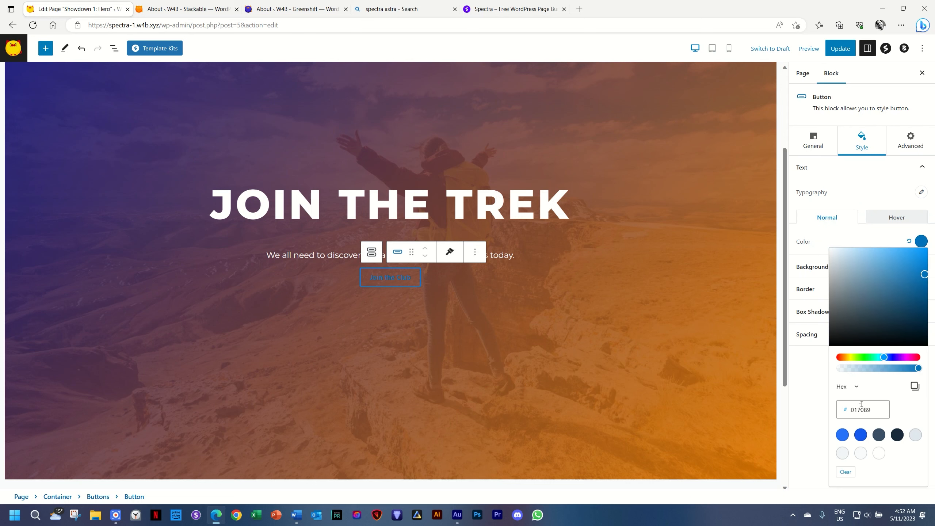
left_click_drag(842, 315, 830, 248)
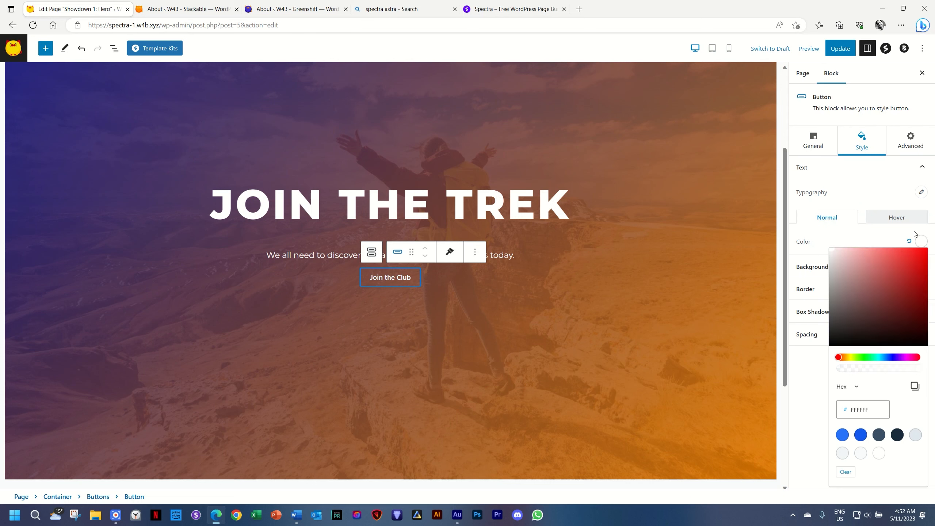
left_click(922, 242)
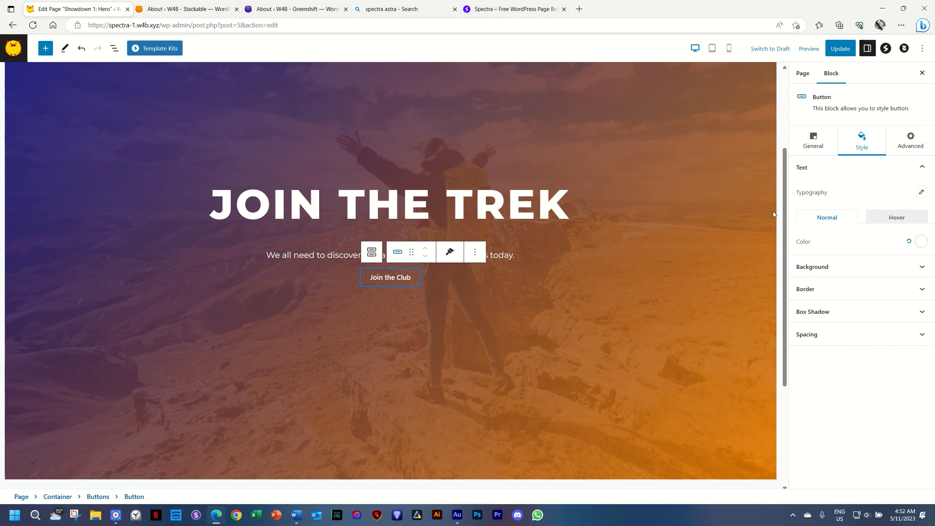
Set the button text's font family to Montserrat and its font size to 18
left_click(921, 192)
left_click(884, 225)
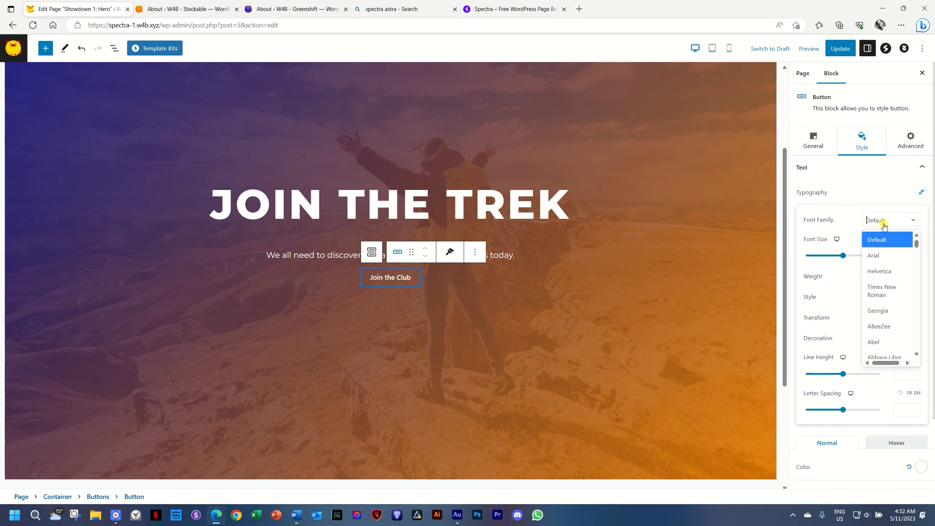
type("monts")
key("Return")
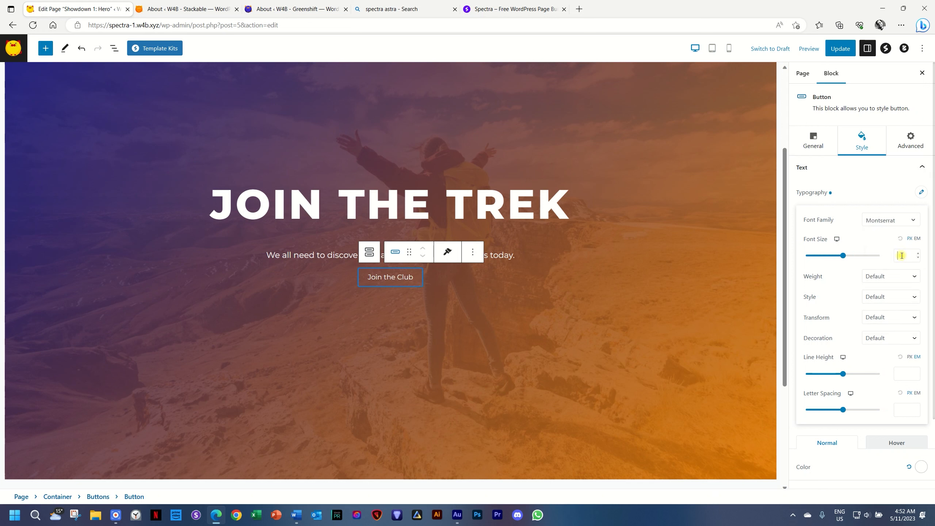
type("19")
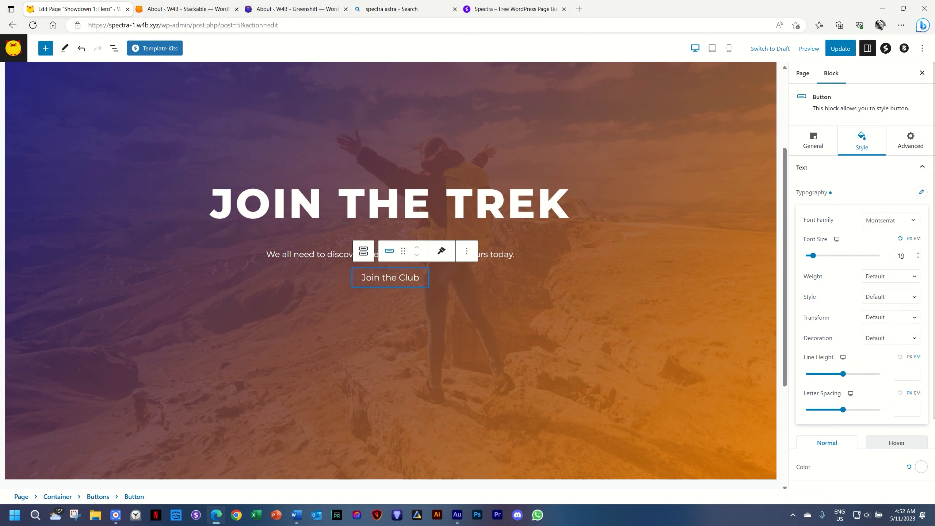
key("BackSpace")
type("8")
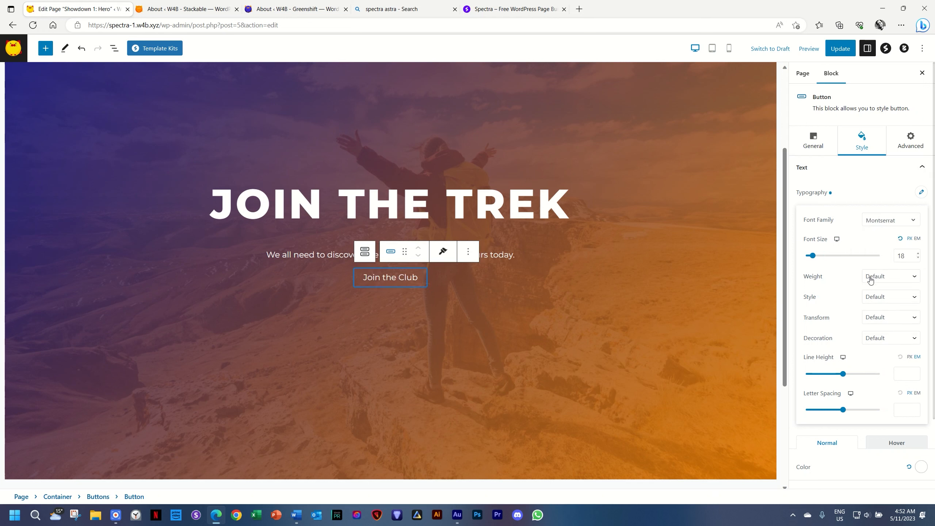
Set the button text's font weight to 600 and its transform to Uppercase
left_click(900, 278)
left_click(887, 337)
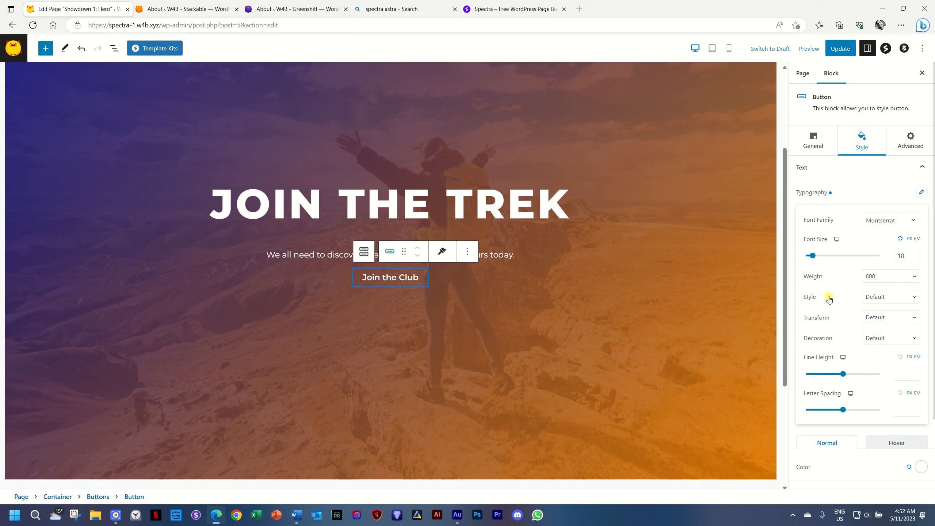
left_click(883, 317)
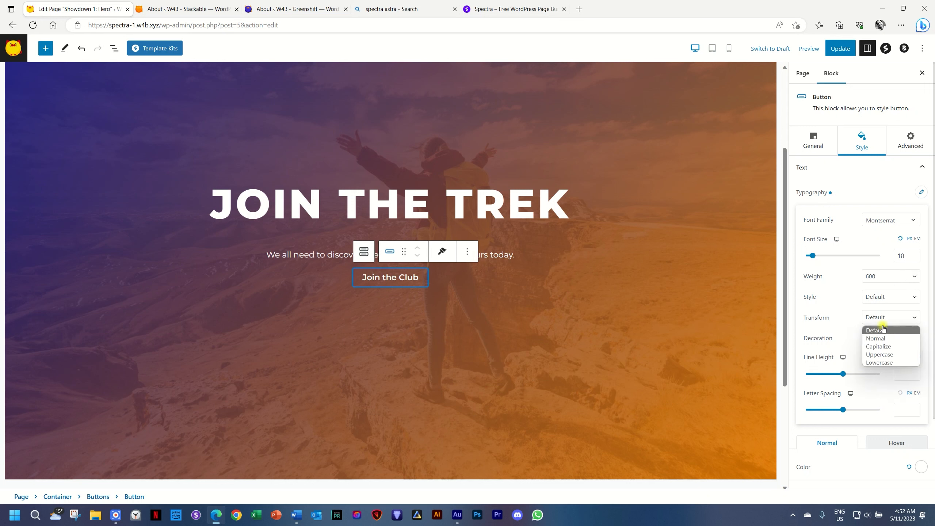
left_click(882, 355)
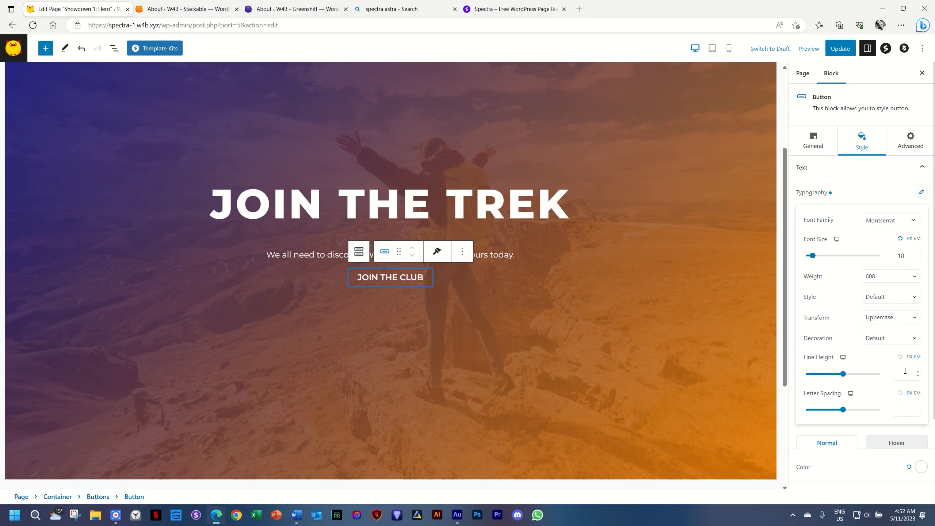
Give the button text a line height of 1 and a letter spacing of 3
type("1")
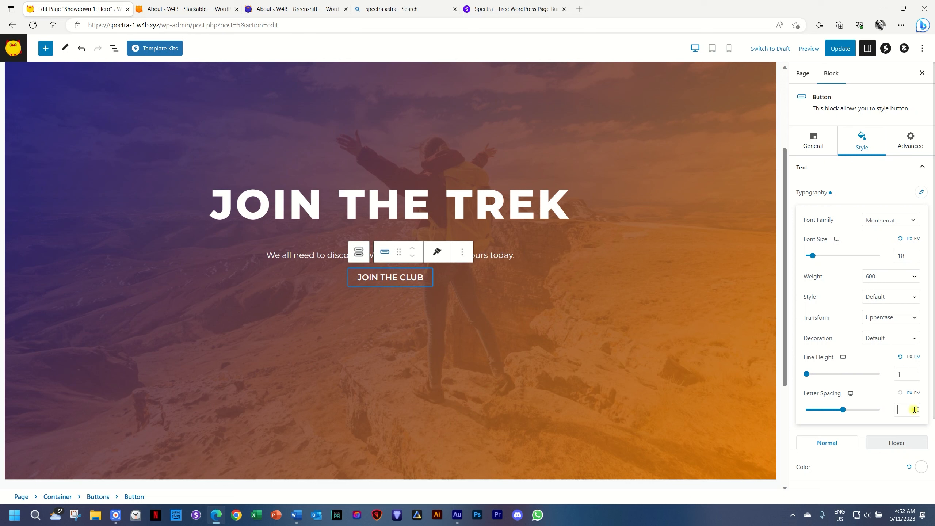
type("3")
left_click(921, 191)
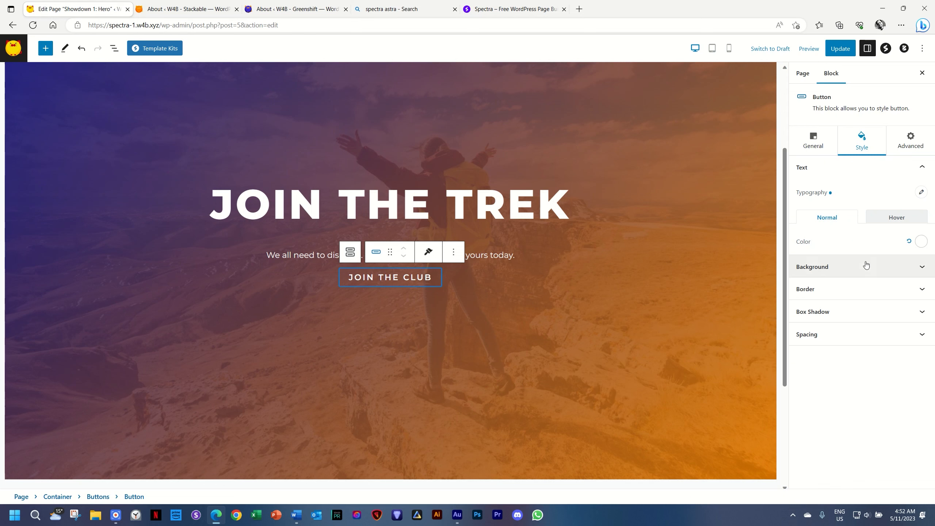
Set the button's hover background color to white (FFFFFF) with strongly reduced opacity
left_click(810, 268)
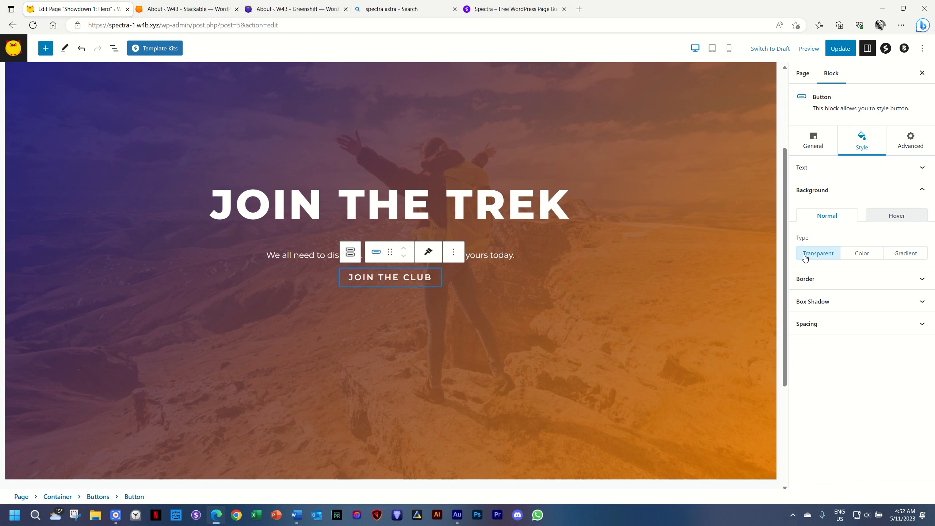
left_click(901, 216)
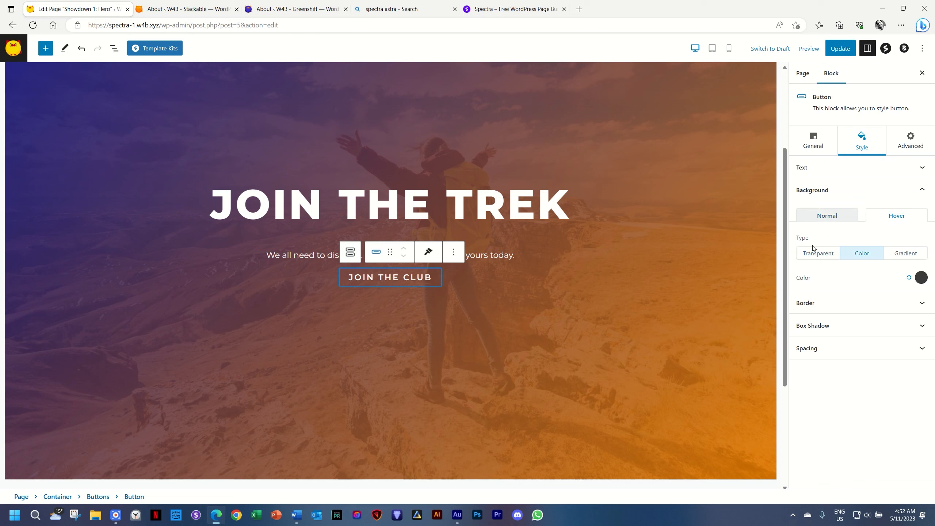
left_click(921, 279)
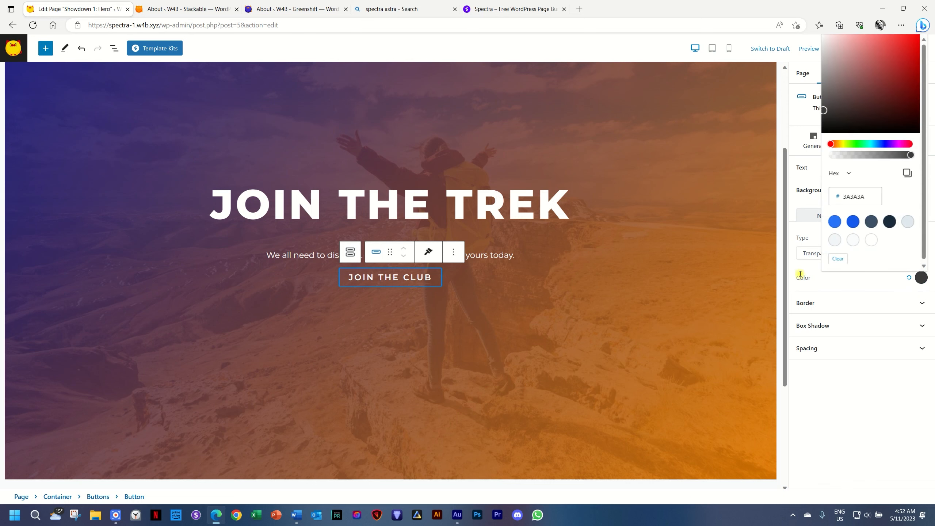
left_click(824, 37)
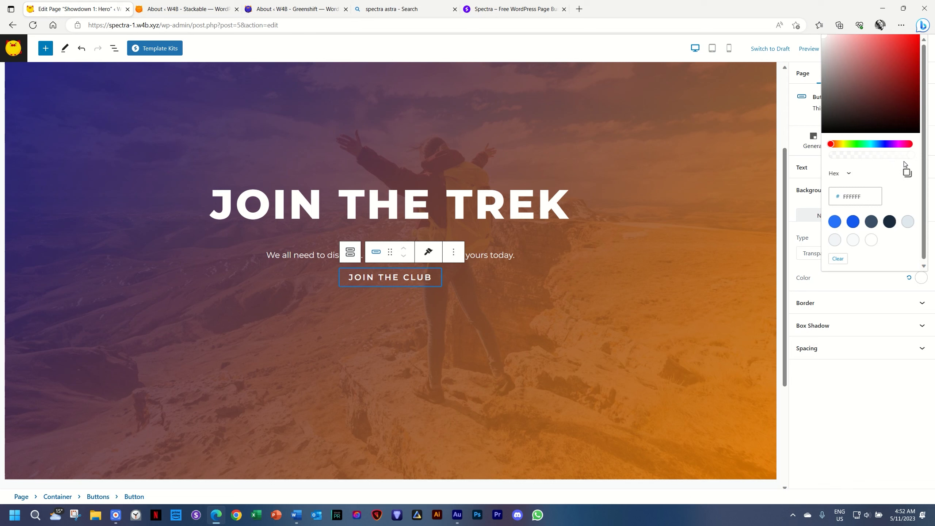
left_click_drag(914, 158, 848, 157)
Set the button's normal border color to white
left_click(811, 312)
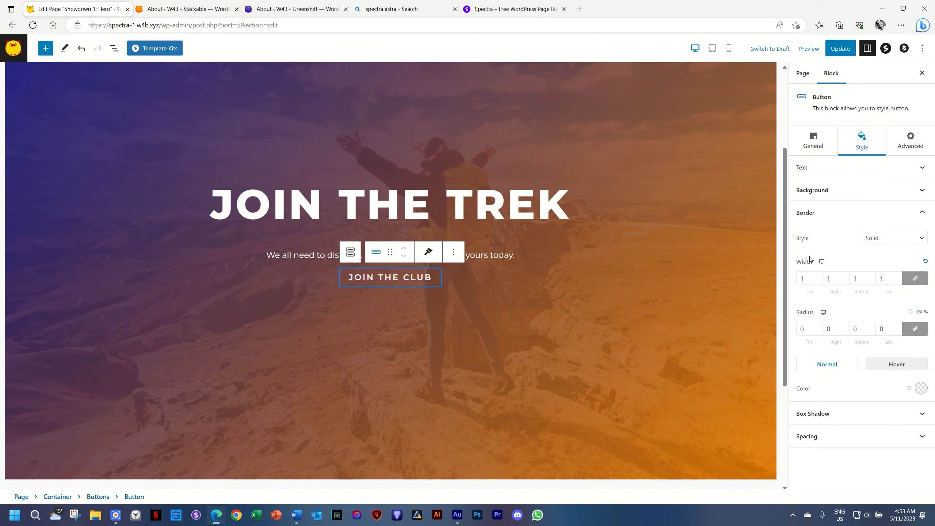
key("Tab")
left_click_drag(807, 330, 785, 329)
left_click(907, 345)
left_click(921, 389)
left_click_drag(858, 188, 810, 117)
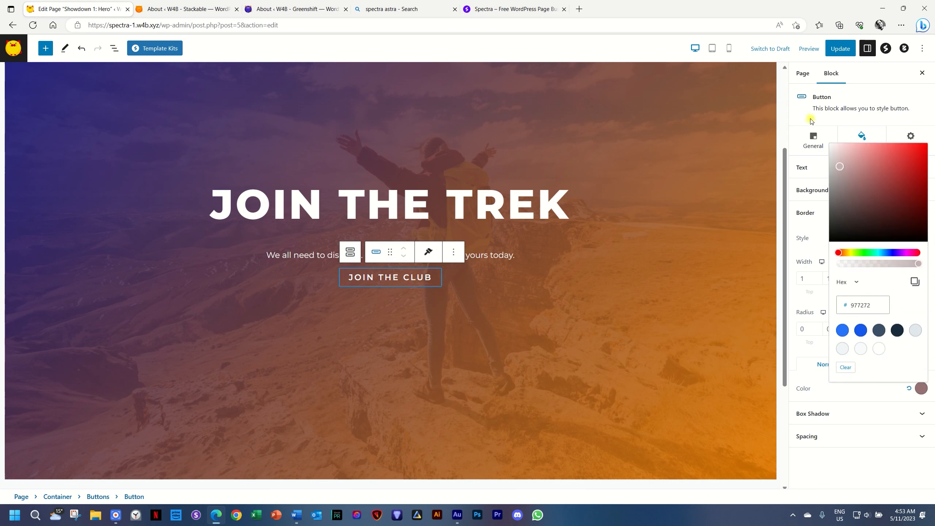
left_click(800, 354)
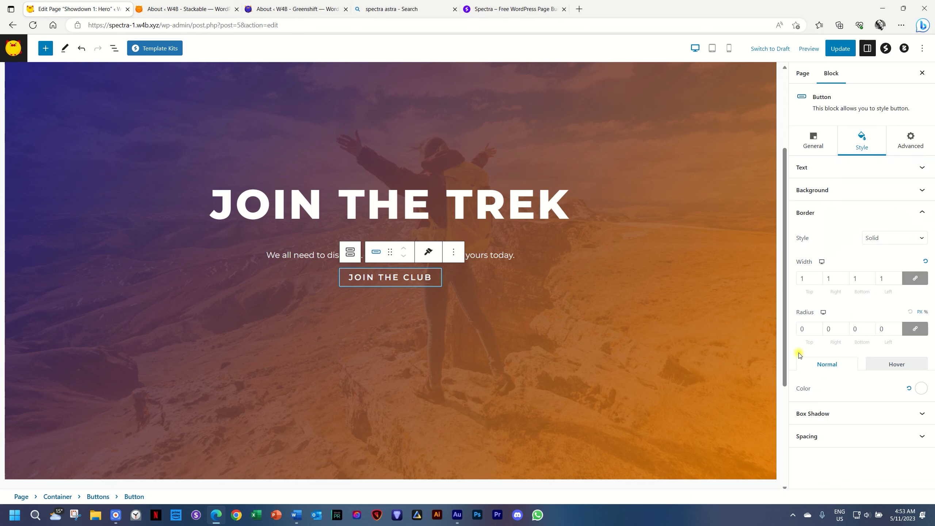
Unlink the button's padding and set it to 25 px top and bottom, 35 px right and left
left_click(833, 435)
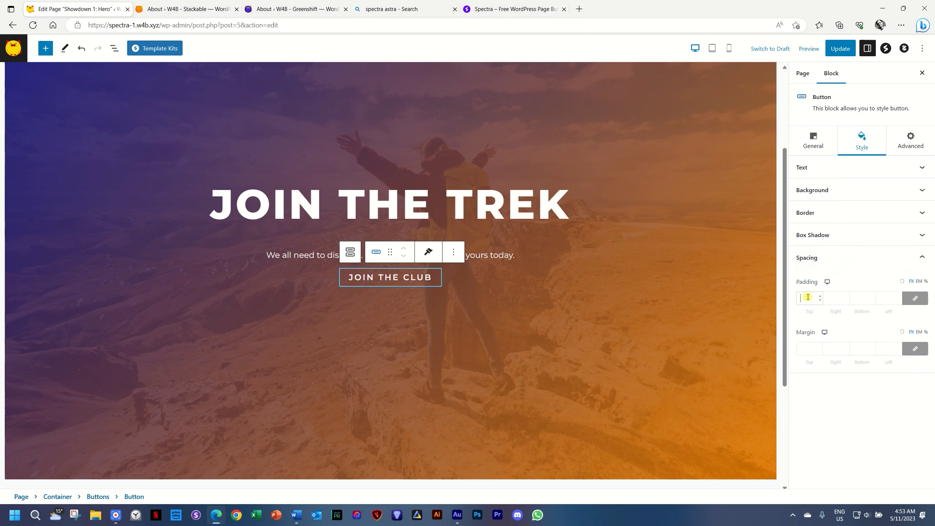
left_click(916, 300)
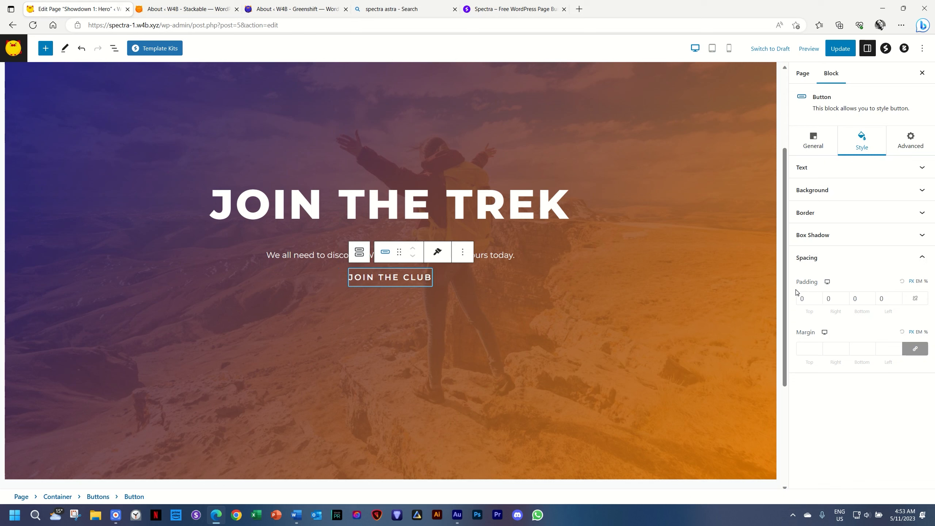
left_click_drag(805, 297, 788, 295)
type("2535")
key("Tab")
type("25")
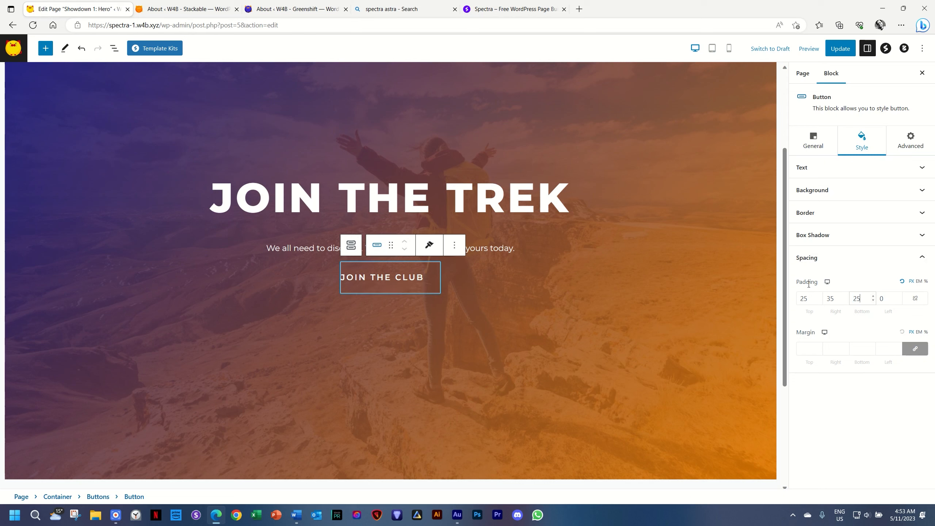
type("35")
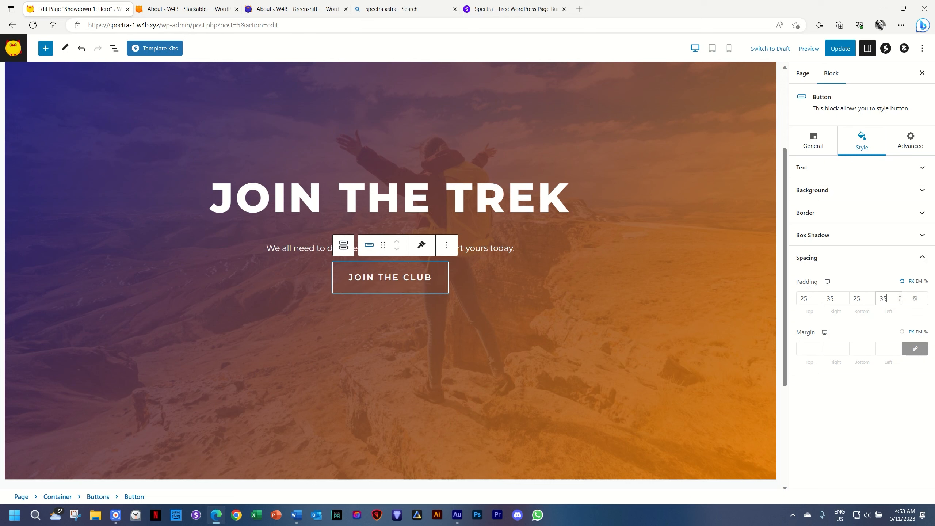
left_click(515, 279)
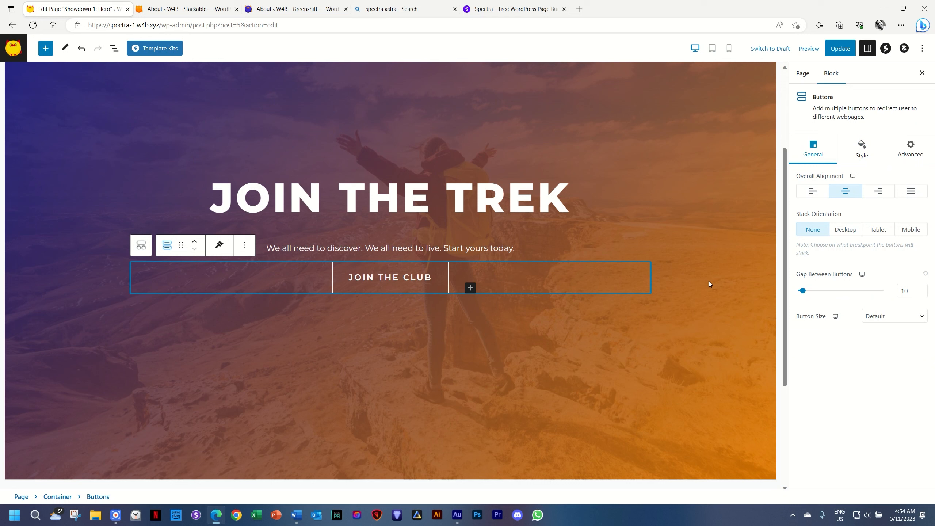
Set the bottom margin of the tagline below the main heading to 35 px
left_click(409, 252)
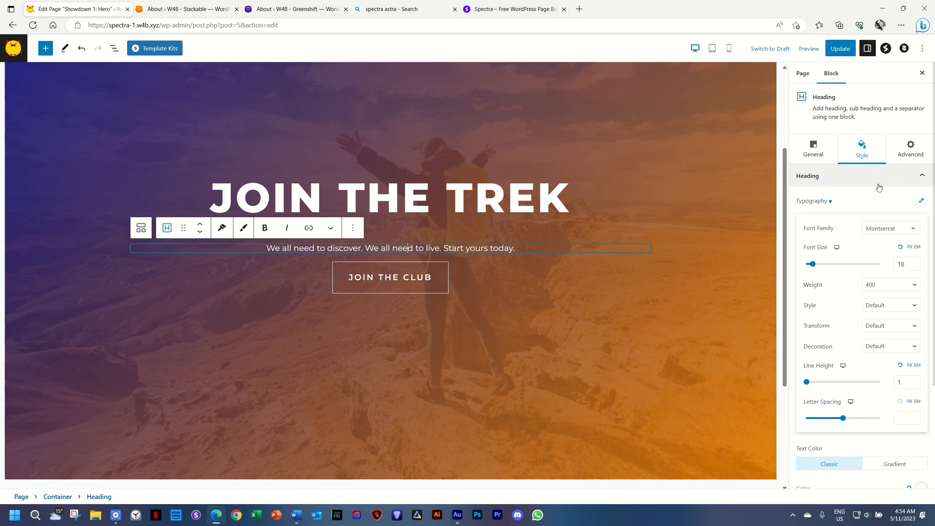
scroll(878, 191, "down", 3)
left_click(854, 478)
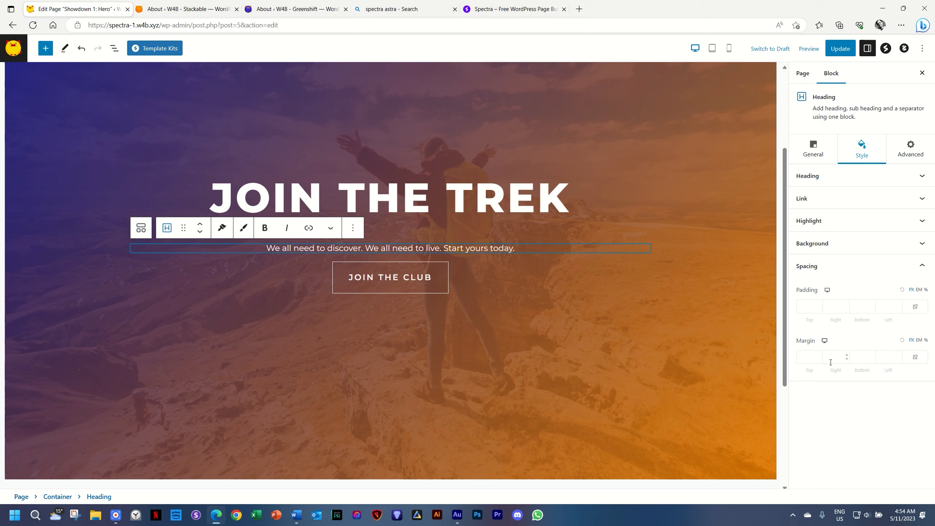
left_click(859, 357)
type("35")
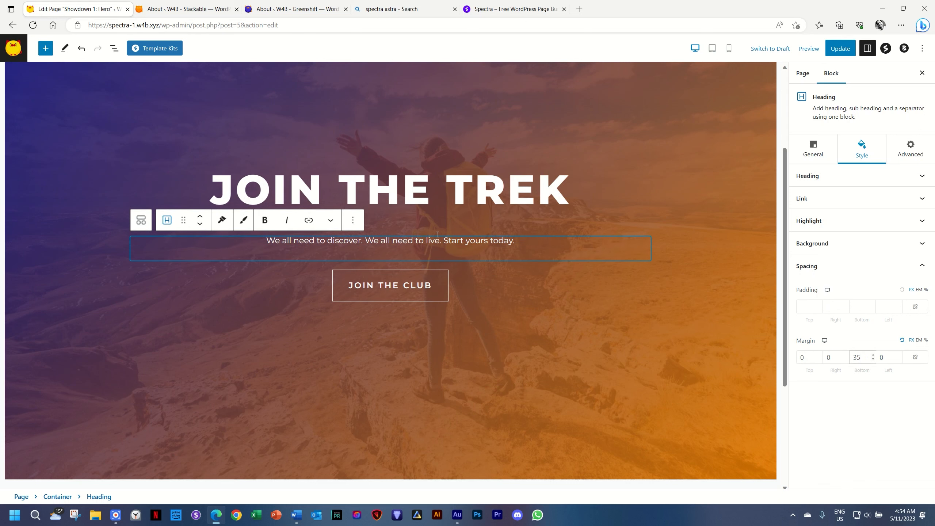
Set the bottom margin of the "Join the Trek" heading to -20 px
left_click(432, 195)
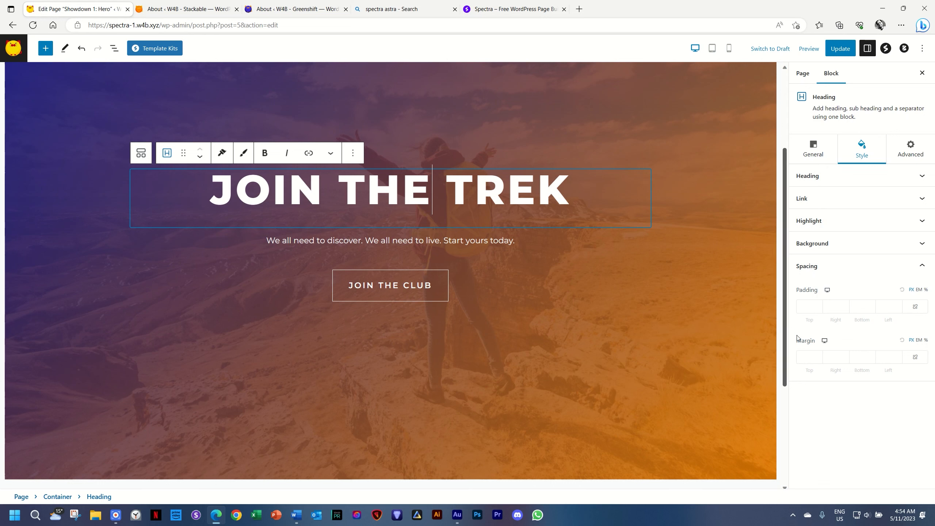
left_click(873, 359)
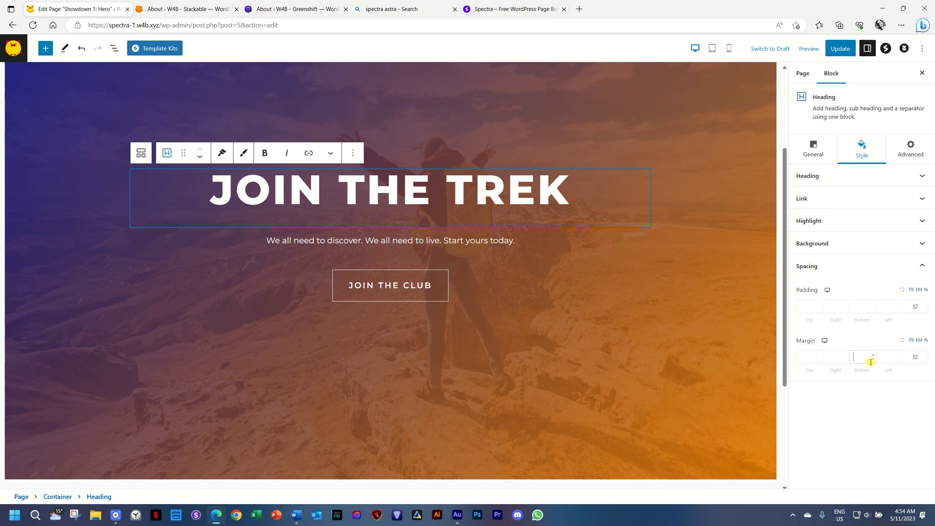
left_click_drag(875, 360, 875, 359)
left_click(874, 355)
left_click(874, 355)
left_click(874, 355)
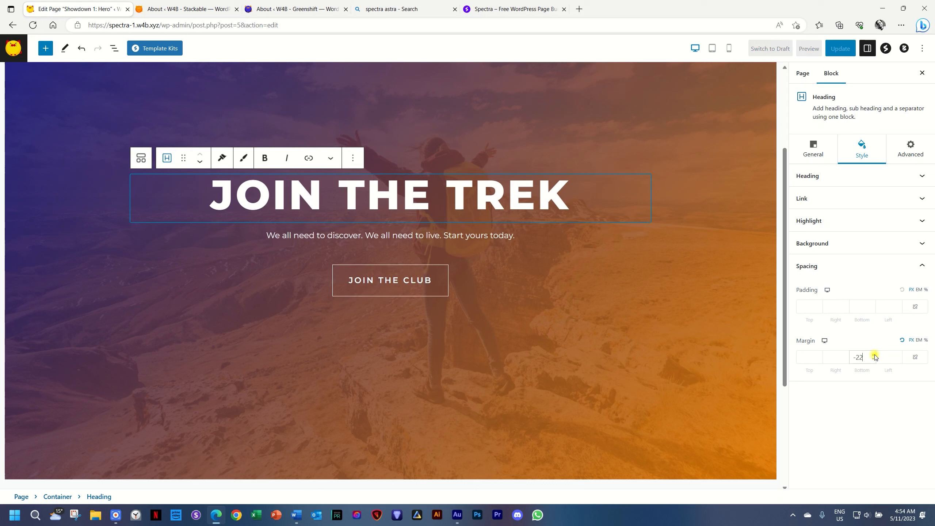
left_click(874, 355)
left_click(874, 355)
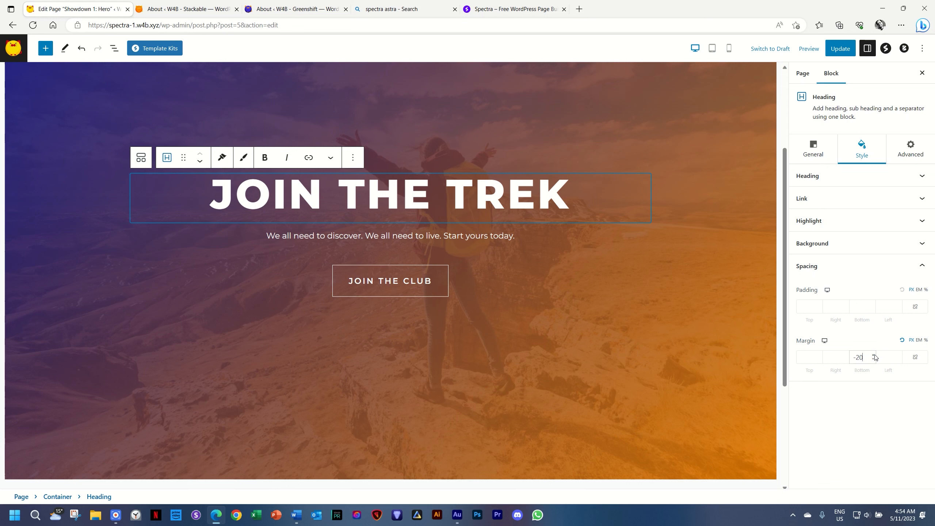
Examine the hero section on the published page, including the spacing between heading, tagline and button
left_click(719, 336)
scroll(662, 226, "down", 2)
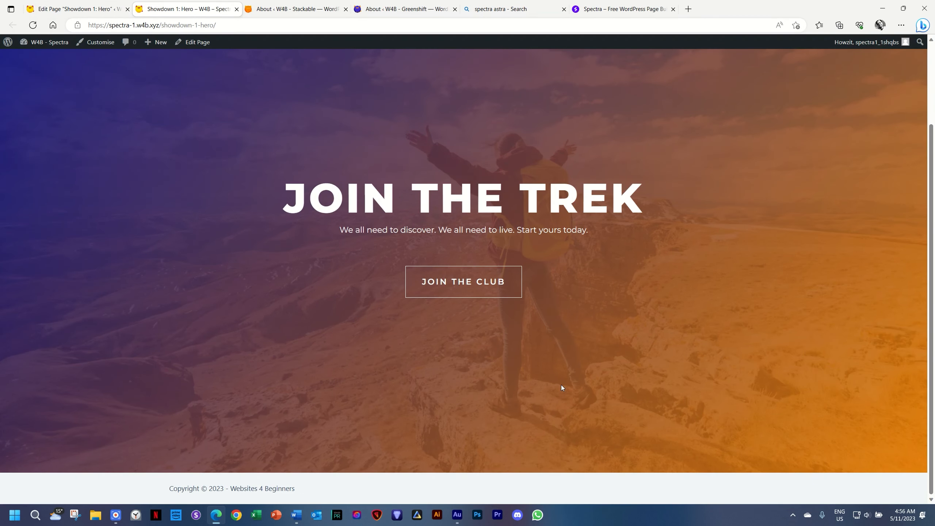
scroll(561, 385, "up", 3)
scroll(560, 383, "down", 3)
Return to the page editor and set the "Join the Trek" heading's tablet font size to 64 px
left_click(104, 8)
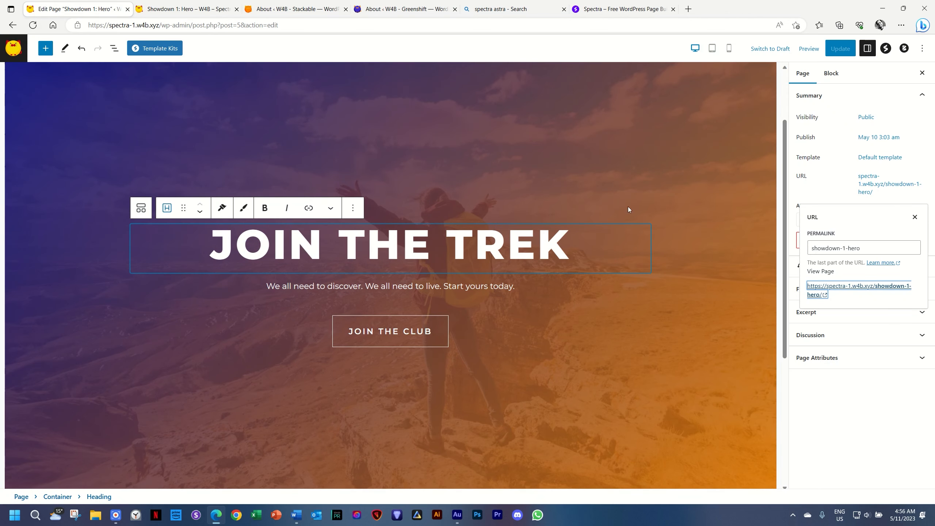
left_click(378, 251)
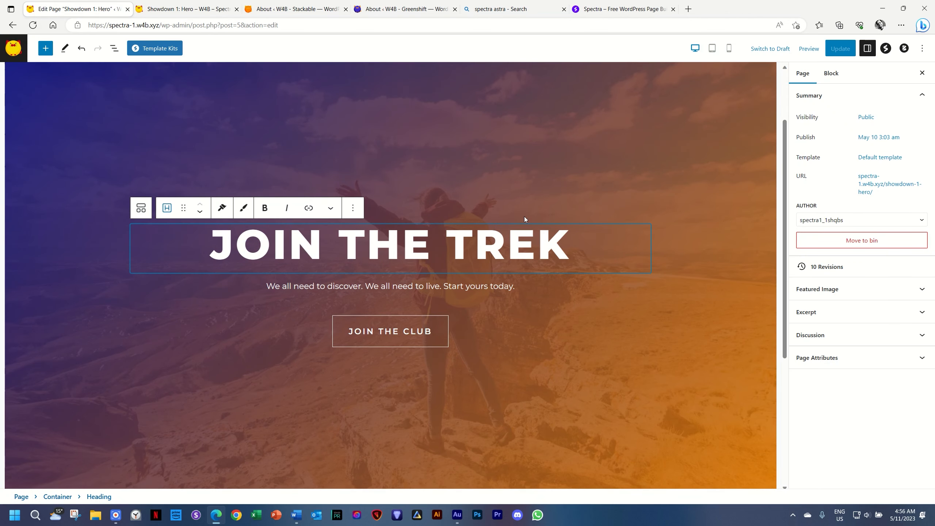
left_click(825, 75)
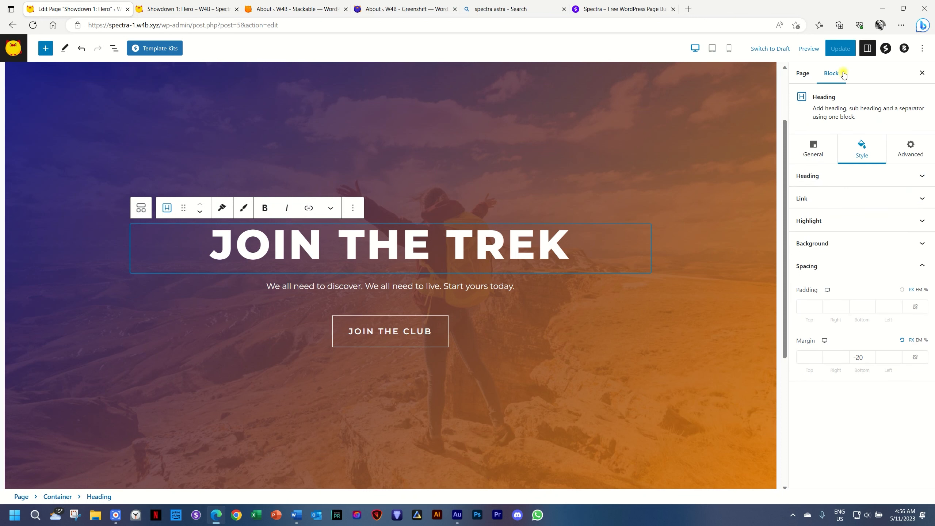
left_click(834, 177)
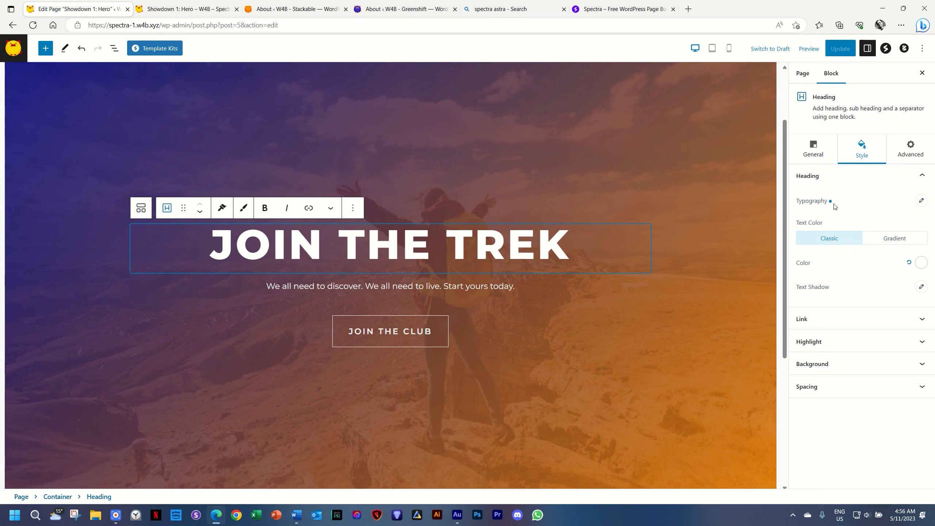
left_click(921, 201)
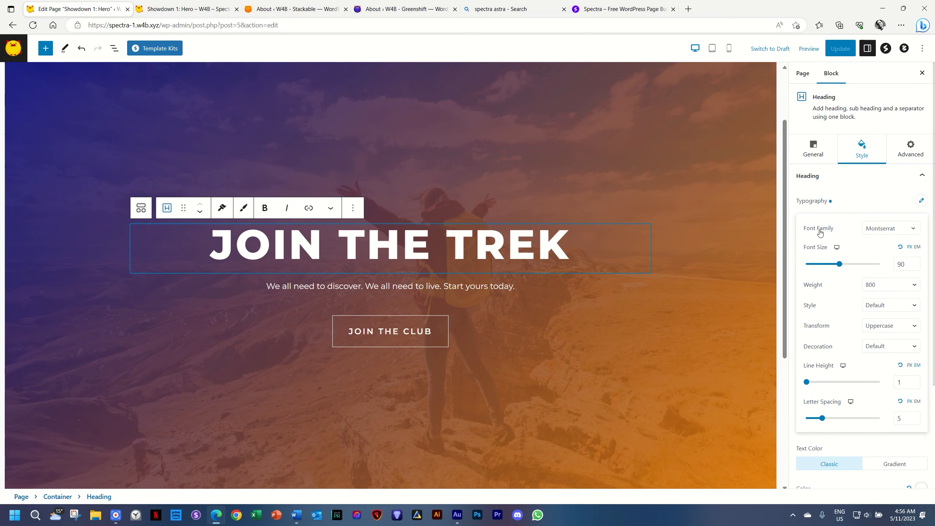
left_click(837, 248)
left_click(847, 249)
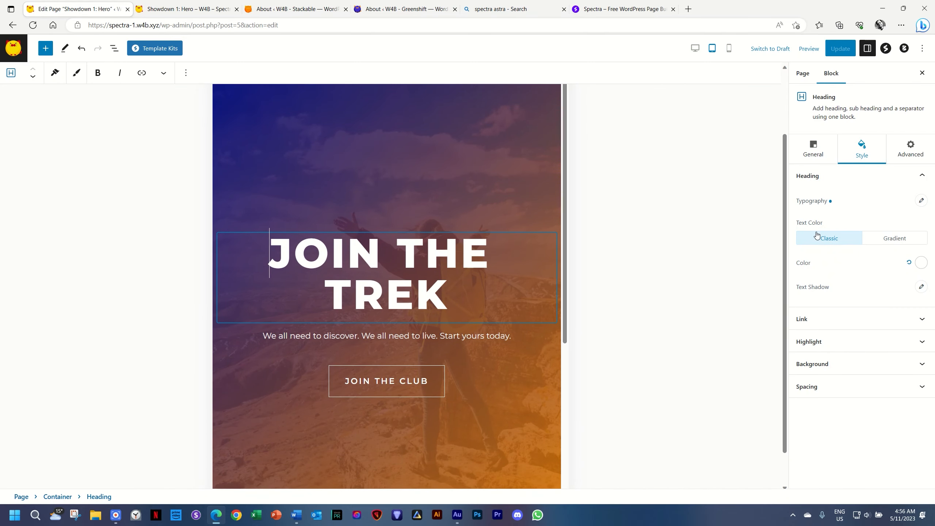
left_click(922, 202)
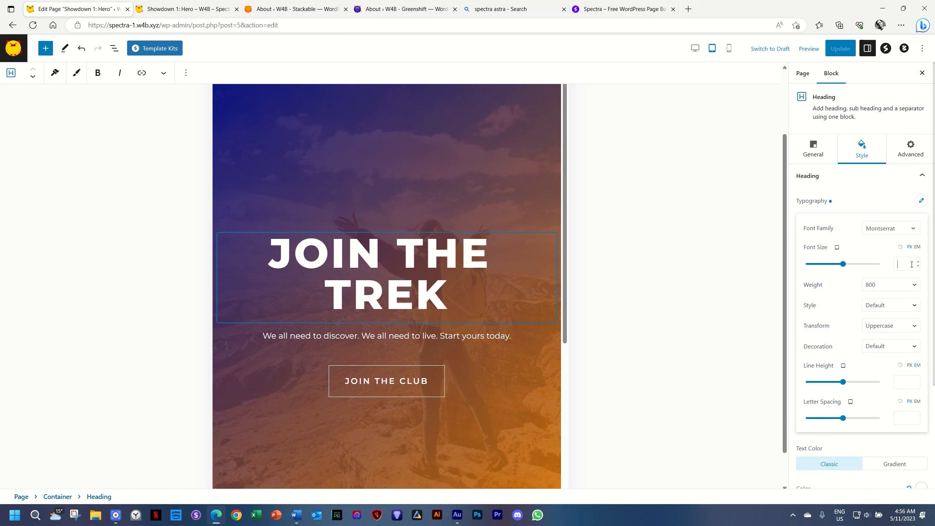
type("64")
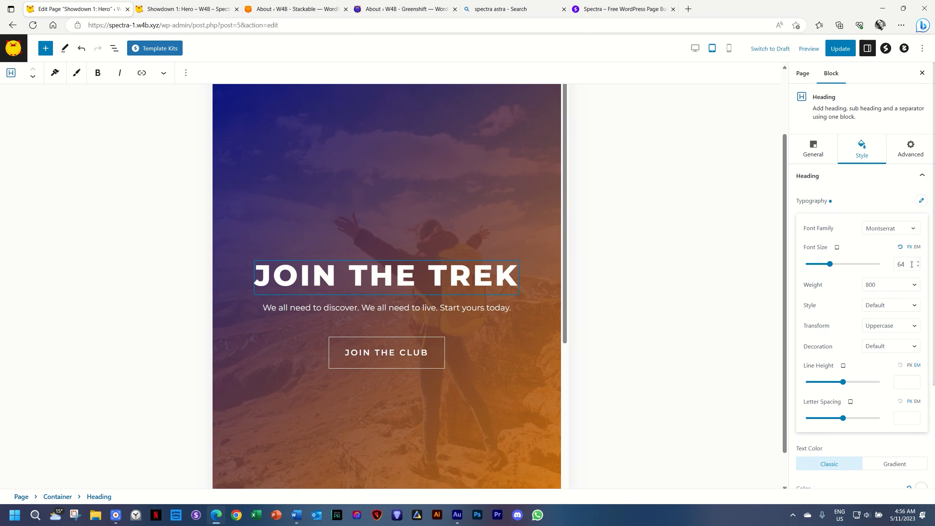
Set the "Join the Trek" heading's mobile font size to 36 px and letter spacing to 0, and return to the desktop view
left_click(837, 247)
left_click(856, 248)
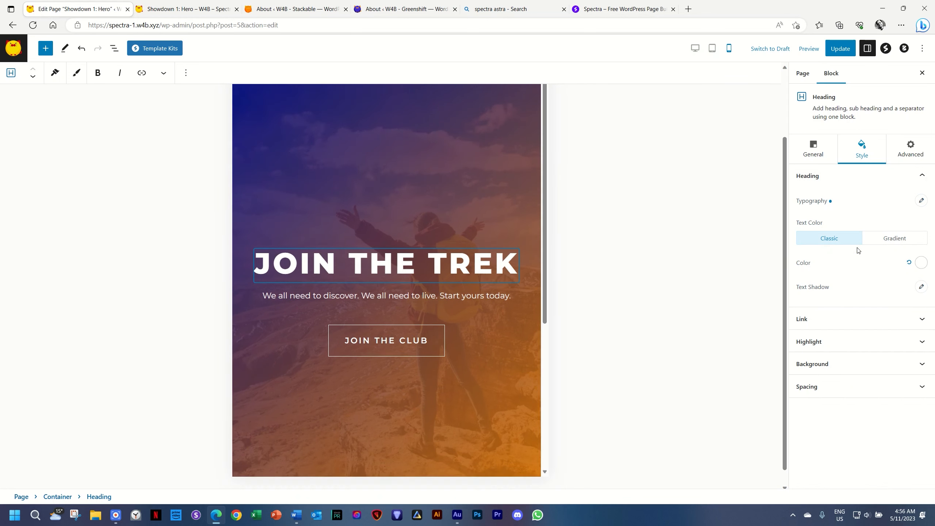
left_click(921, 201)
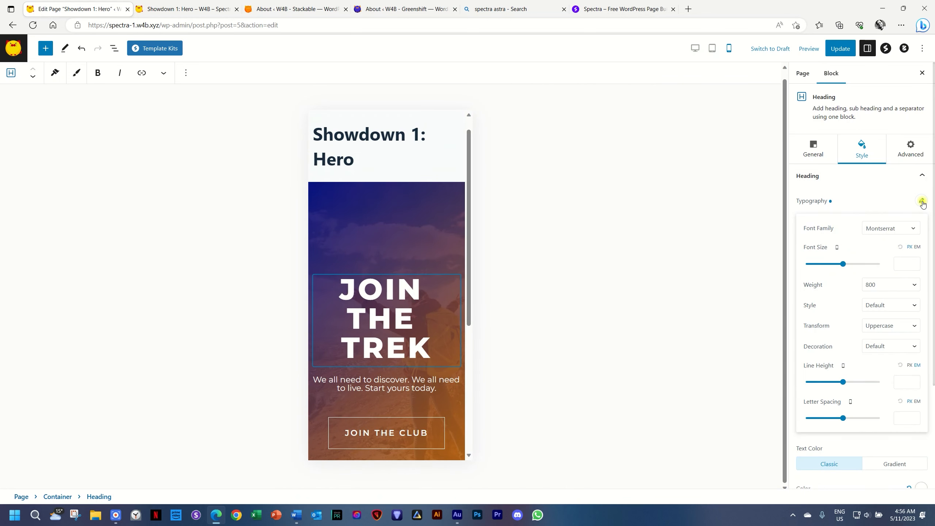
left_click(902, 263)
type("36")
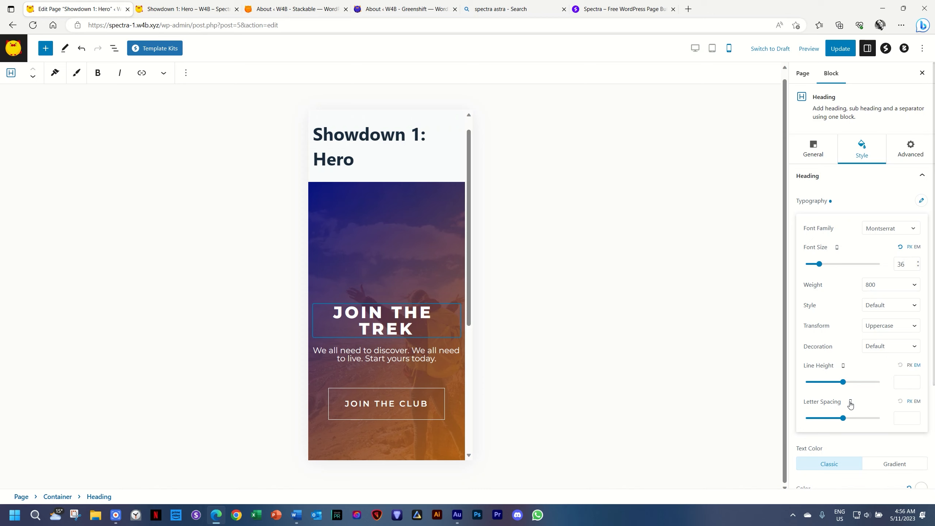
left_click(907, 419)
type("0")
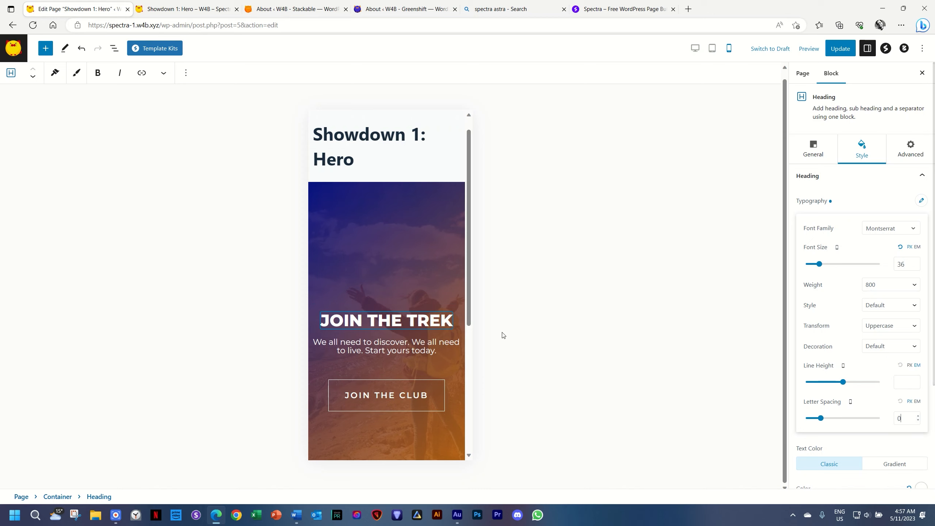
left_click(836, 248)
left_click(837, 249)
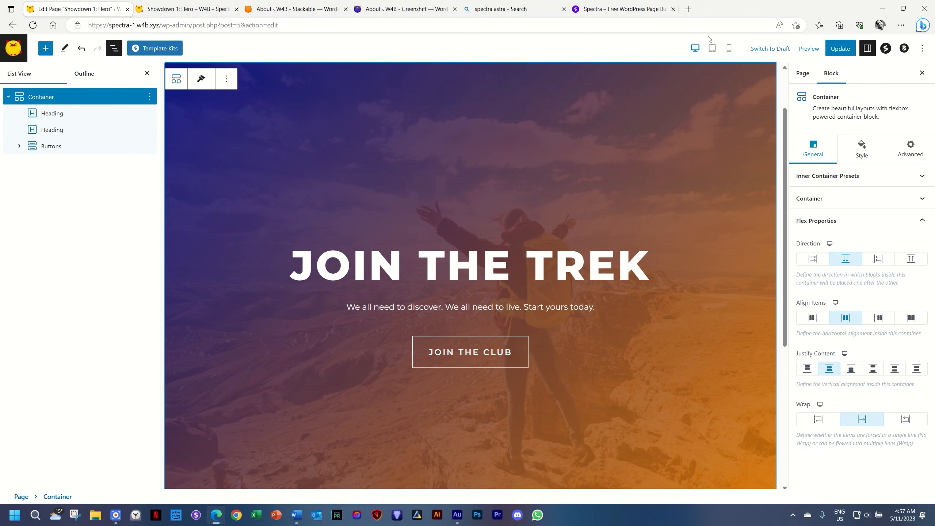
Set the tagline's mobile font size to 16 px and its line height to 1.6 em
left_click(713, 51)
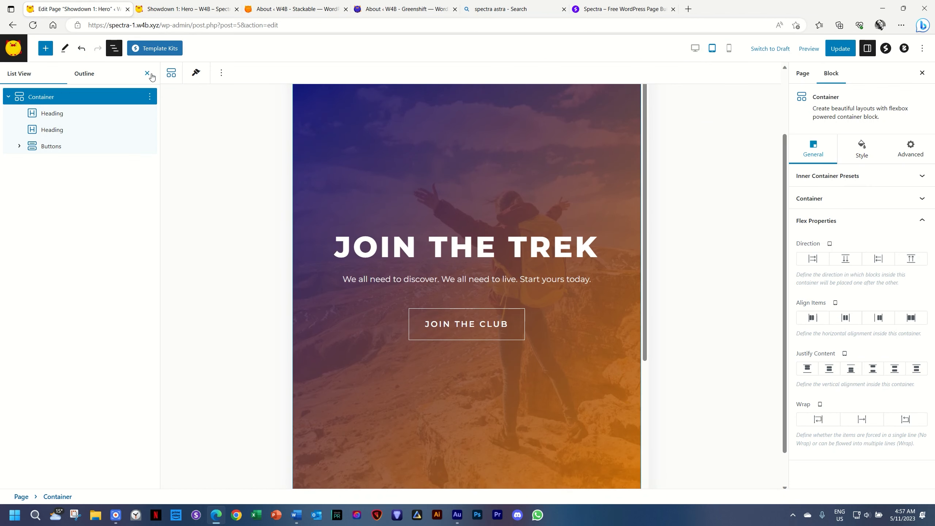
left_click(147, 73)
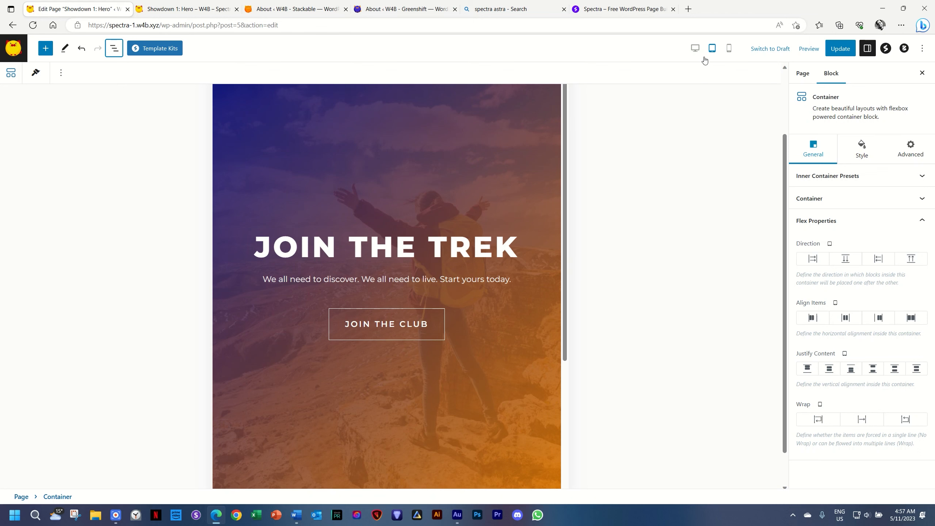
left_click(728, 48)
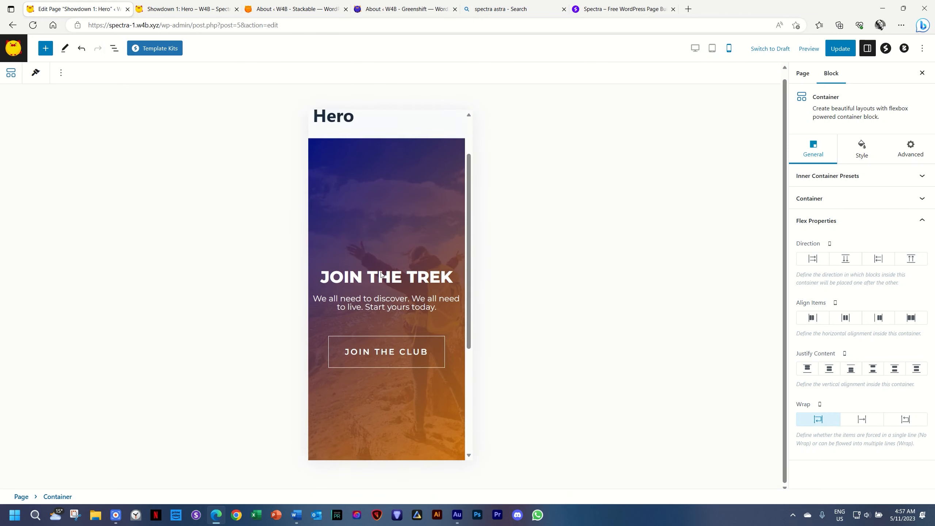
left_click(390, 276)
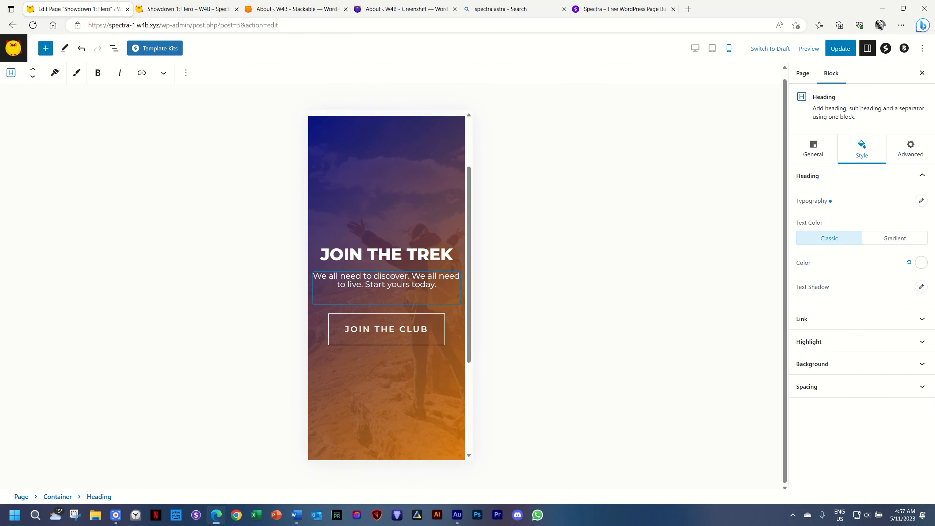
left_click(921, 202)
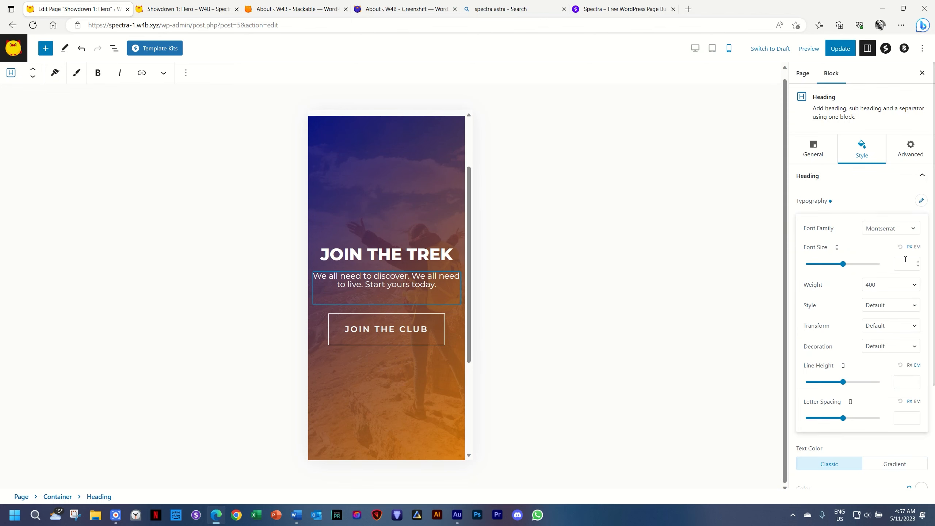
type("16")
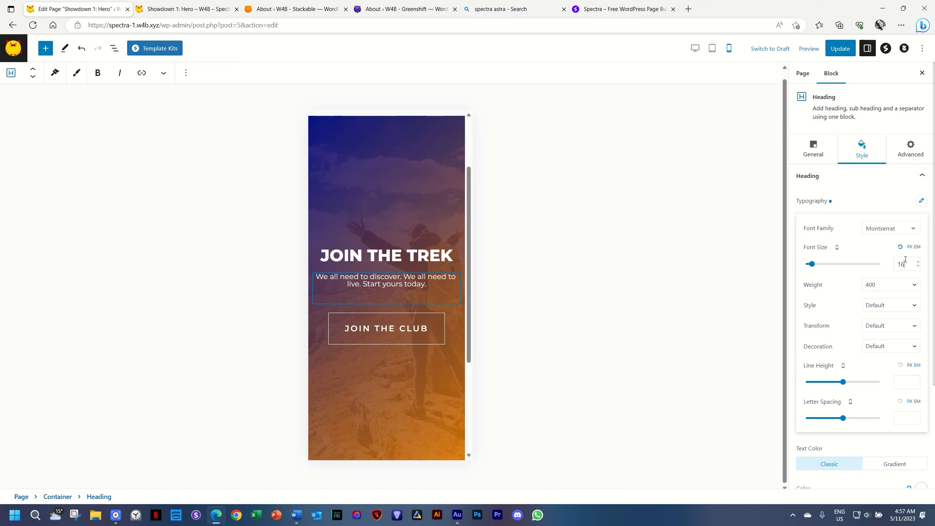
left_click(910, 376)
type("1.6")
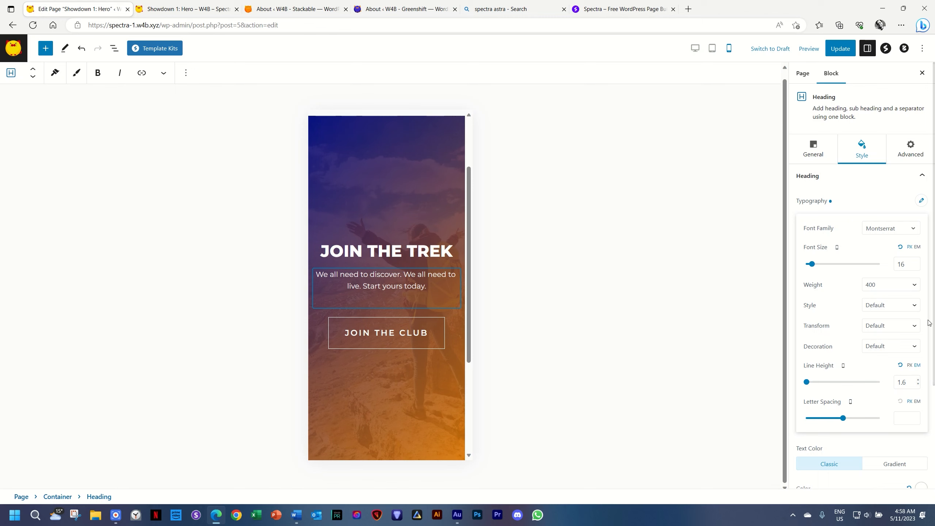
Set the tagline's mobile padding to 5% on the right and left
scroll(879, 323, "down", 3)
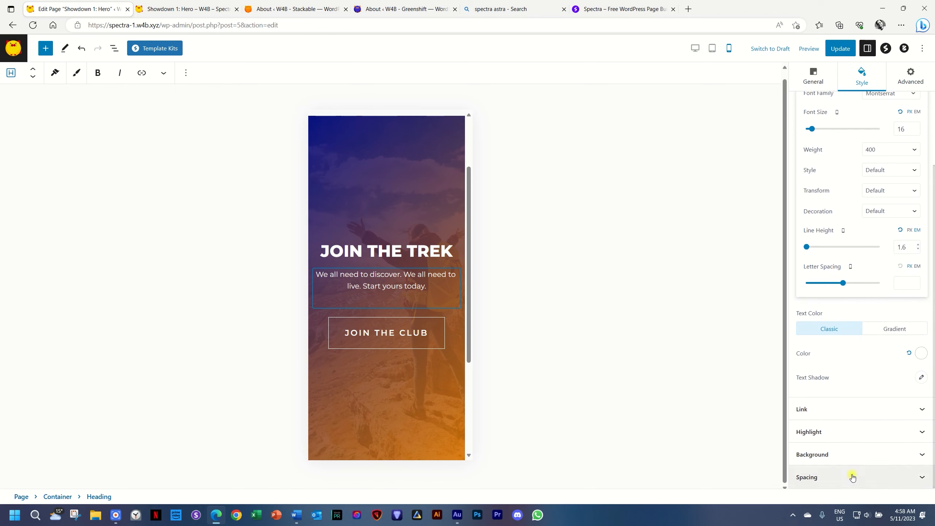
left_click(853, 478)
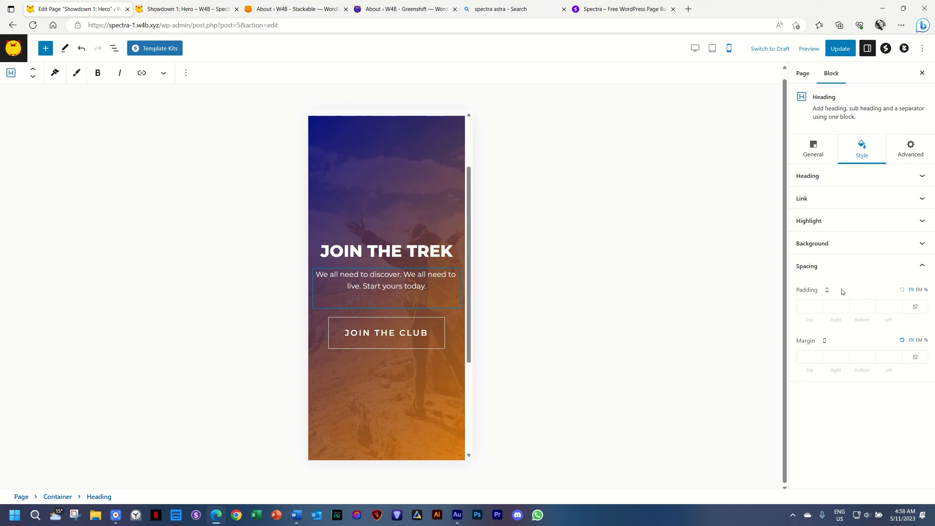
left_click(926, 290)
left_click(836, 305)
type("5")
left_click(889, 308)
type("5")
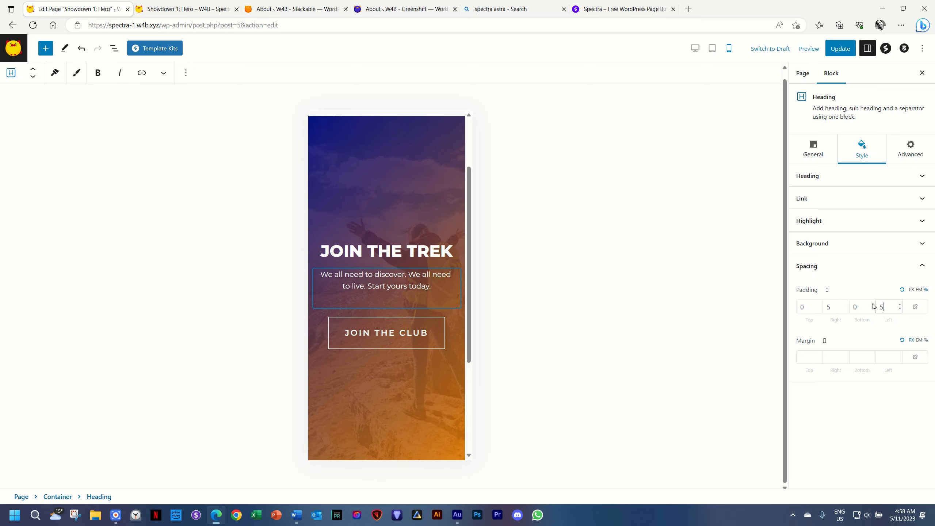
Change the border hover color of the "Join the Club" button to white
left_click(711, 49)
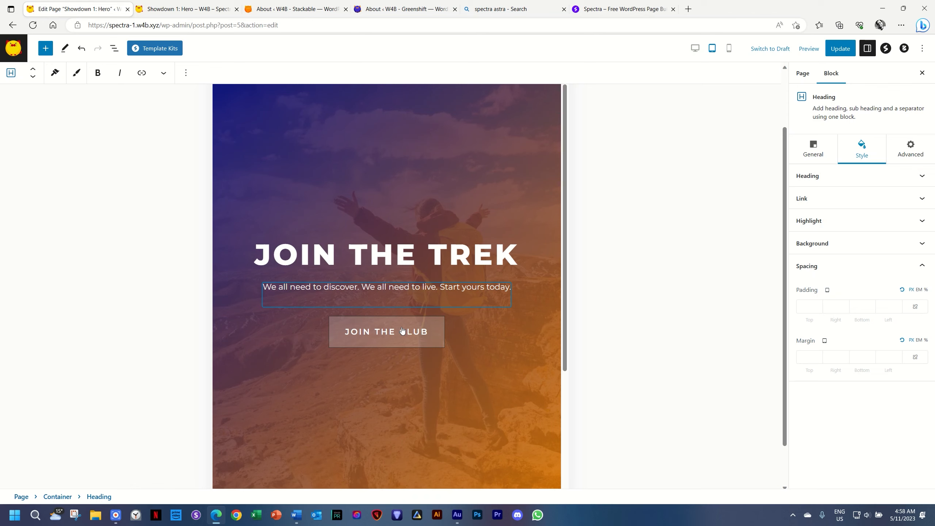
left_click(694, 48)
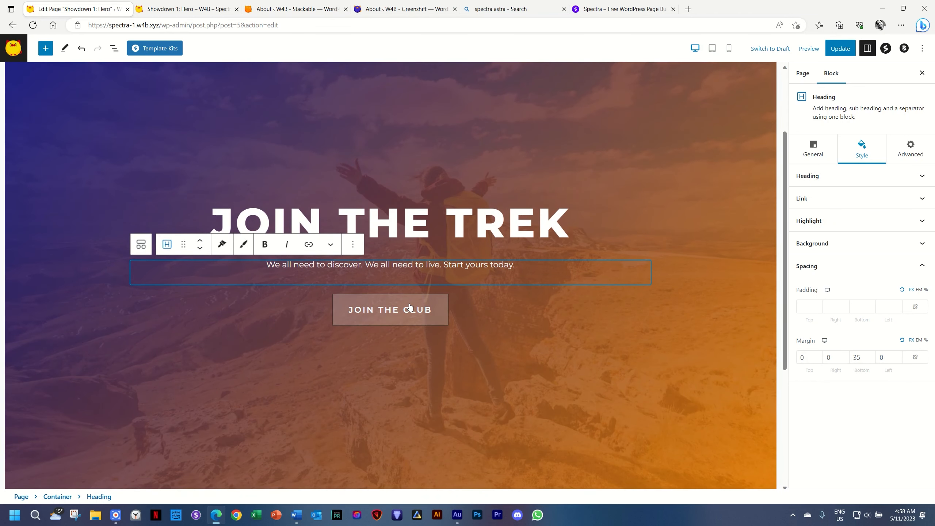
left_click(410, 306)
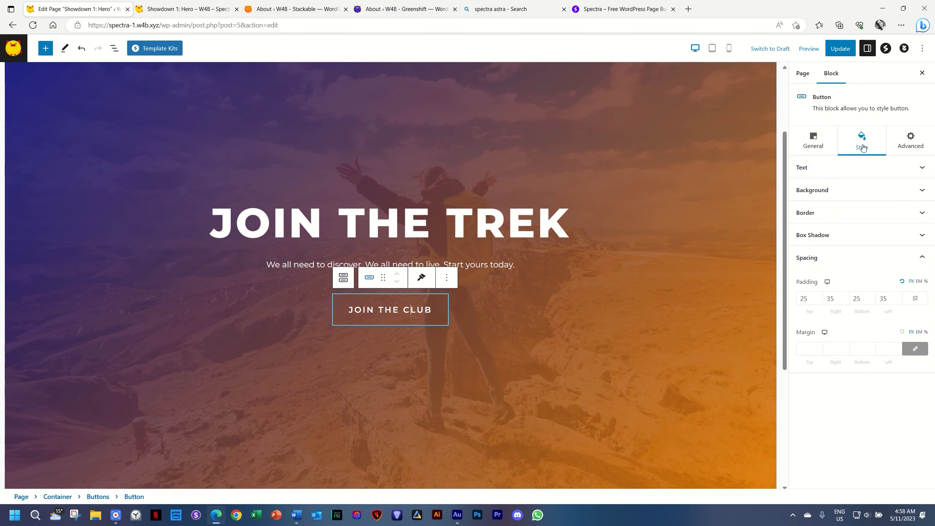
left_click(825, 213)
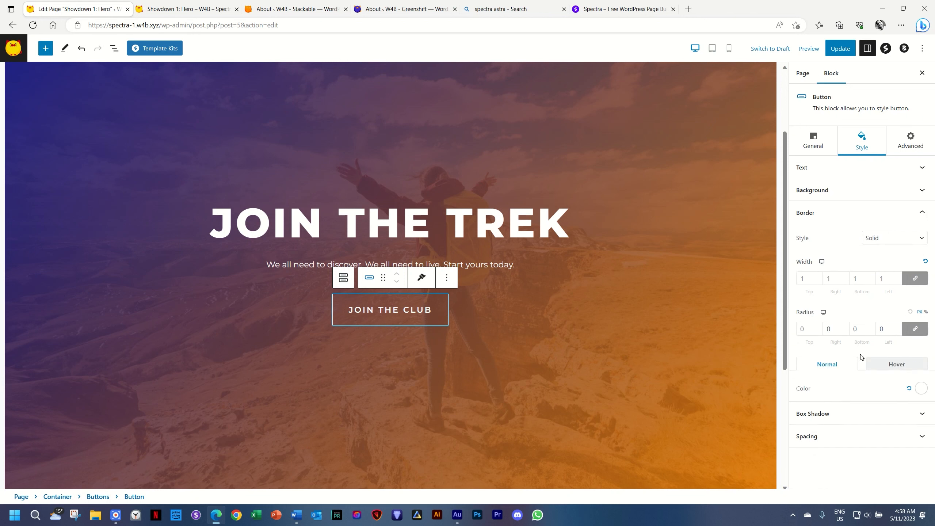
left_click(884, 364)
left_click(921, 388)
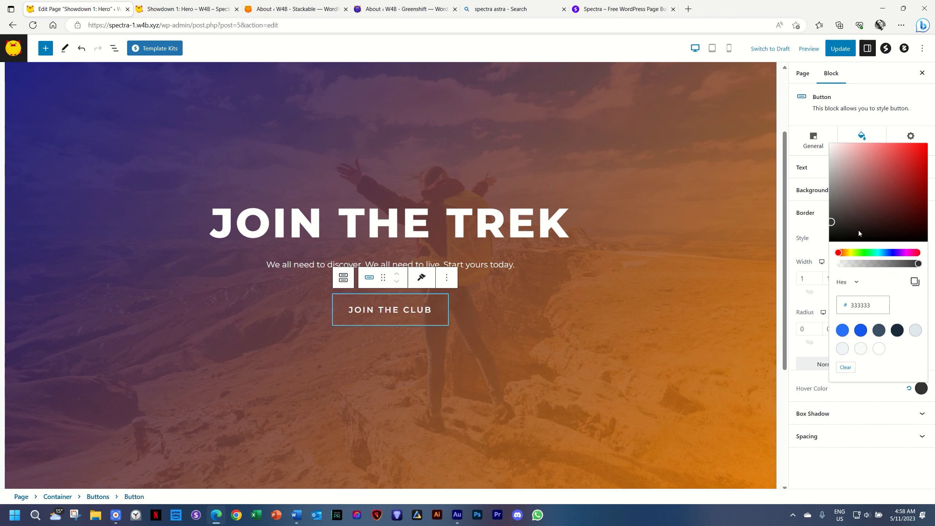
left_click_drag(858, 230, 813, 134)
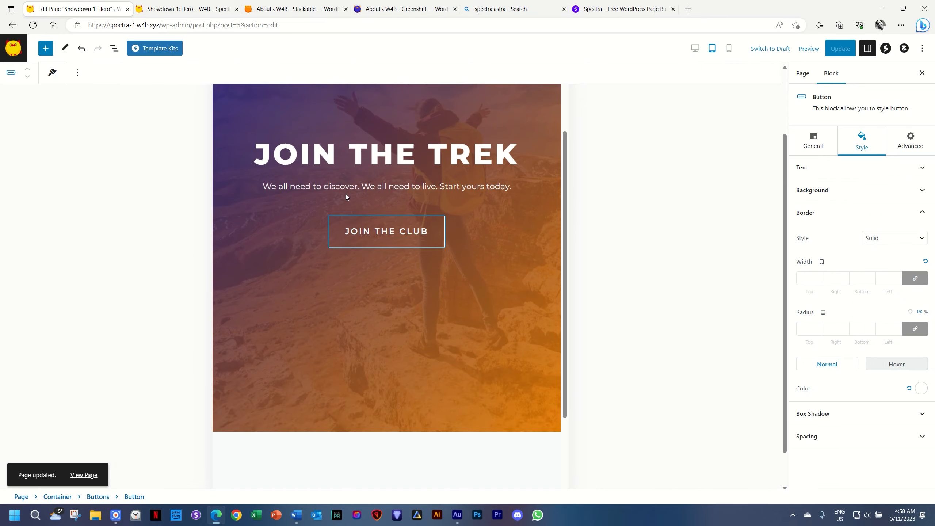
Set the "Join the Club" button's mobile letter spacing to 0 and update the page
scroll(346, 194, "up", 3)
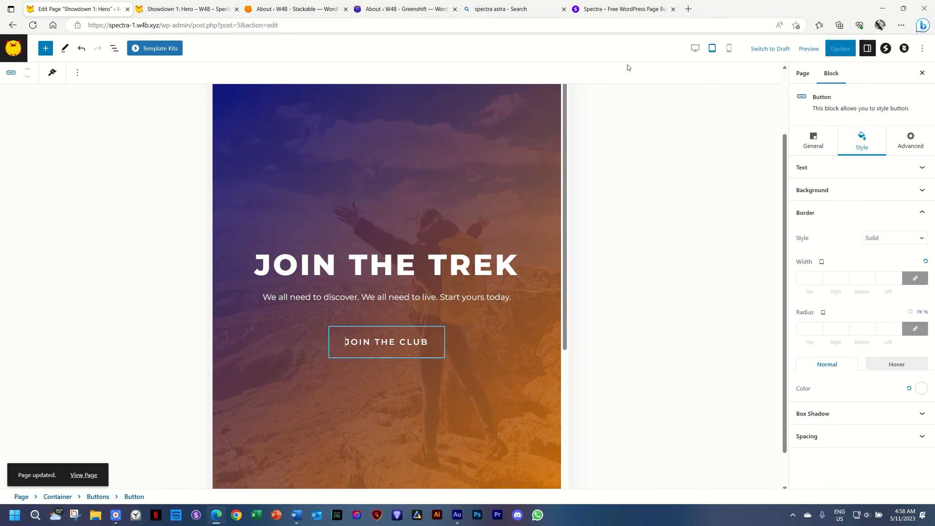
left_click(729, 48)
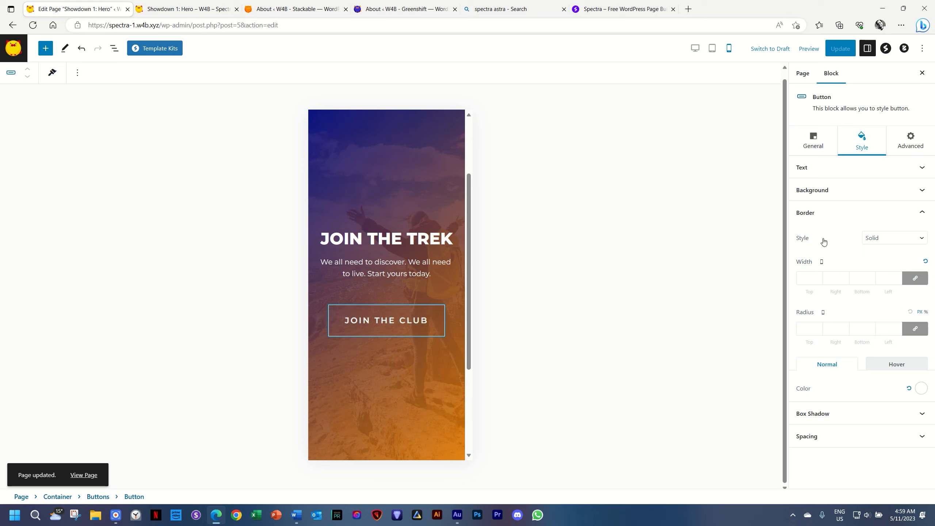
left_click(830, 168)
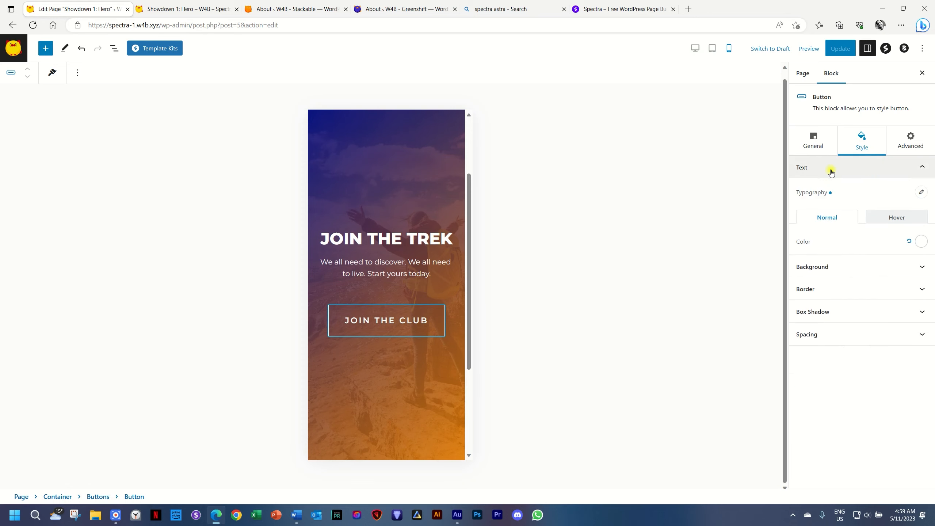
left_click(921, 191)
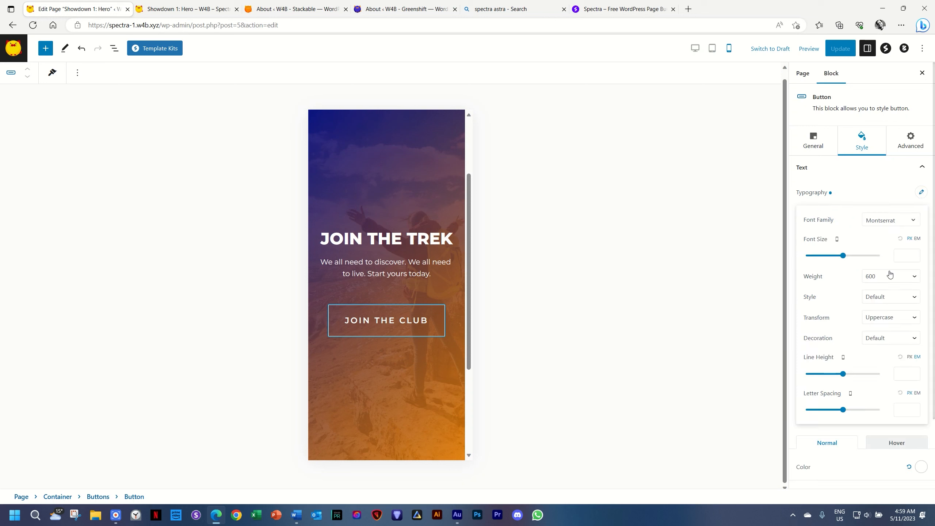
left_click(901, 407)
type("0")
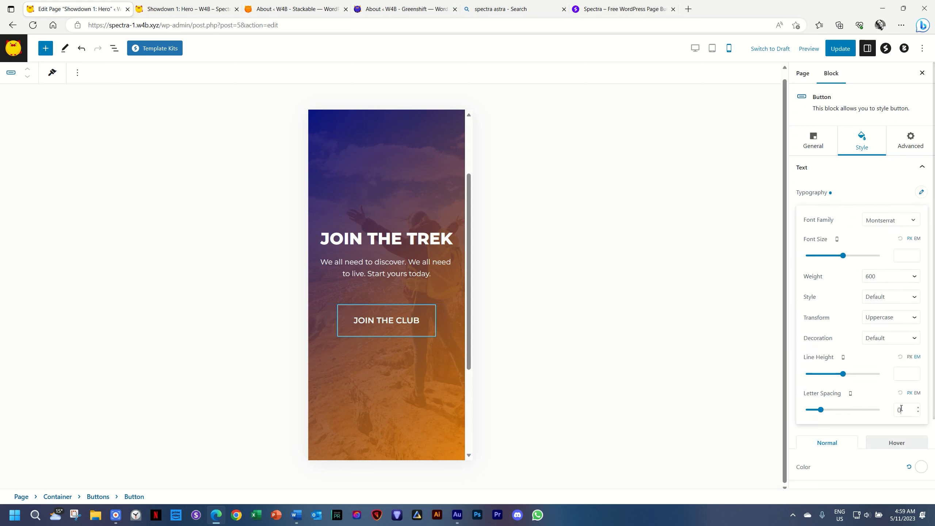
left_click(845, 51)
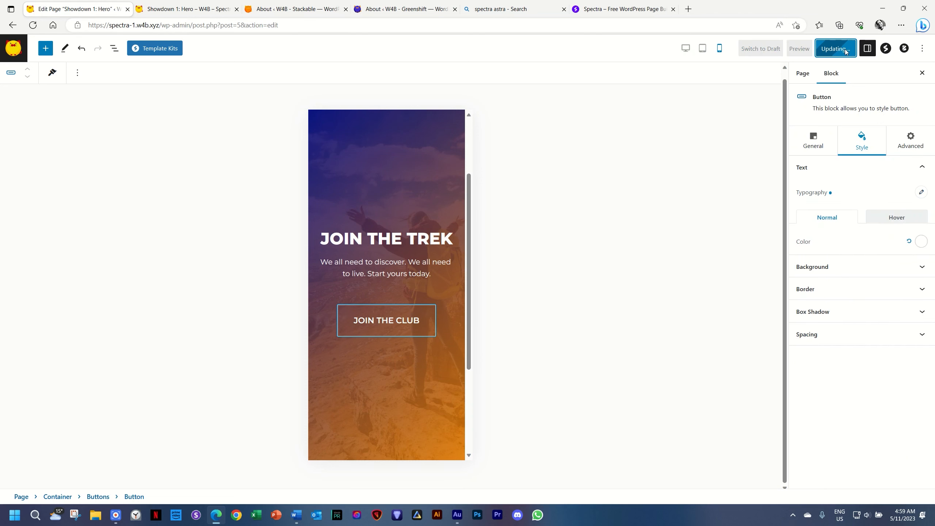
Open the published hero page's address in the multi-device preview browser and examine its phone, tablet, laptop and desktop layouts
left_click(180, 9)
double_click(174, 26)
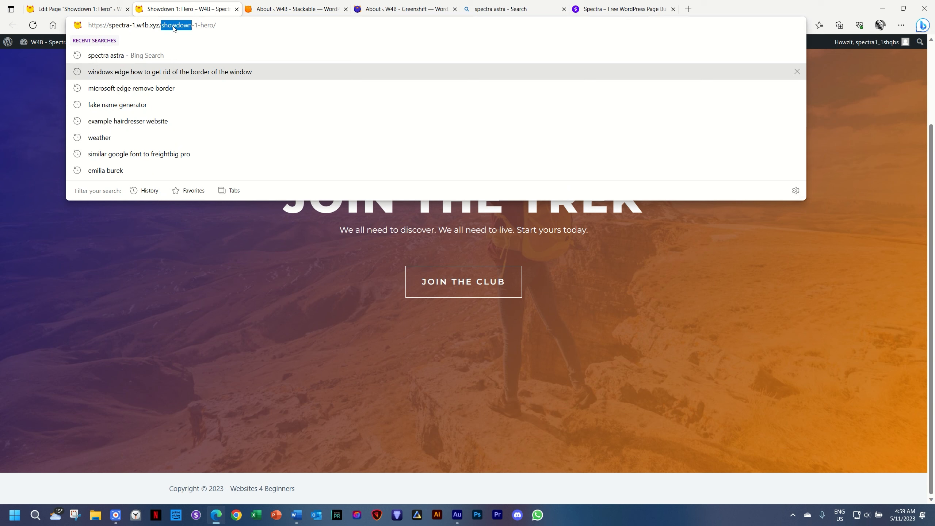
key("ctrl+a")
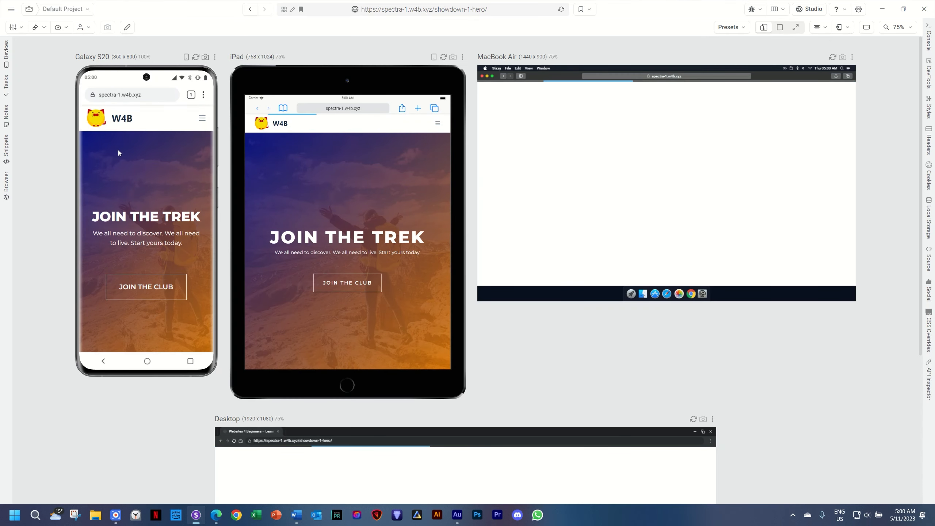
scroll(747, 233, "down", 1)
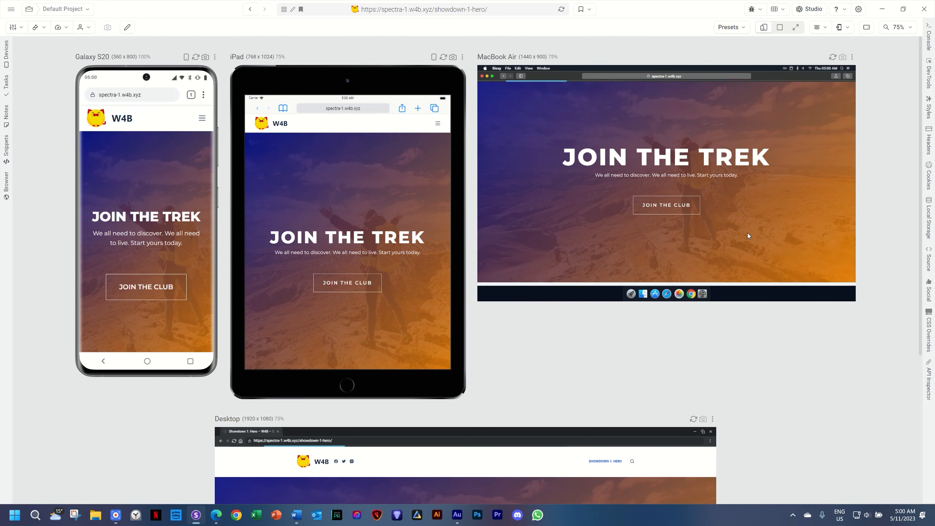
scroll(800, 359, "down", 6)
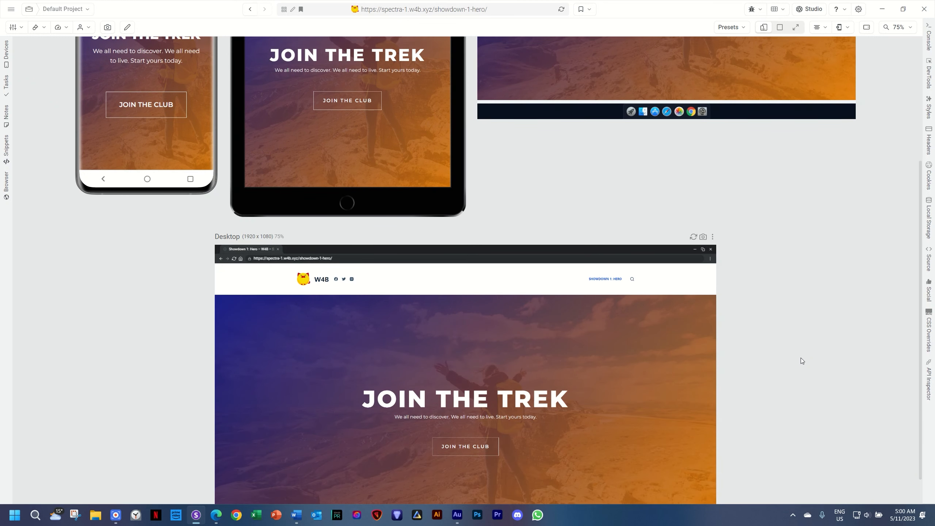
scroll(801, 359, "up", 6)
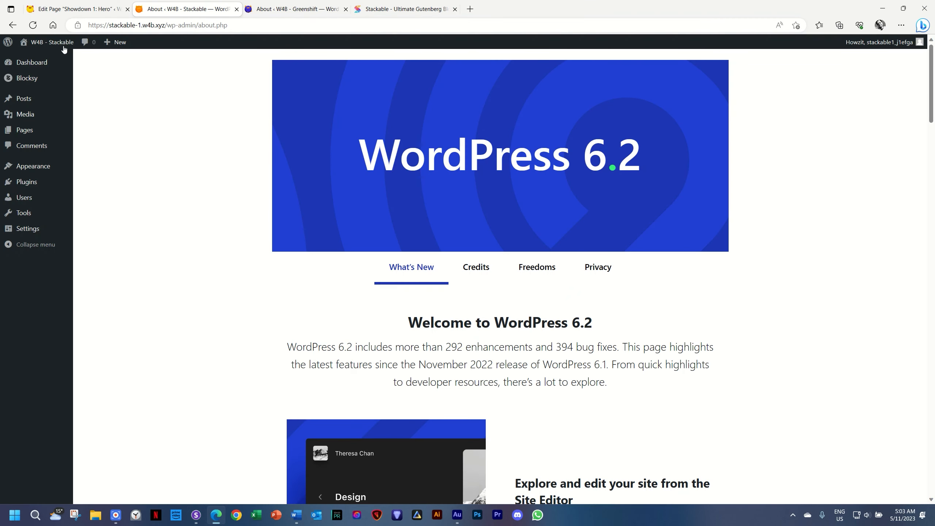
Check the installed plugins on the Stackable site, and open the "Showdown 1: Hero" page for editing
mouse_move(39, 175)
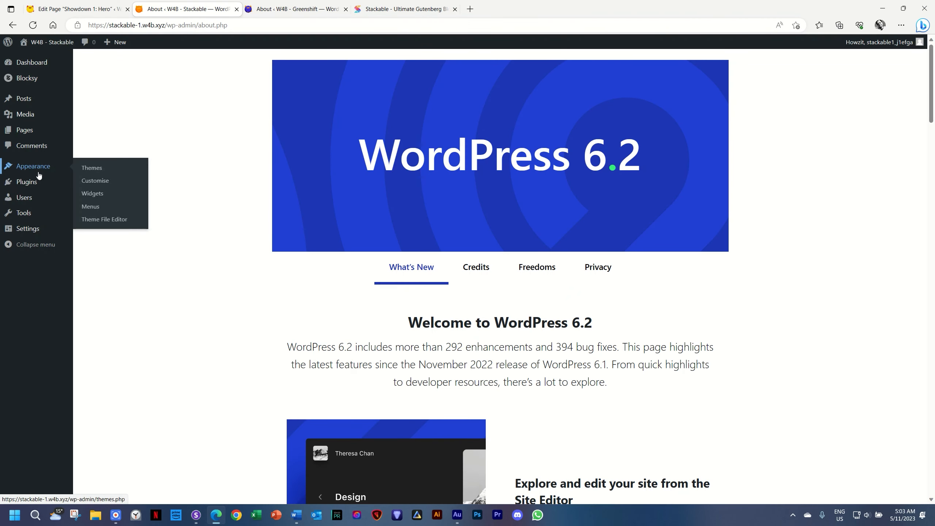
left_click(28, 184)
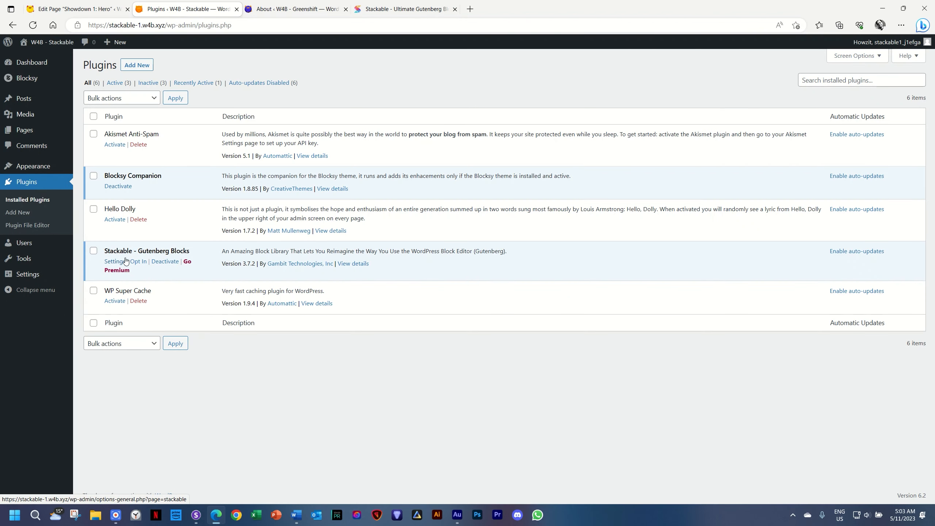
left_click(25, 129)
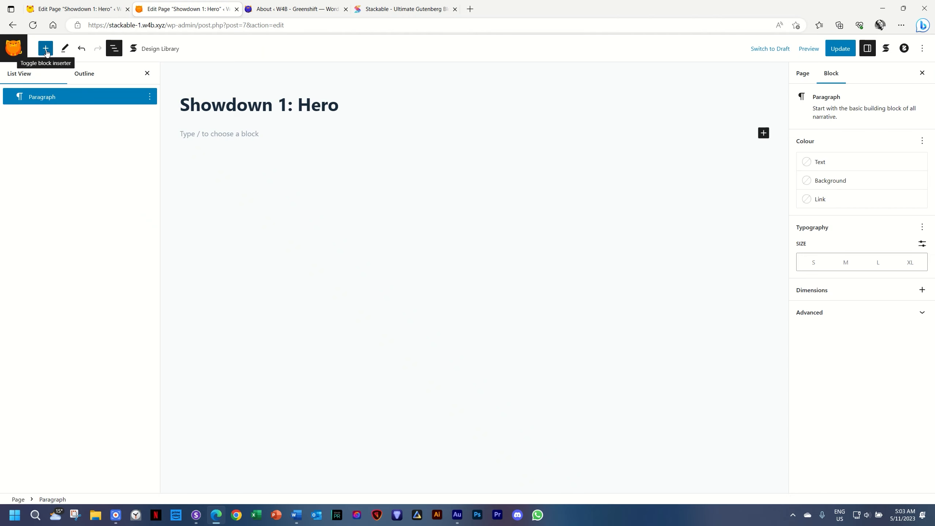
Insert a Stackable Columns / Container block with the single-column 100 layout
left_click(45, 49)
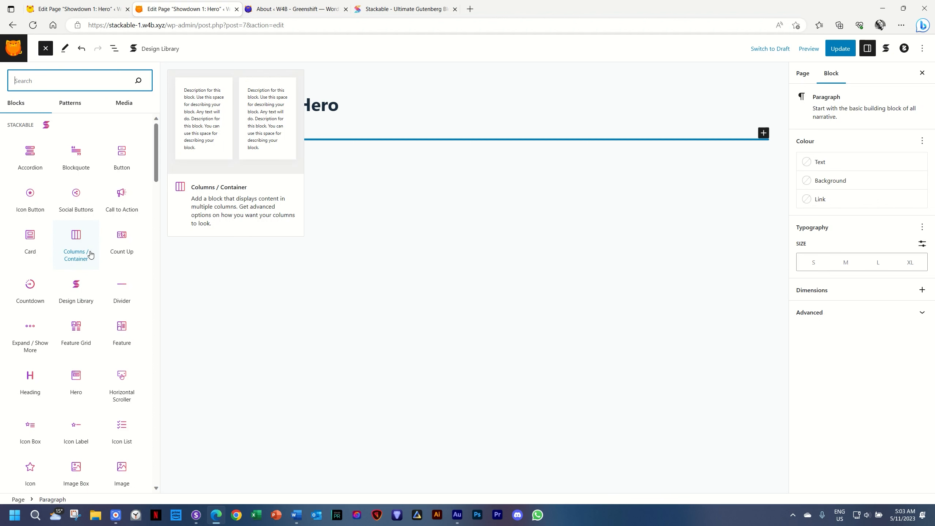
left_click(74, 237)
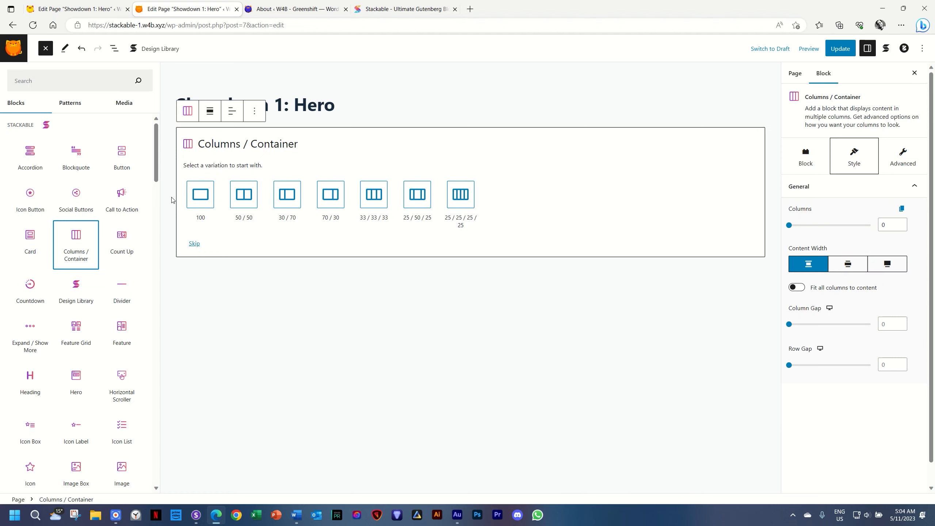
left_click(202, 197)
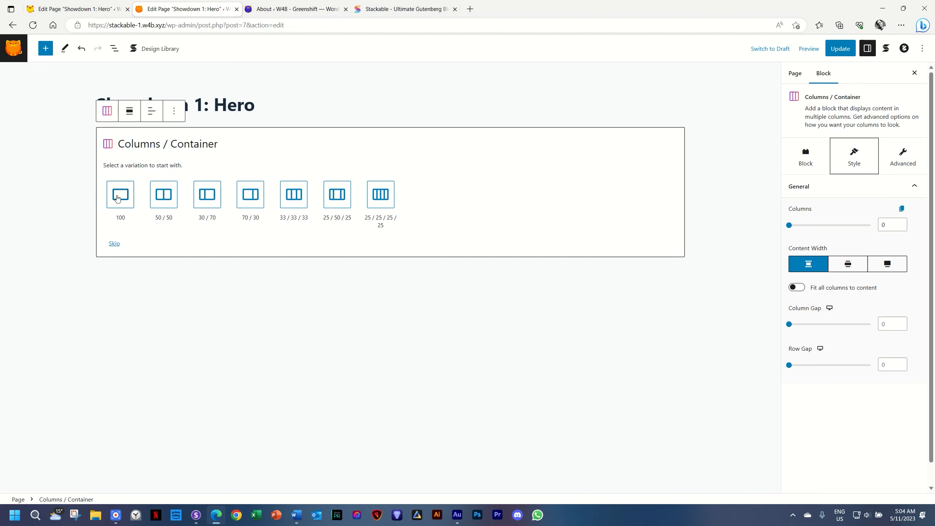
left_click(122, 195)
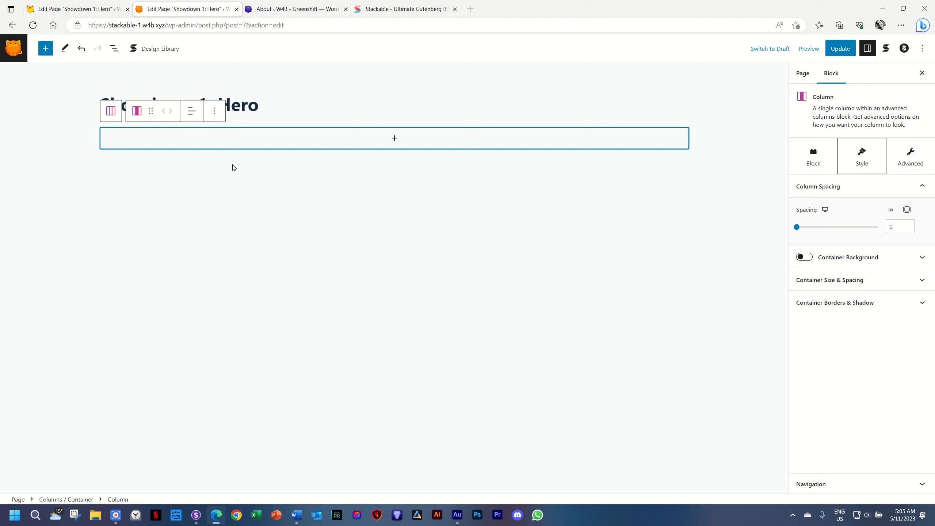
Add a Stackable Heading block reading "Join the Trek" inside the column
left_click(394, 138)
left_click(398, 210)
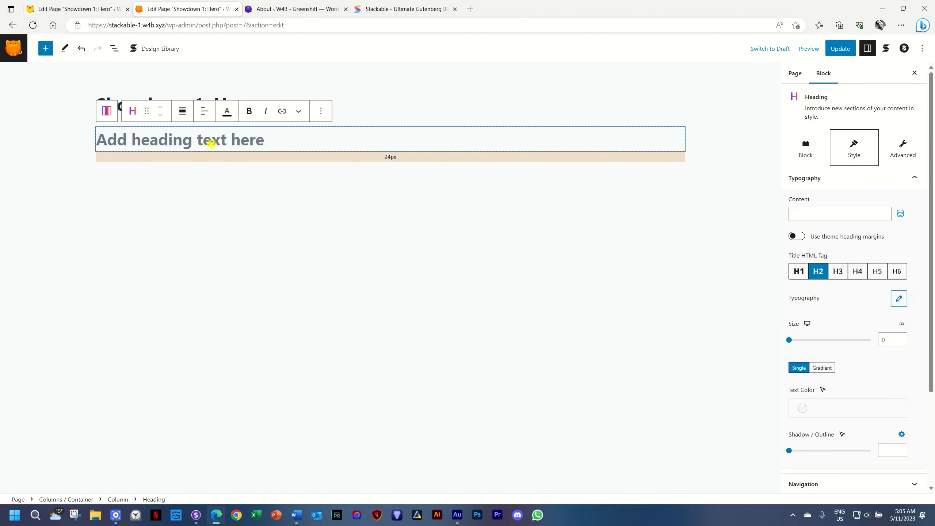
type("Join the Trek")
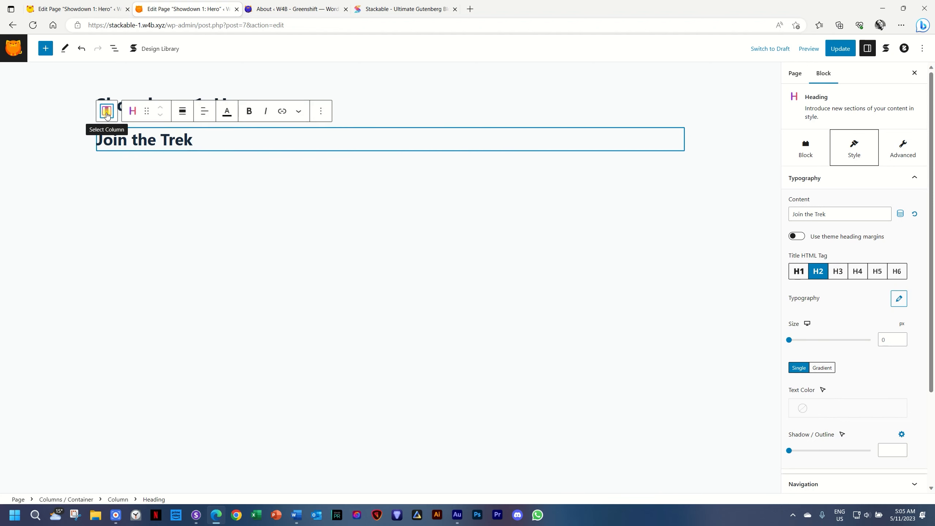
Show the page's block hierarchy and expand the column to examine its nested blocks
left_click(107, 114)
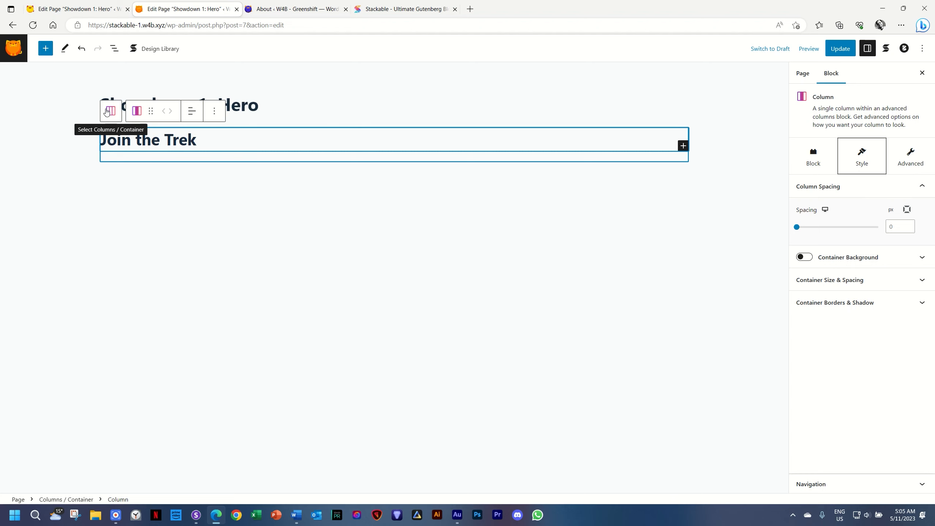
left_click(115, 49)
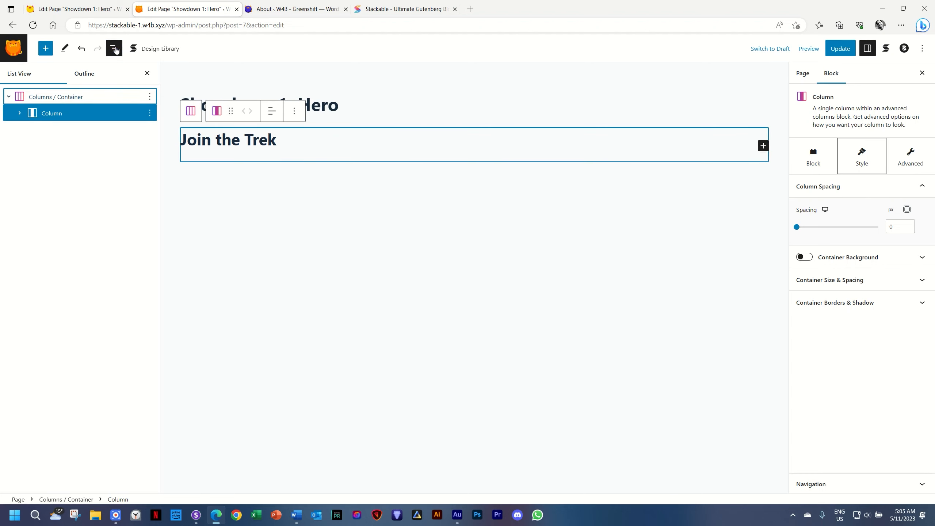
left_click(20, 113)
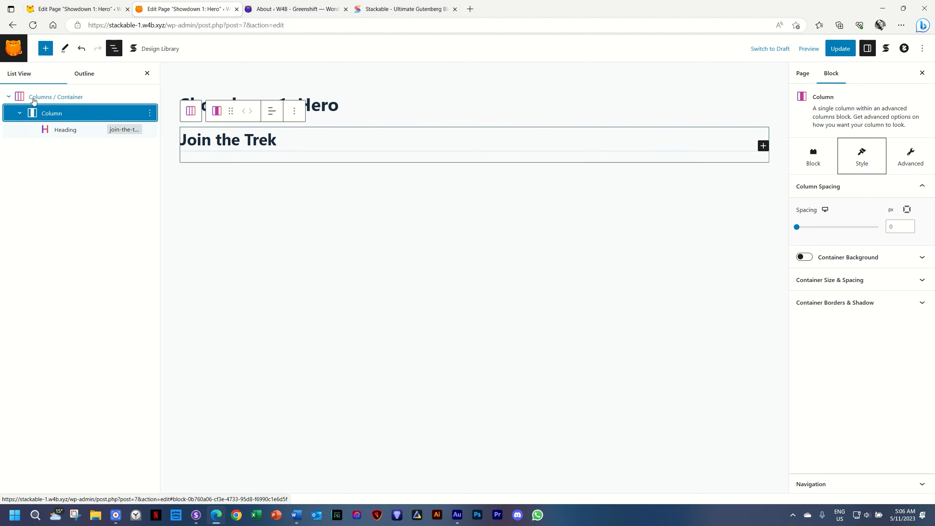
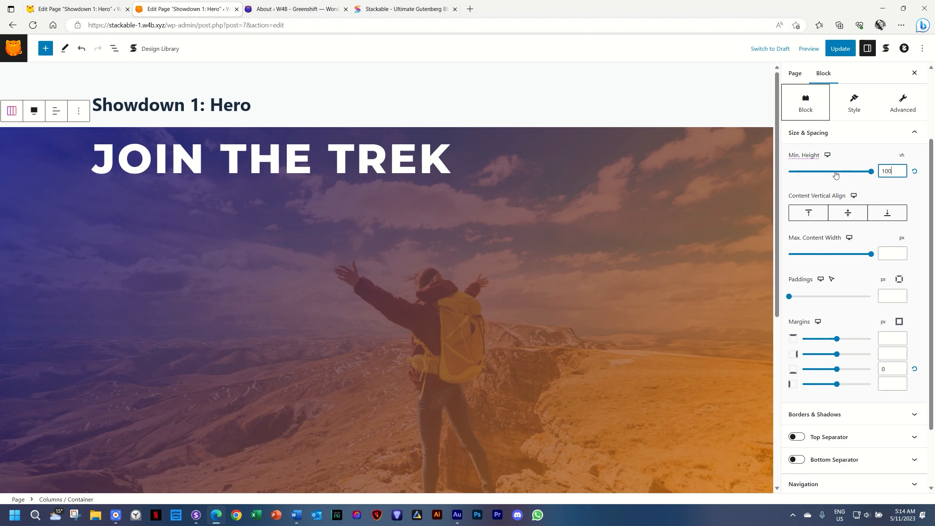
Center the Columns / Container block's content both vertically and horizontally
left_click(847, 213)
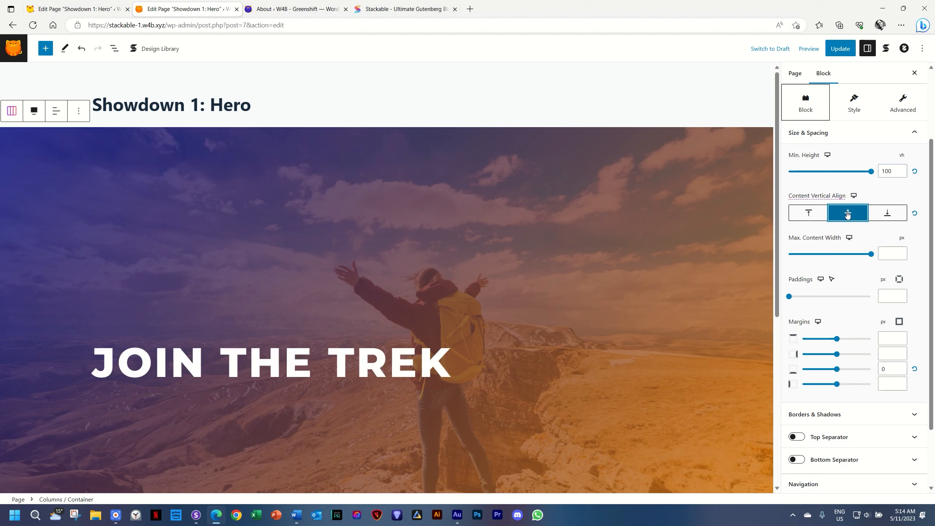
scroll(835, 221, "down", 2)
scroll(824, 225, "up", 5)
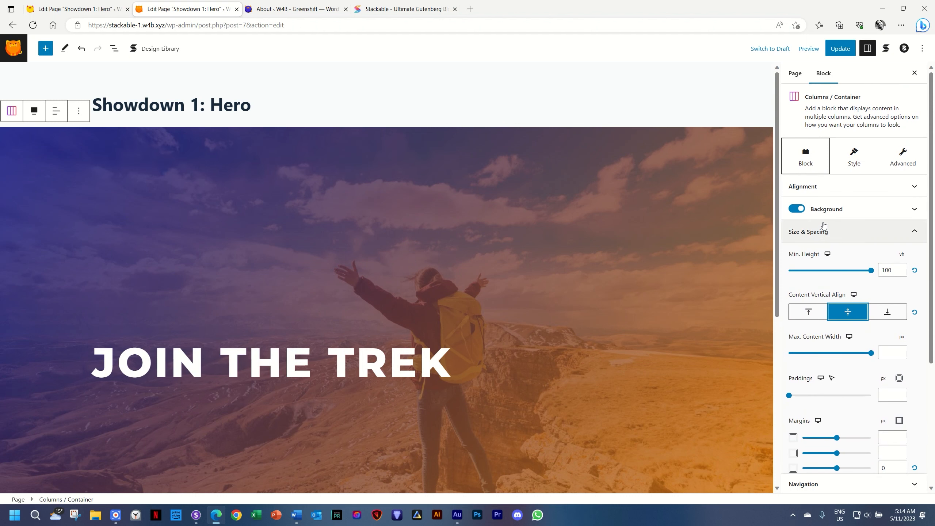
left_click(826, 187)
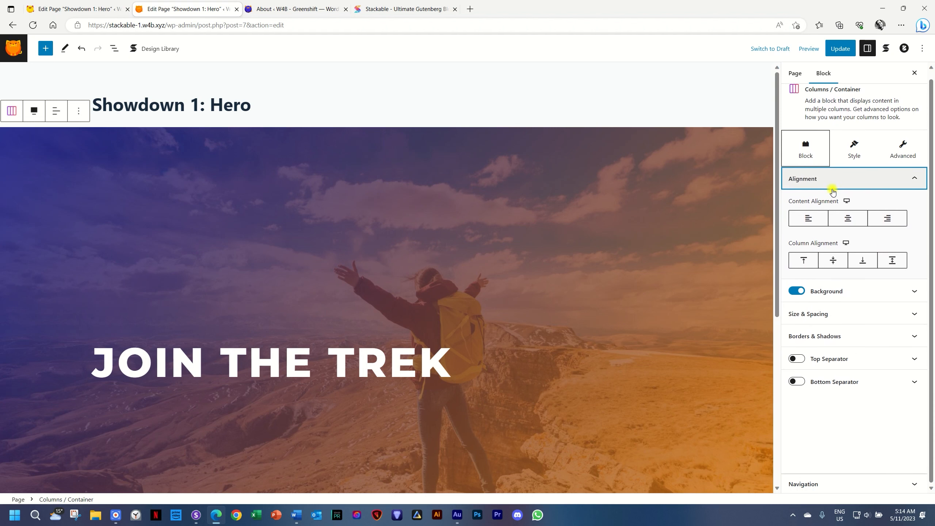
left_click(847, 220)
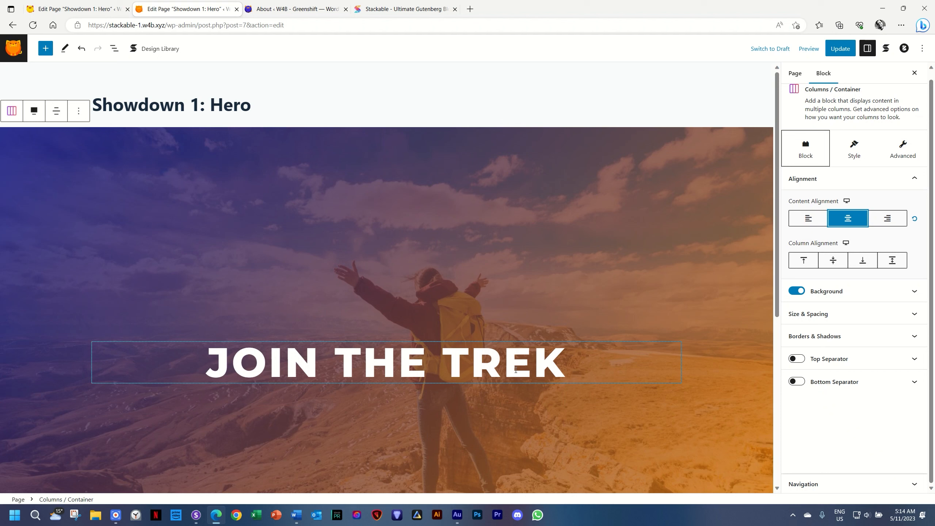
Add a center-aligned Stackable Text block below the heading reading "We all need to discover. We all need to live. Start yours today."
scroll(479, 283, "down", 2)
left_click(370, 275)
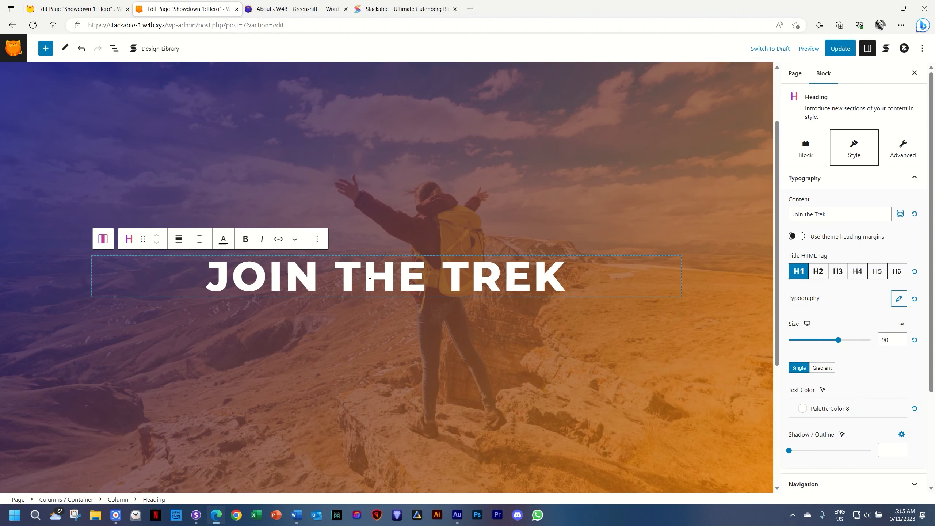
left_click(46, 49)
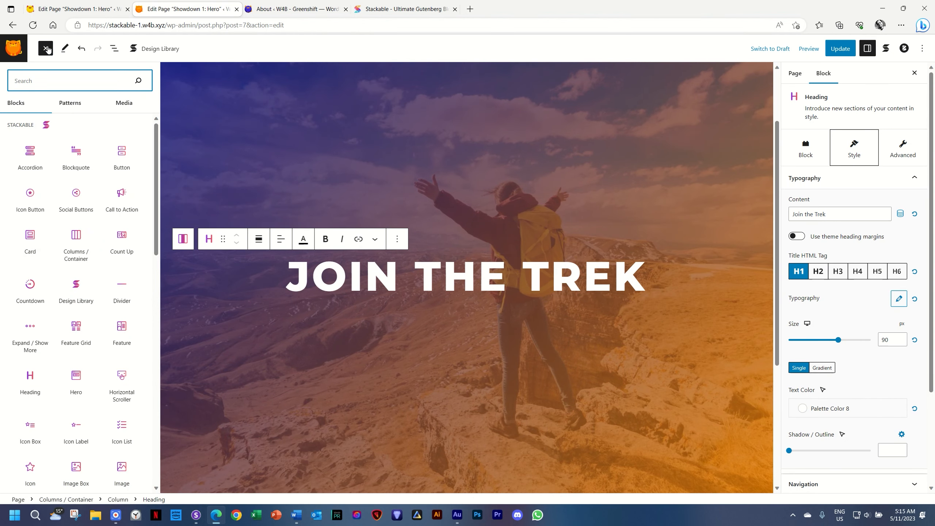
type("text")
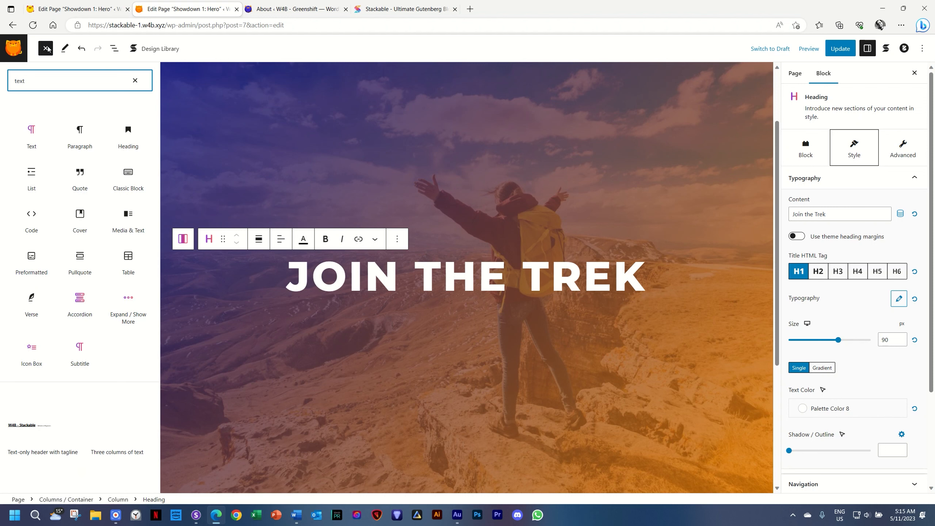
left_click(17, 136)
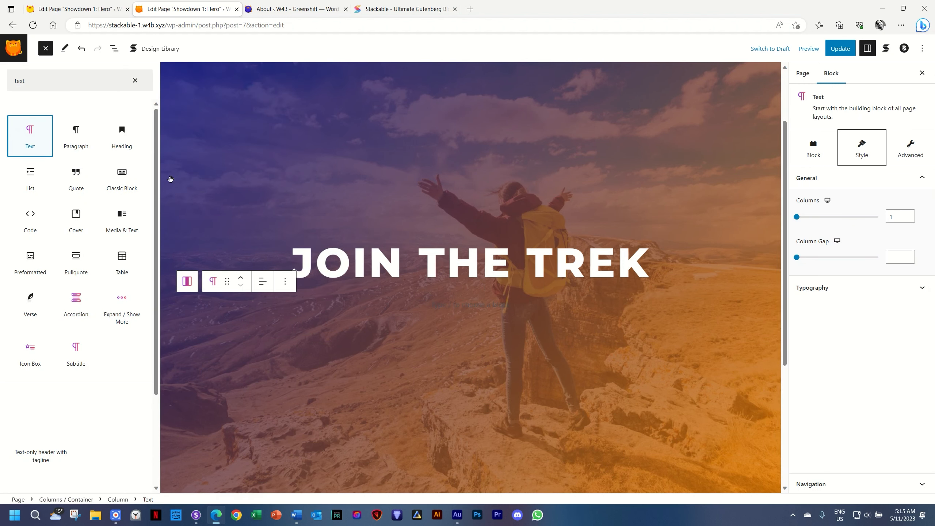
left_click(482, 304)
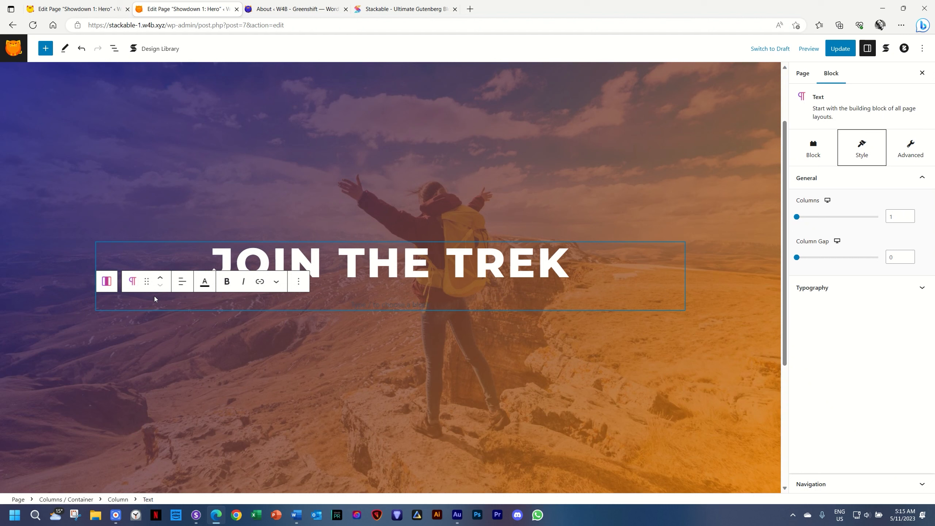
left_click(408, 306)
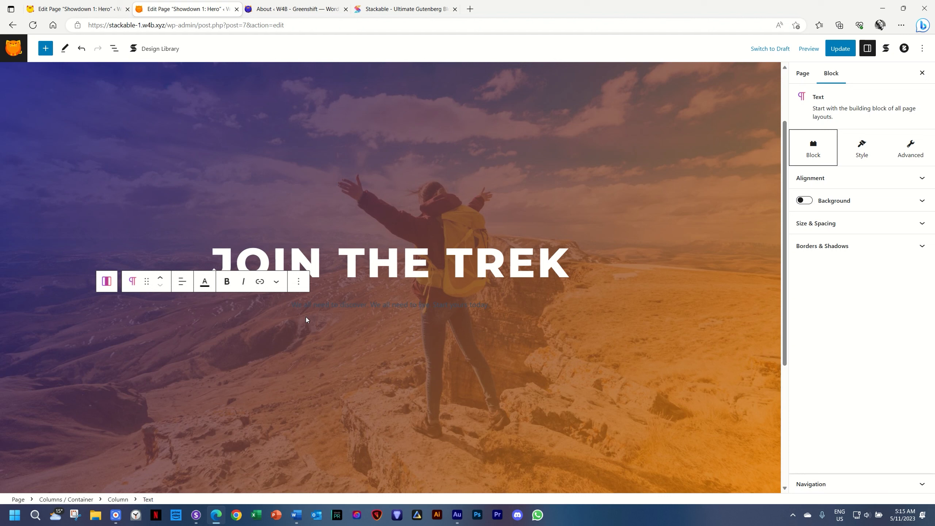
left_click(818, 177)
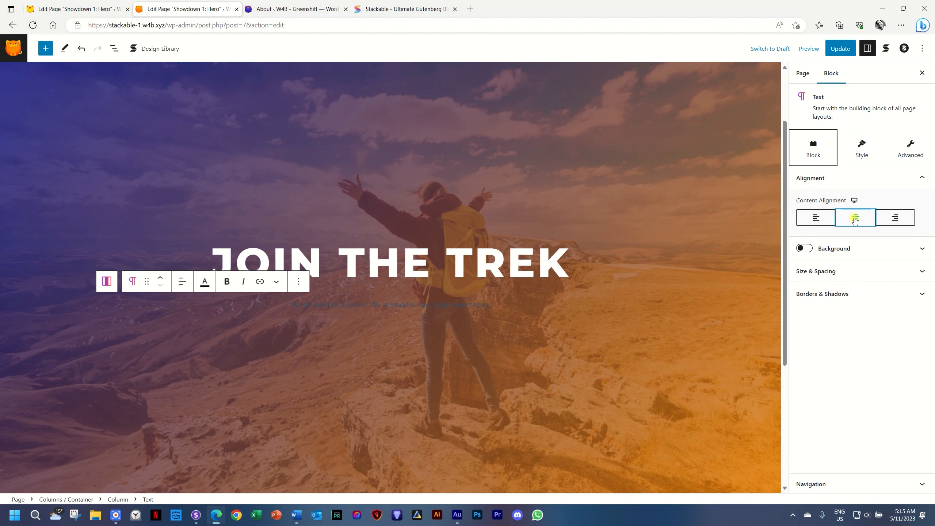
left_click(854, 219)
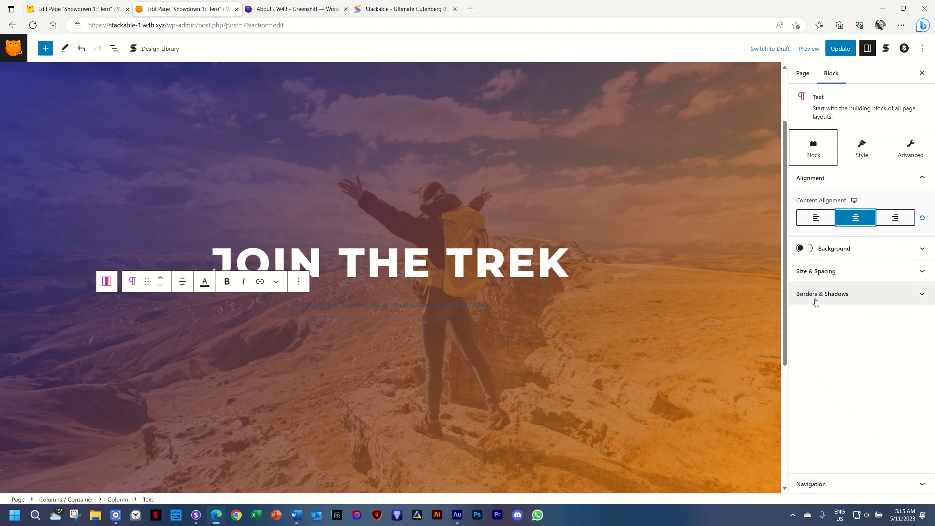
Try Palette Color 8 on the tagline text, clear it, and set the tagline's font size to 18 px
left_click(872, 156)
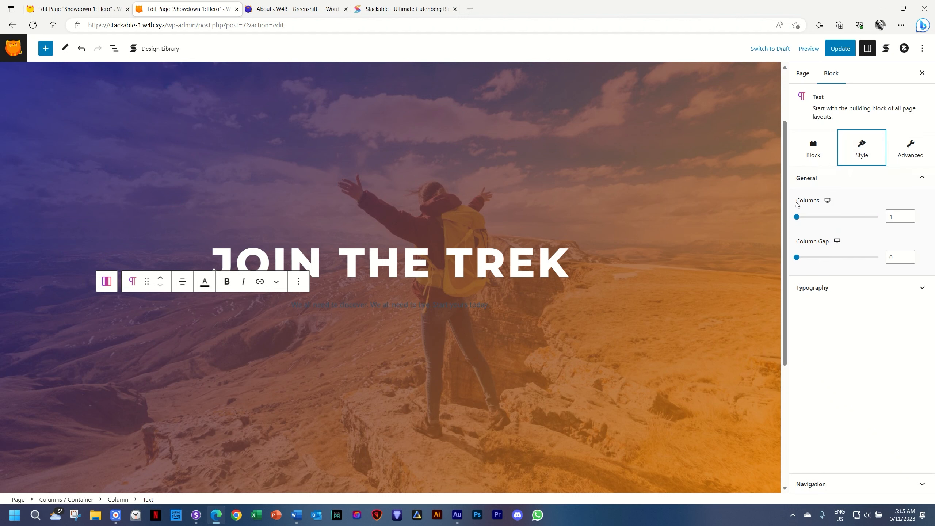
left_click(810, 288)
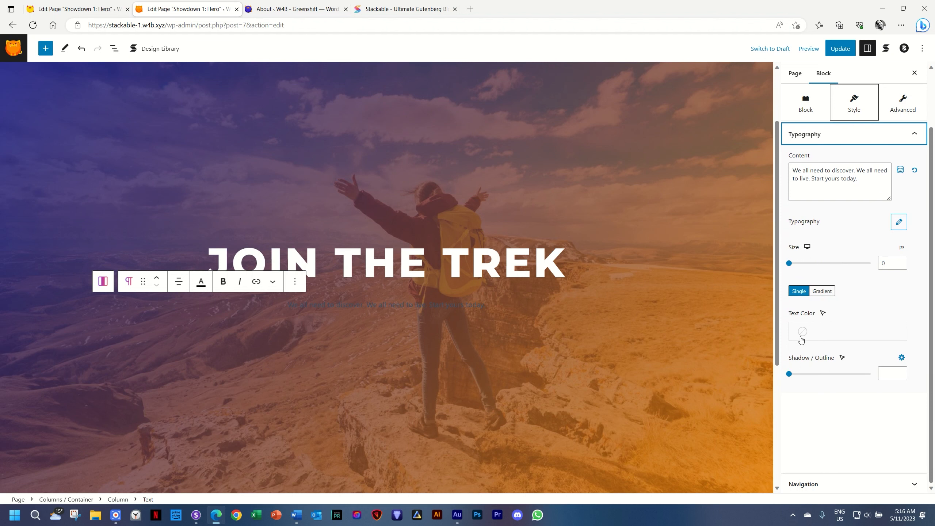
left_click(801, 340)
left_click(677, 388)
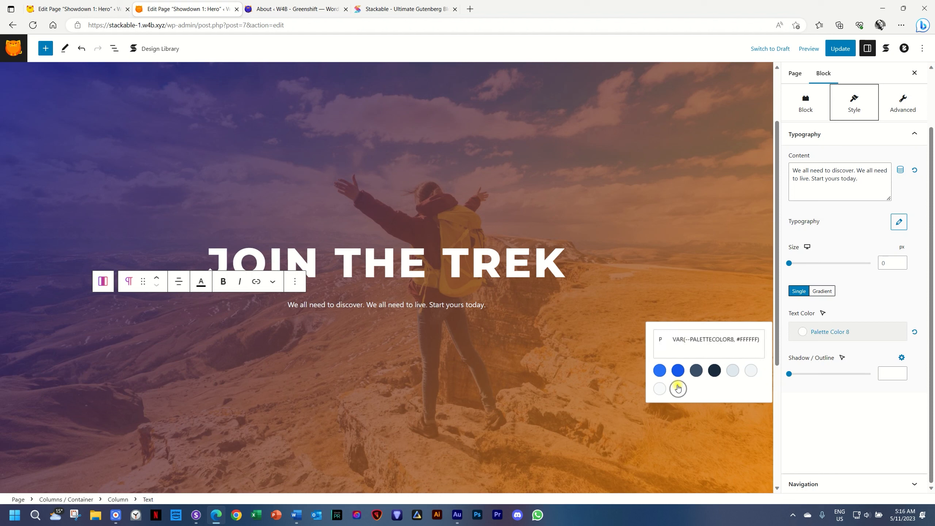
left_click(677, 388)
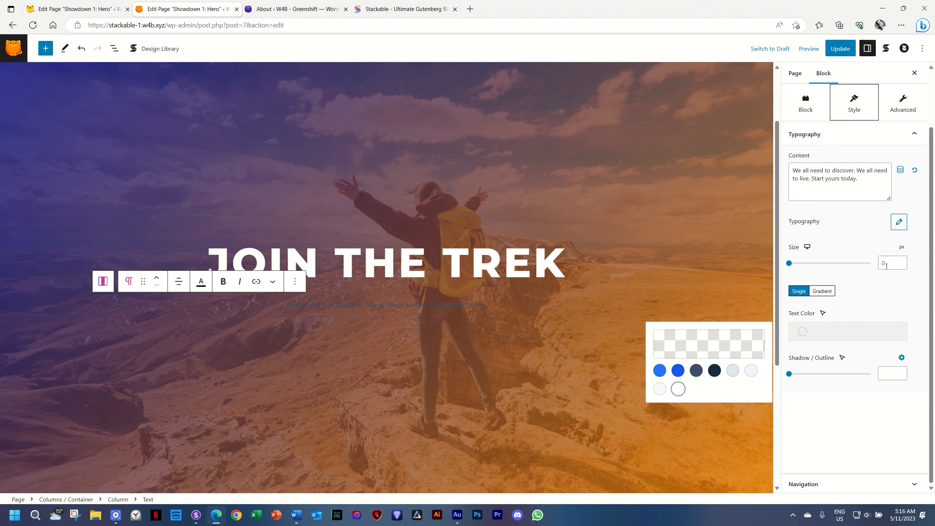
left_click(886, 264)
type("18")
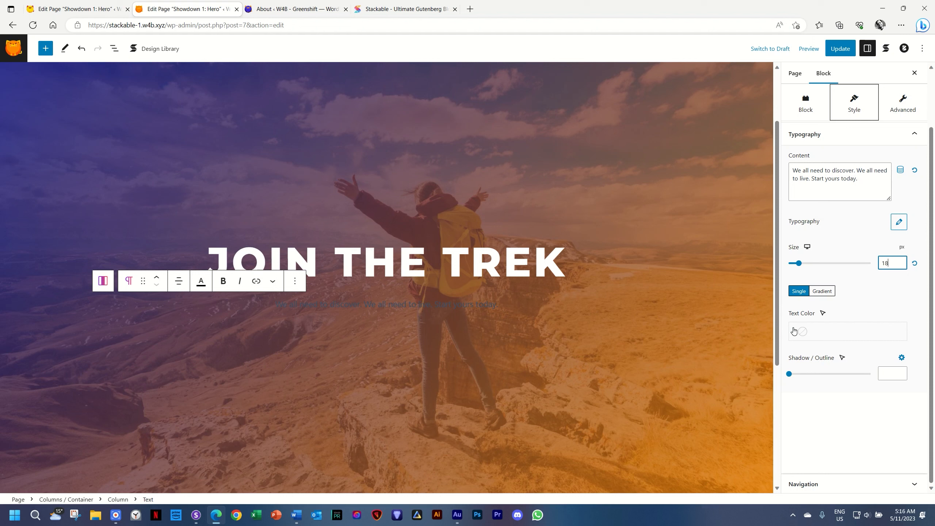
Set the tagline's text color to Palette Color 8
left_click(802, 332)
left_click(678, 388)
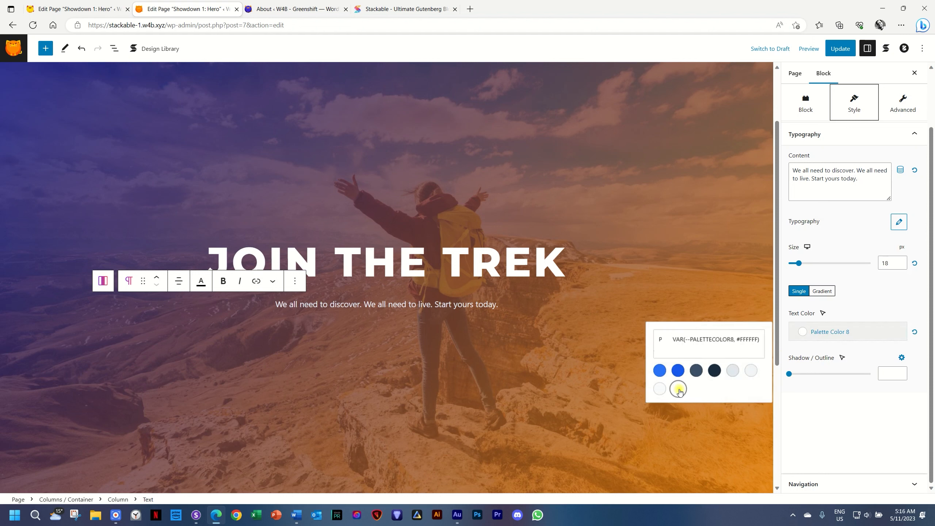
left_click(883, 310)
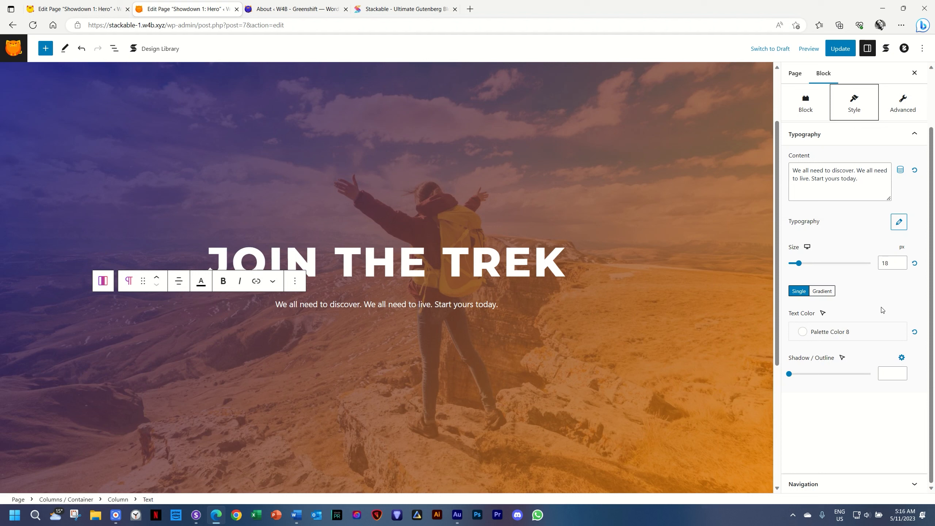
Set the tagline's font family to Montserrat and its line height to 1 em
left_click(899, 221)
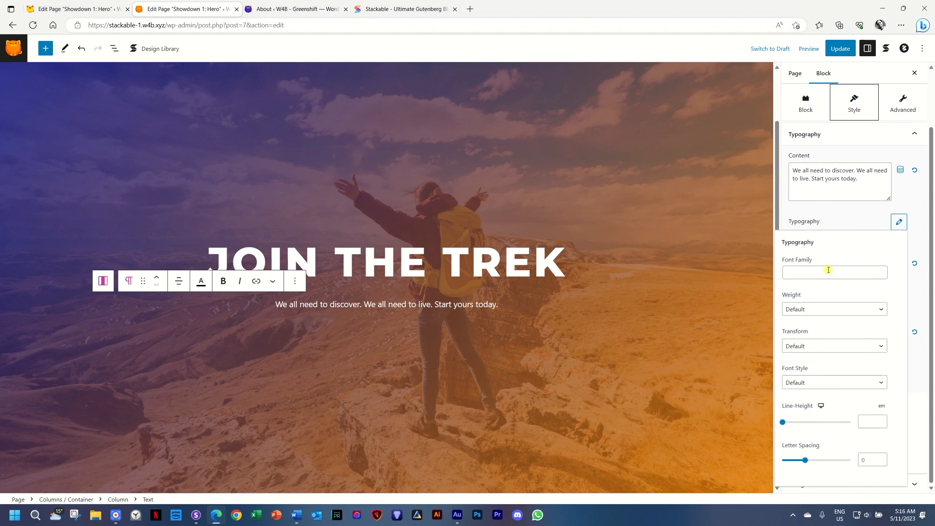
left_click(828, 271)
type("monts")
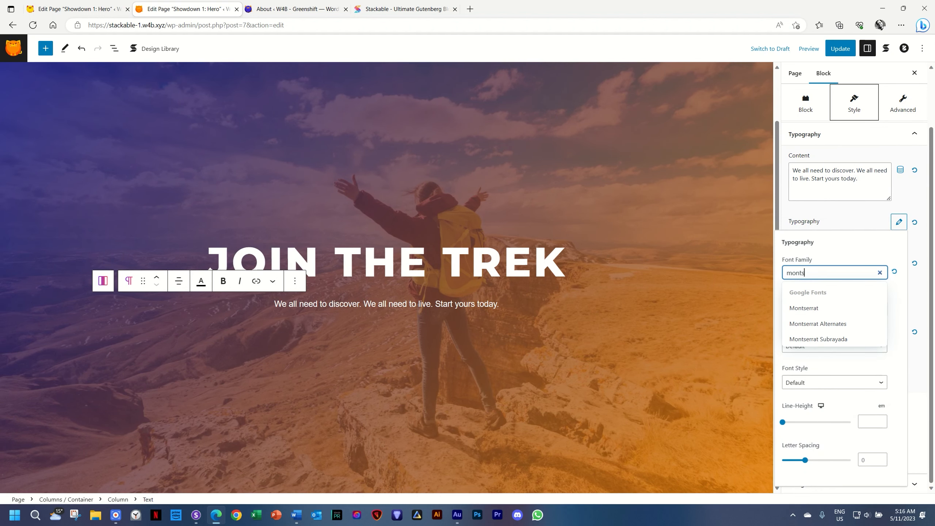
left_click(810, 308)
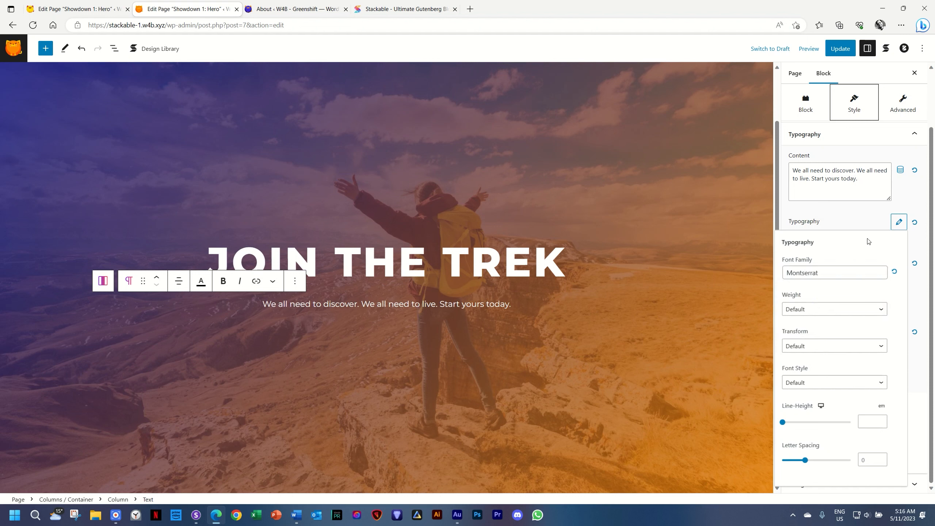
left_click(848, 223)
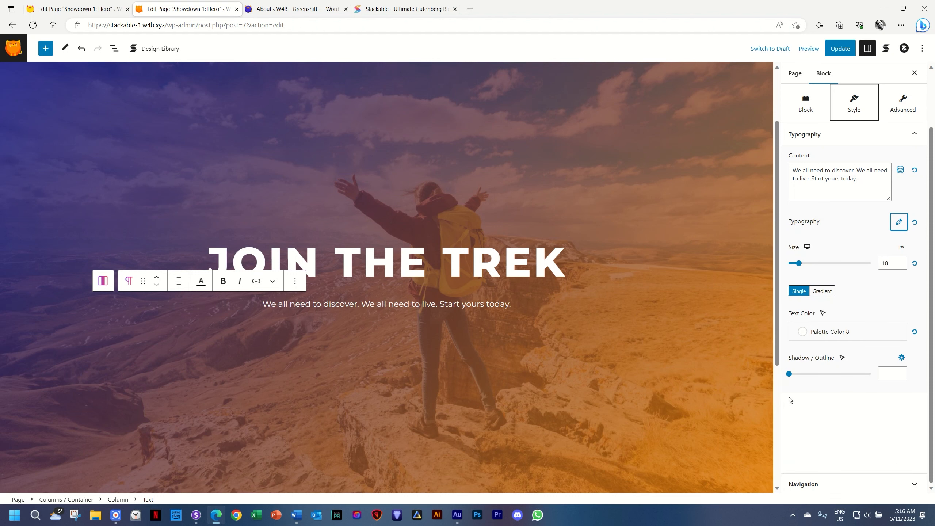
left_click(898, 221)
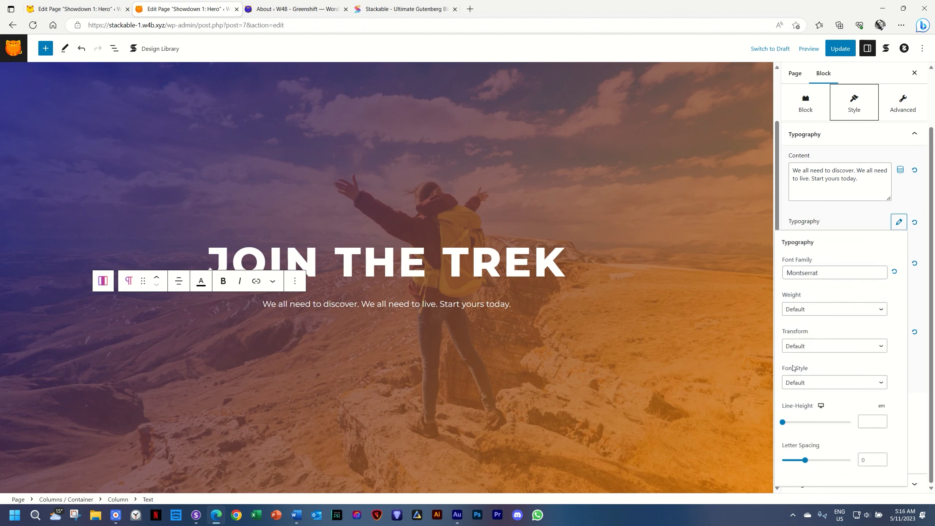
left_click(869, 421)
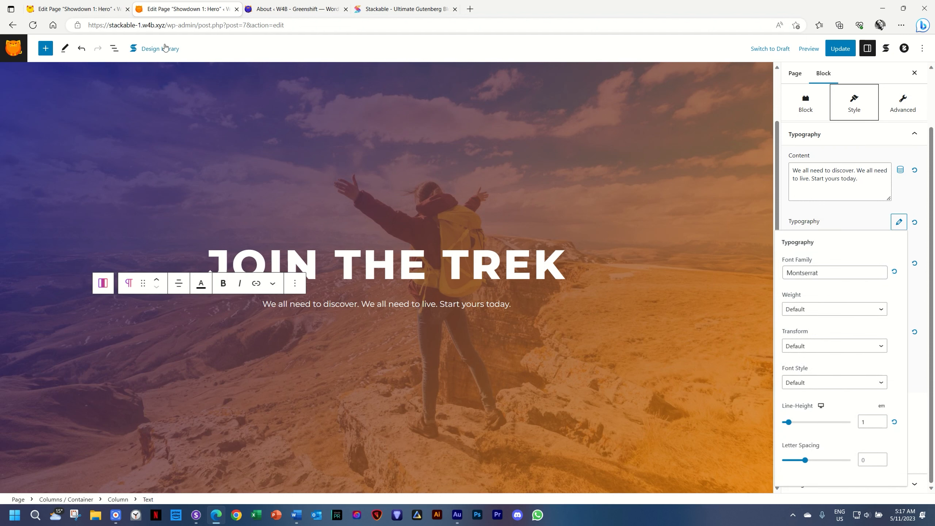
Add a Stackable Button block below the tagline with the label "Join the Club"
left_click(45, 47)
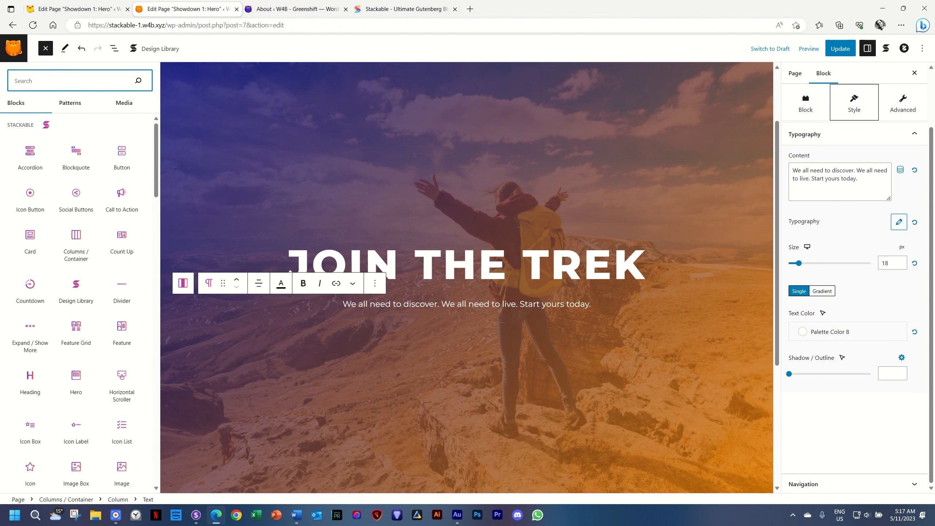
type("button")
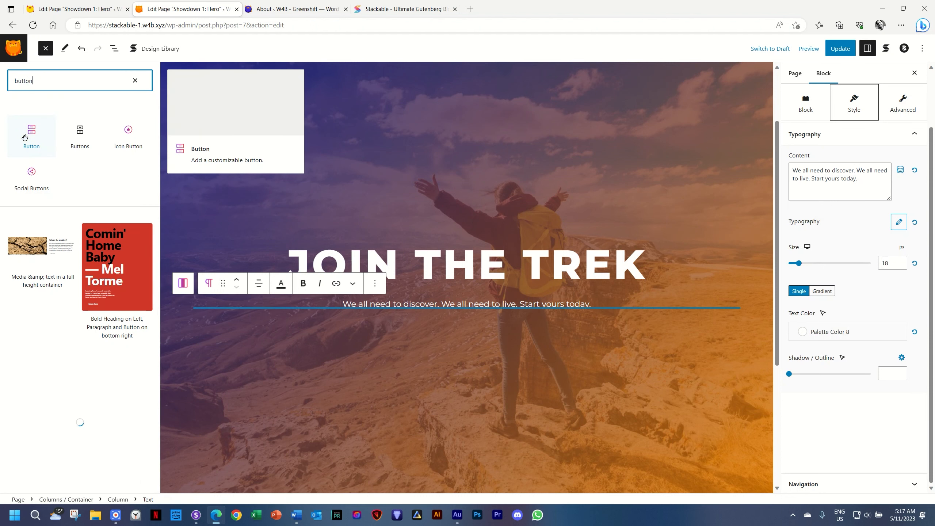
left_click(25, 137)
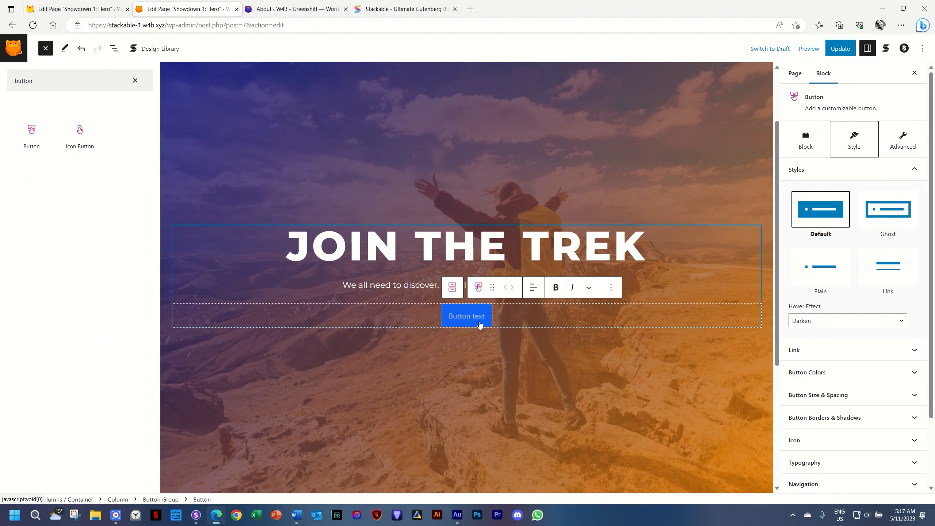
type("Join the Club")
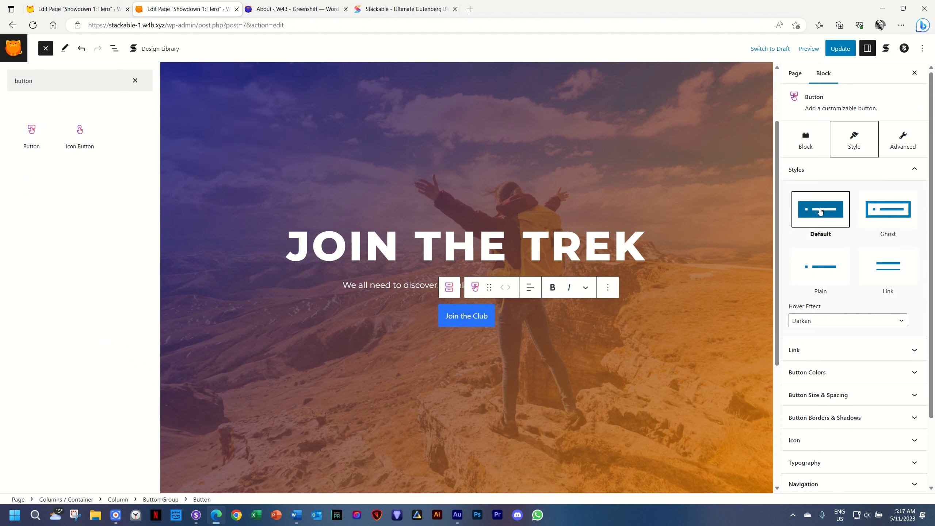
Apply the Ghost style to the button and set its text color to Palette Color 8
left_click(897, 208)
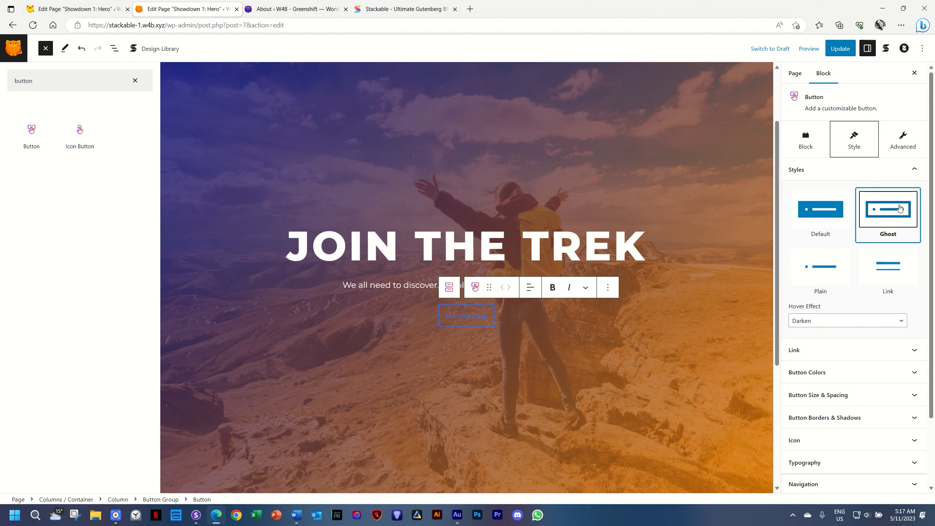
scroll(803, 275, "down", 2)
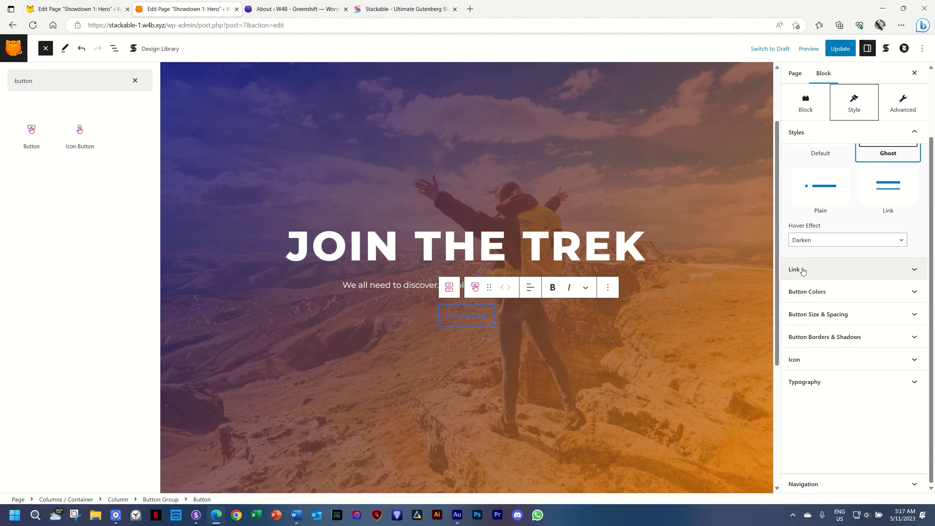
left_click(817, 291)
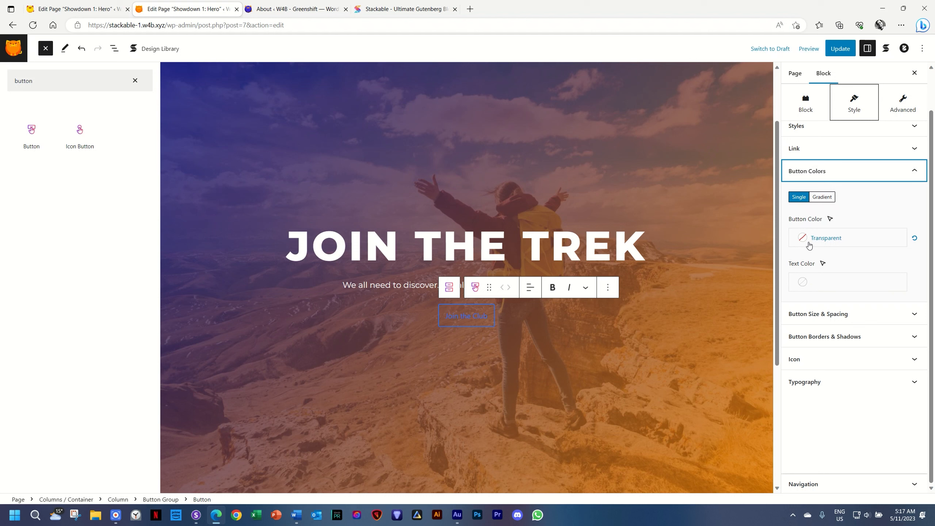
left_click(803, 281)
left_click(677, 339)
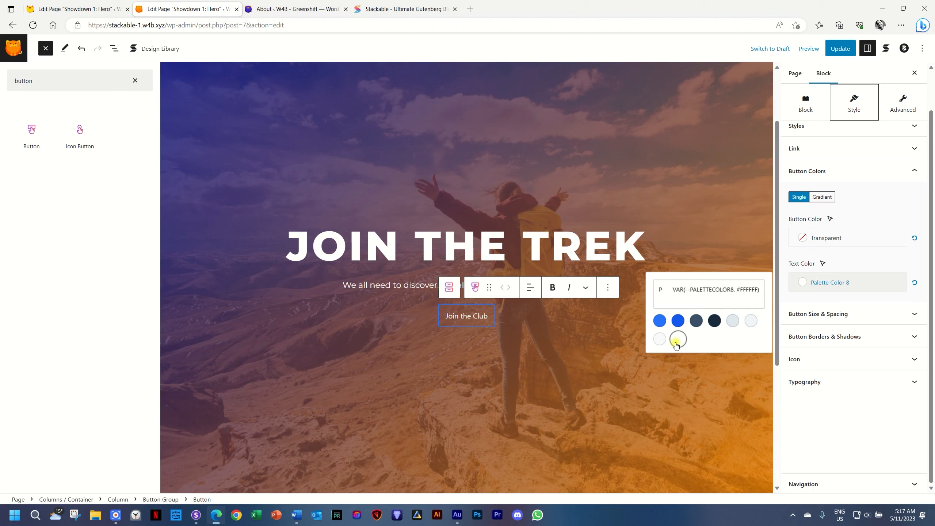
Set the button's vertical padding to 25 px and its horizontal padding to 35 px
left_click(813, 315)
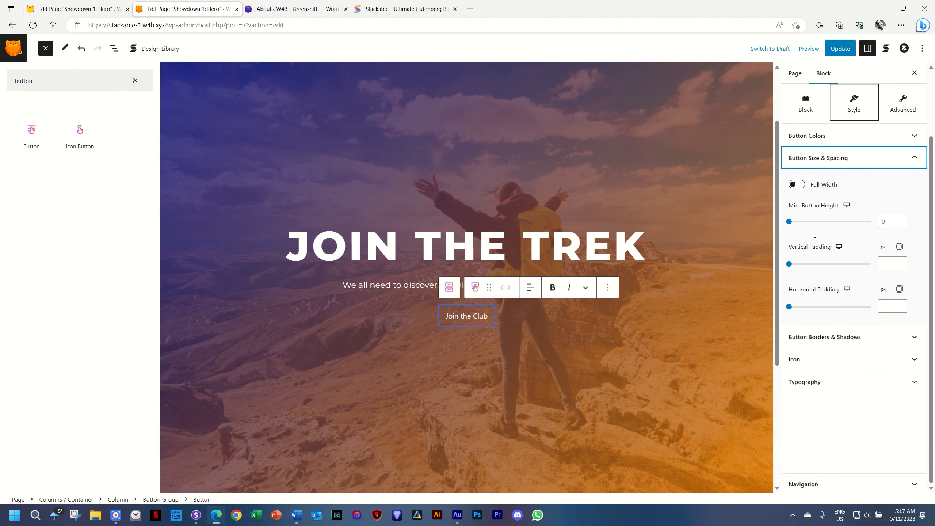
left_click(891, 263)
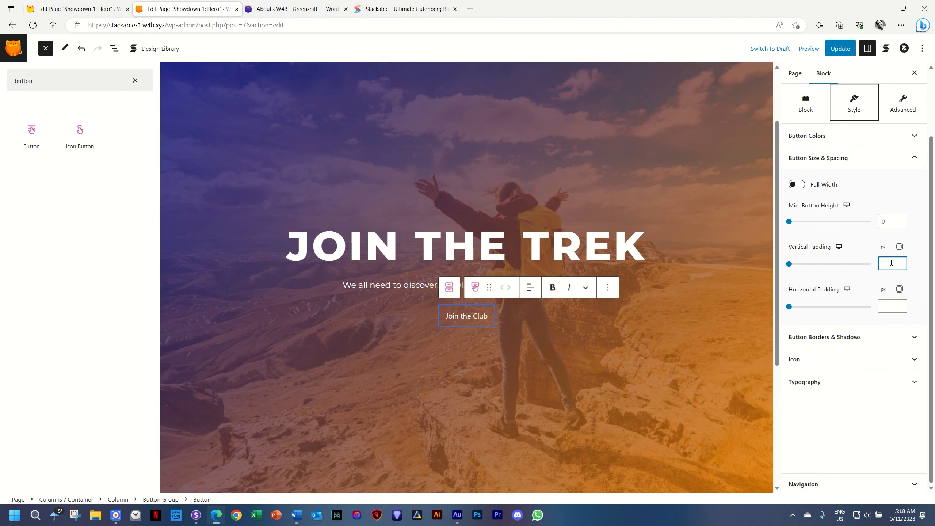
type("25")
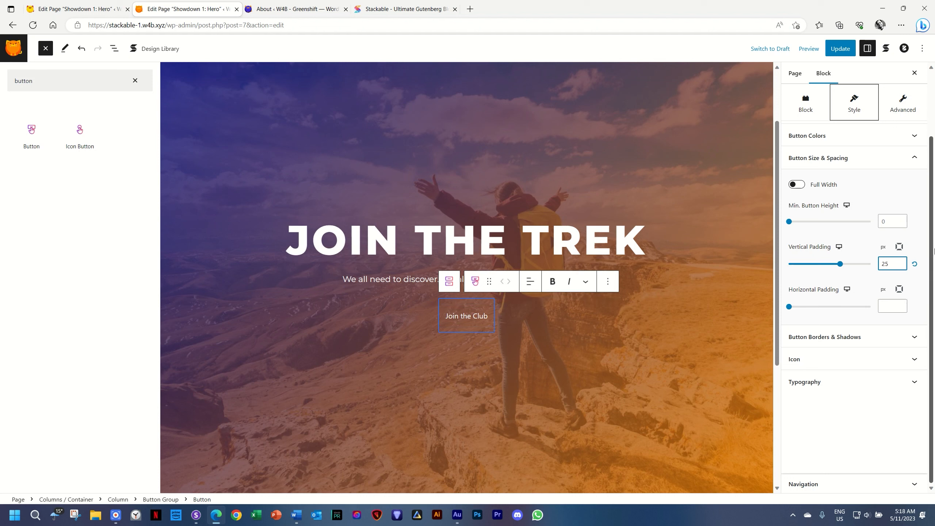
left_click(884, 305)
type("35")
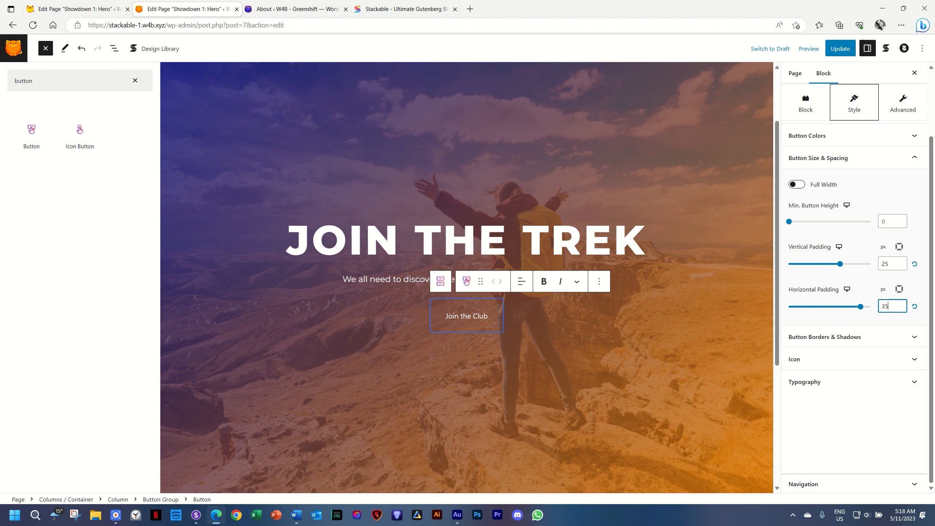
left_click(822, 165)
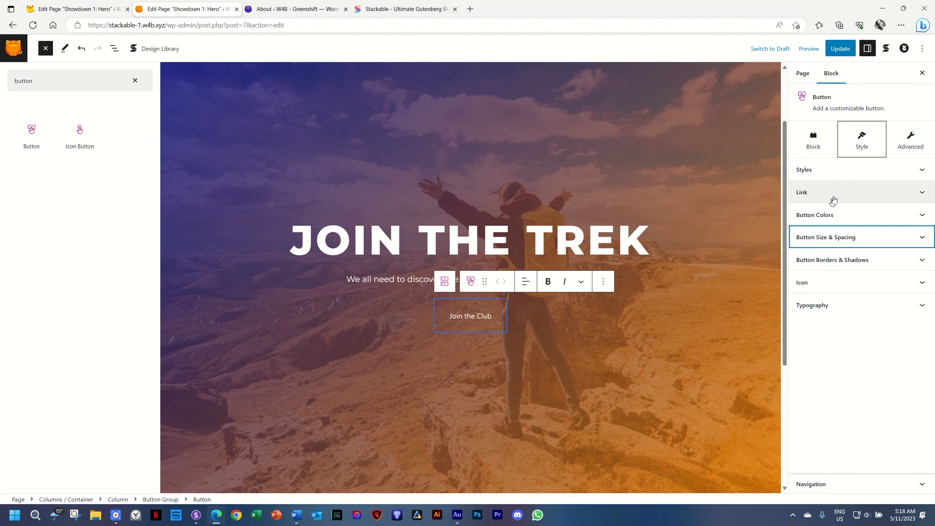
Give the button a border of width 1 in Palette Color 8 with a border radius of 0
left_click(825, 262)
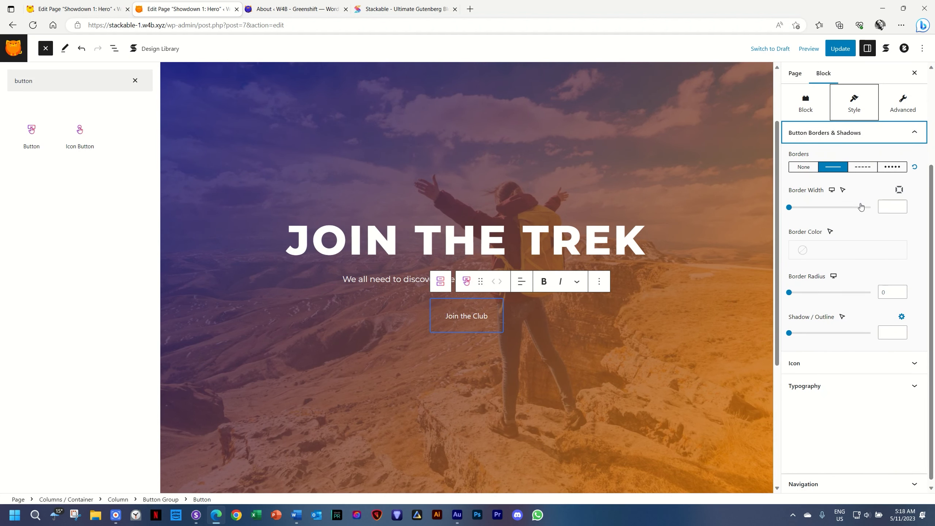
left_click(888, 203)
type("1")
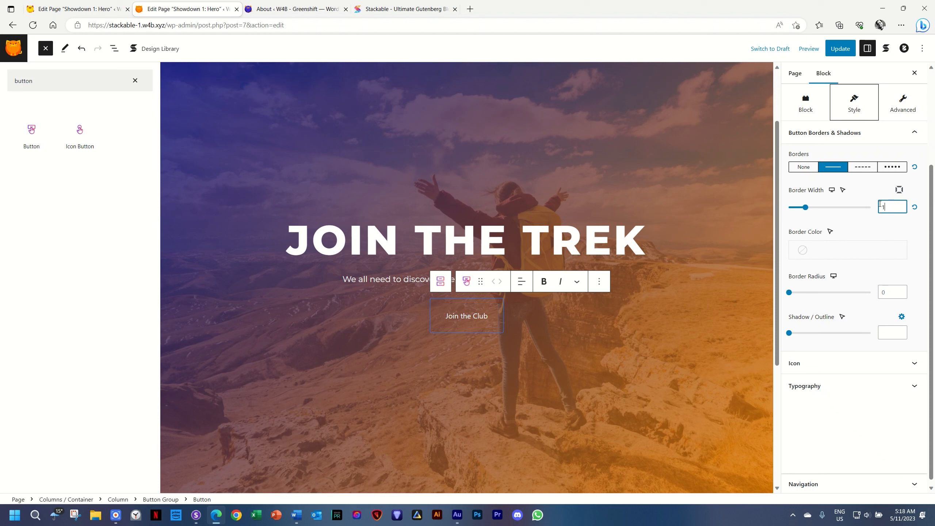
left_click(802, 251)
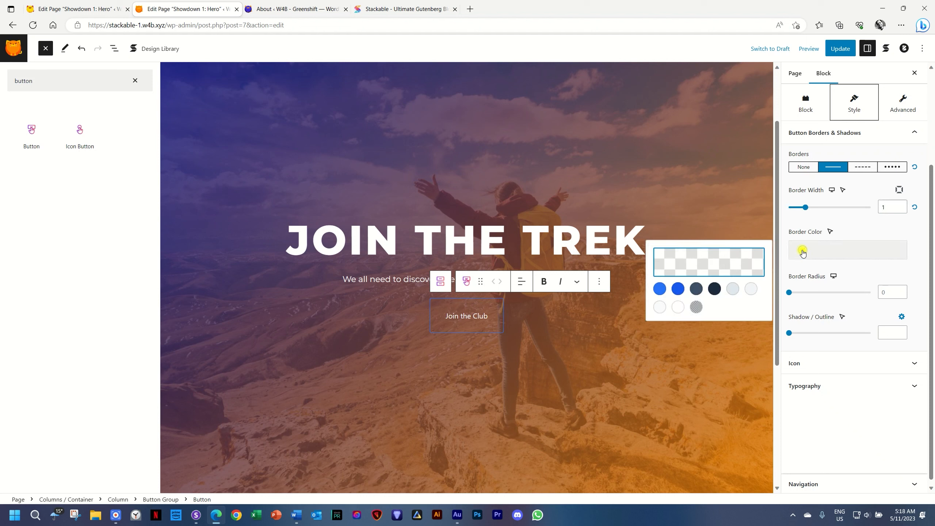
left_click(677, 307)
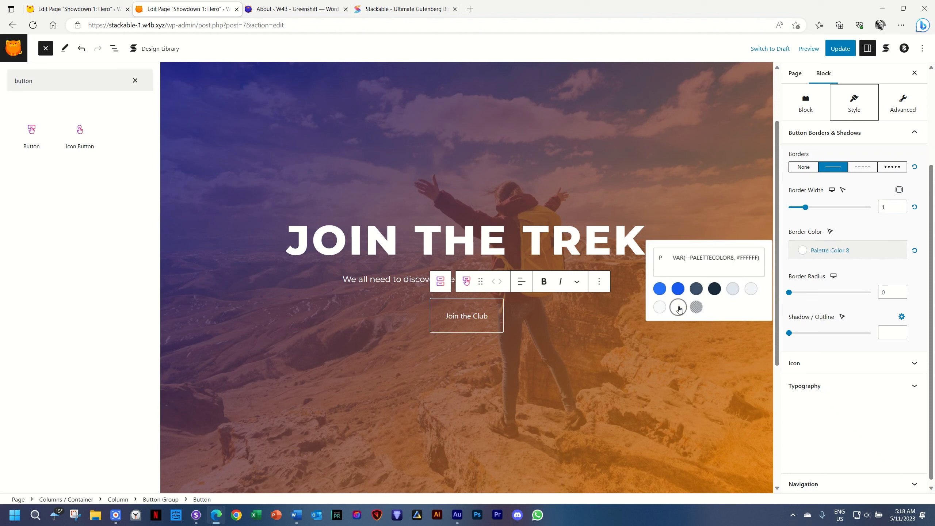
left_click(852, 231)
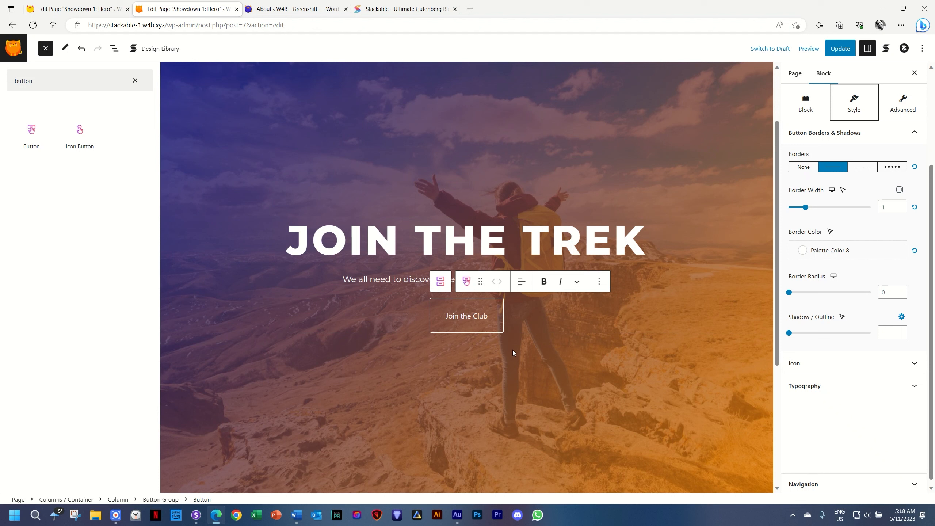
left_click(789, 292)
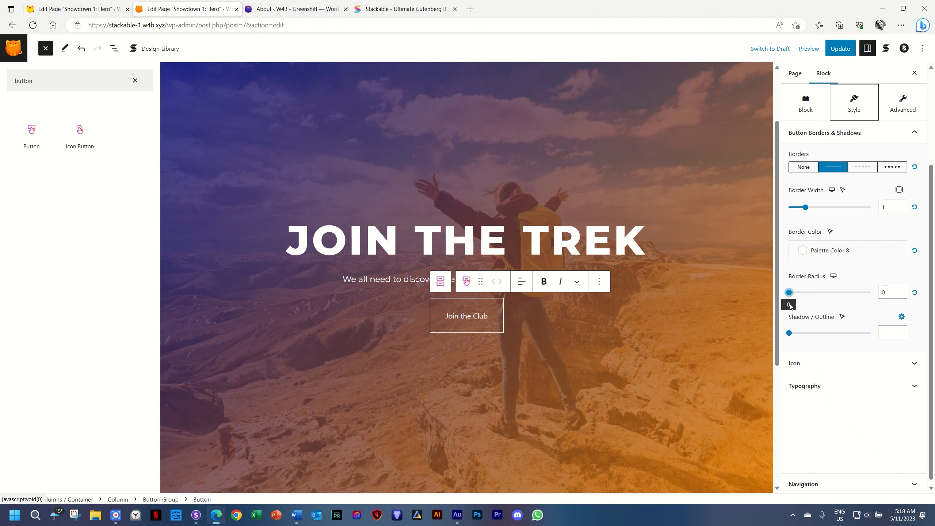
Set the button label's typography to Montserrat, weight 600, with the Uppercase transform
left_click(803, 386)
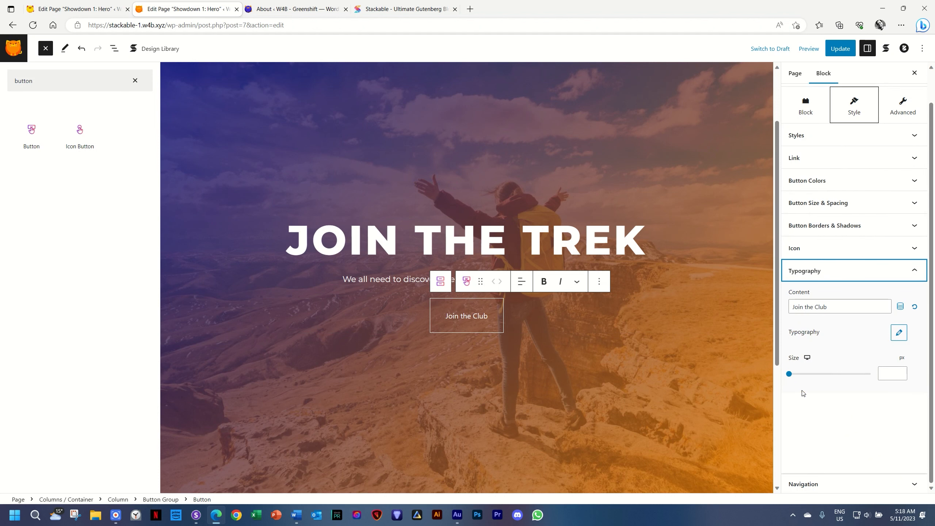
left_click(899, 332)
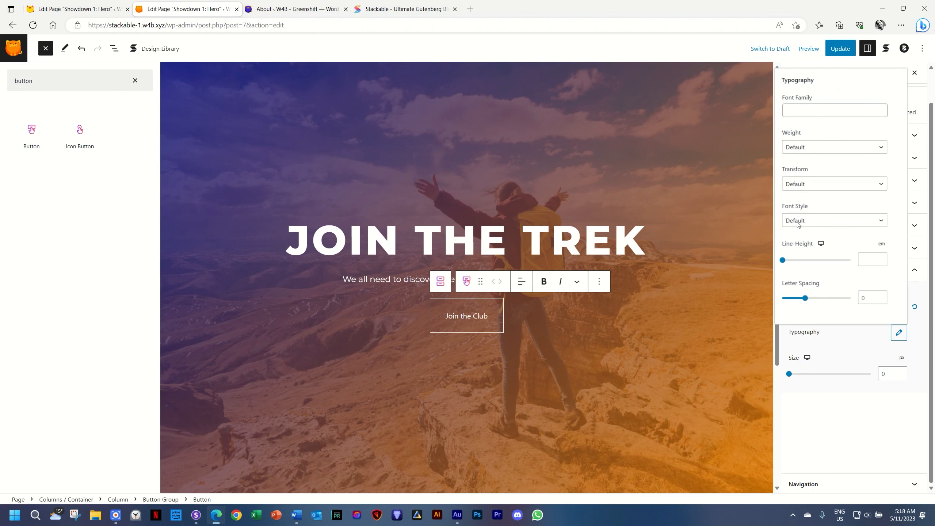
left_click(808, 114)
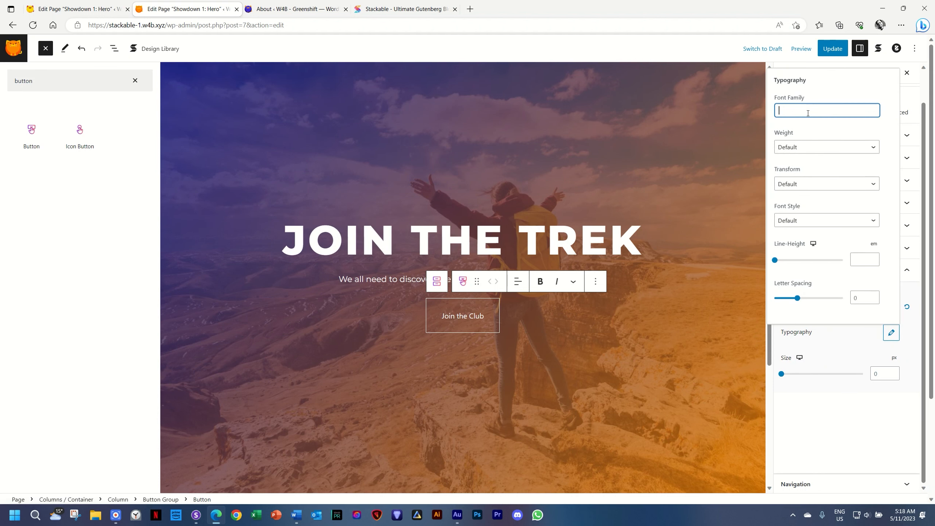
type("monts")
left_click(821, 149)
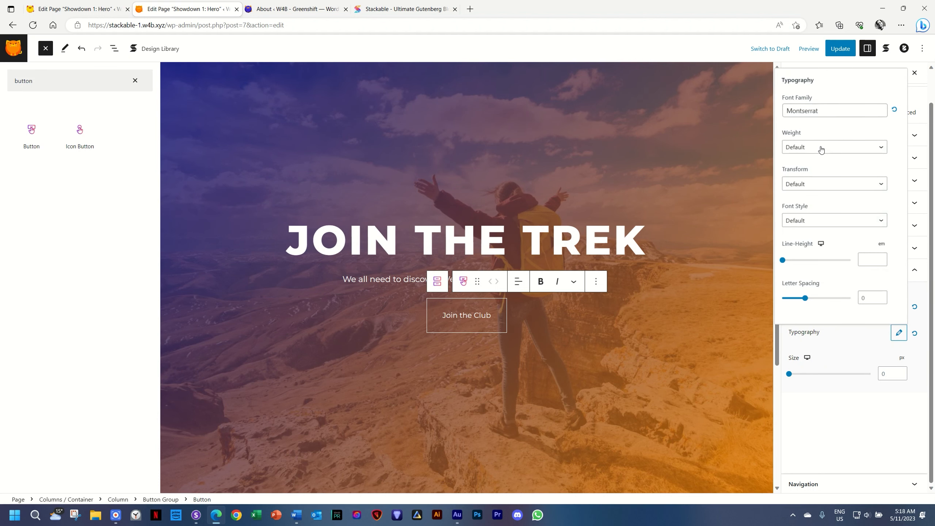
left_click(821, 148)
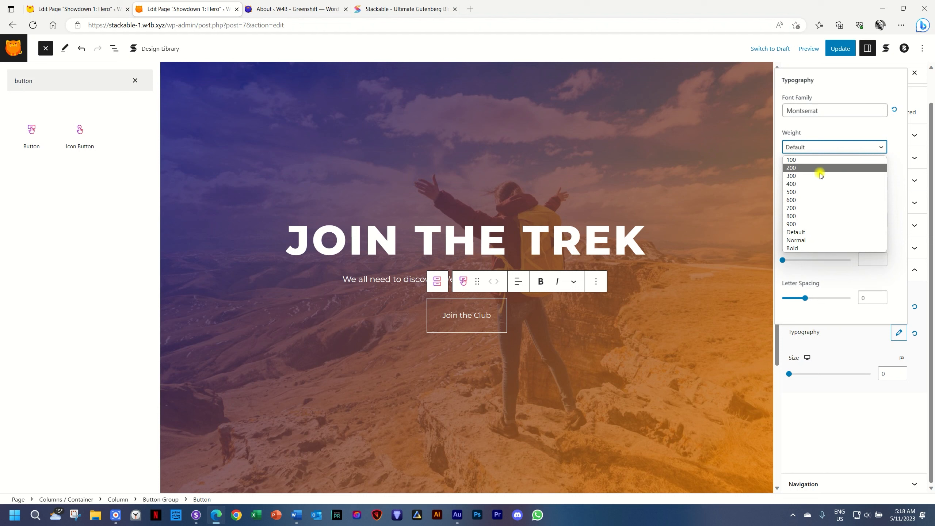
left_click(820, 200)
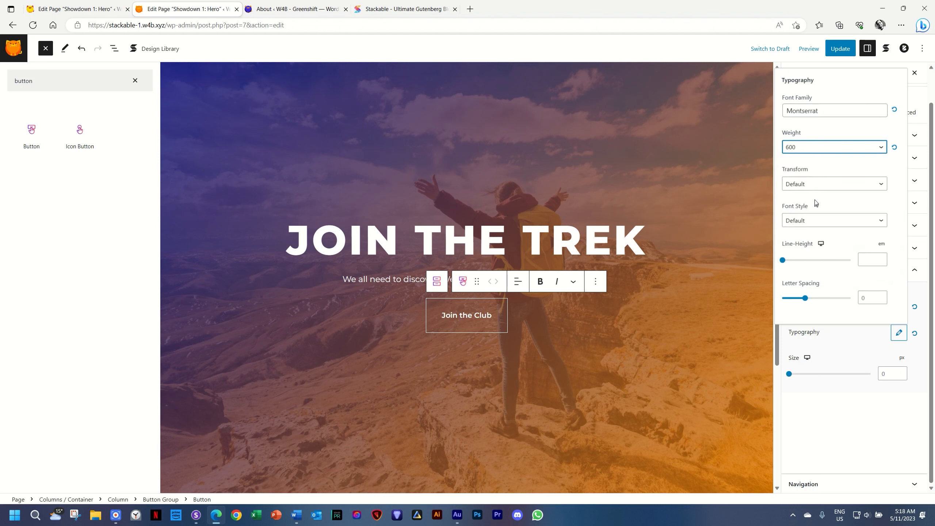
left_click(818, 183)
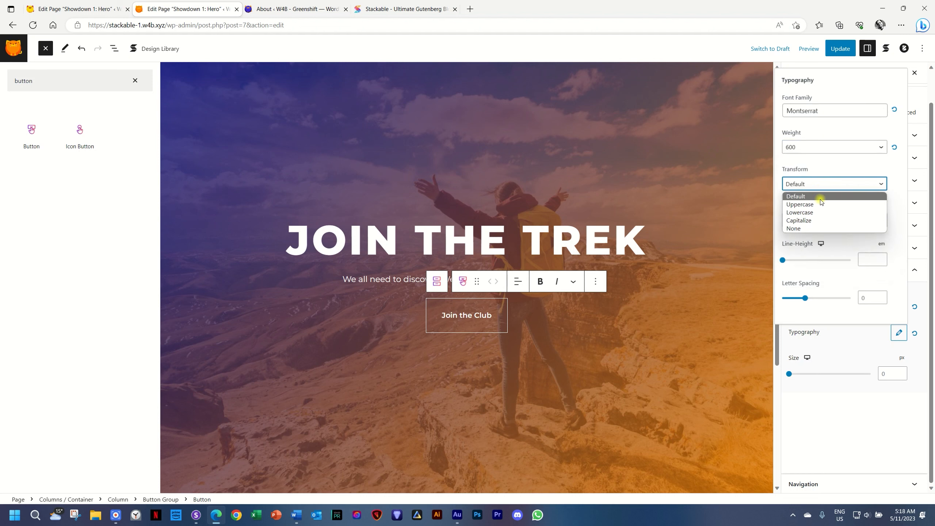
left_click(819, 205)
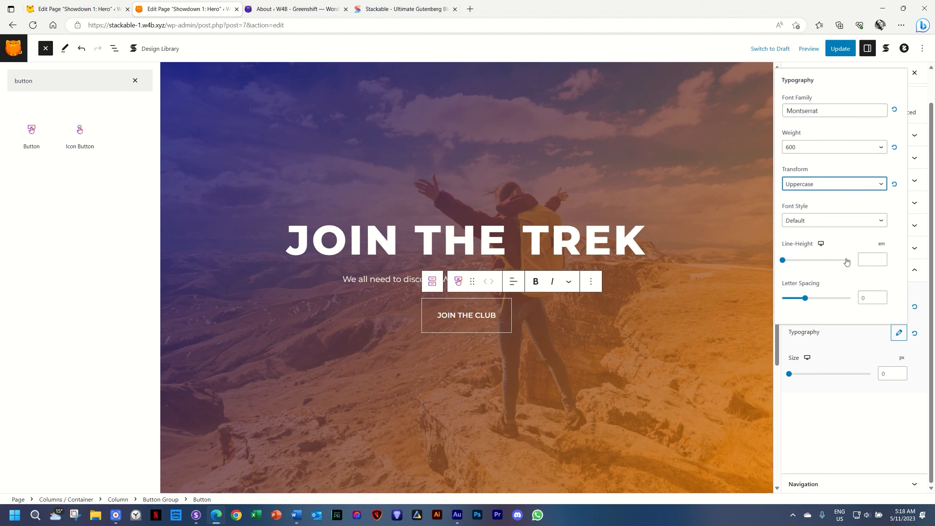
Set the button label's line-height to 1 em and its letter spacing to 3
left_click(863, 259)
type("1")
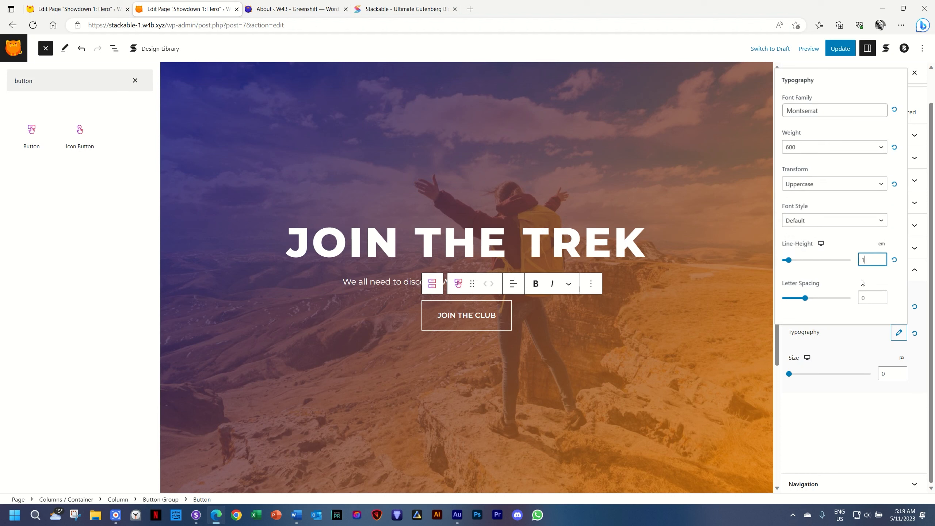
left_click(859, 298)
type("3")
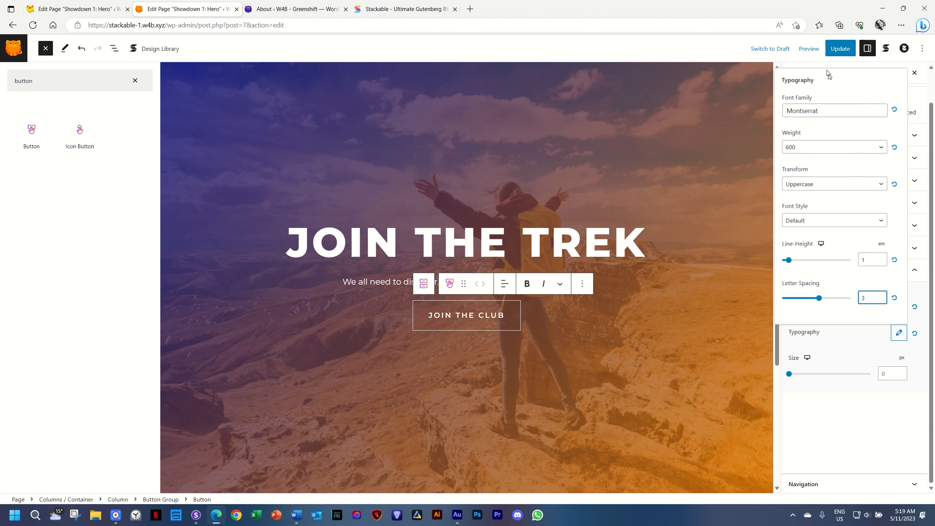
Enable the button block's single-color background with a background color opacity of 1
left_click_drag(931, 121, 930, 81)
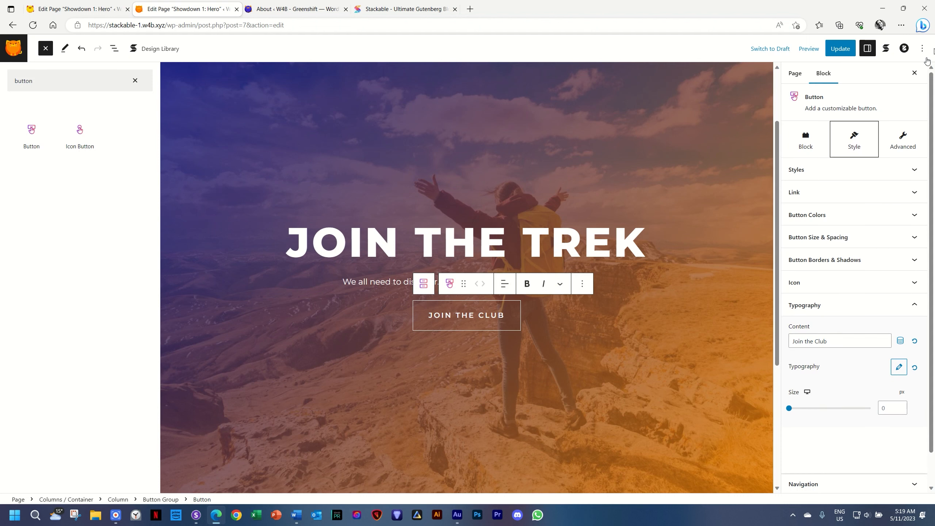
left_click(797, 148)
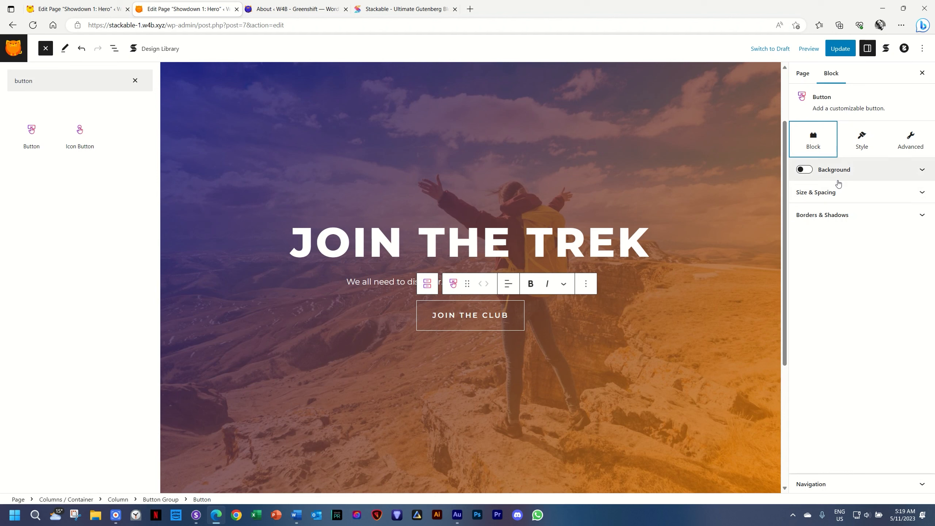
left_click(821, 170)
left_click(798, 133)
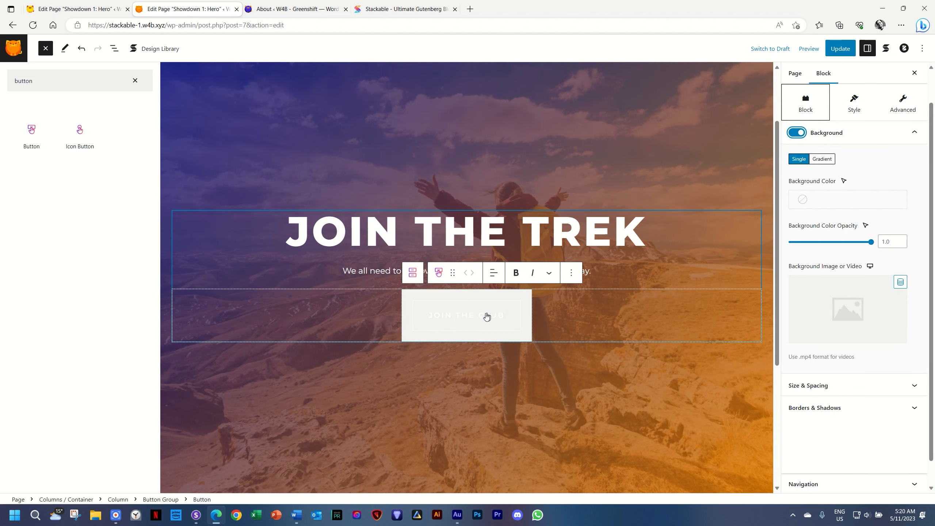
left_click(871, 242)
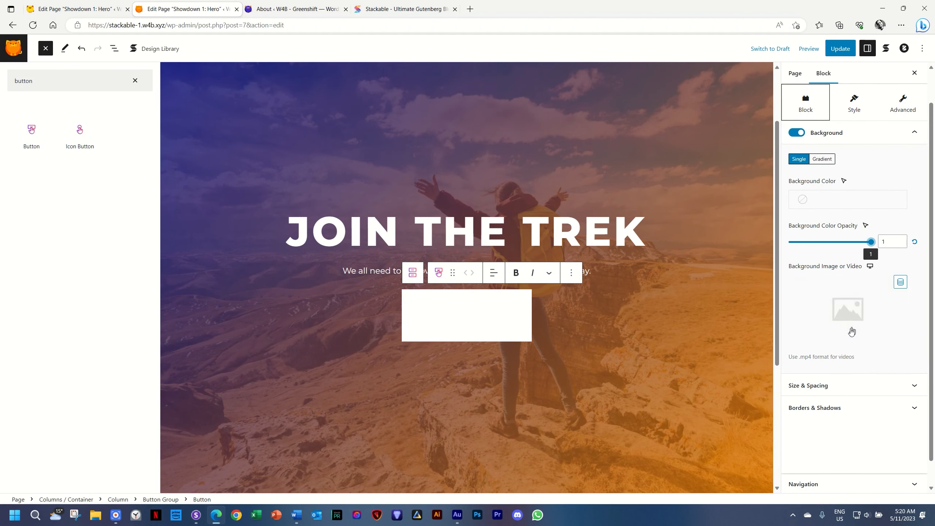
Try a uniform margin of 63 px on all sides of the button block
left_click(809, 385)
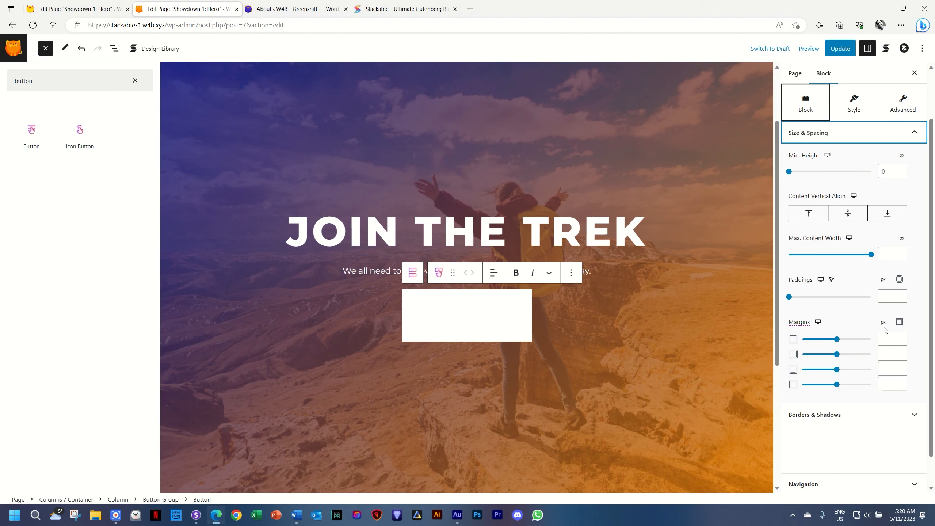
left_click(899, 321)
left_click(892, 351)
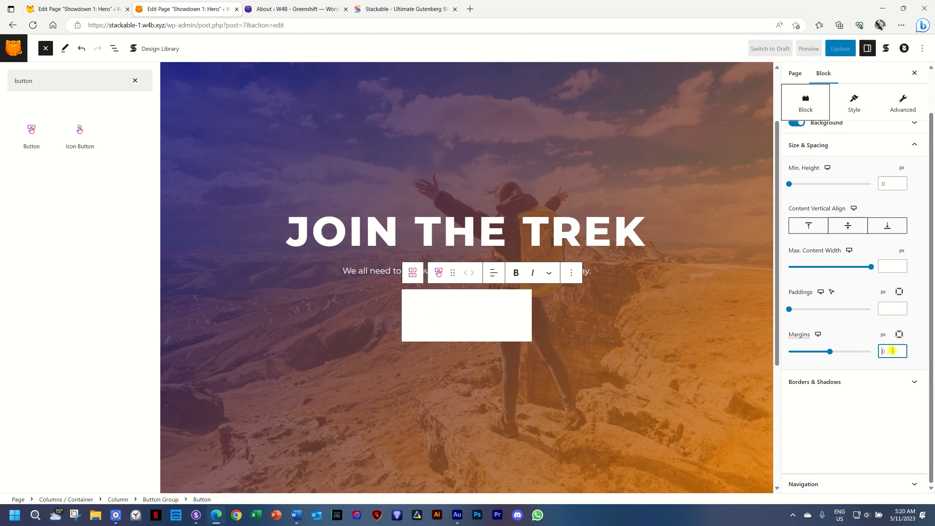
mouse_move(831, 352)
left_mouse_down()
mouse_move(855, 353)
mouse_move(843, 354)
left_mouse_up()
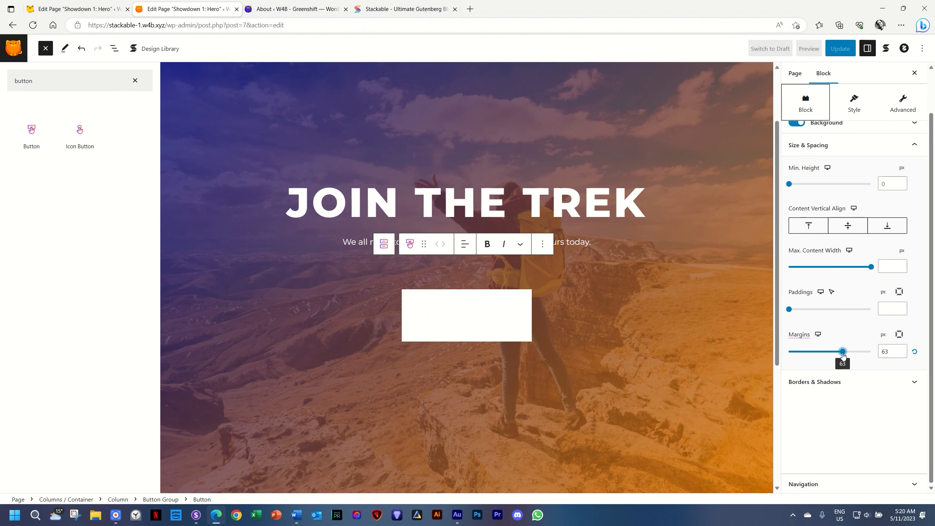
Set the button block's padding to 0 px on all sides and reset its margins
left_click(899, 292)
left_click(887, 307)
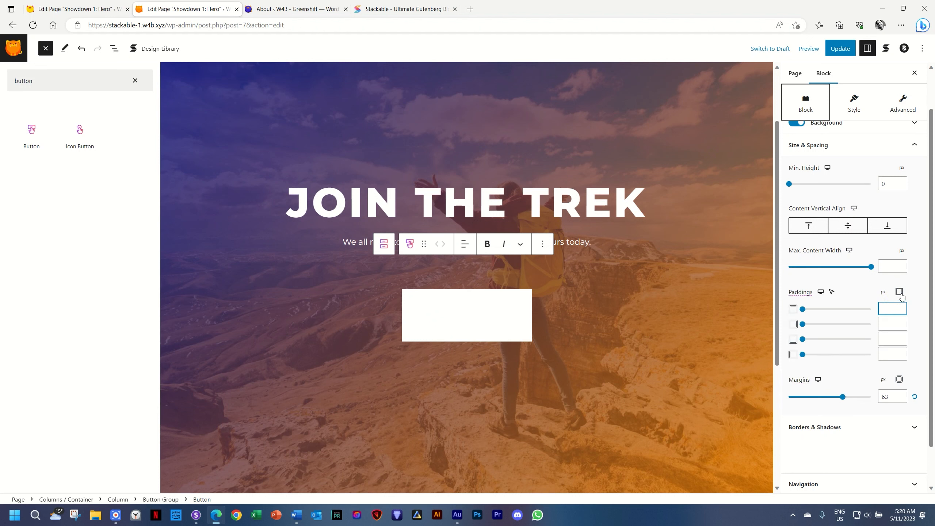
left_click(899, 291)
left_click(889, 306)
type("0")
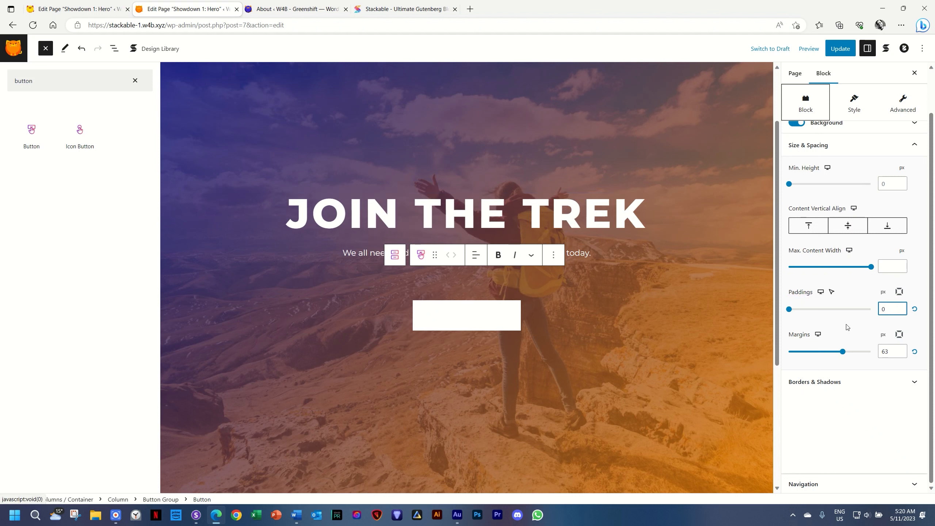
left_click(915, 351)
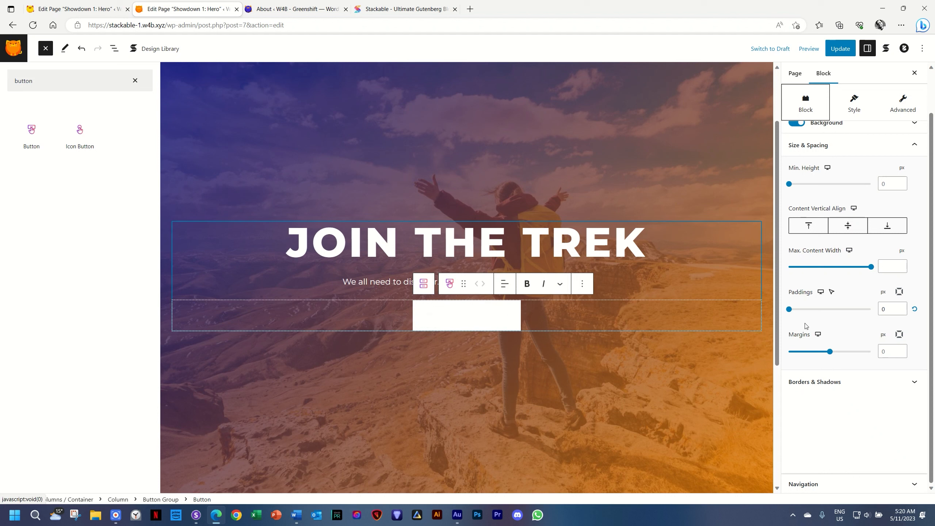
Set the button block's normal-state background color opacity to 0
scroll(813, 183, "up", 2)
left_click(813, 176)
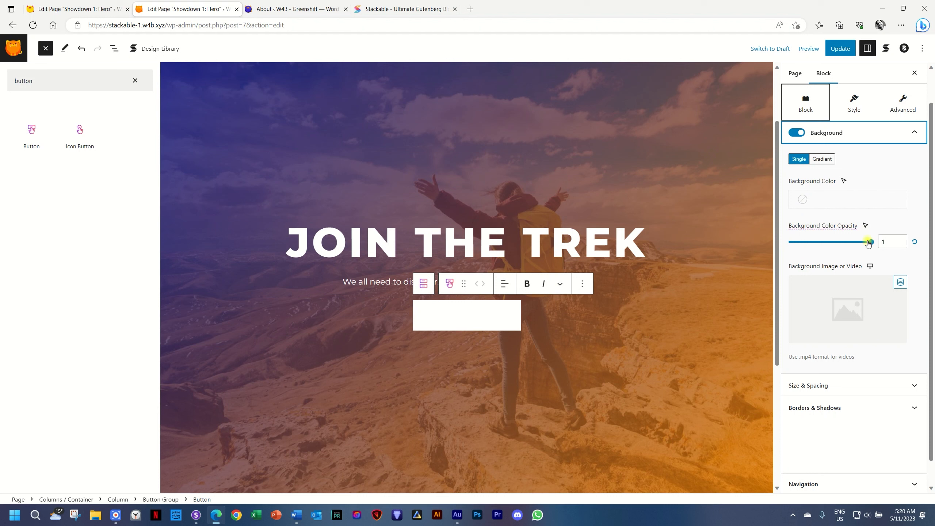
left_click_drag(868, 243, 766, 248)
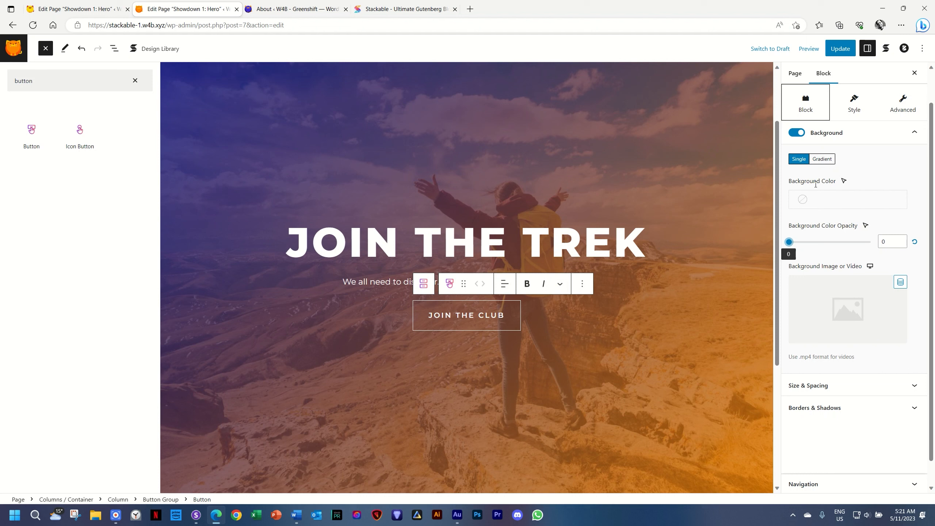
Switch the button block's background color settings to the hover state
left_click(844, 182)
left_click(843, 192)
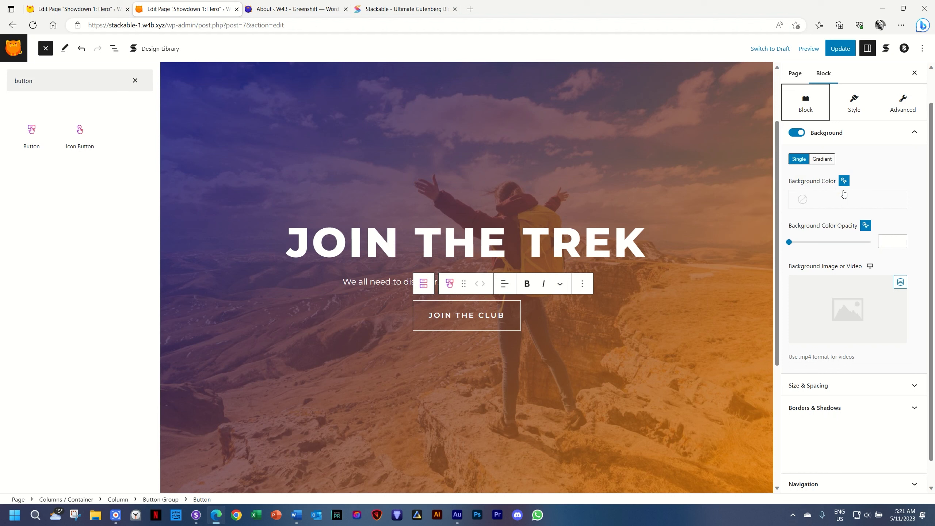
Give the Join the Club button a white (Palette Color 8) hover background at 0.2 opacity and return it to its normal state
left_click(797, 201)
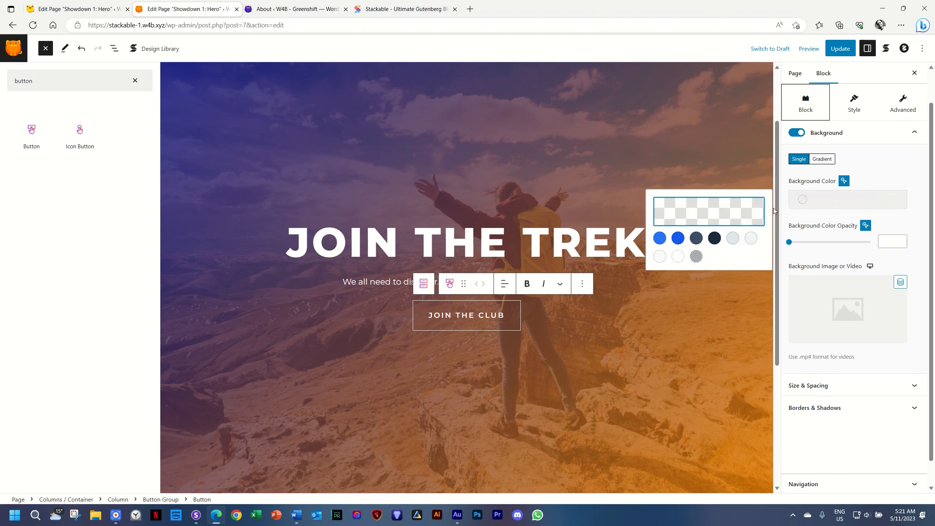
left_click(677, 258)
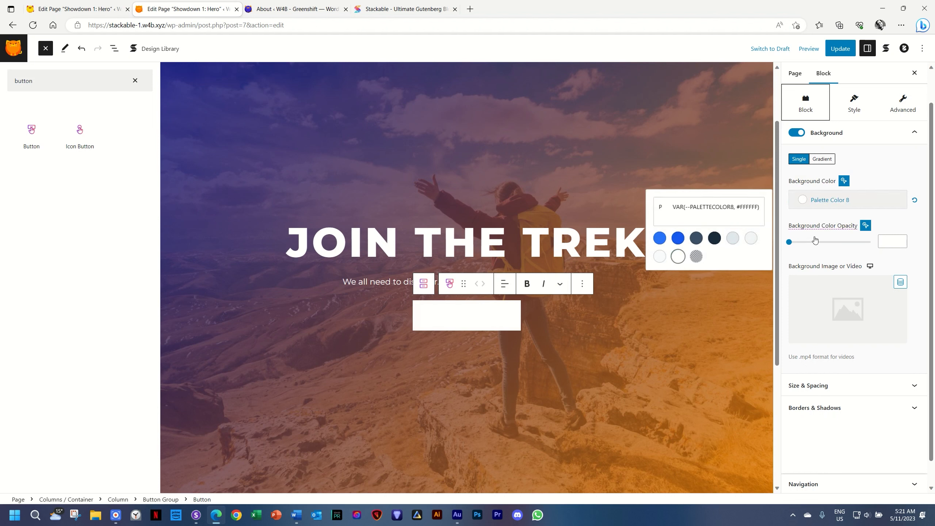
left_click_drag(791, 246, 806, 245)
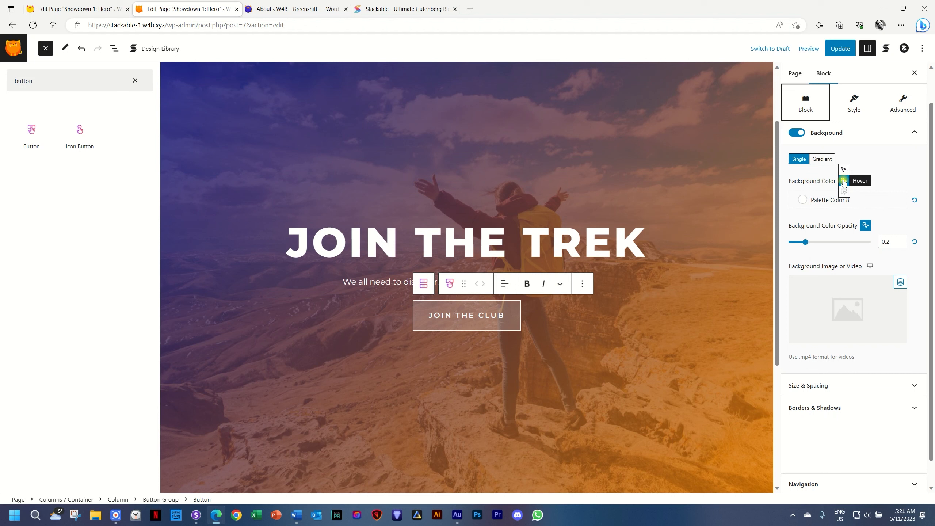
left_click(843, 181)
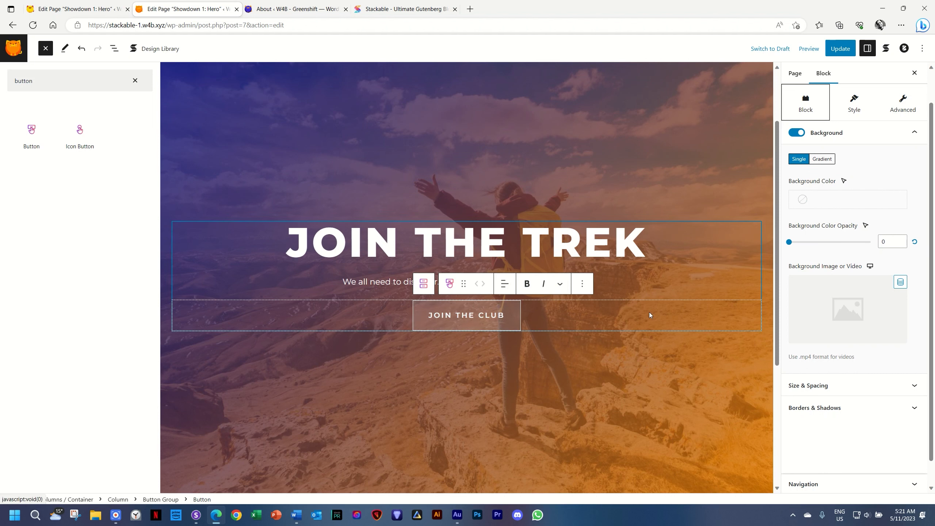
left_click(596, 343)
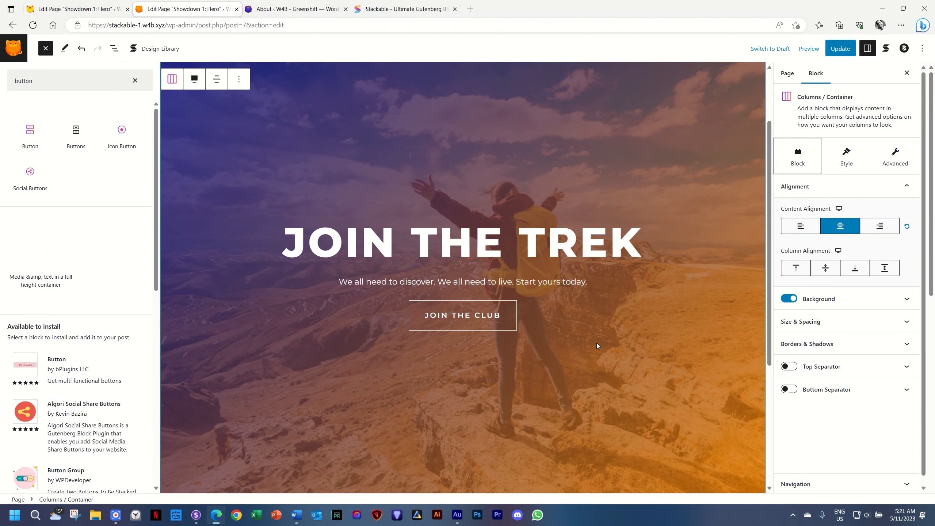
Increase the spacing below the paragraph to about 35 px and reduce the spacing below the heading to about 19 px
left_click(571, 281)
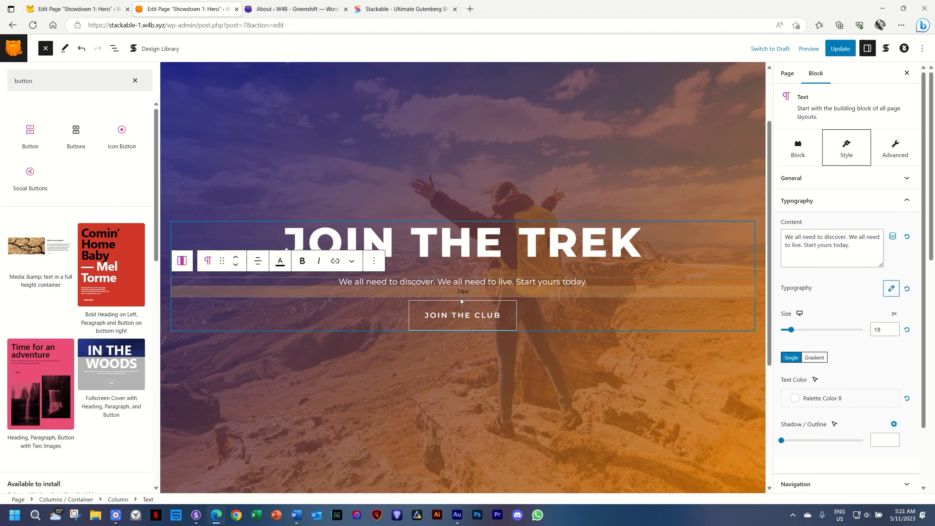
mouse_move(465, 298)
left_mouse_down()
mouse_move(465, 313)
mouse_move(466, 303)
left_mouse_up()
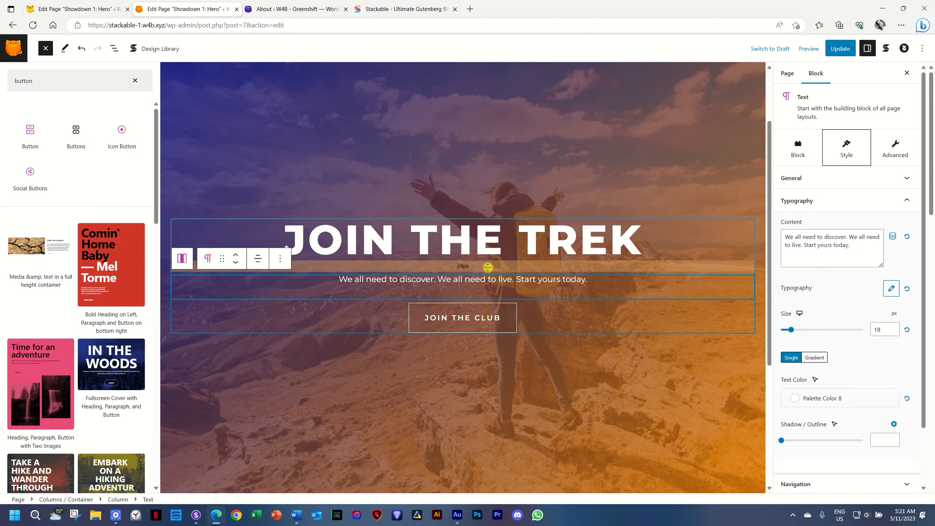
left_click_drag(488, 267, 487, 266)
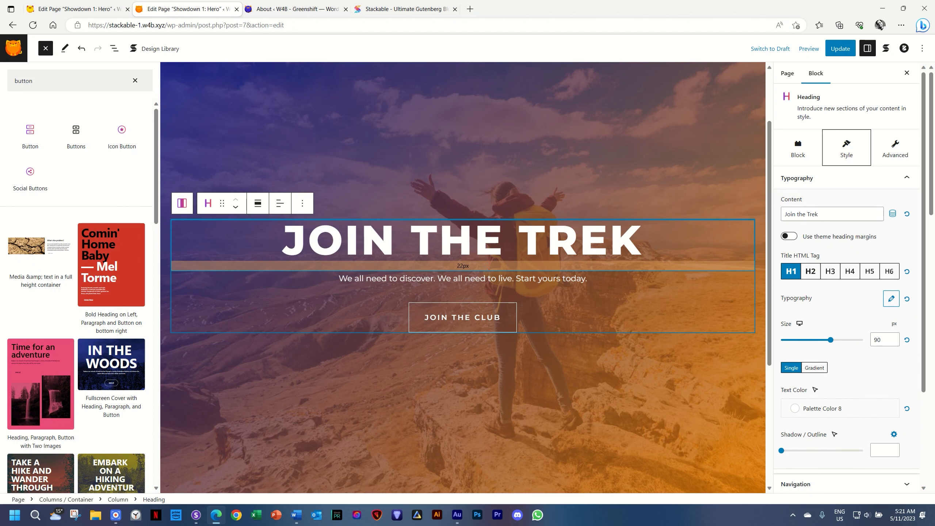
Set the bottom margin of the Join the Trek heading to 20 px
left_click(483, 245)
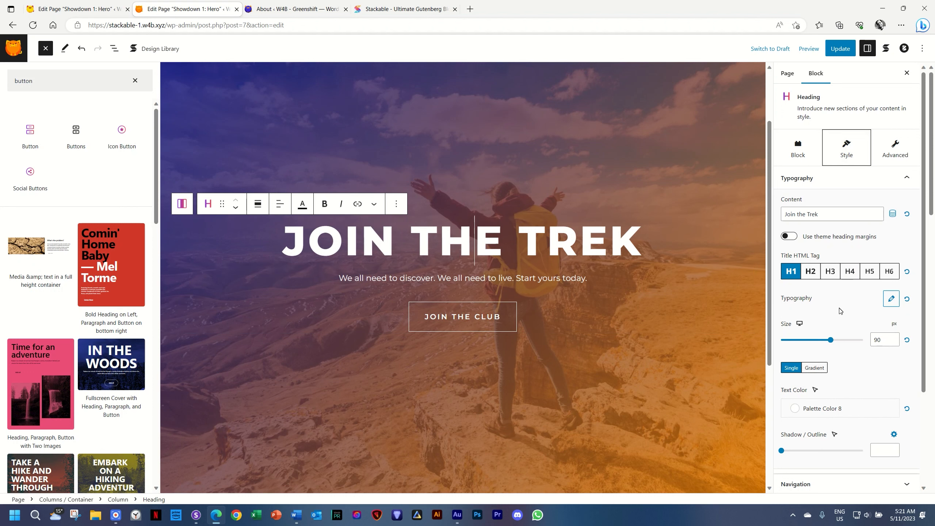
scroll(843, 313, "down", 3)
left_click(814, 105)
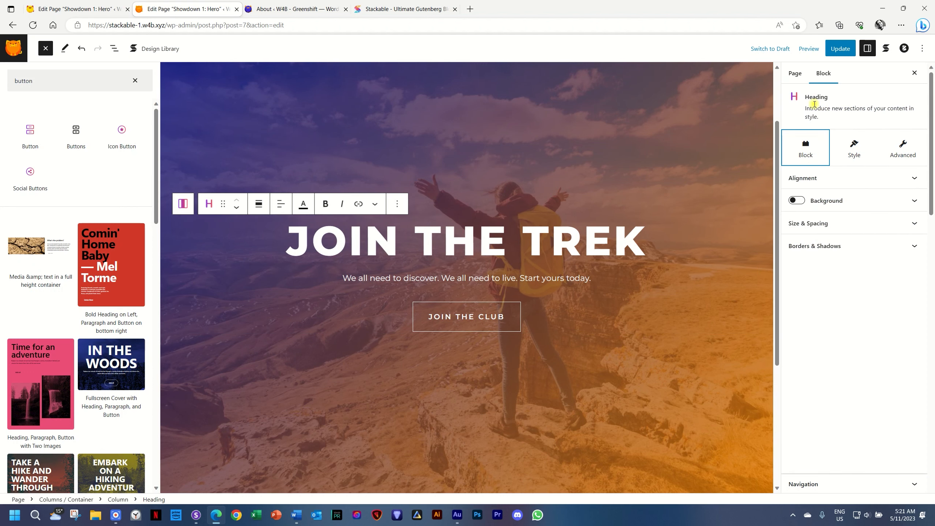
left_click(820, 223)
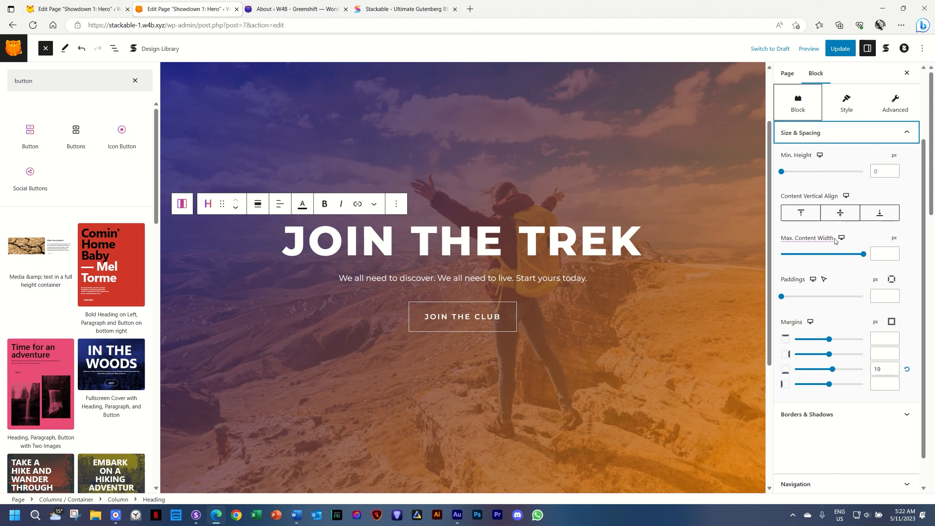
left_click_drag(889, 368, 865, 353)
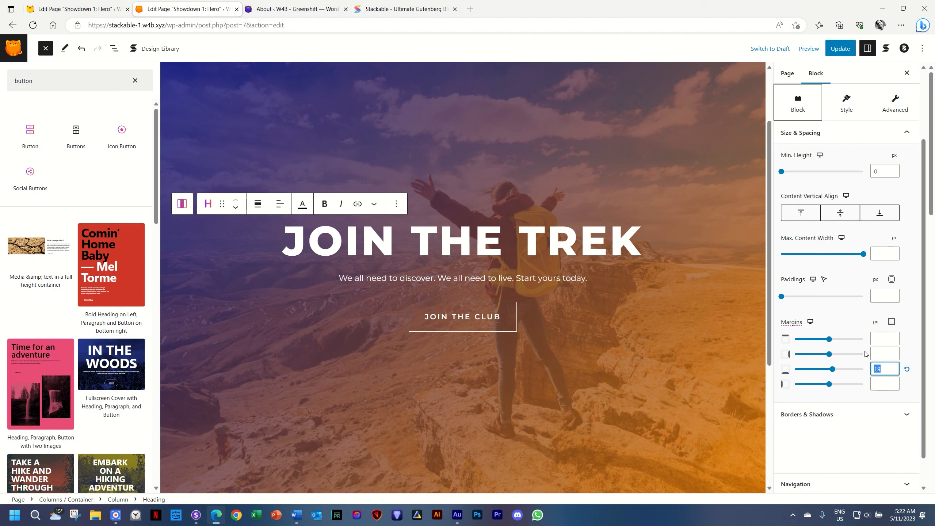
type("20")
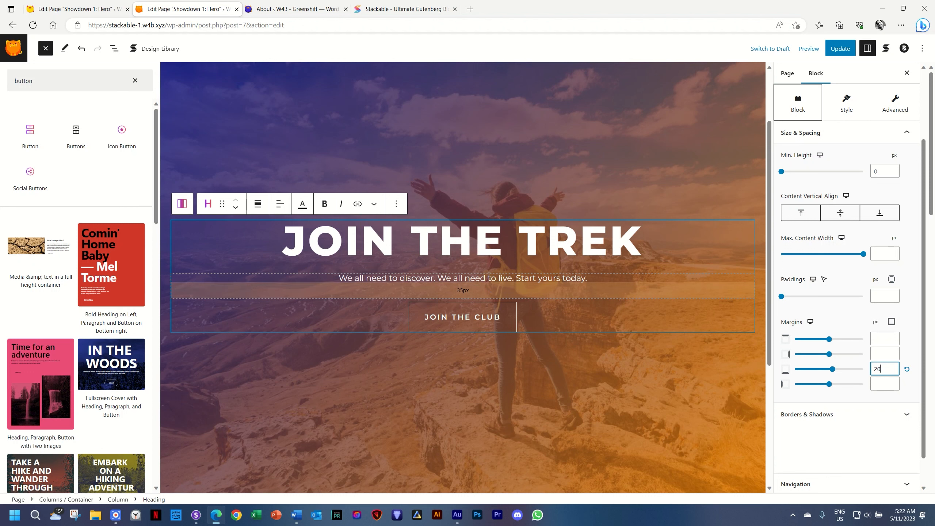
Update the page and switch from the multi-device preview back to the page editor in Edge
left_click(839, 54)
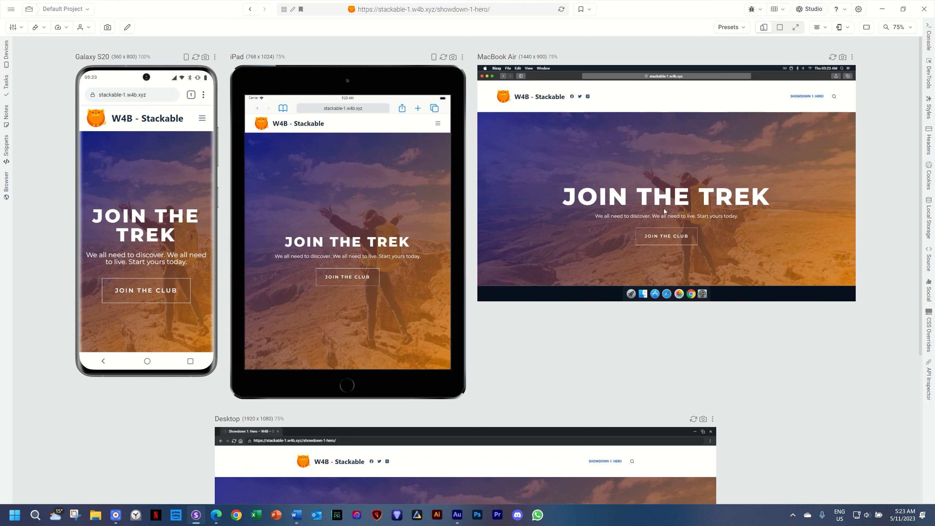
left_click(217, 514)
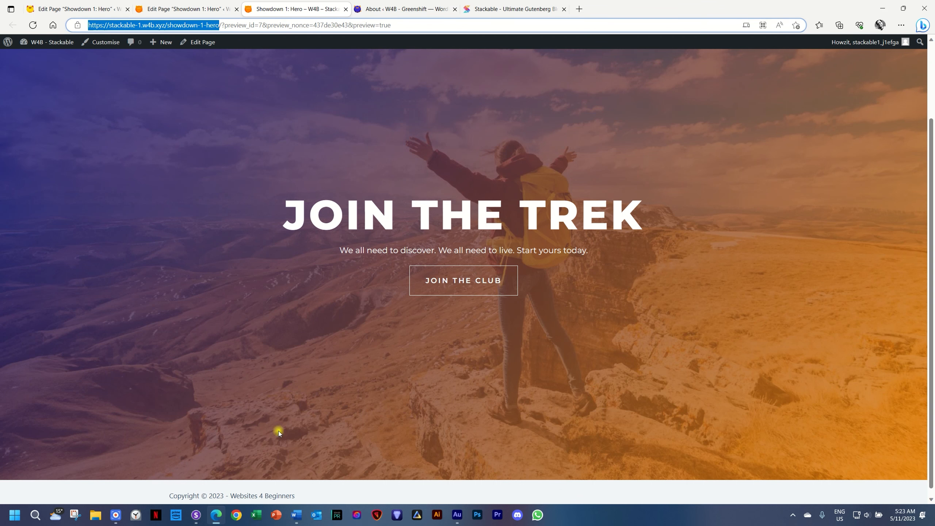
left_click(193, 9)
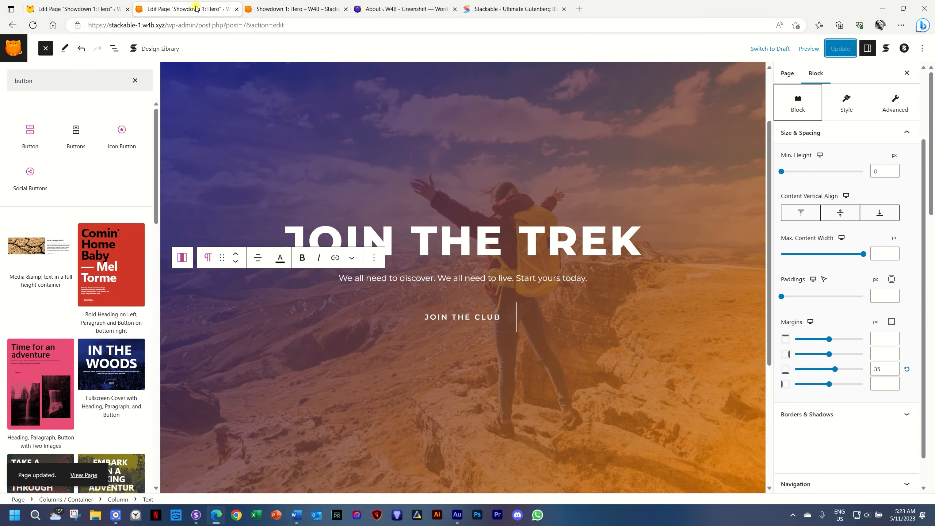
Set the tablet font size of the Join the Trek heading to 64 px
left_click(498, 225)
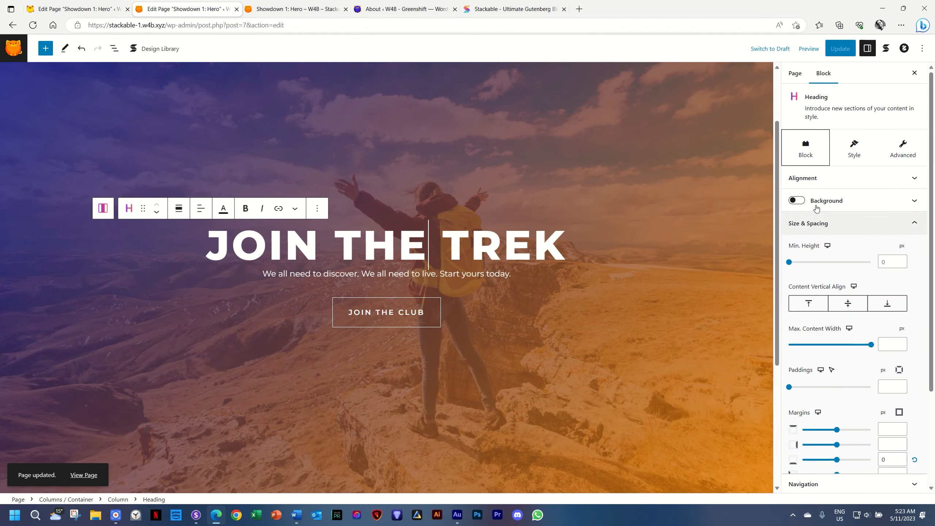
left_click(855, 154)
left_click(905, 180)
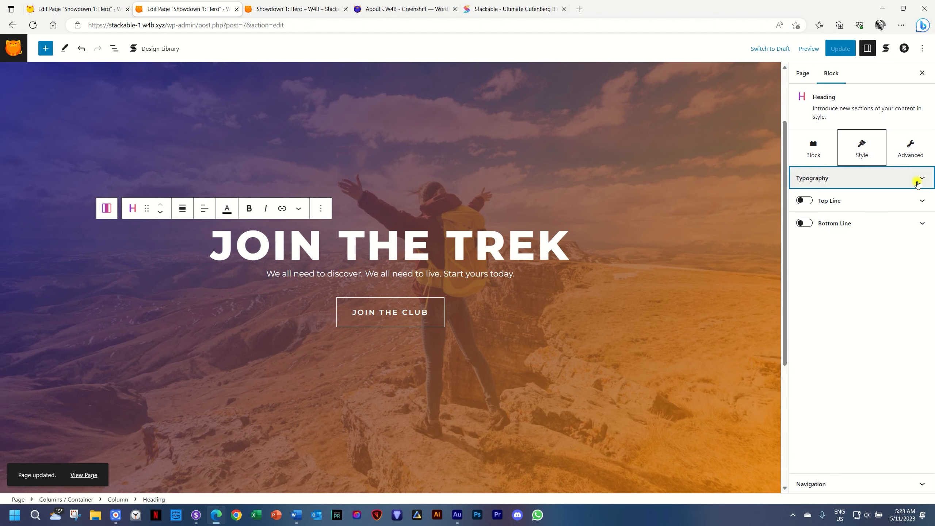
left_click(926, 178)
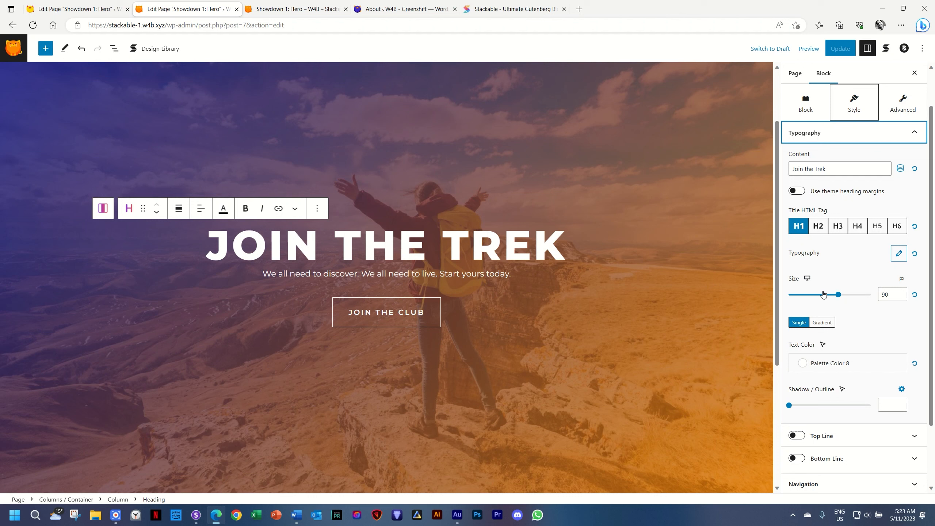
left_click(807, 279)
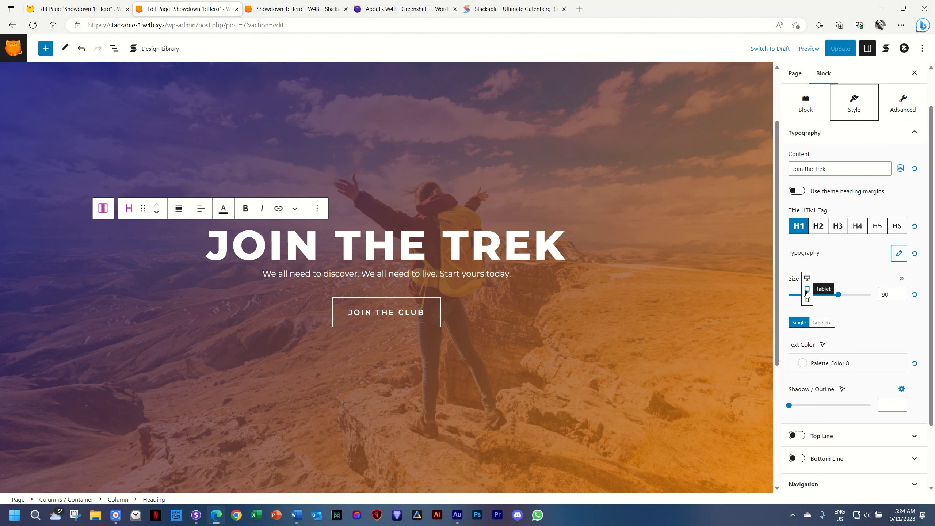
left_click(806, 290)
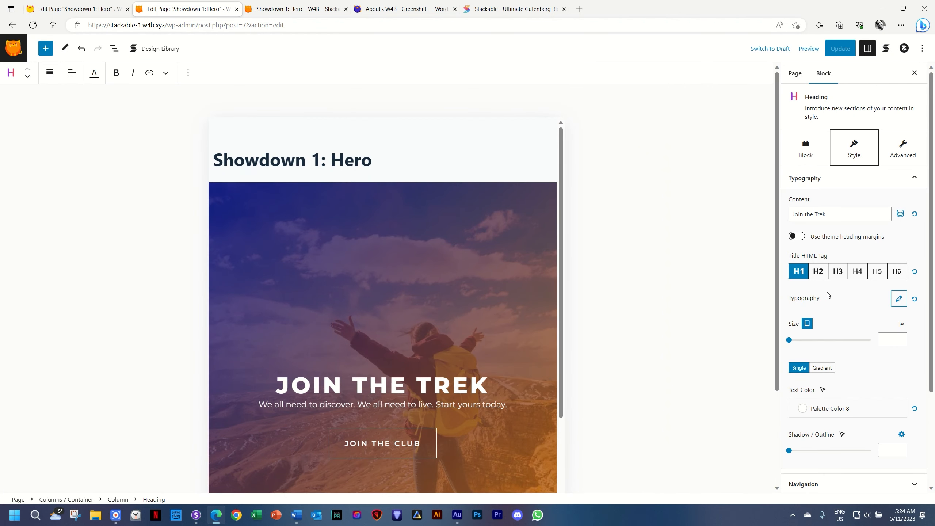
left_click(890, 339)
type("64")
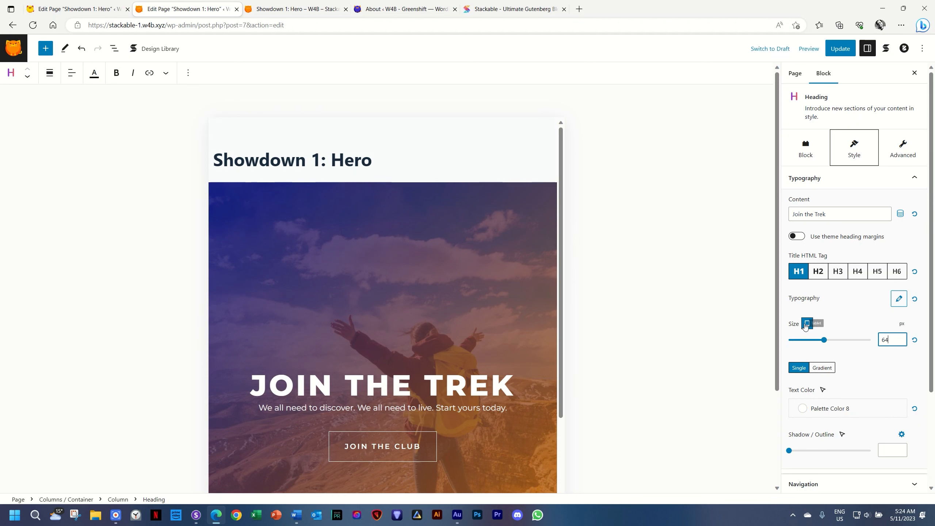
Set the mobile font size of the Join the Trek heading to 36 px
left_click(806, 323)
left_click(807, 336)
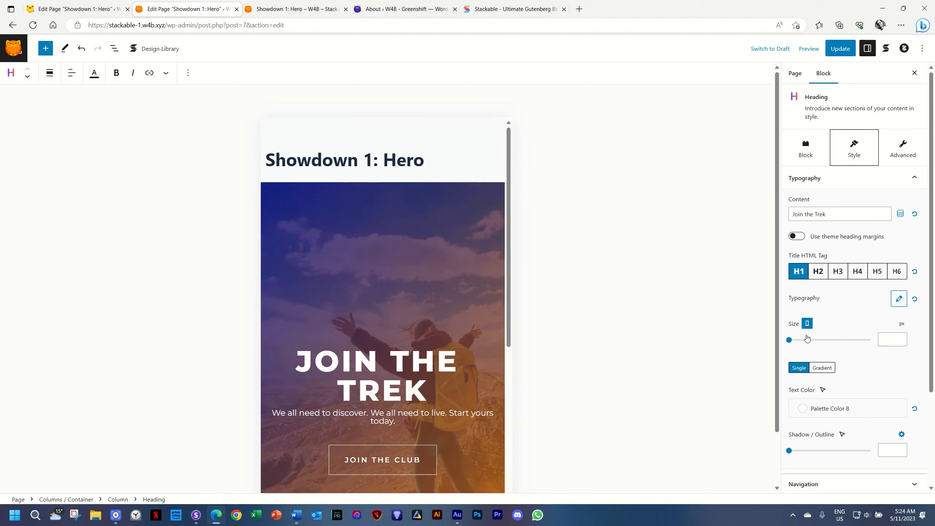
left_click(889, 339)
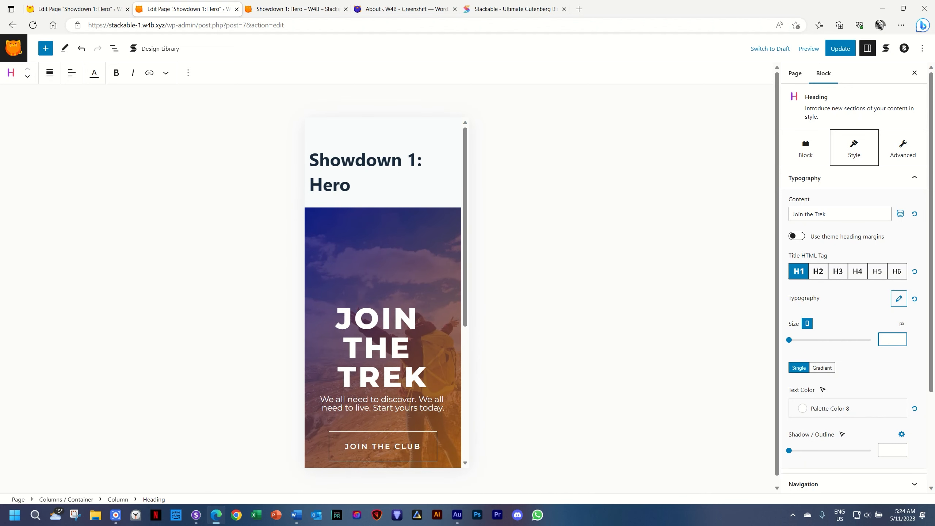
type("36")
scroll(894, 295, "down", 1)
left_click(898, 263)
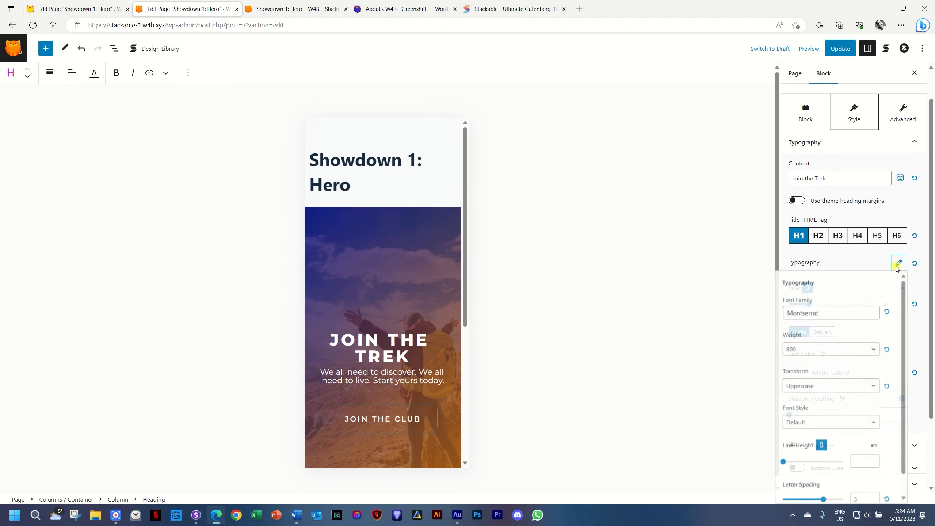
scroll(896, 269, "down", 2)
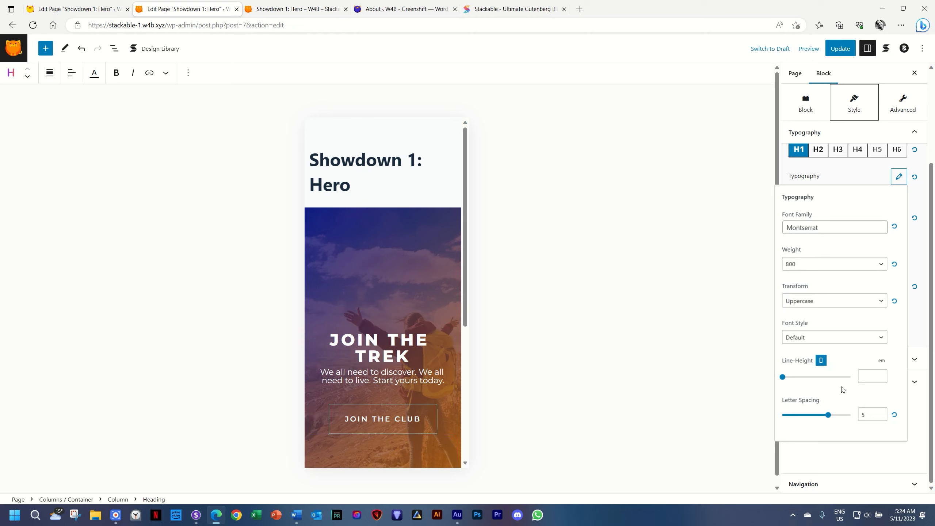
left_click(858, 181)
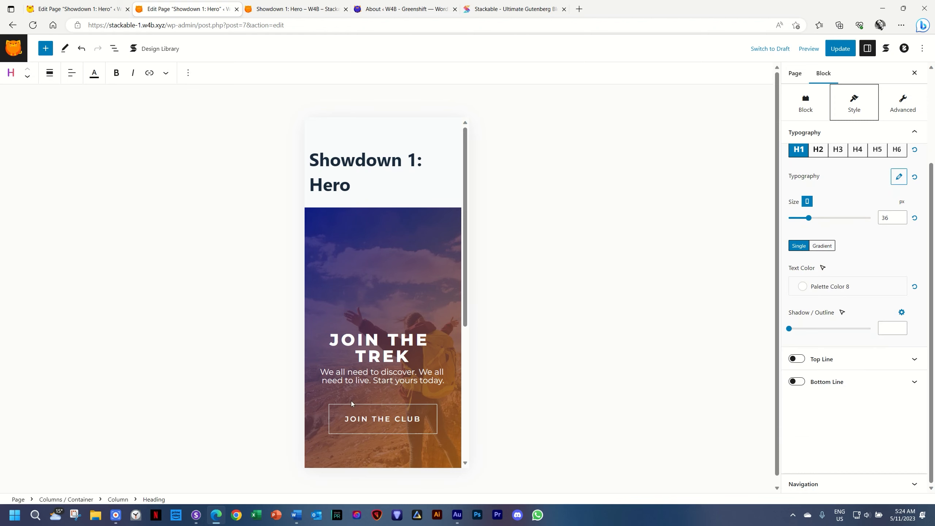
Set the mobile font size of the paragraph below the heading to 16 px
left_click(390, 372)
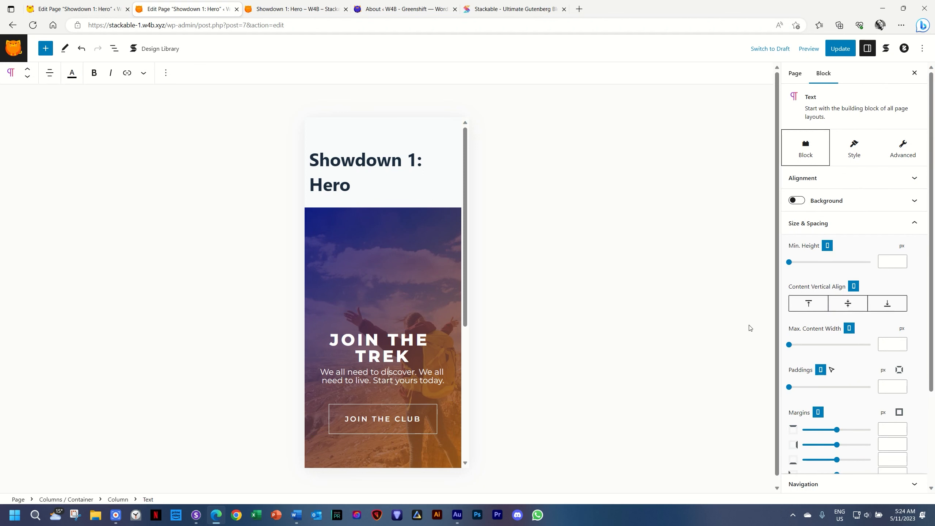
mouse_move(824, 246)
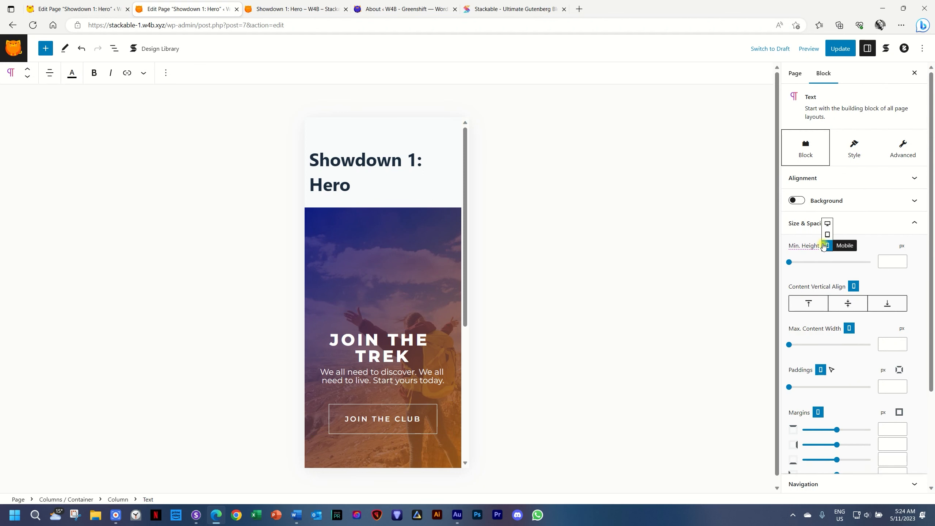
left_click(827, 223)
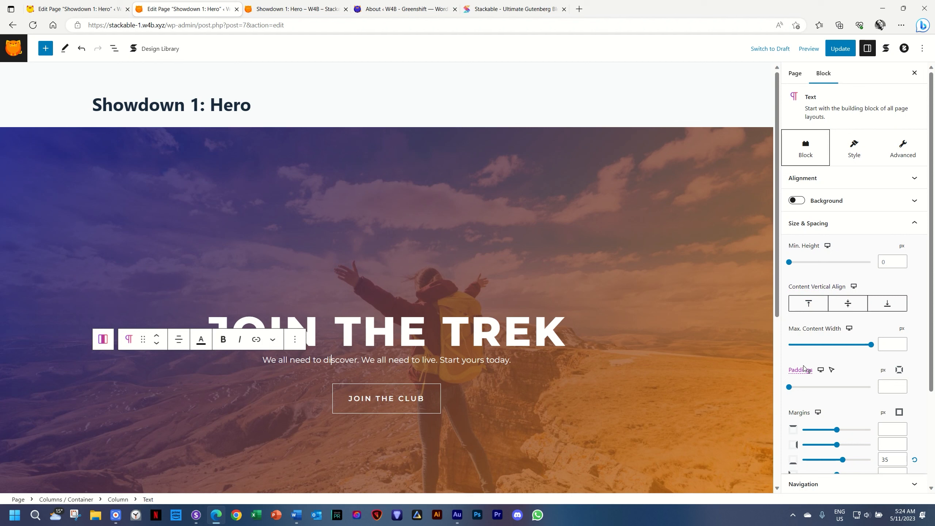
left_click(853, 146)
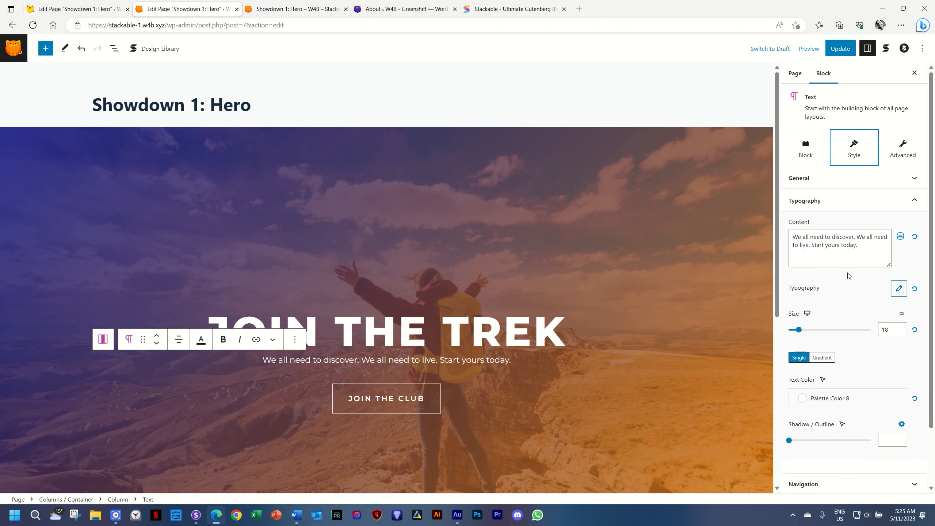
scroll(848, 275, "down", 2)
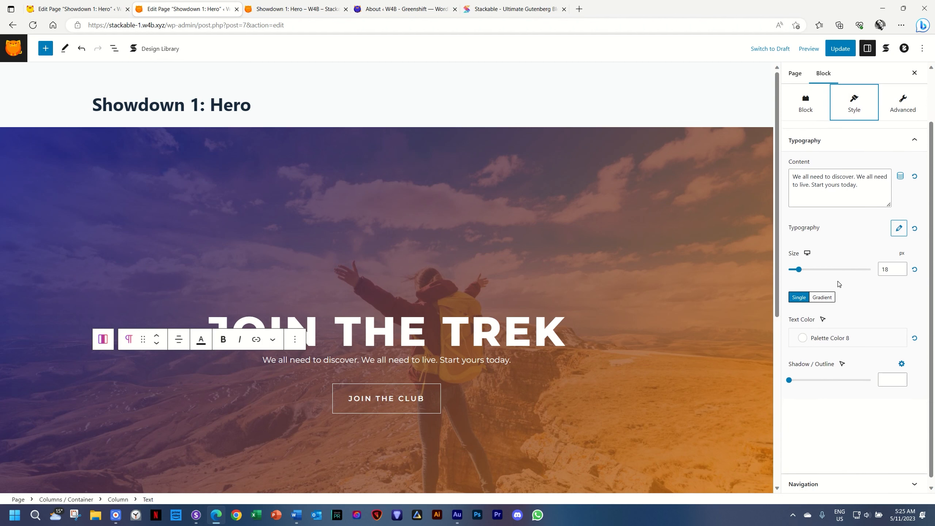
left_click(807, 247)
left_click(809, 265)
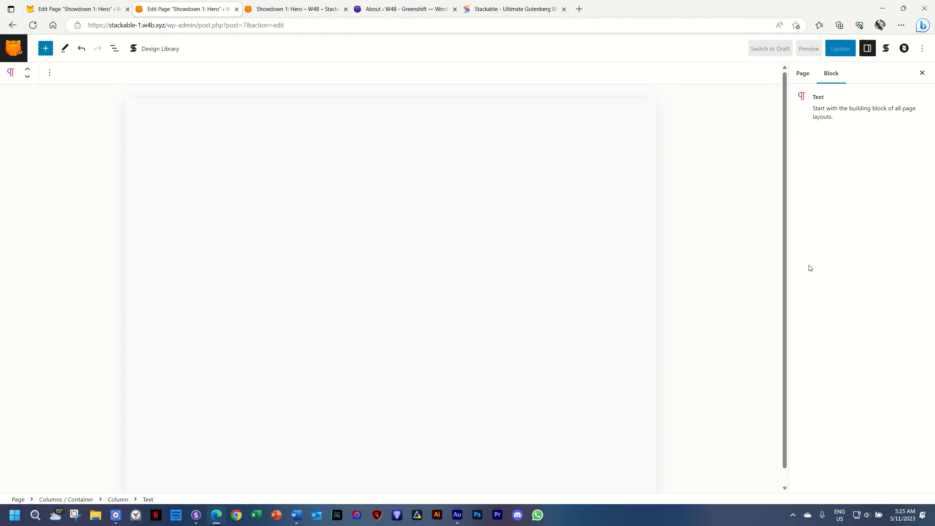
left_click(889, 329)
type("16")
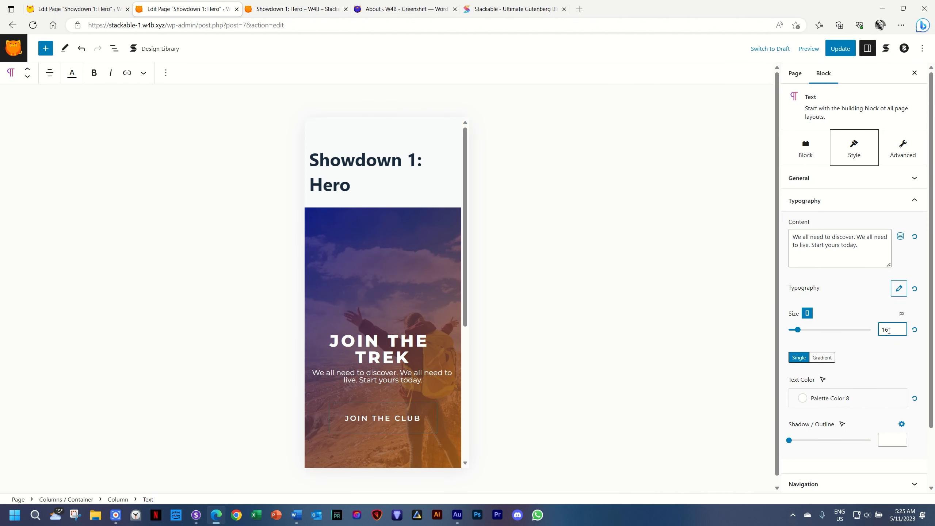
left_click(880, 369)
Set the mobile left and right paddings of the paragraph below the heading to 5%
left_click(813, 156)
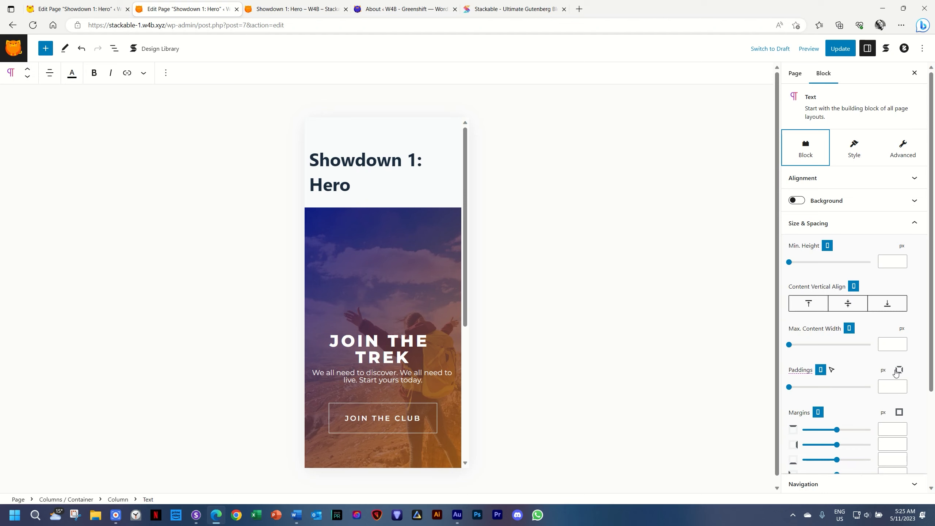
left_click(899, 370)
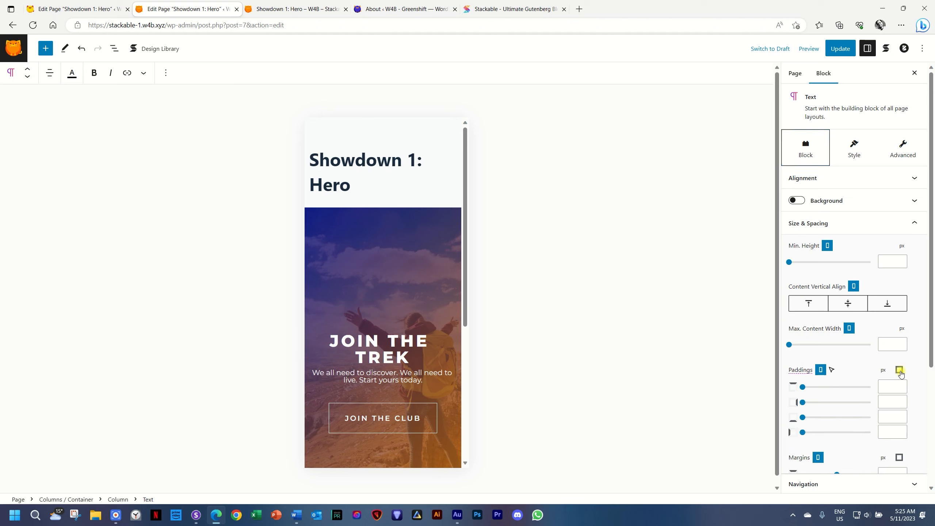
scroll(867, 376, "down", 5)
left_click(883, 202)
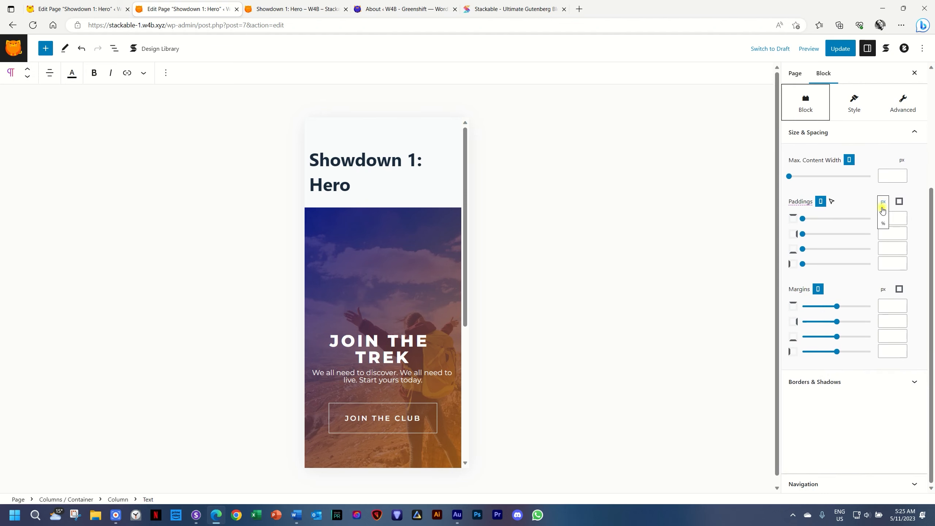
left_click(882, 224)
left_click(887, 235)
type("5")
left_click(888, 264)
type("5")
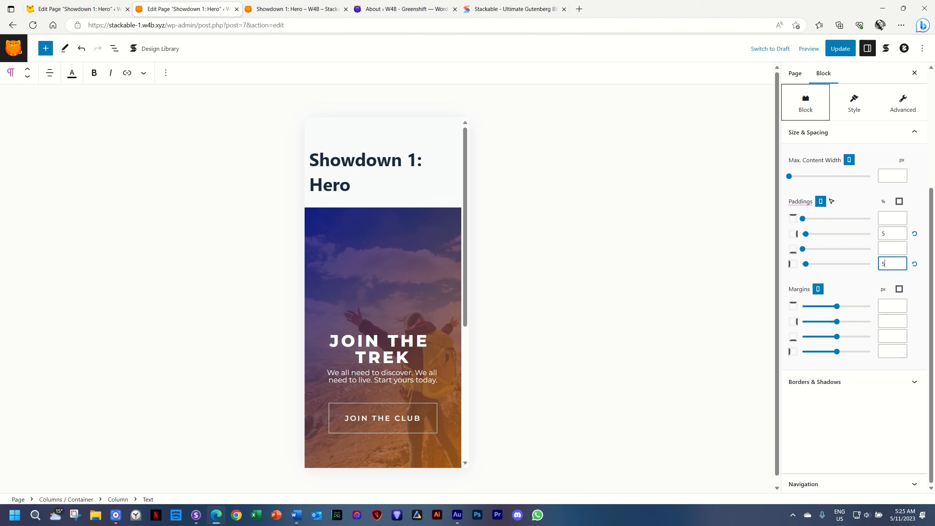
Set the mobile font size of the Join the Club button to 16 px and update the page
left_click(378, 420)
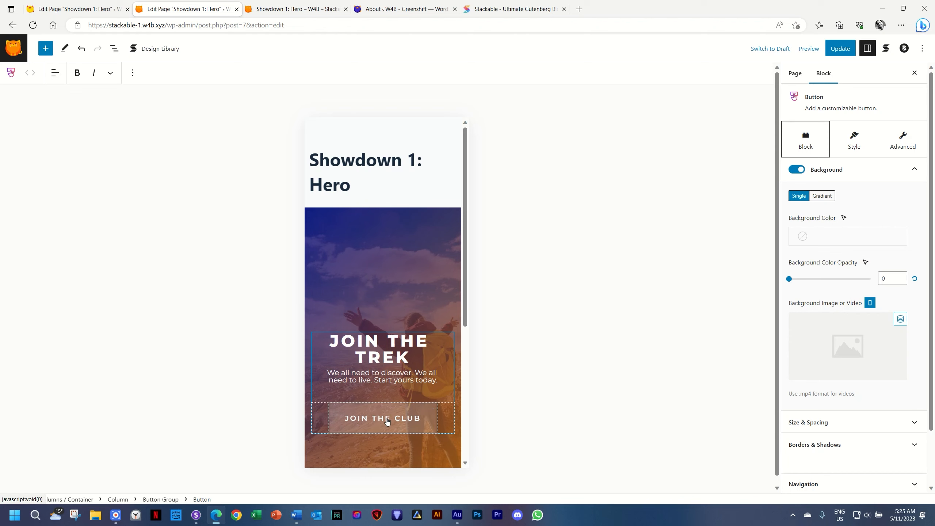
left_click(853, 150)
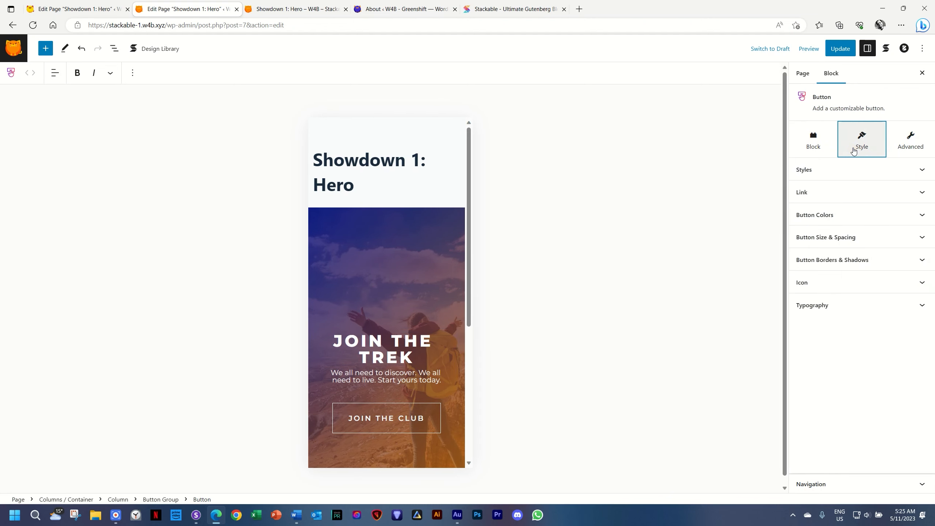
left_click(809, 305)
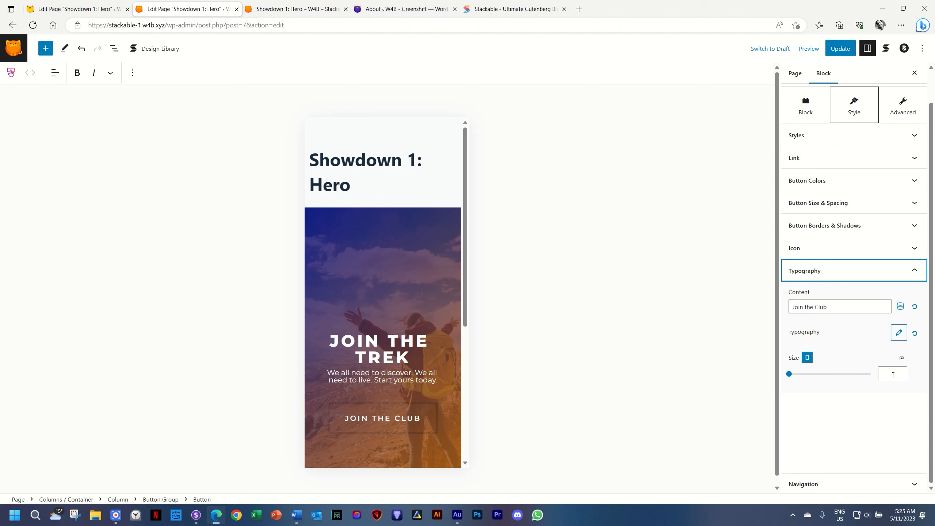
left_click(892, 375)
key("ctrl+s")
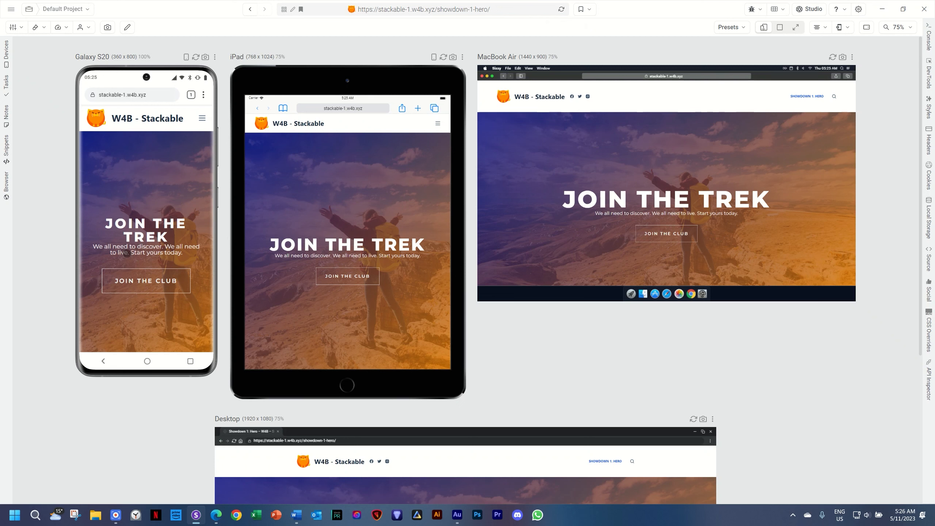
Return to the page editor in Edge and set the paragraph's mobile line height to 1.6 em
left_click(216, 514)
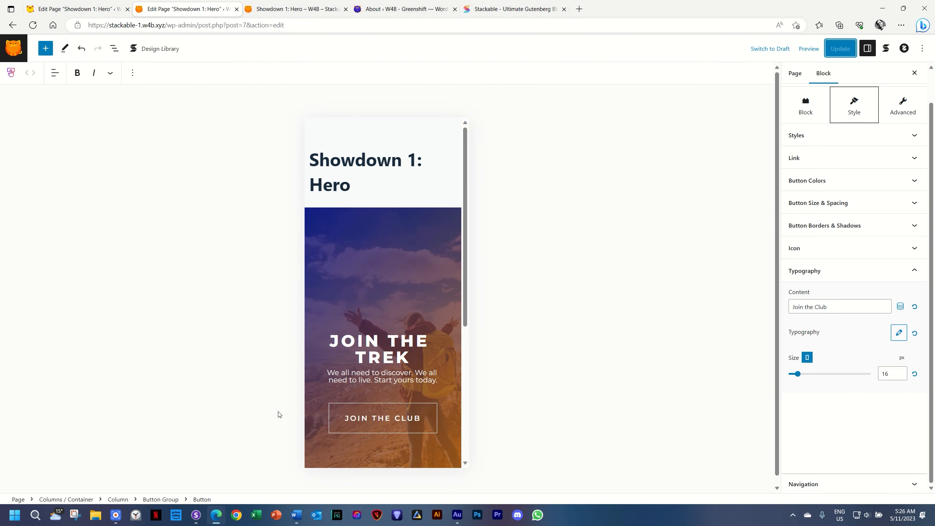
scroll(375, 336, "down", 3)
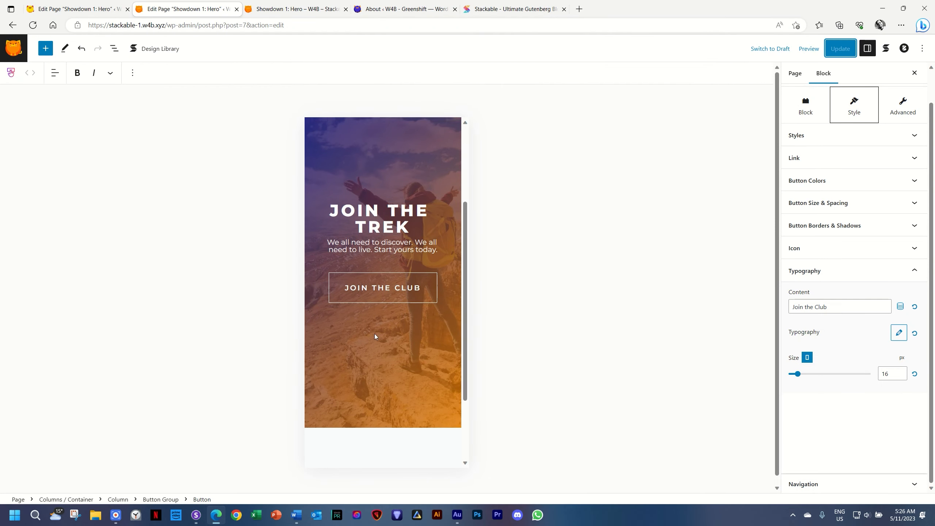
left_click(384, 238)
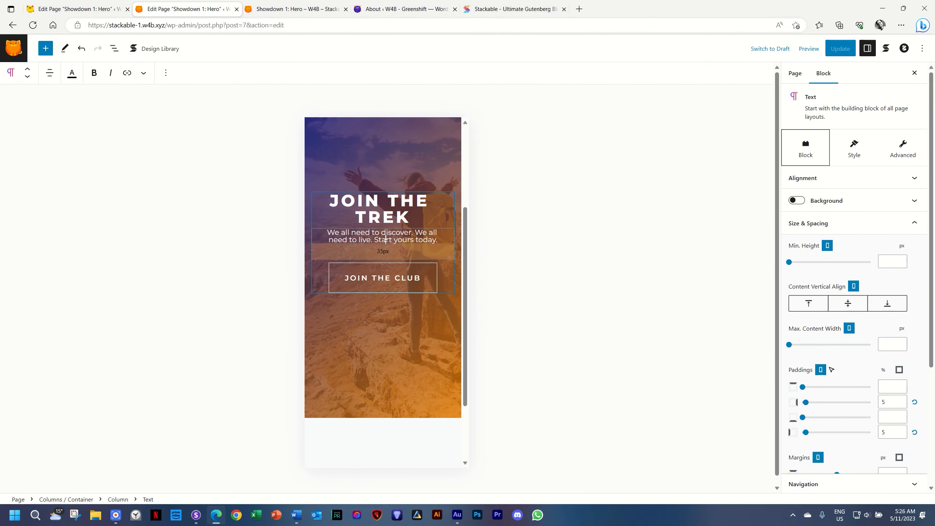
left_click(854, 149)
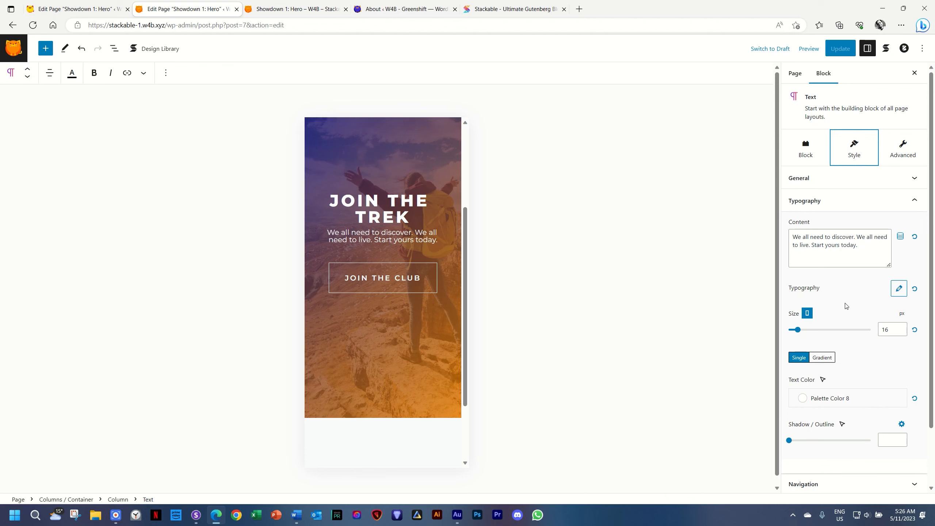
scroll(845, 306, "down", 2)
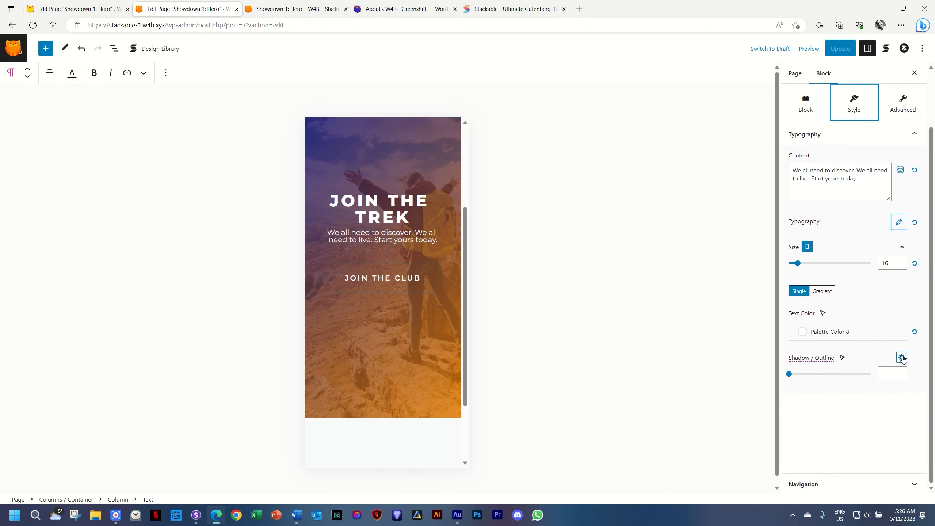
scroll(887, 330, "up", 2)
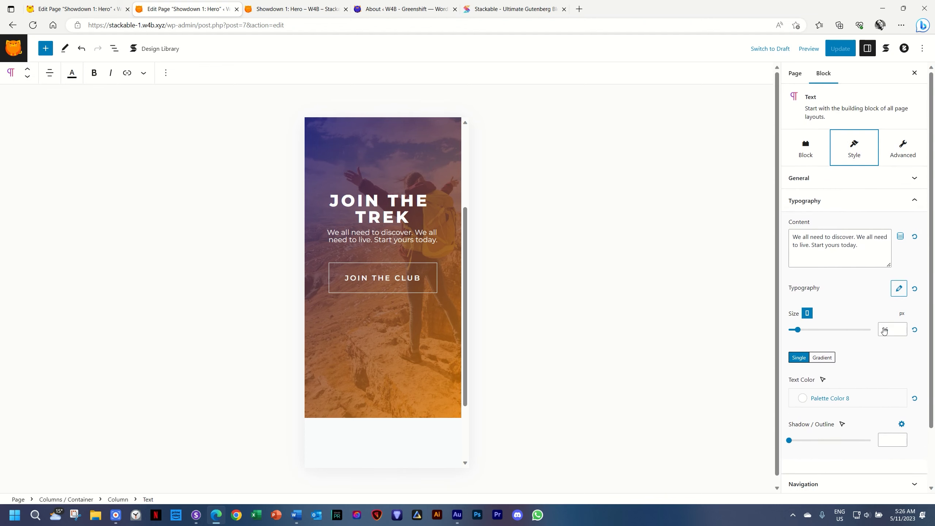
left_click(900, 290)
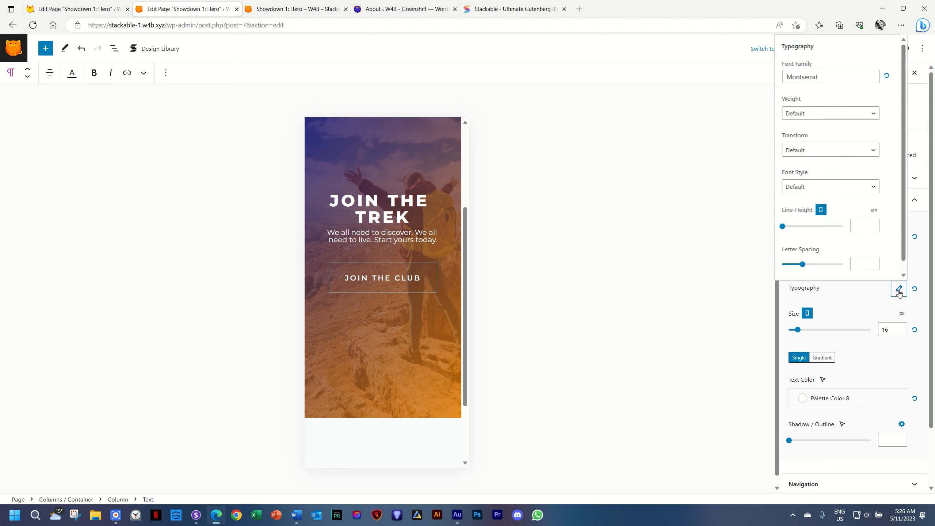
left_click(868, 227)
type("1.6")
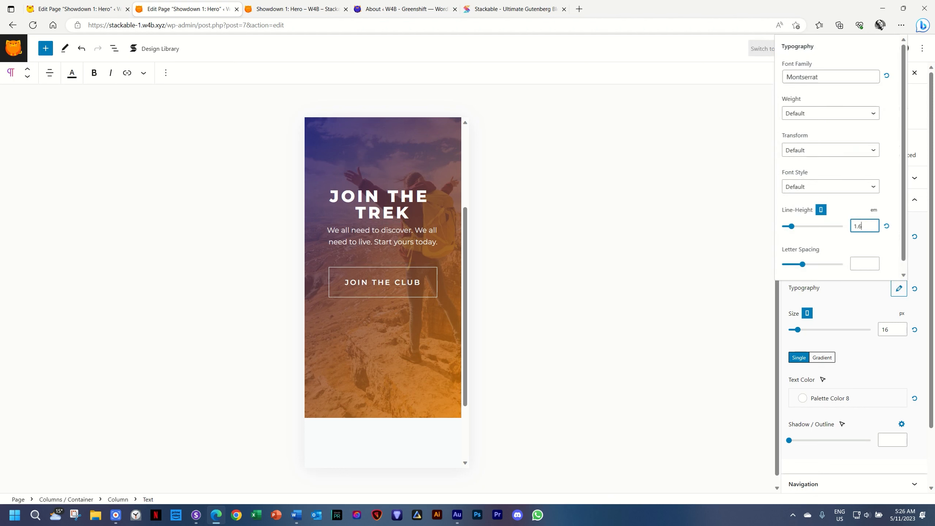
left_click(847, 319)
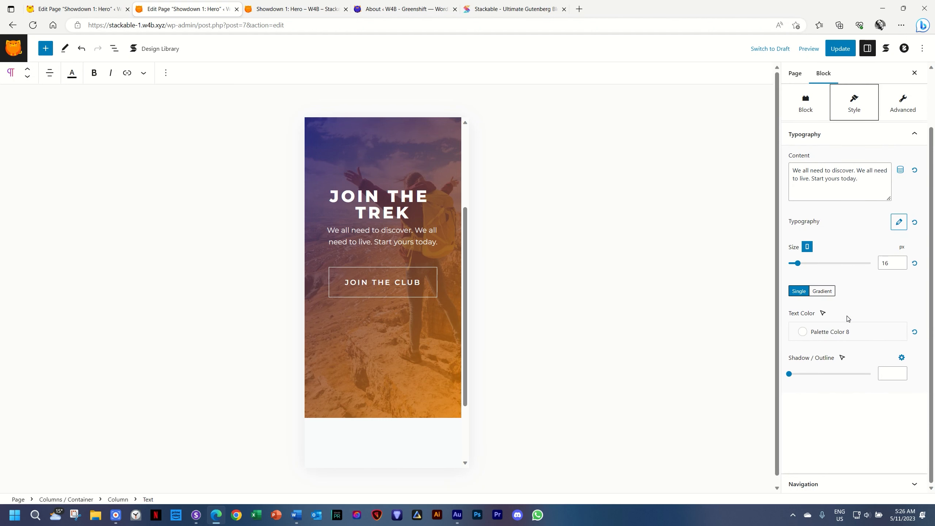
Adjust the paragraph's top spacing for mobile and update the page
left_click(808, 153)
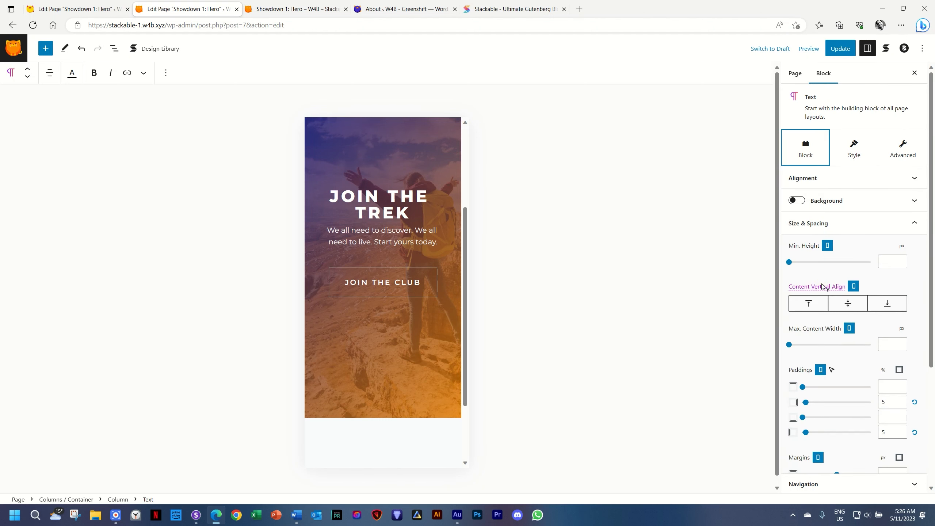
scroll(836, 360, "down", 3)
left_click(886, 301)
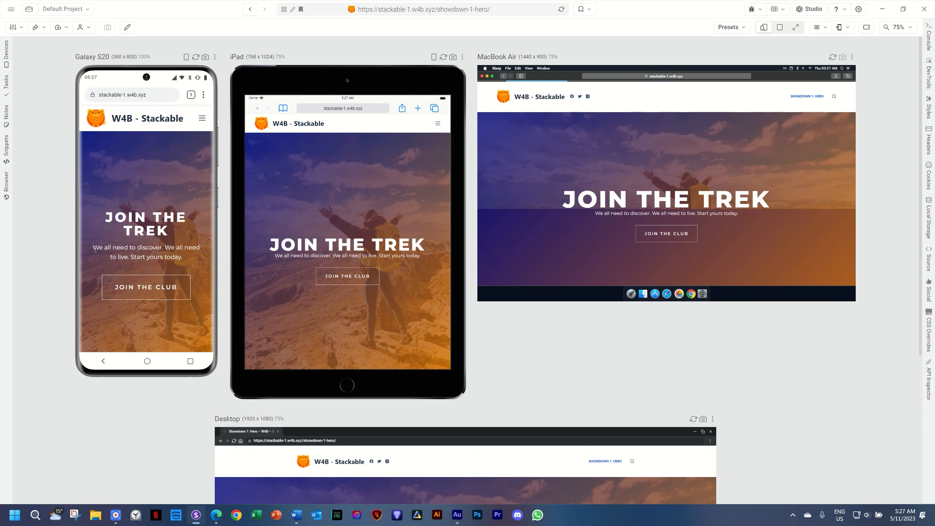
Examine the updated hero section on the phone, tablet, laptop and desktop screens of the multi-device preview
scroll(241, 195, "down", 5)
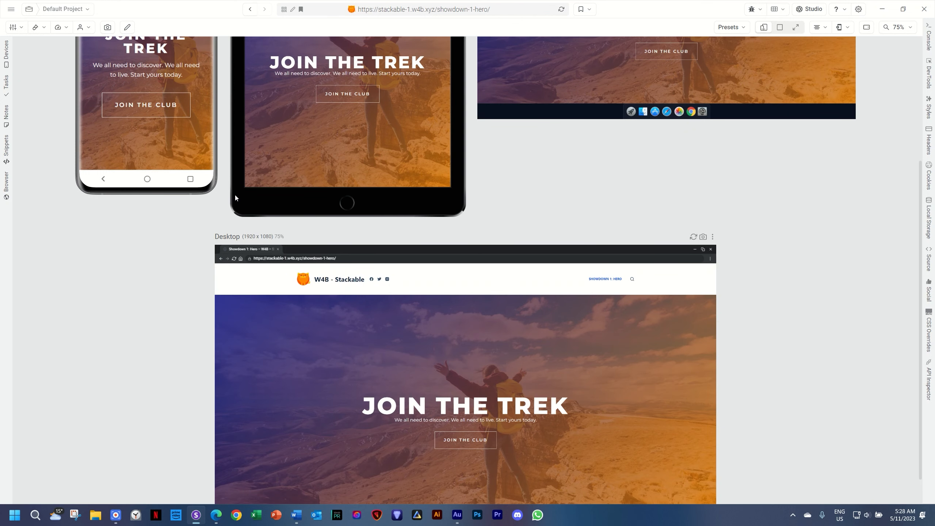
scroll(234, 193, "up", 5)
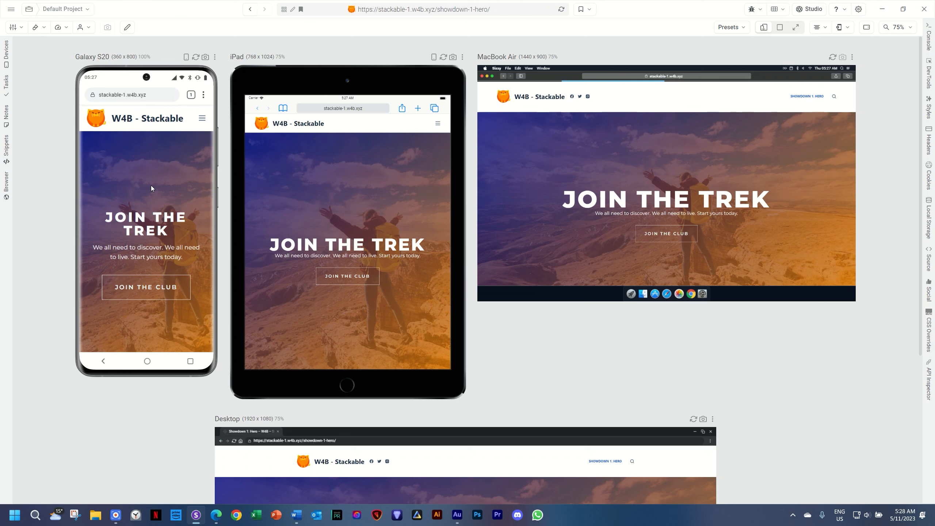
scroll(180, 234, "down", 1)
scroll(180, 235, "up", 1)
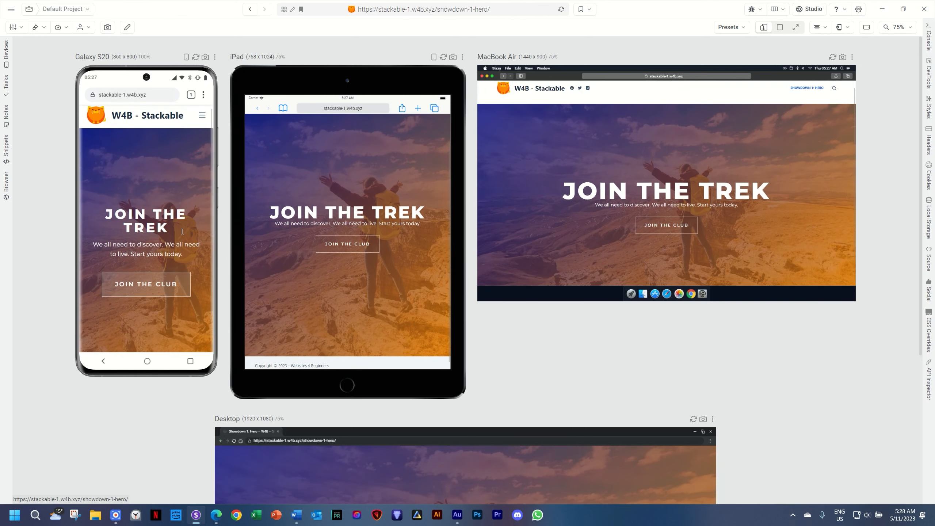
scroll(179, 225, "down", 1)
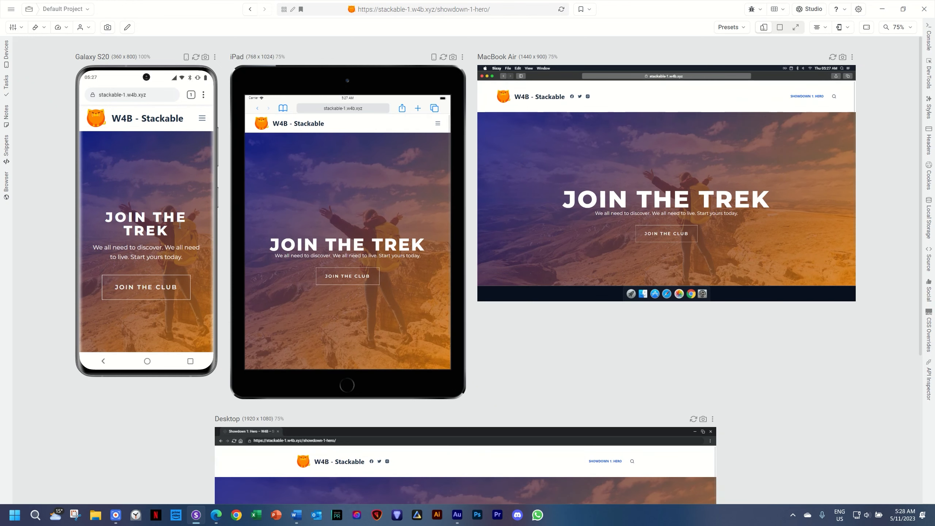
scroll(180, 226, "down", 3)
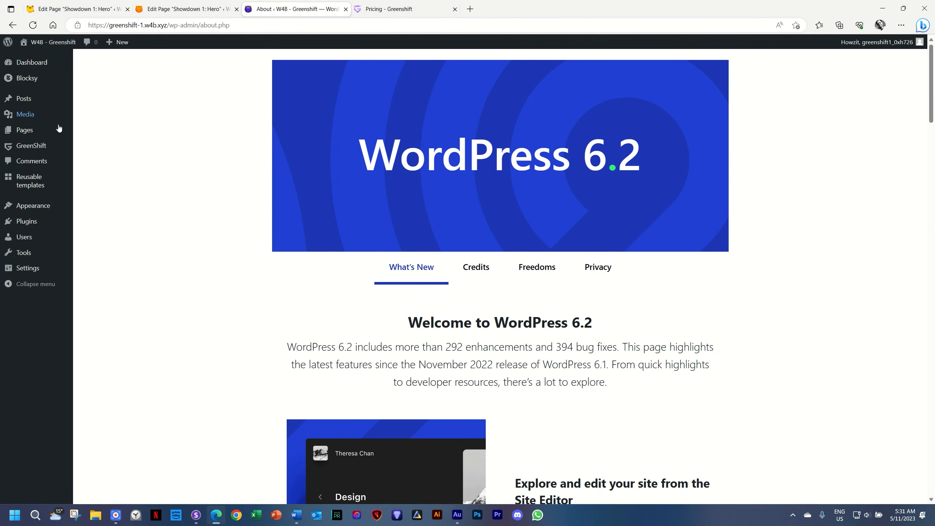
Review the installed plugins of the Greenshift WordPress site in Edge and open its list of pages
mouse_move(40, 204)
mouse_move(44, 222)
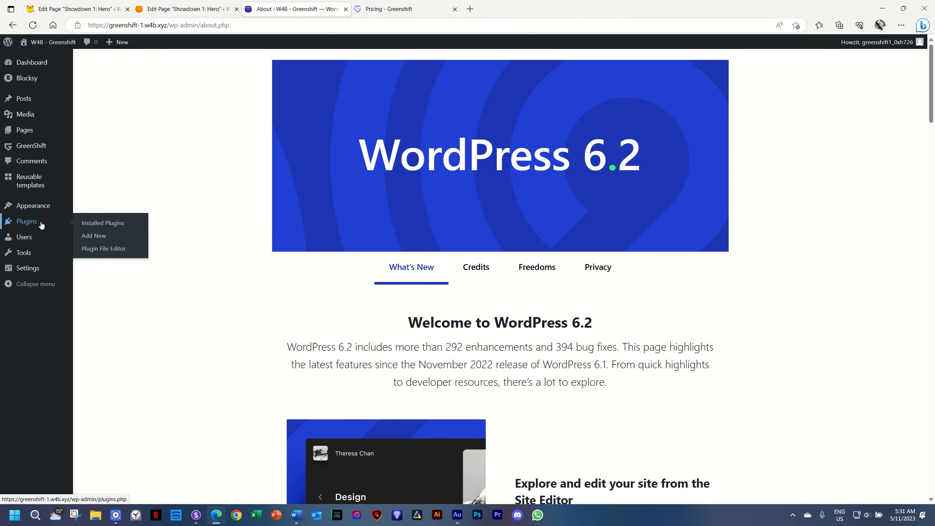
left_click(91, 221)
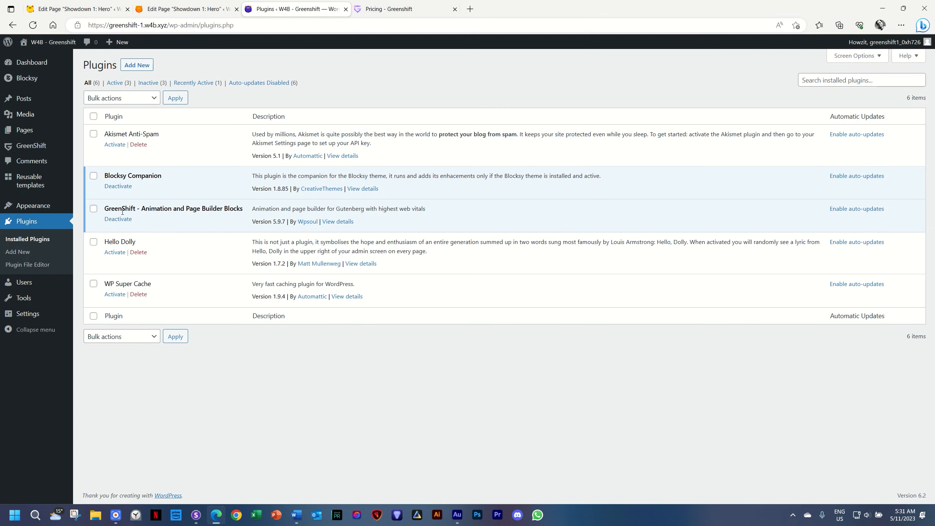
mouse_move(29, 105)
left_click(25, 130)
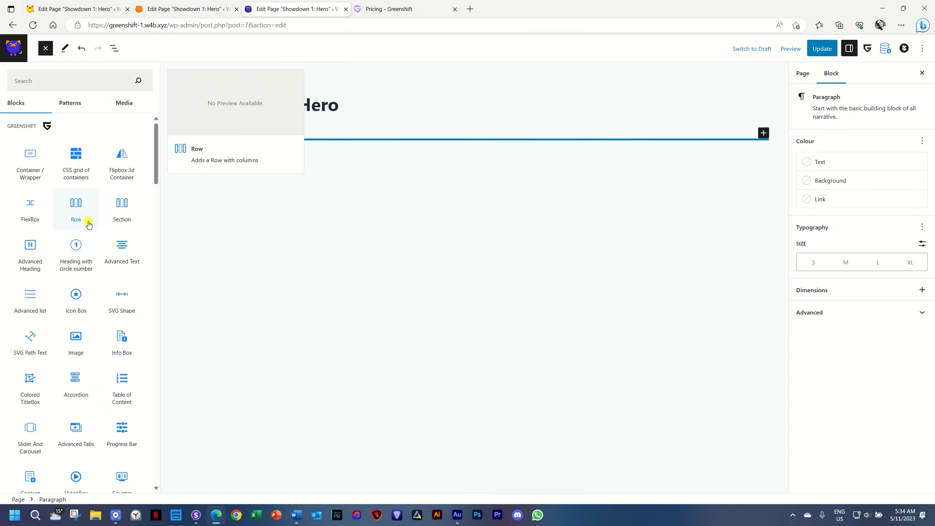
Insert a single-column GreenShift Row block and add an Advanced Heading reading "Join the Trek" inside it
left_click(89, 225)
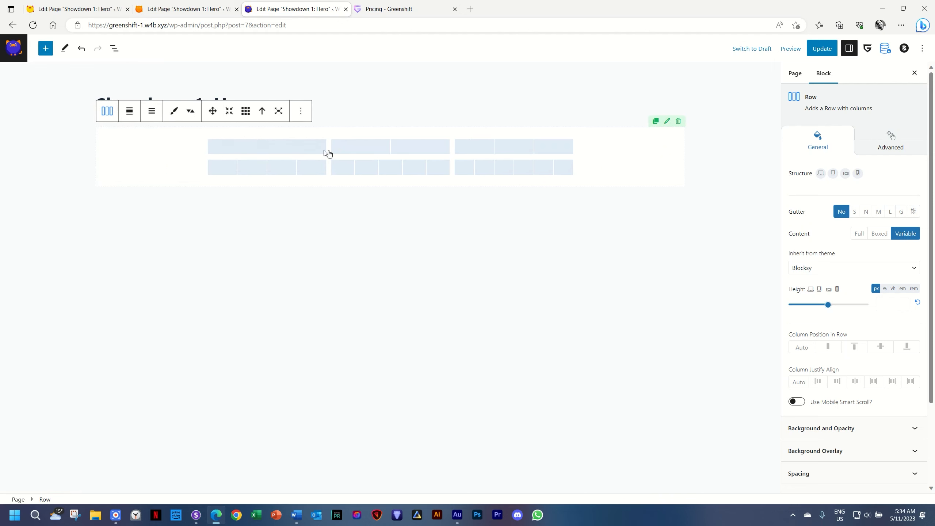
left_click(293, 150)
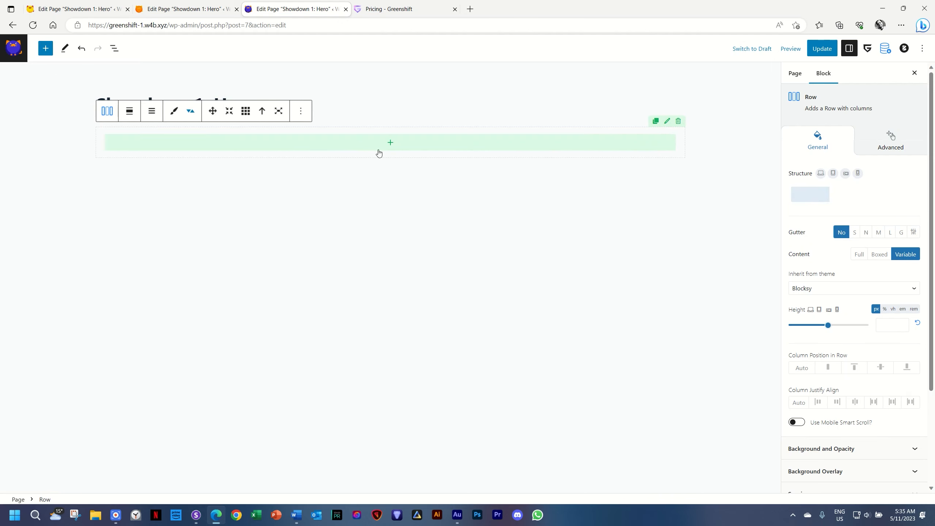
left_click(390, 144)
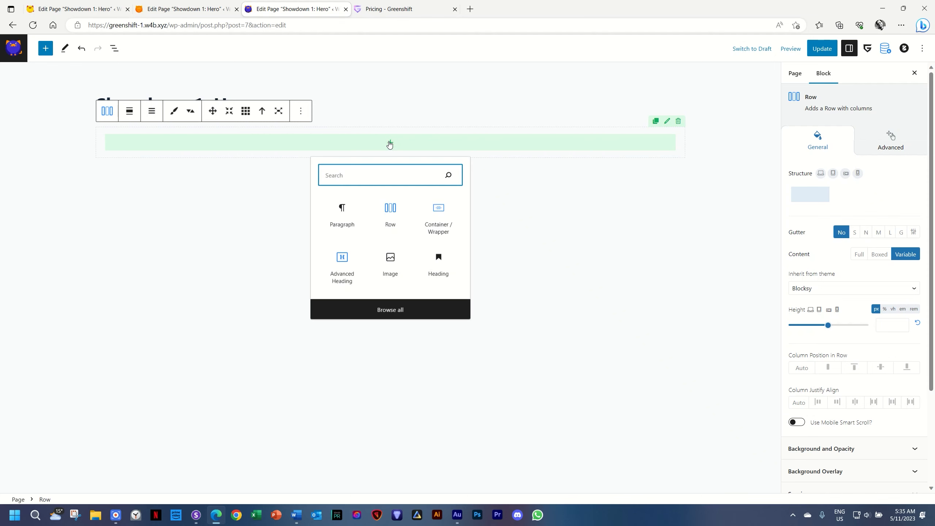
type("heading")
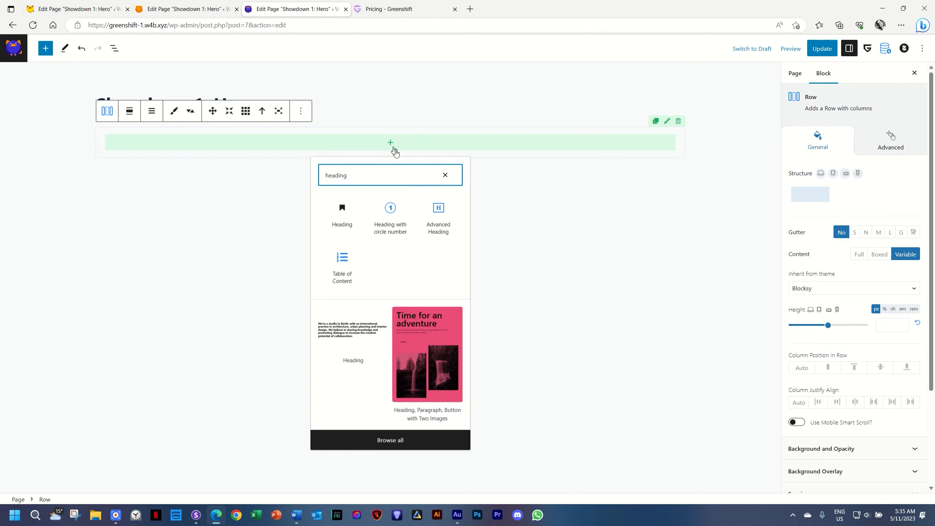
left_click(438, 211)
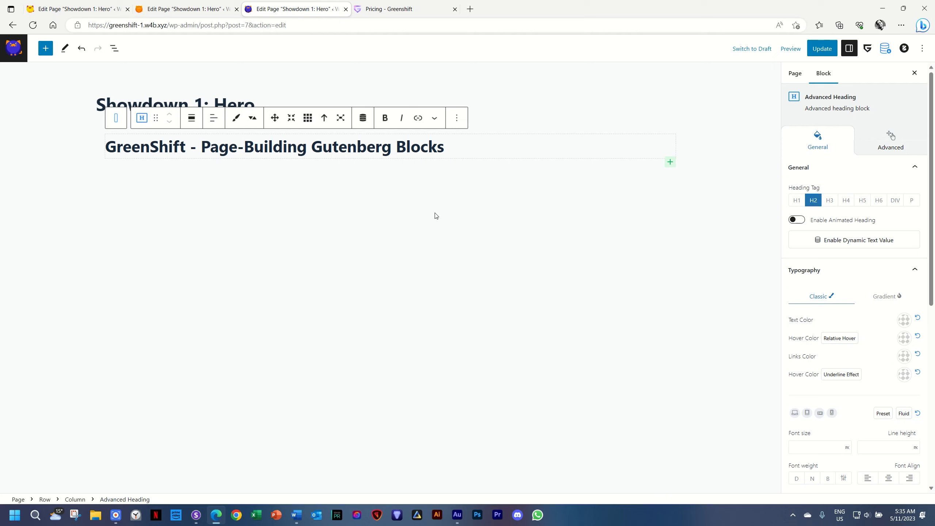
triple_click(324, 147)
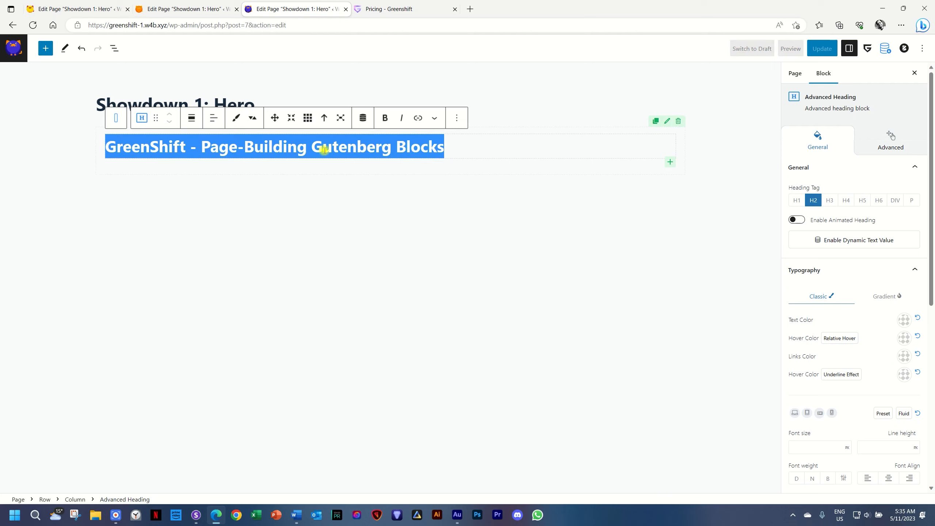
type("Join the Trek")
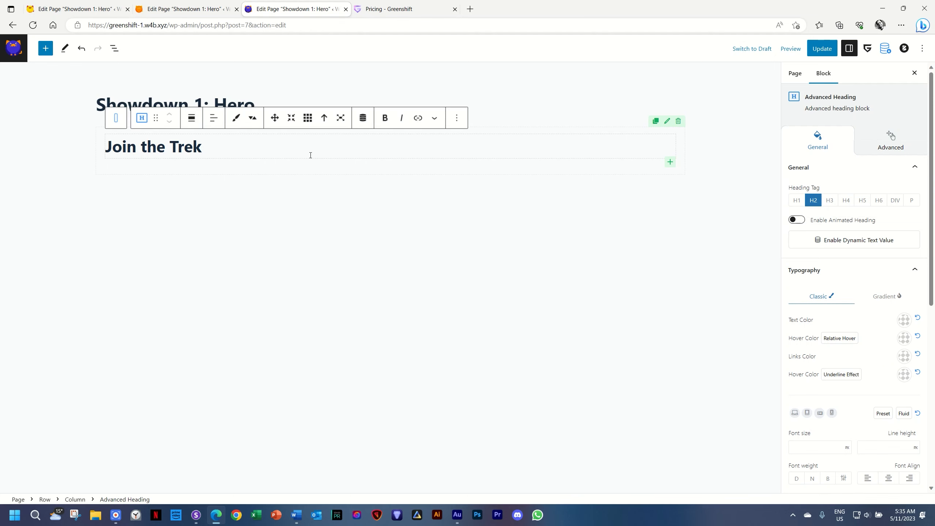
Set the GreenShift row containing the heading to full-width alignment
left_click(115, 121)
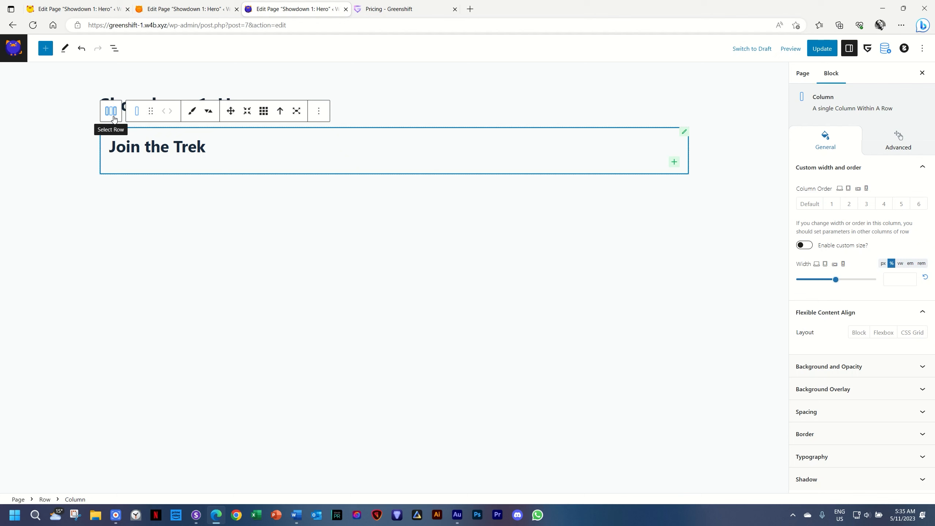
left_click(111, 113)
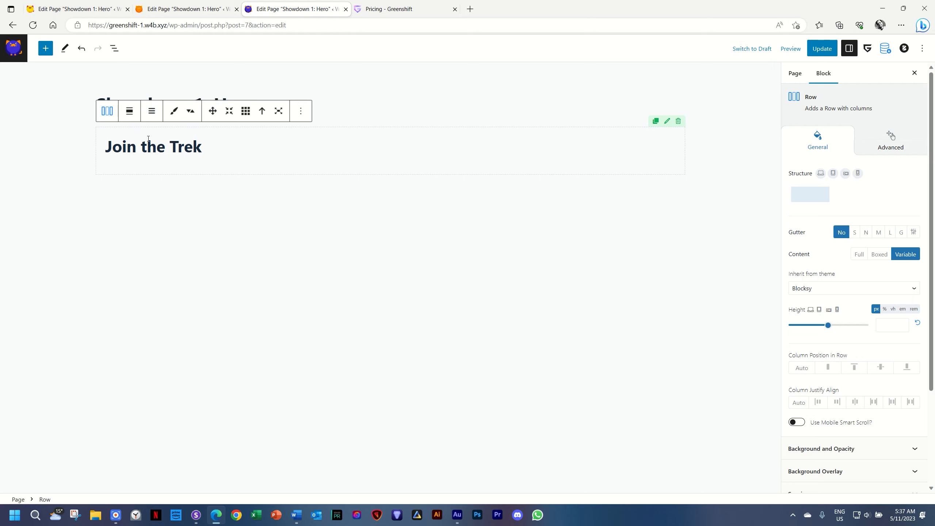
left_click(126, 112)
left_click(146, 177)
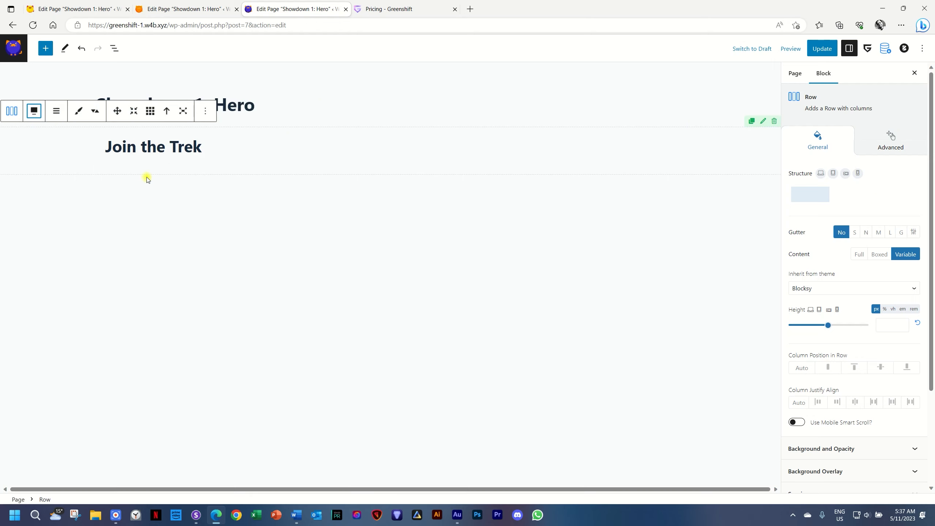
left_click(133, 154)
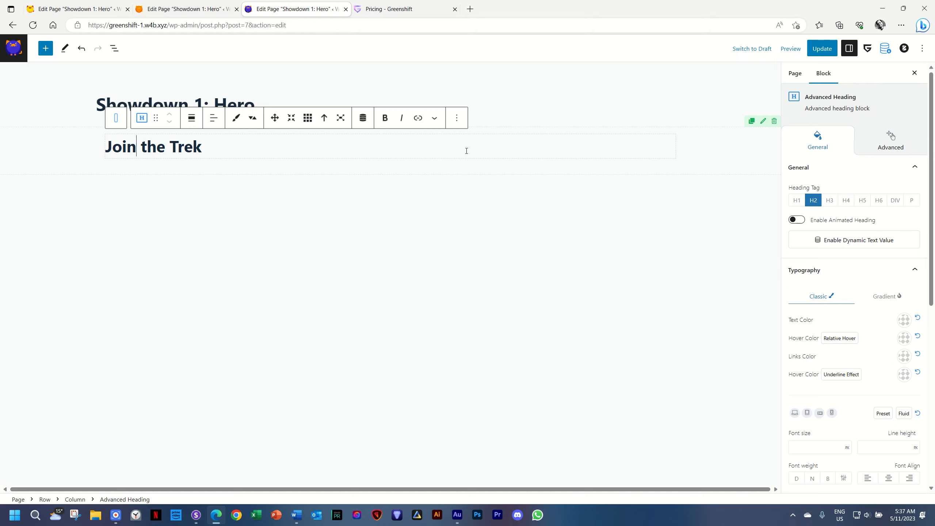
scroll(854, 257, "down", 3)
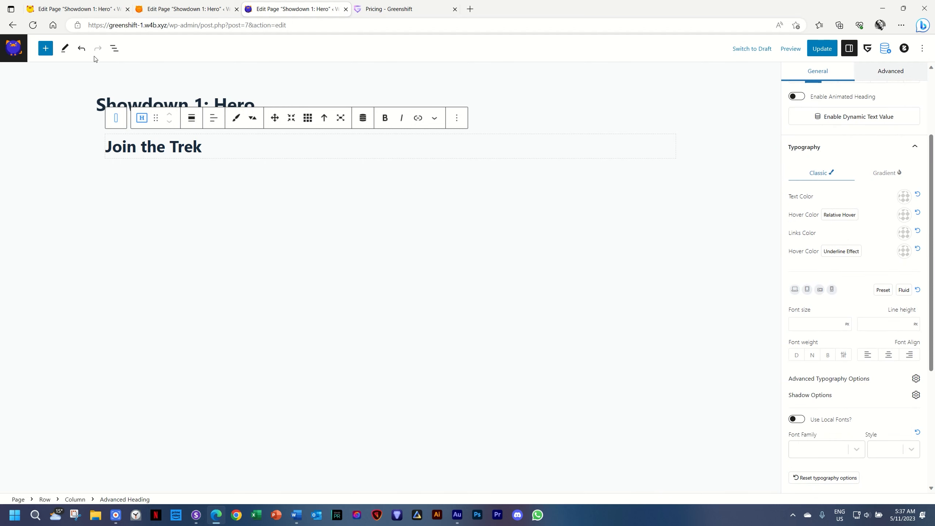
left_click(114, 48)
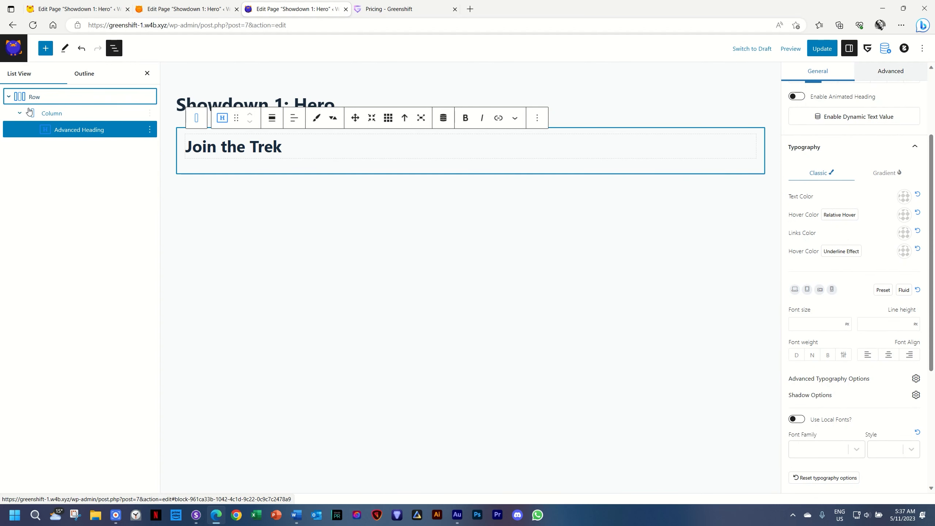
left_click(114, 48)
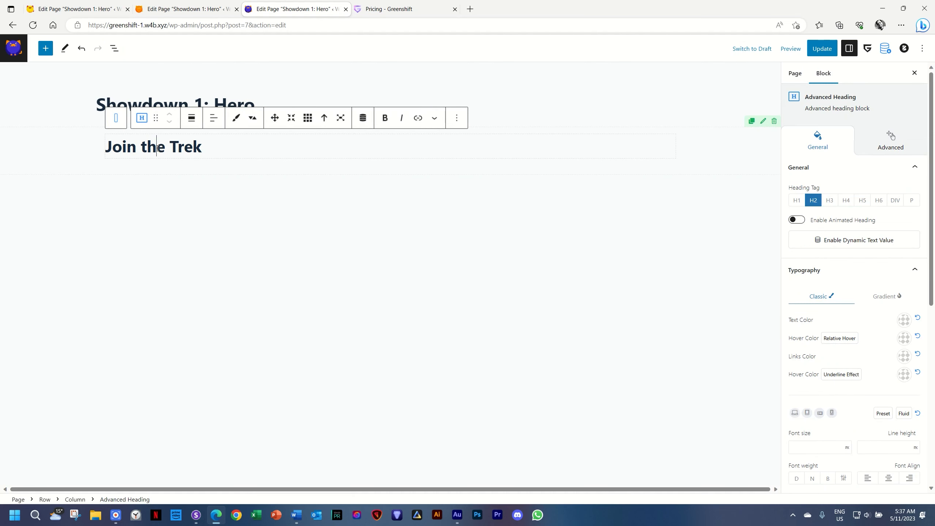
Set the height of the row around the heading to 100 vh
left_click(111, 119)
left_click(111, 110)
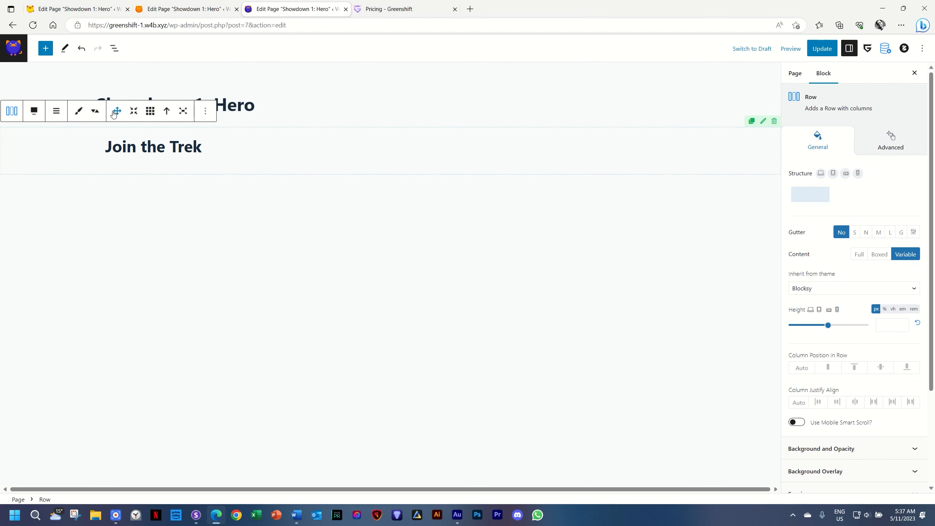
scroll(849, 254, "down", 3)
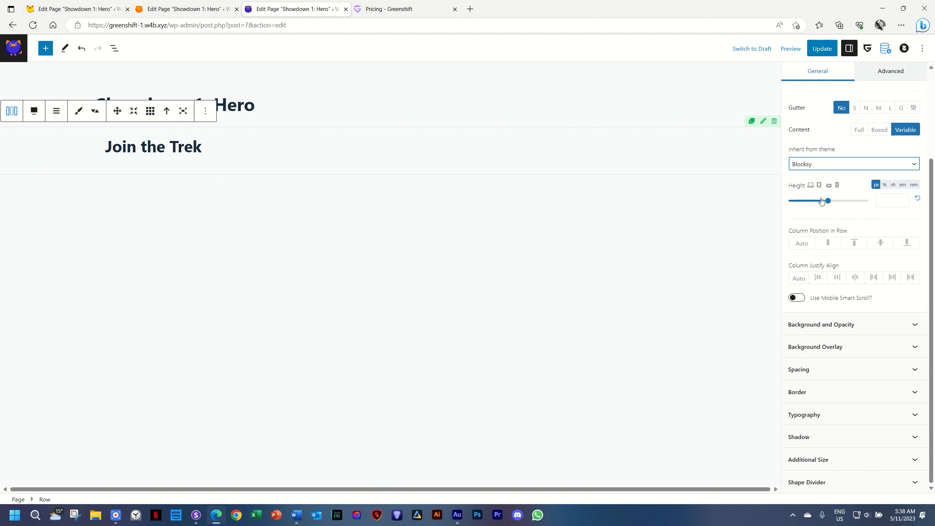
left_click(894, 185)
left_click(890, 200)
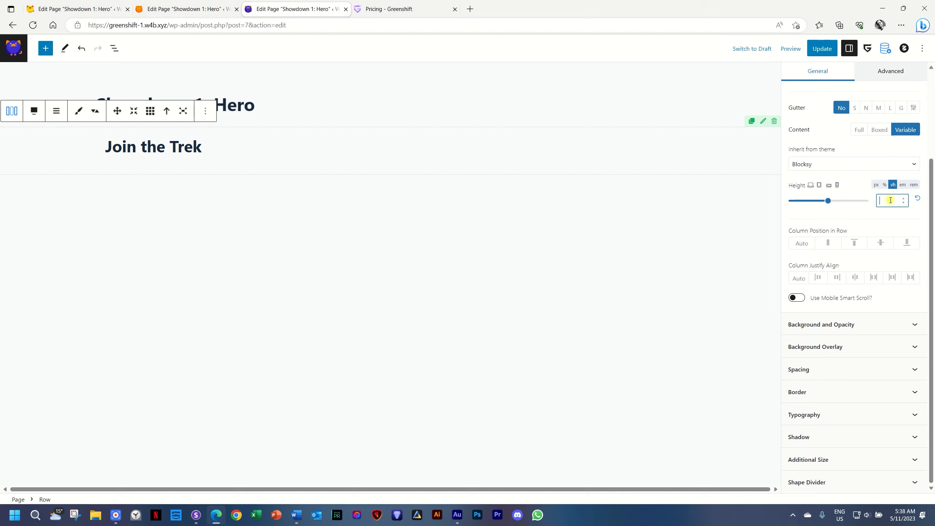
type("100")
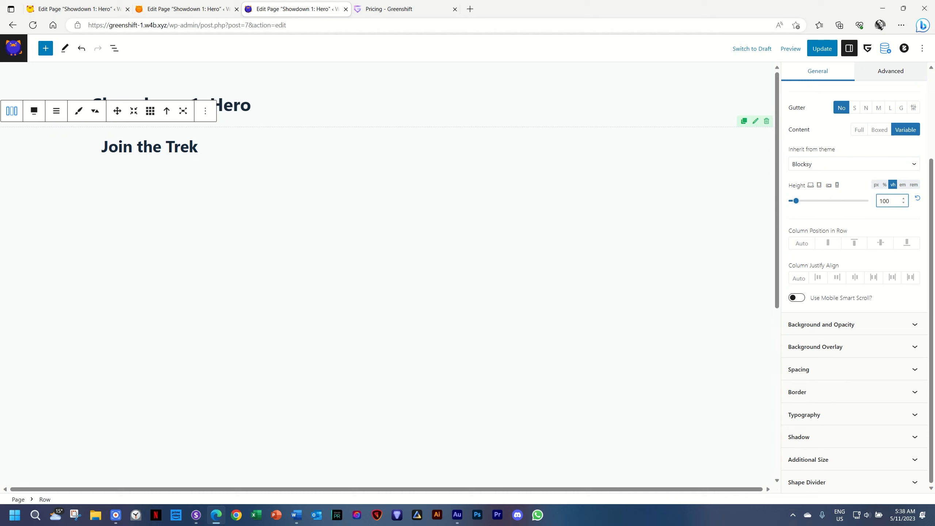
Set Showdown-1.jpg from the media library as the row's background image
left_click(857, 334)
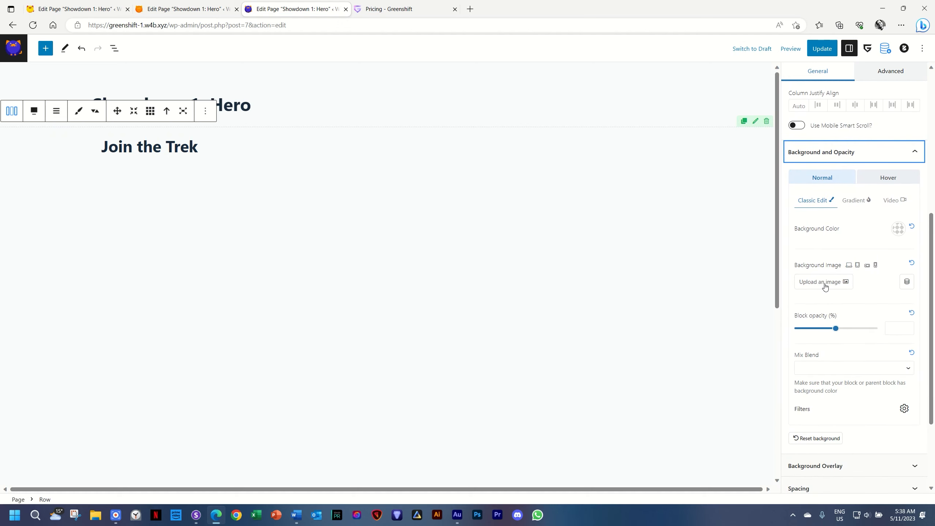
left_click(825, 283)
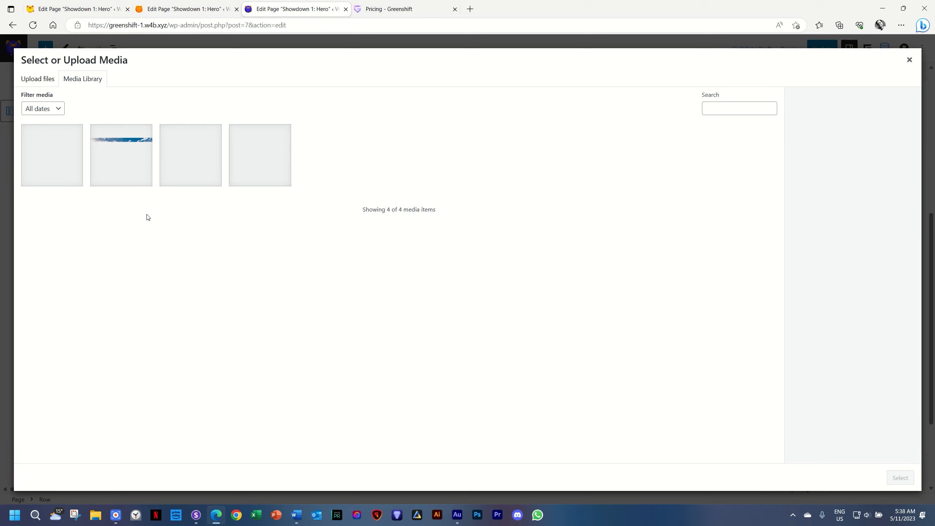
left_click(79, 156)
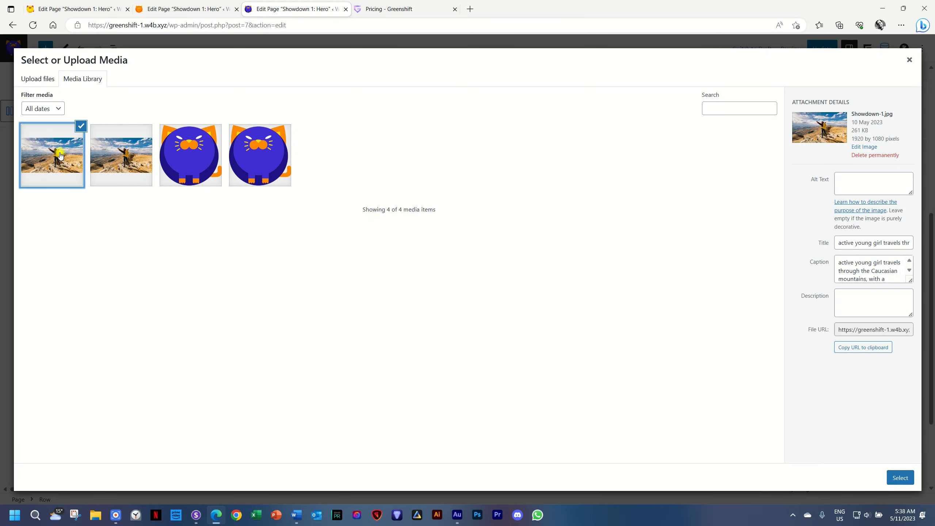
left_click(905, 477)
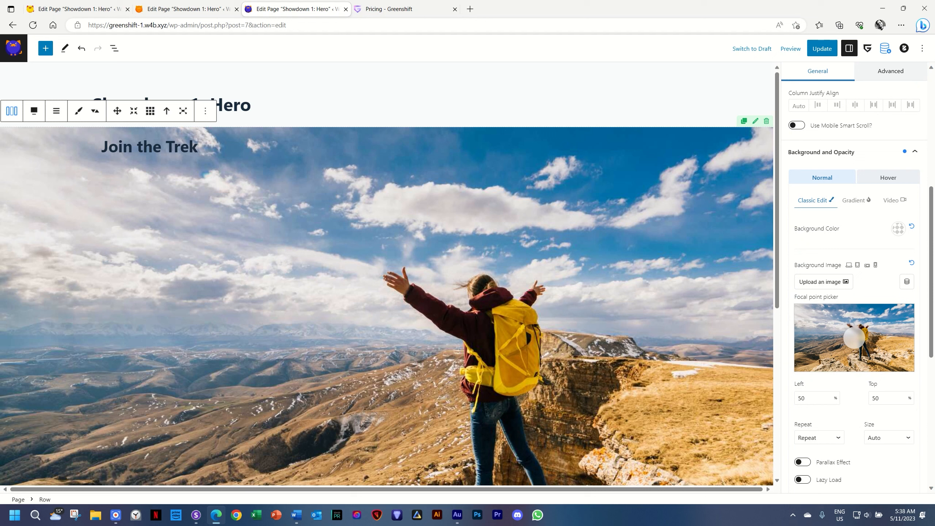
scroll(837, 226, "down", 3)
scroll(838, 229, "up", 10)
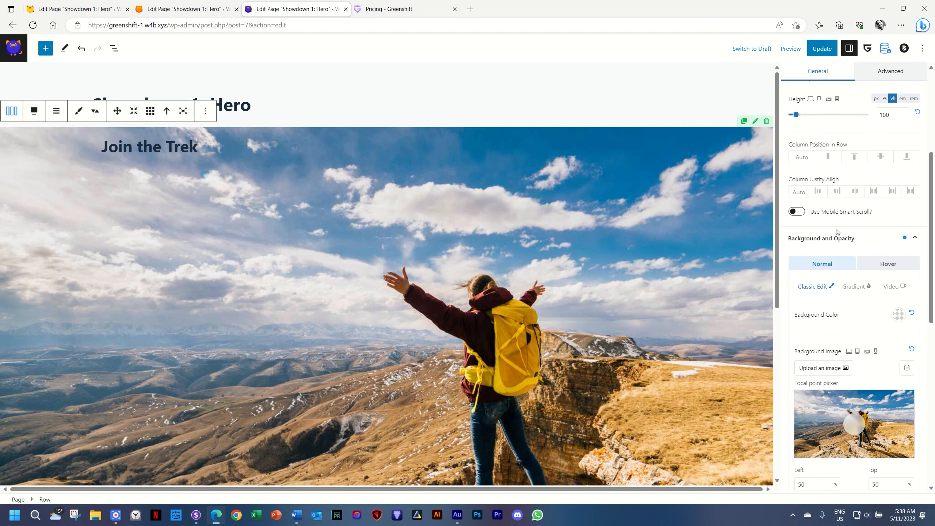
Add a gradient background overlay to the row with start color 00067D and reduce that color's opacity slightly, to 00067DDB
left_click(813, 346)
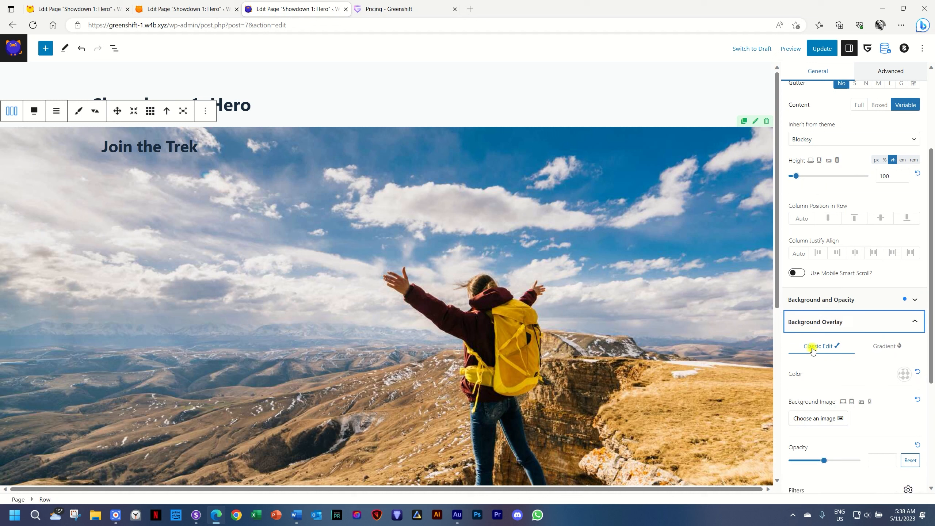
scroll(910, 295, "down", 5)
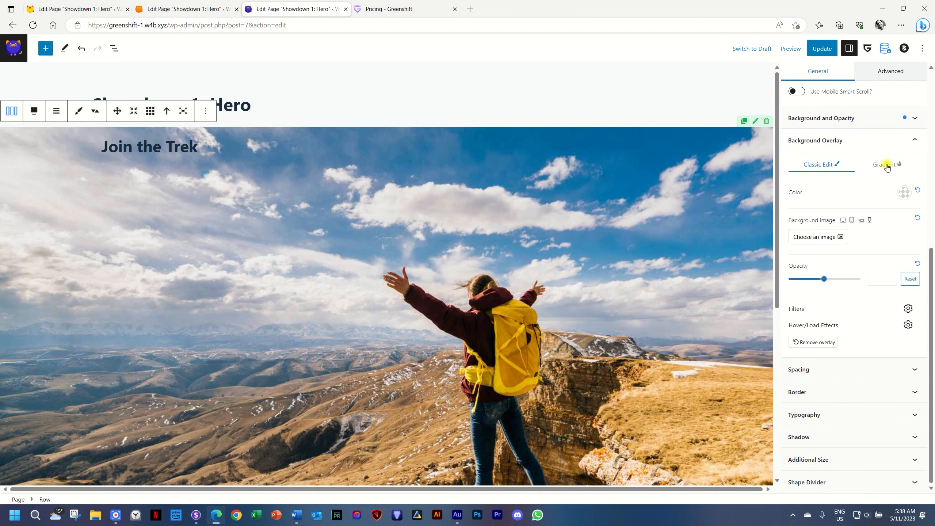
left_click(886, 165)
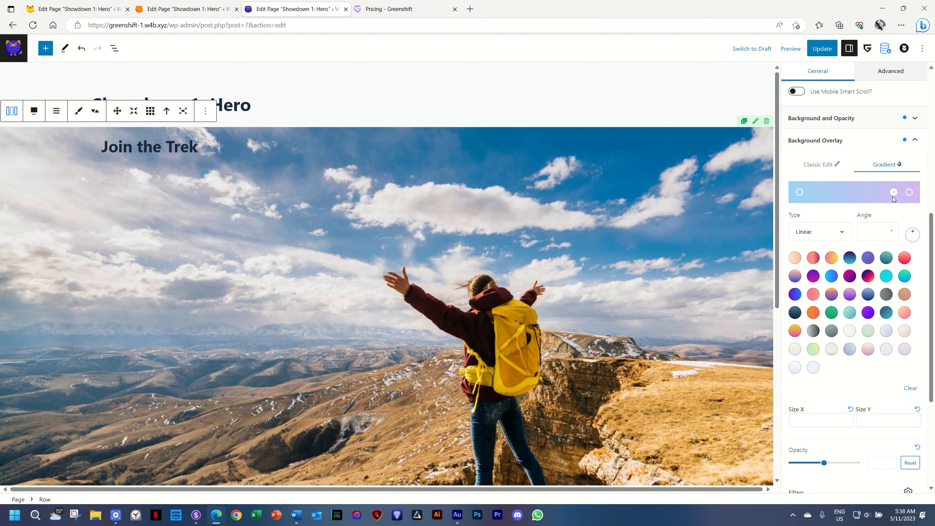
left_click(800, 193)
left_click(778, 368)
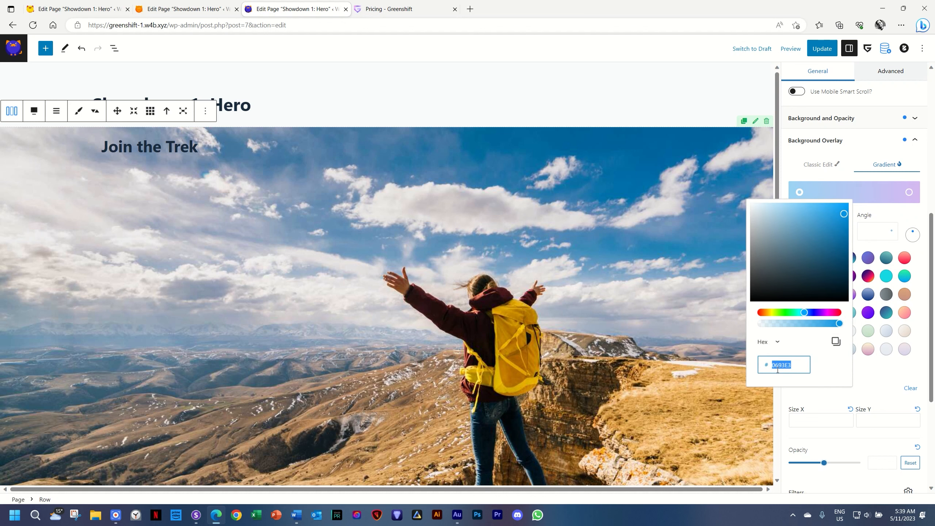
type("00067D")
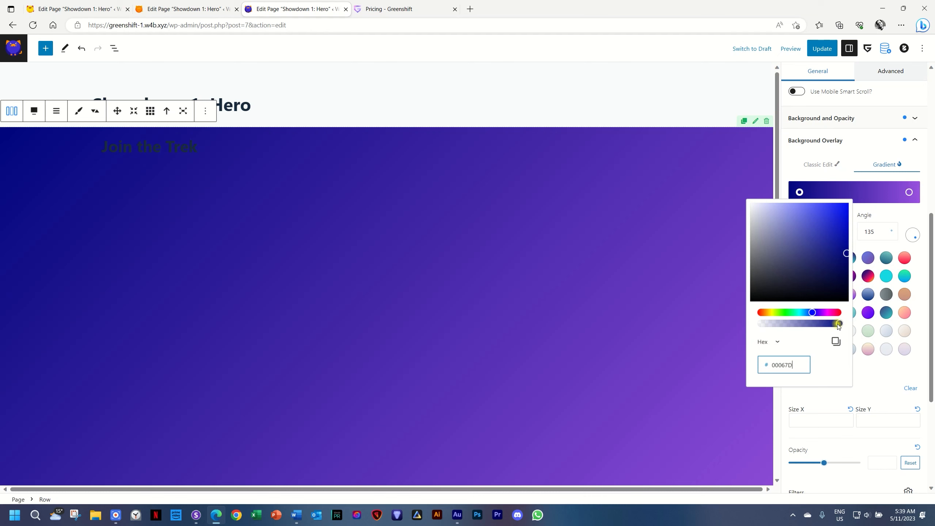
left_click_drag(836, 323, 829, 324)
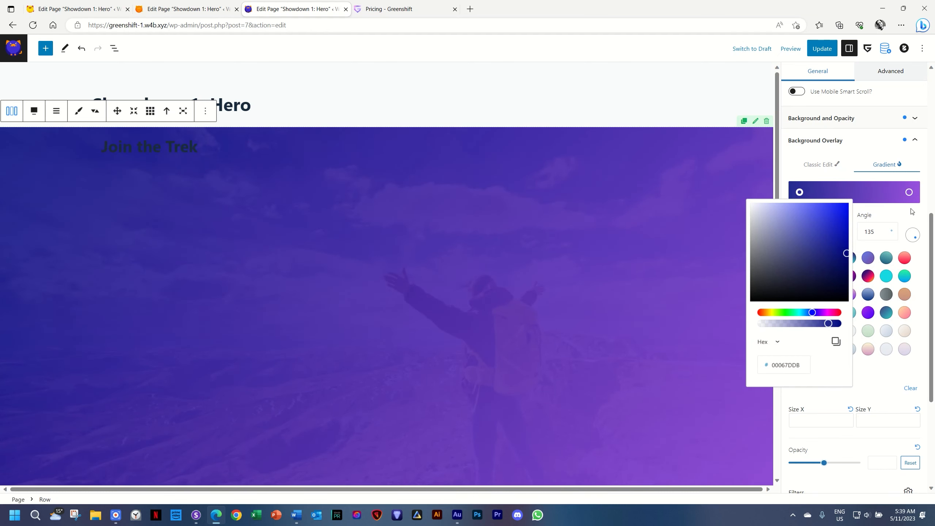
Set the overlay gradient's end color to E47A00 and lower its opacity to an alpha of D1
left_click(909, 192)
left_click(871, 365)
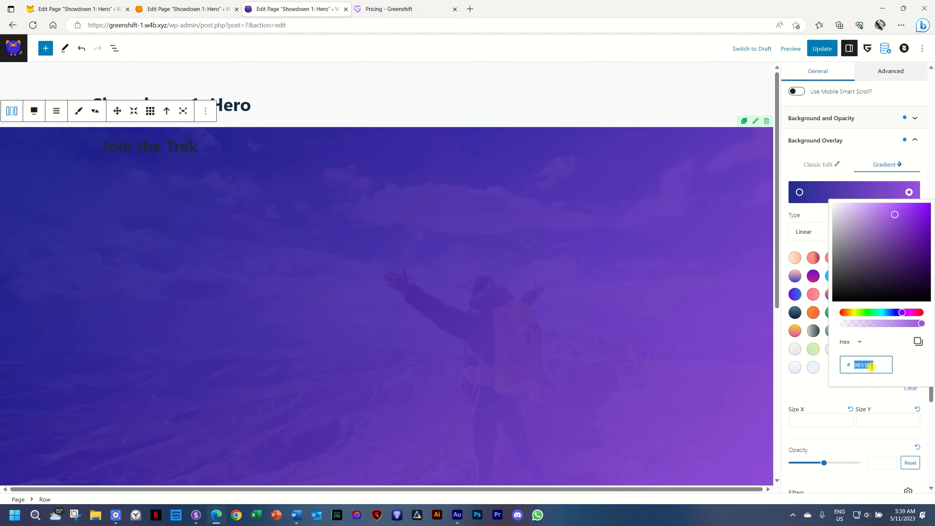
type("E47A00")
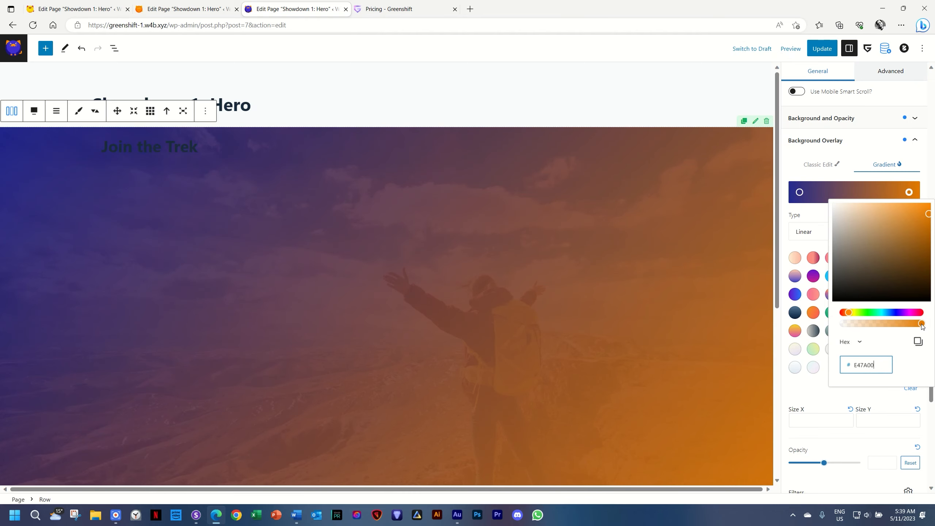
left_click_drag(922, 324, 908, 325)
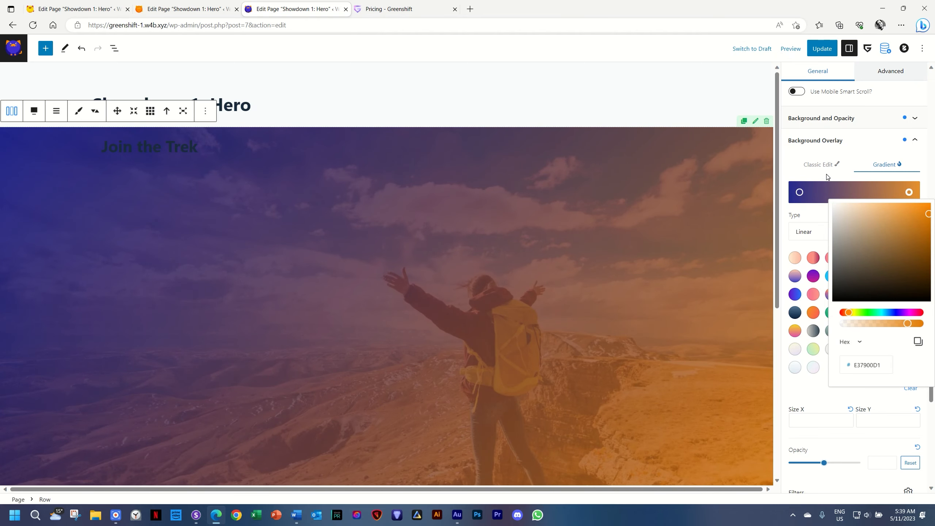
left_click(795, 389)
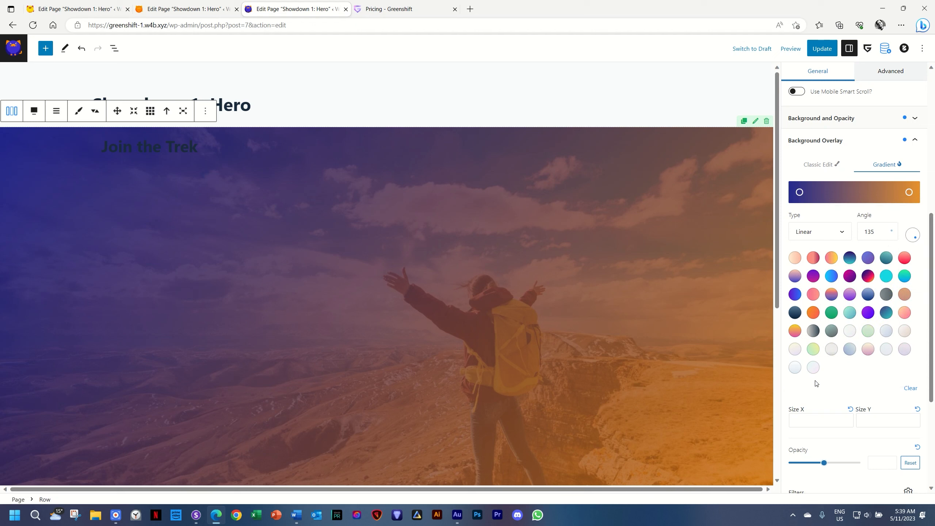
Check the overlay across the hero section and set the row's column position to vertically centered
scroll(816, 383, "down", 5)
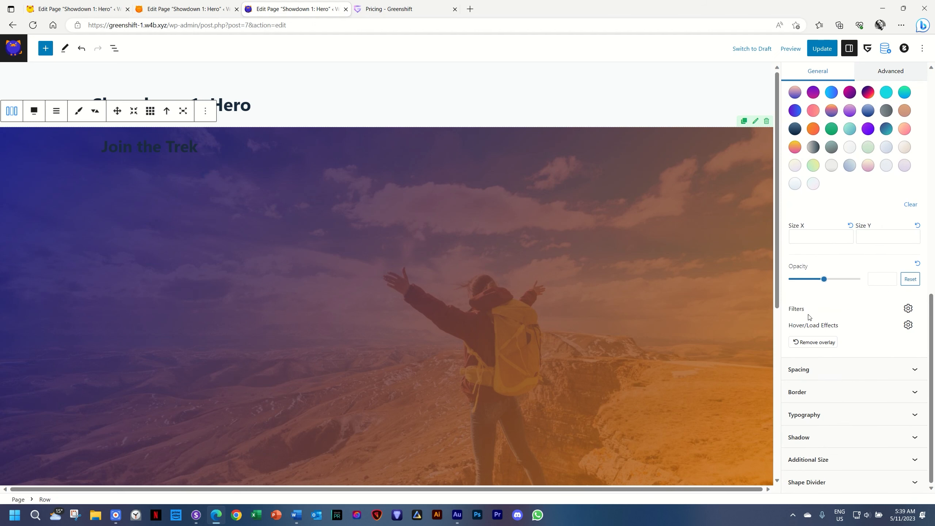
scroll(833, 323, "up", 5)
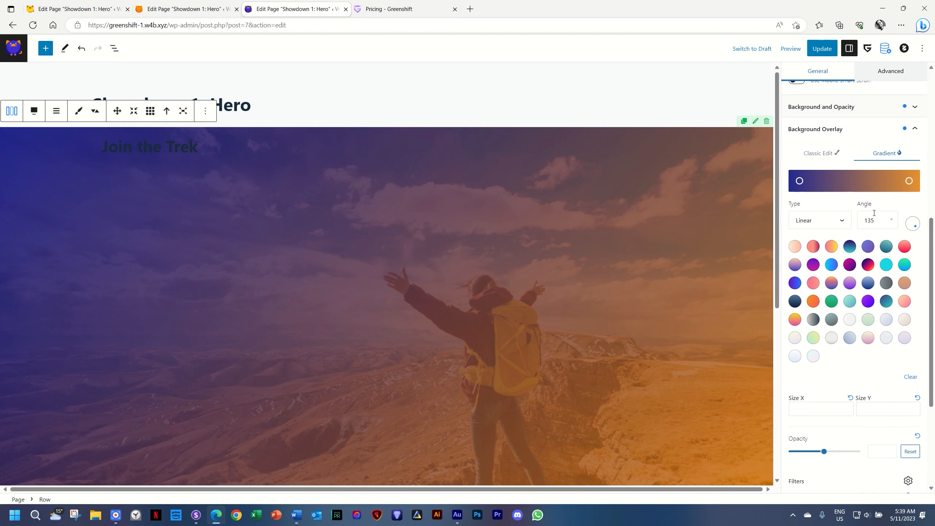
scroll(555, 293, "down", 6)
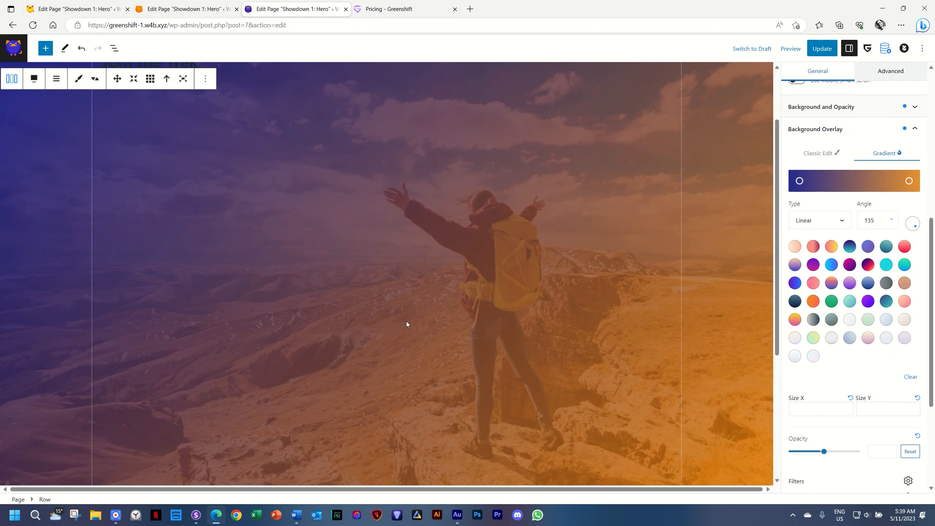
scroll(566, 325, "up", 7)
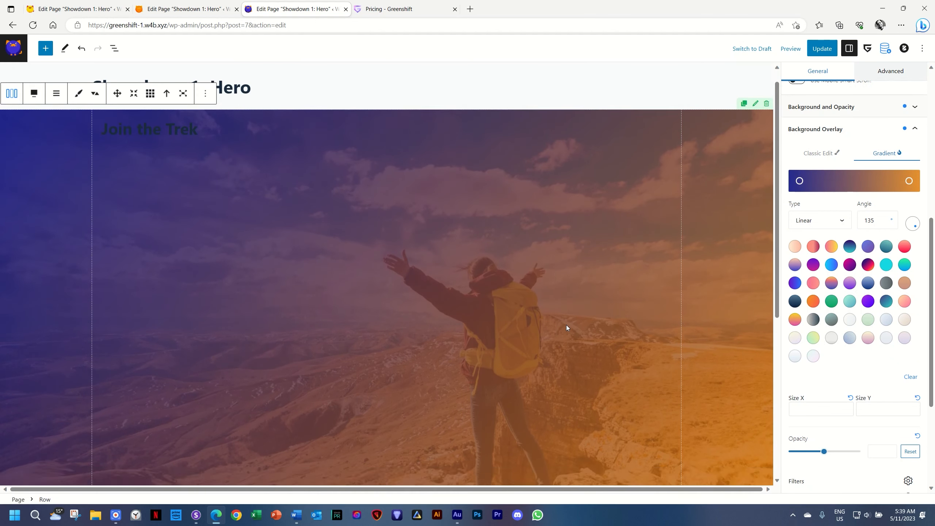
scroll(566, 324, "down", 2)
scroll(202, 190, "up", 2)
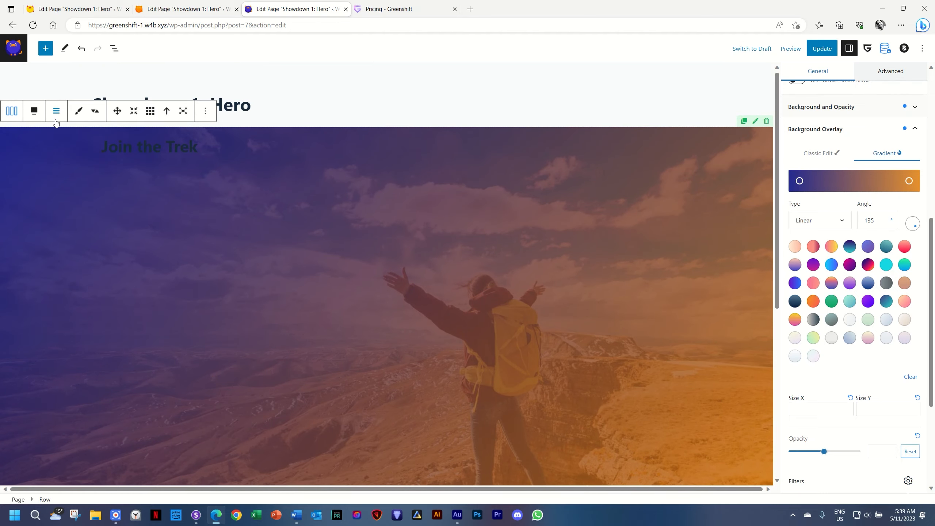
left_click(10, 115)
left_click(9, 115)
scroll(817, 254, "up", 8)
scroll(827, 241, "down", 5)
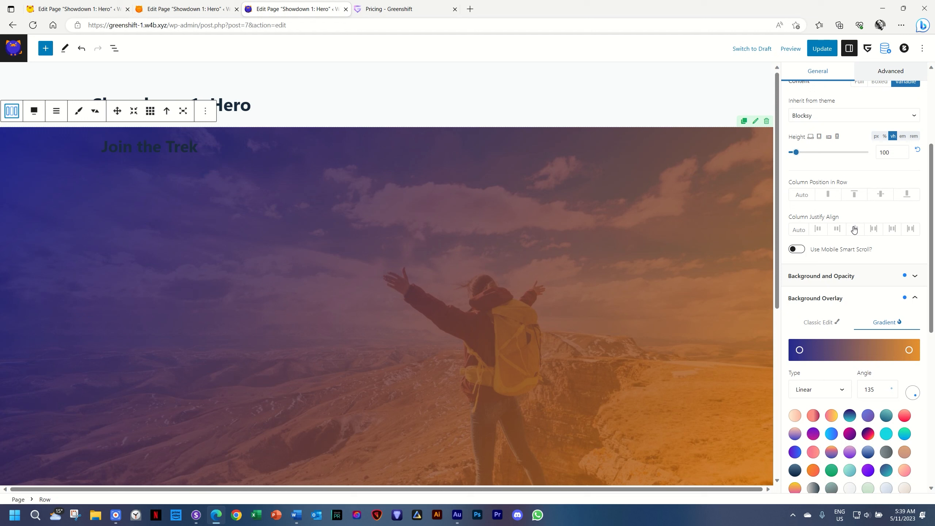
left_click(881, 194)
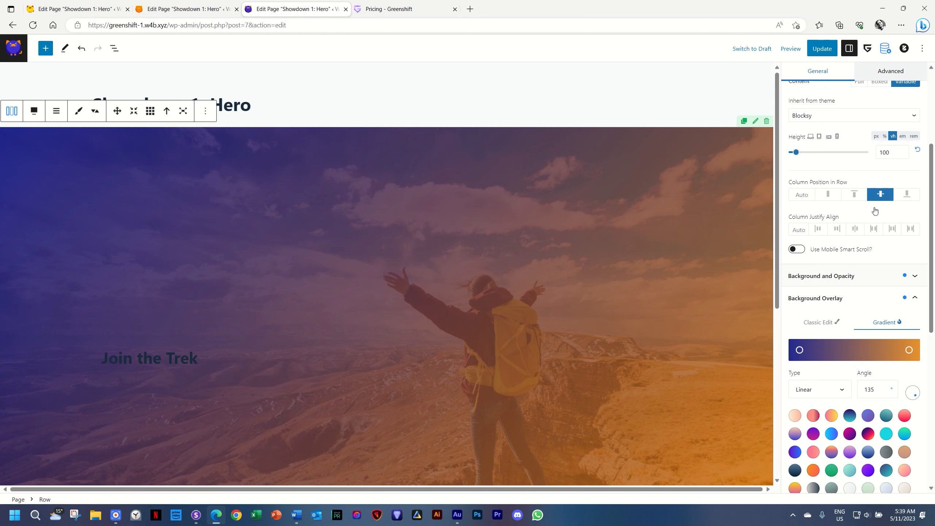
Change the "Join the Trek" heading's tag to H1
left_click(127, 355)
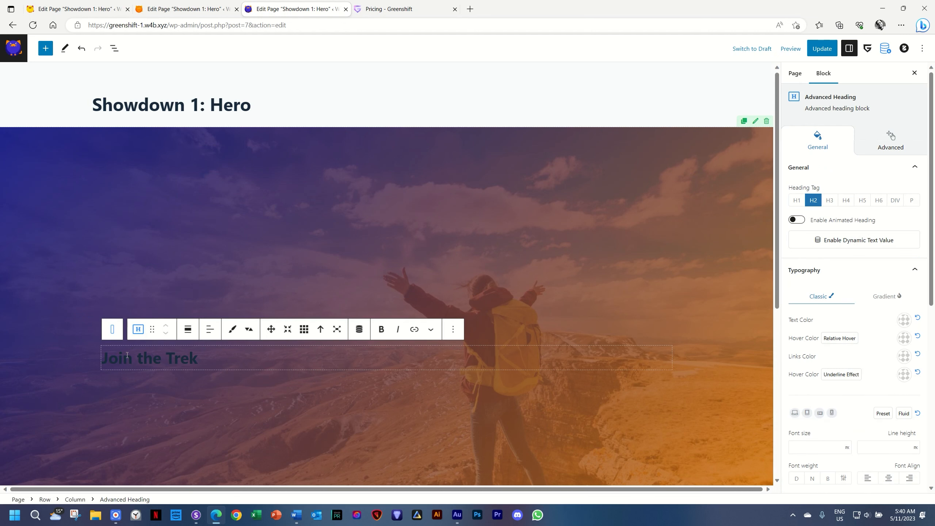
left_click(796, 200)
scroll(851, 230, "down", 5)
scroll(858, 199, "up", 2)
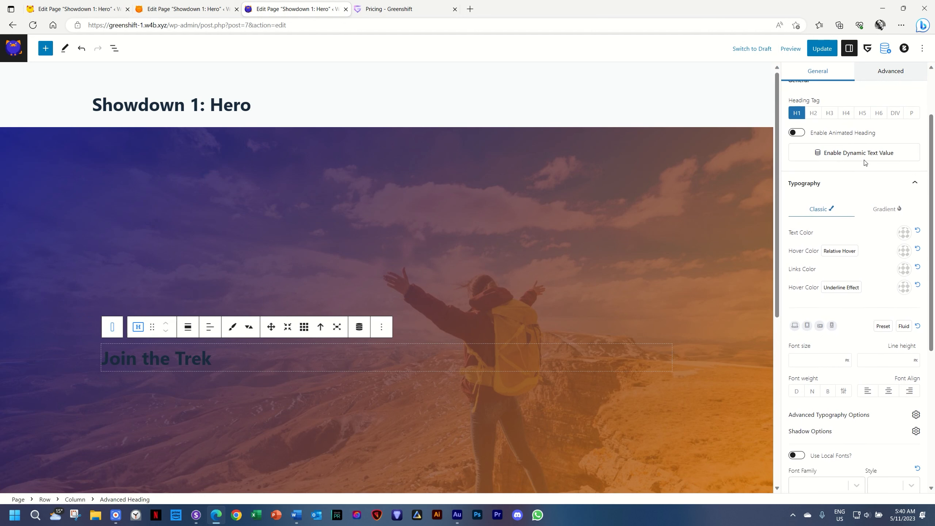
Center-align the "Join the Trek" heading and set its font size to 90 px
scroll(864, 168, "down", 2)
left_click(888, 305)
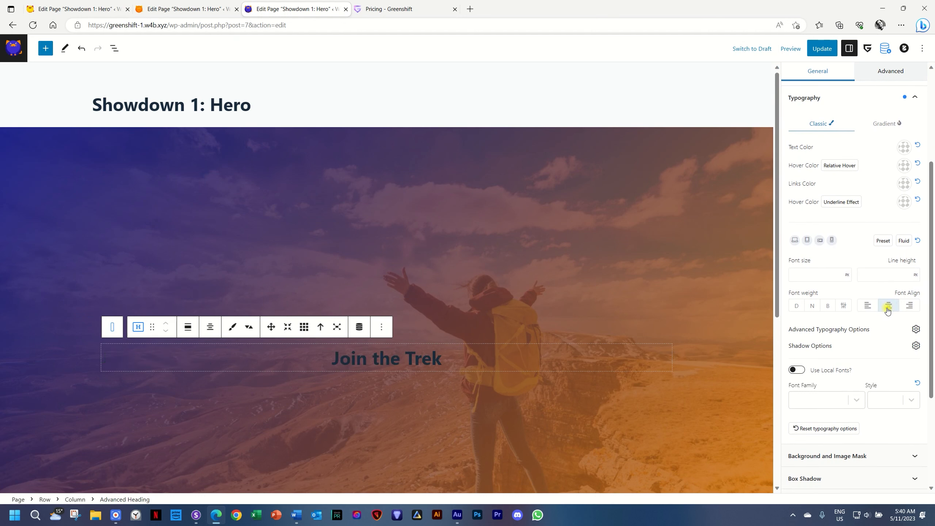
left_click(824, 273)
type("90")
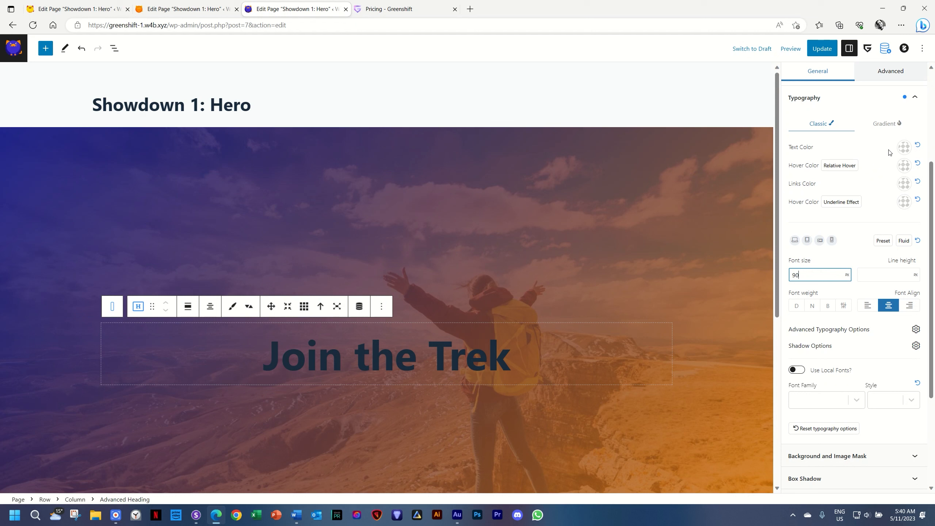
Set the "Join the Trek" heading's text color to white, FFFFFF
scroll(883, 197, "up", 3)
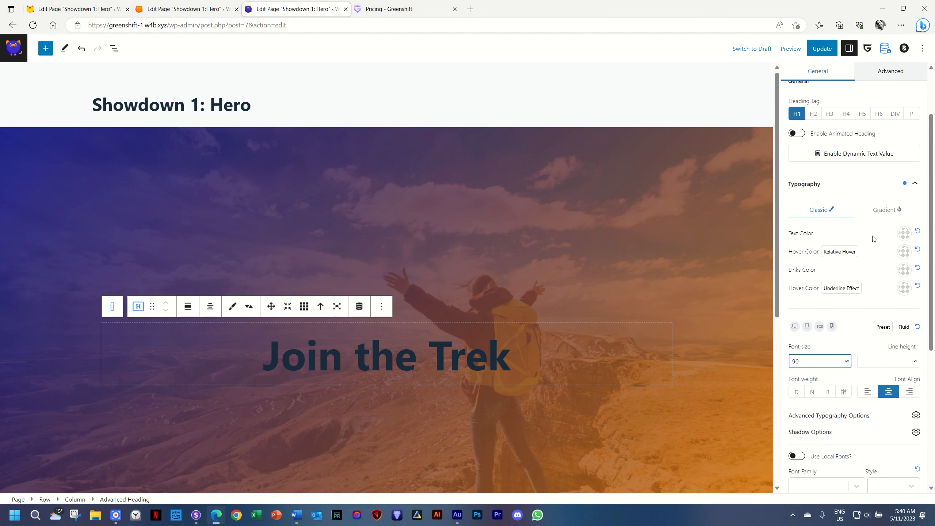
left_click(905, 233)
left_click_drag(837, 289, 805, 252)
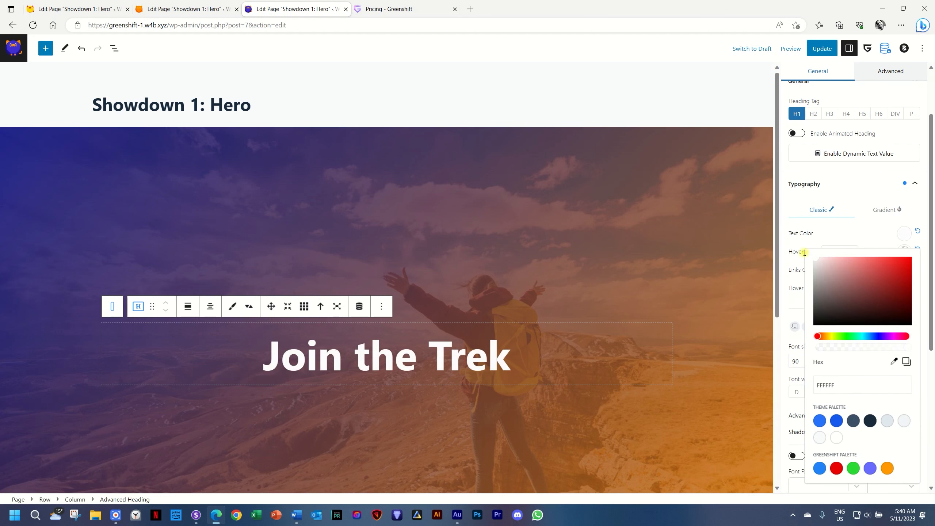
left_click(875, 239)
Set the "Join the Trek" heading's line height to 1 em
scroll(884, 239, "down", 3)
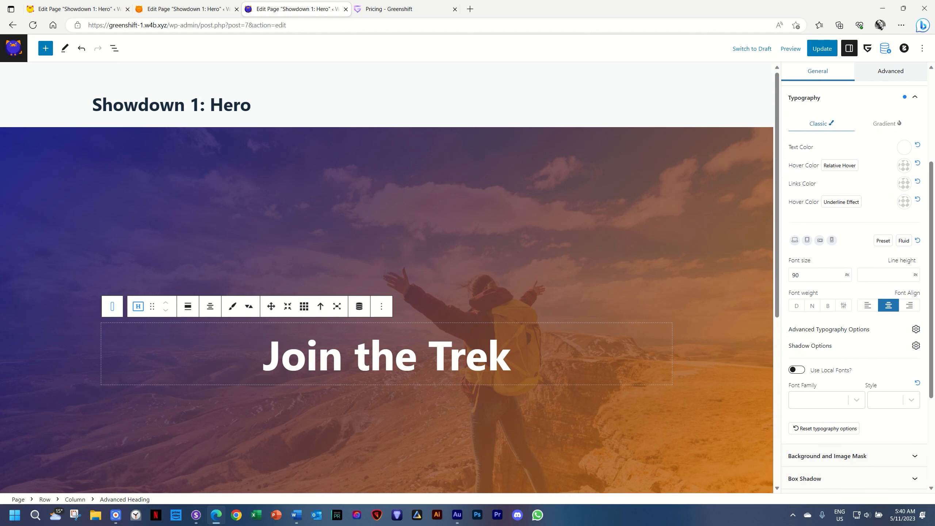
left_click(887, 277)
left_click(916, 274)
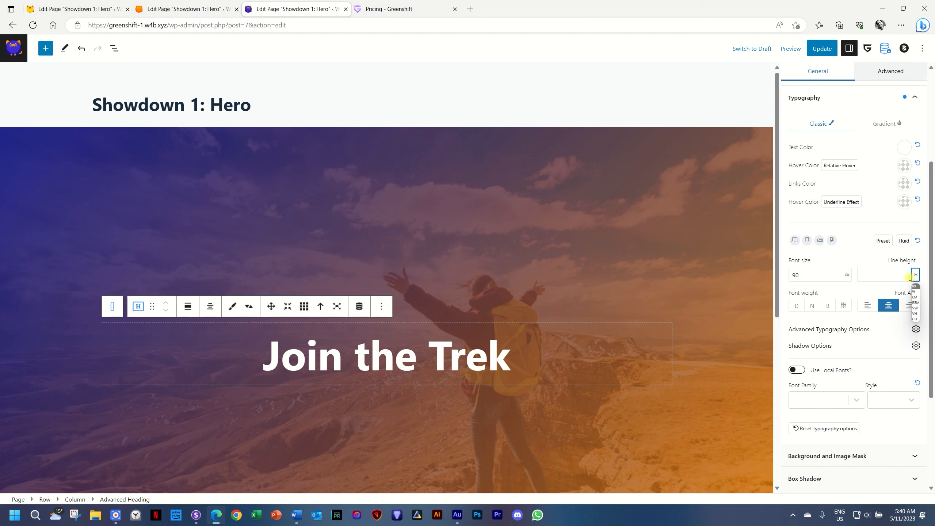
left_click(915, 297)
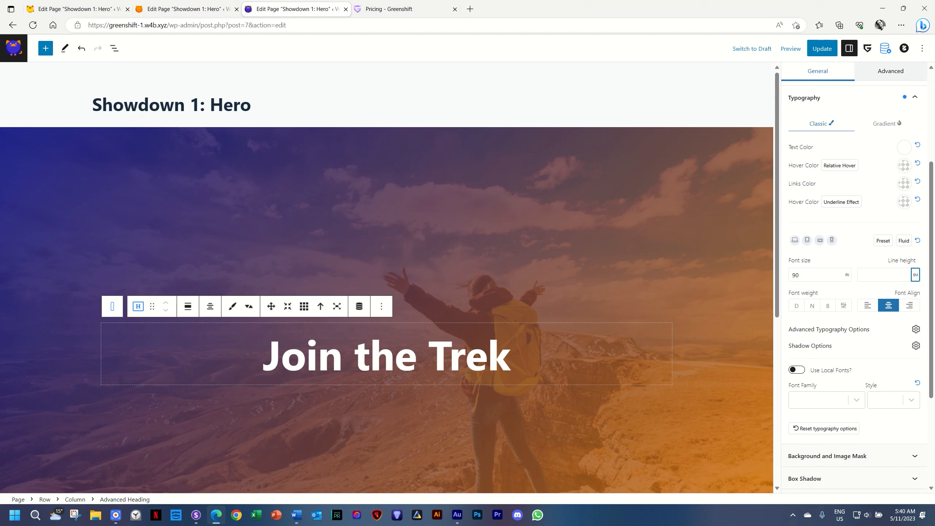
left_click(897, 273)
type("1")
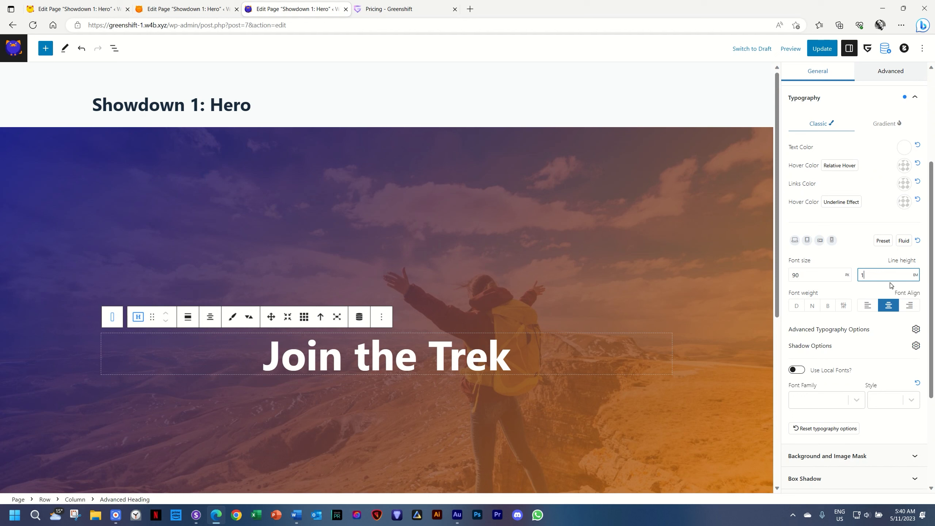
scroll(902, 331, "down", 2)
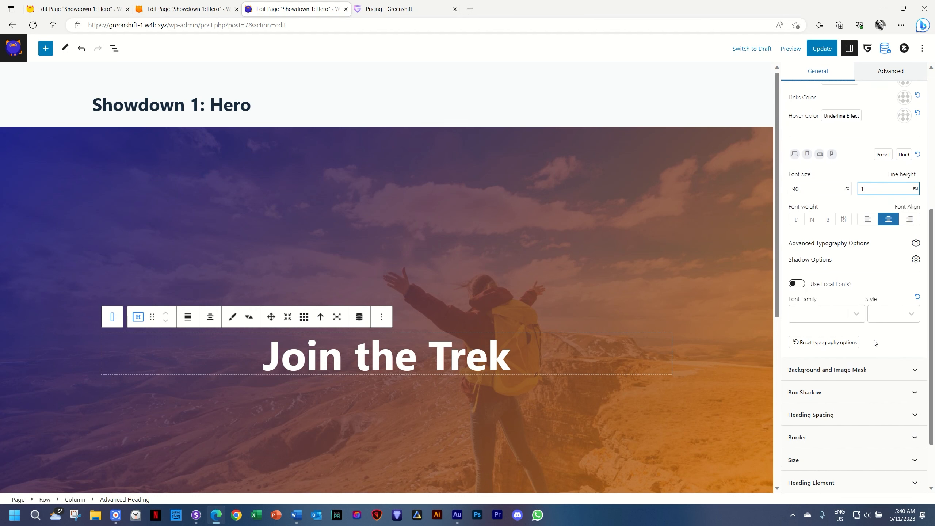
Change the "Join the Trek" heading's font family to Montserrat with style 800
scroll(876, 342, "up", 2)
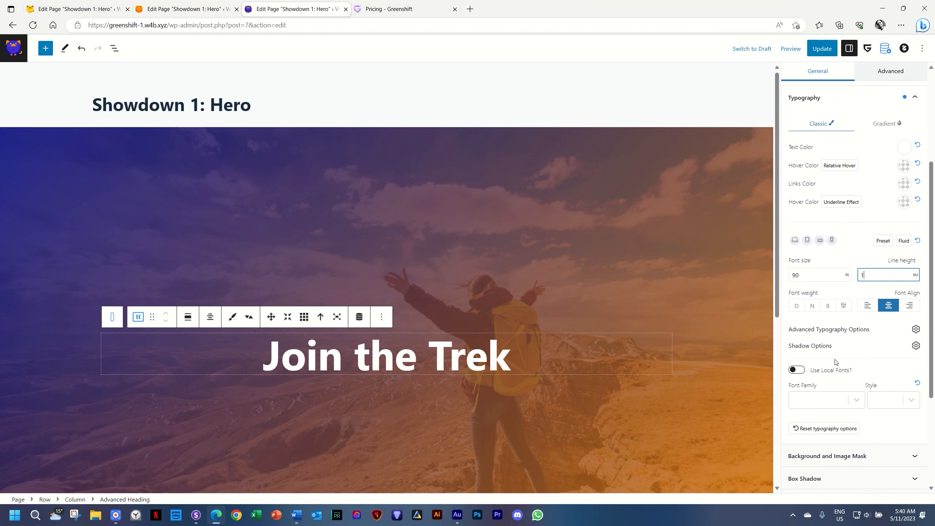
left_click(857, 401)
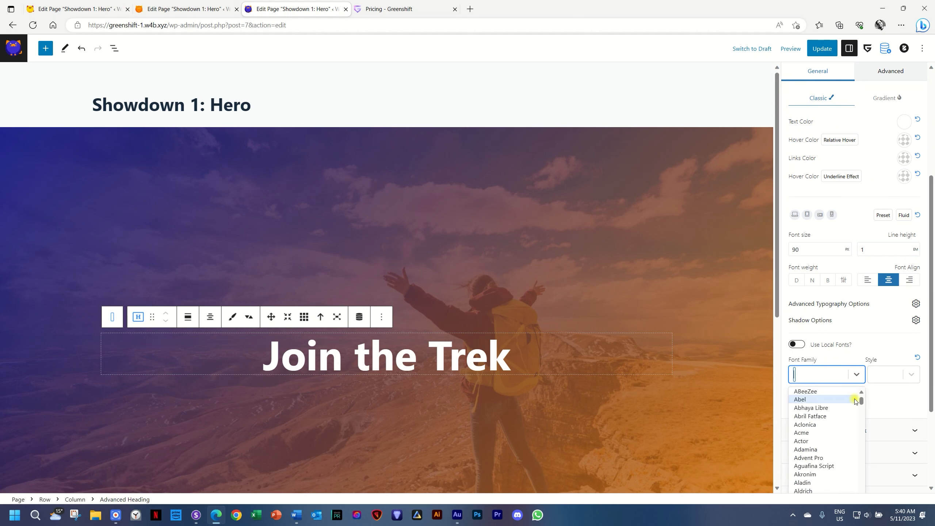
type("montser")
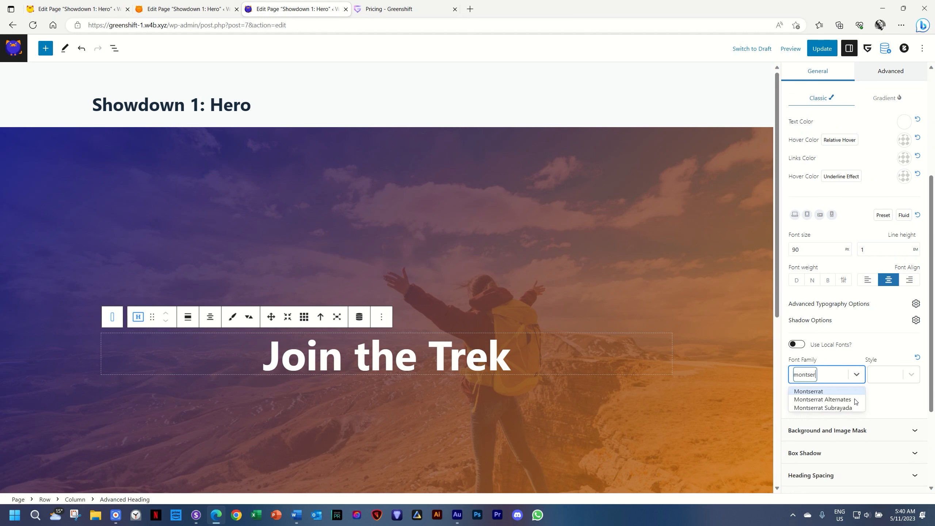
left_click(845, 391)
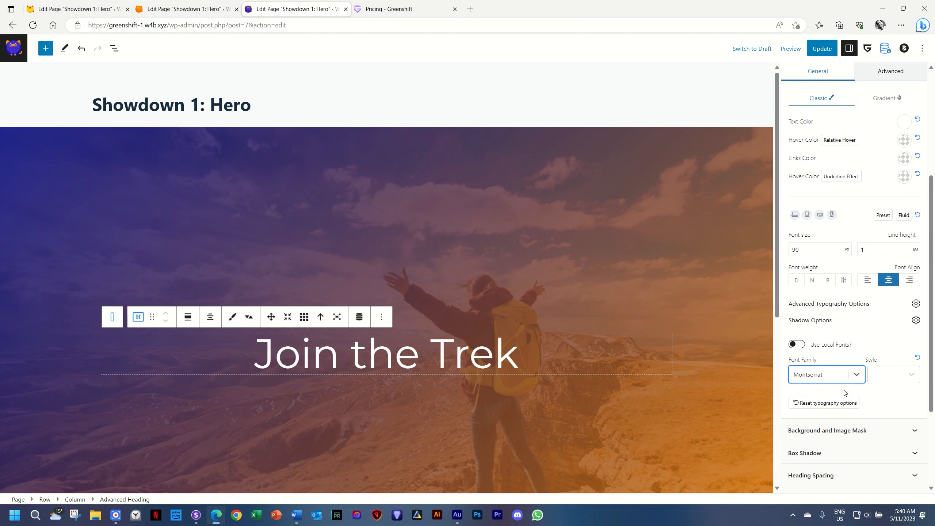
left_click(904, 376)
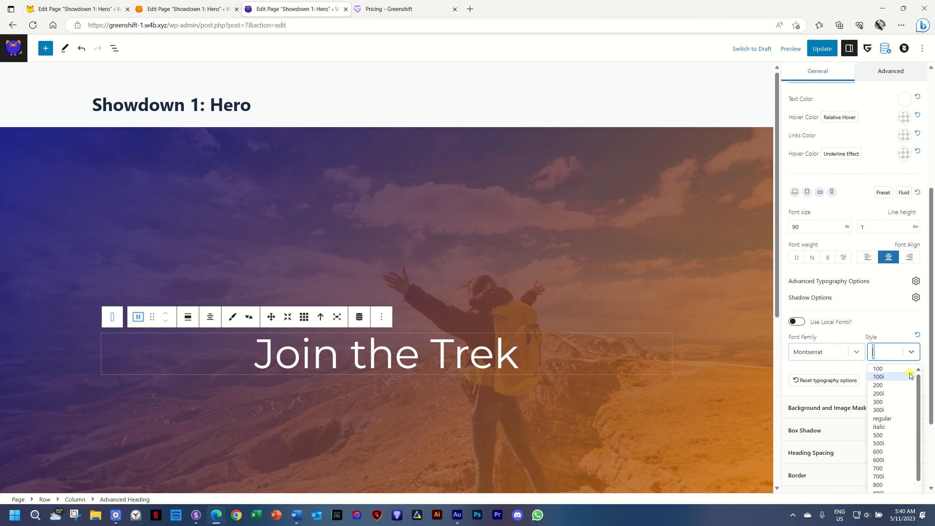
scroll(883, 423, "down", 1)
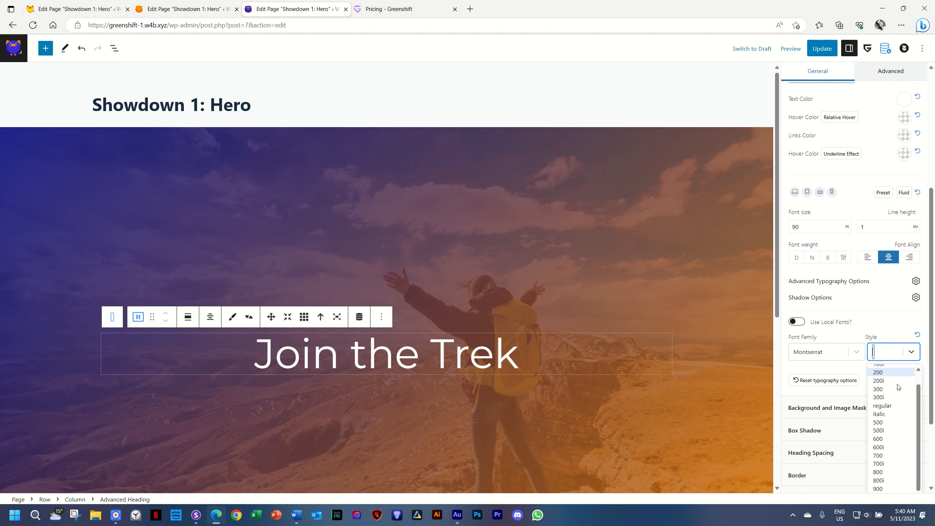
left_click(879, 473)
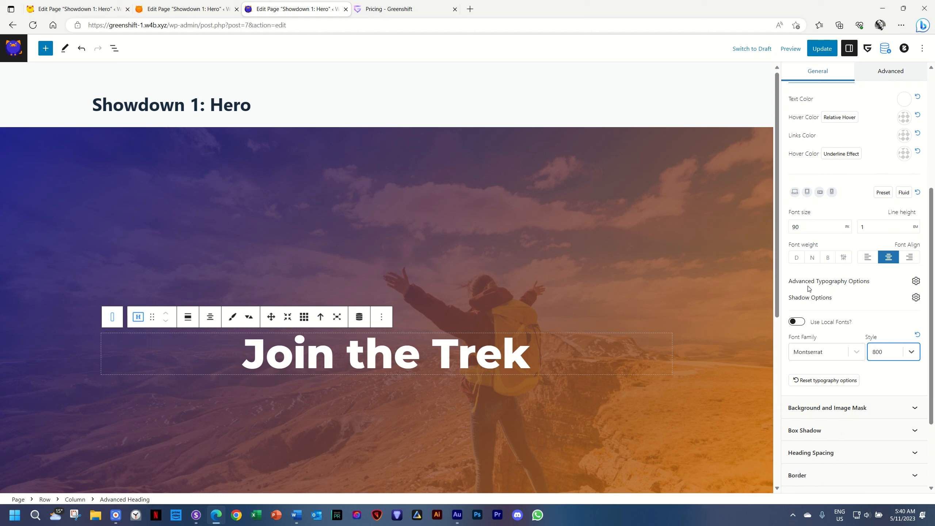
Set the heading's letter spacing to 5 and its capitalization to all uppercase (AA) in the advanced typography options
left_click(915, 282)
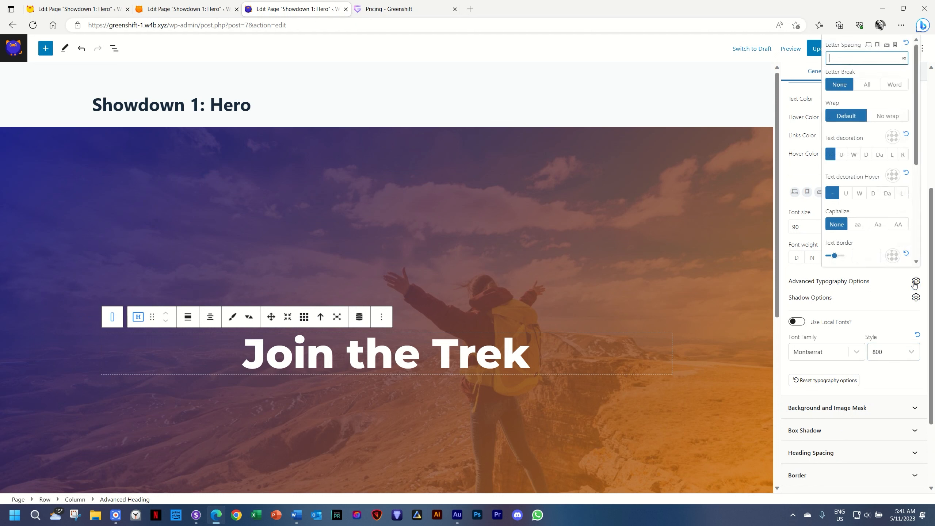
scroll(909, 287, "up", 5)
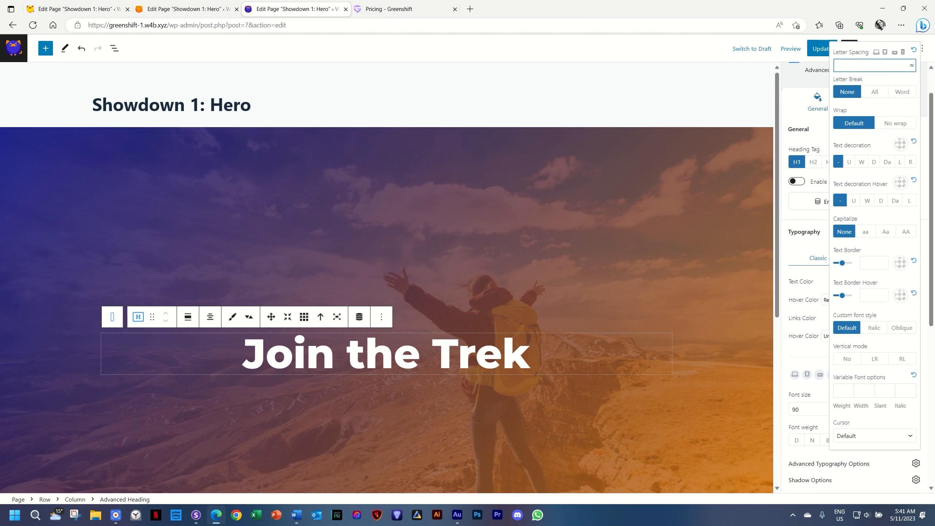
type("5")
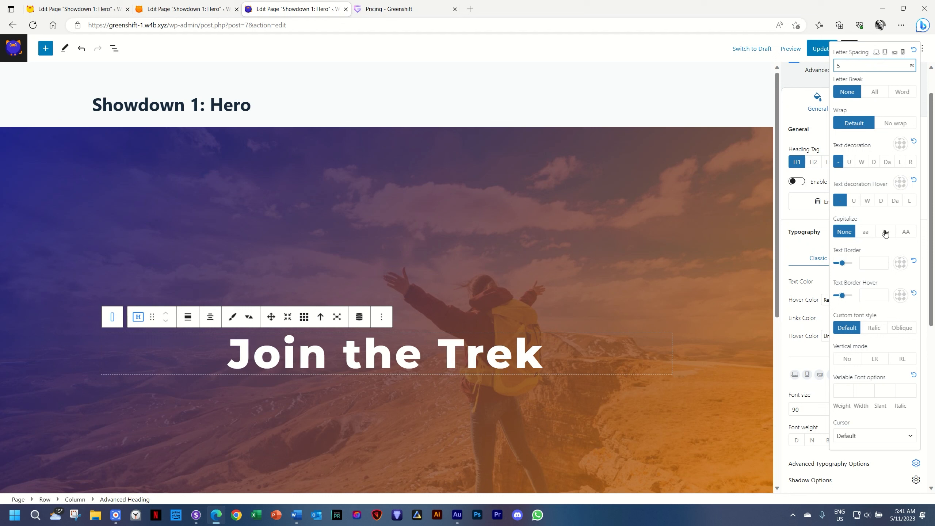
left_click(907, 231)
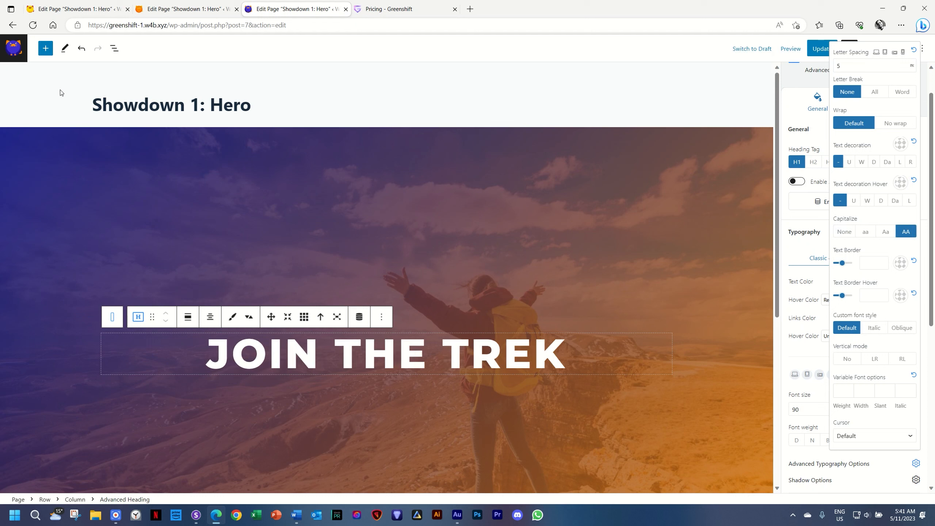
Add an Advanced Heading below the title reading "We all need to discover. We all need to live. Start yours today." with tag P
left_click(50, 54)
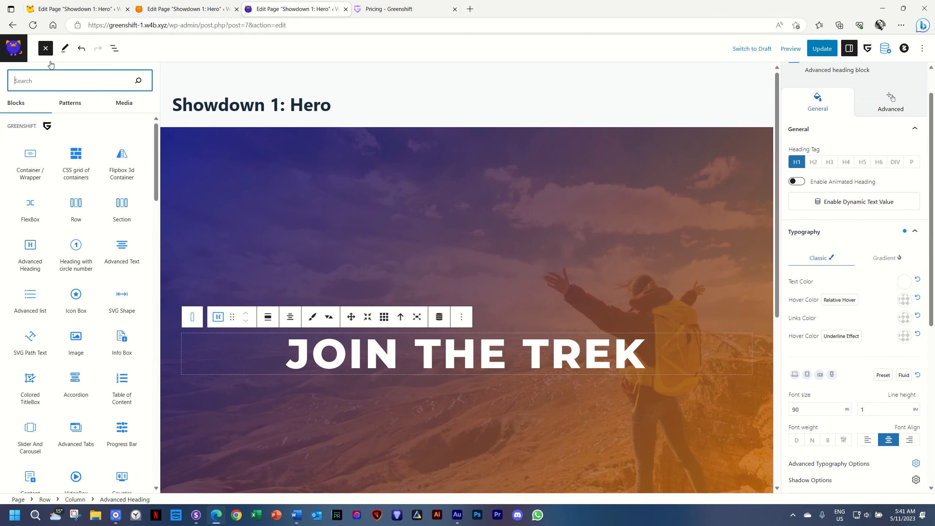
type("adv")
left_click(30, 133)
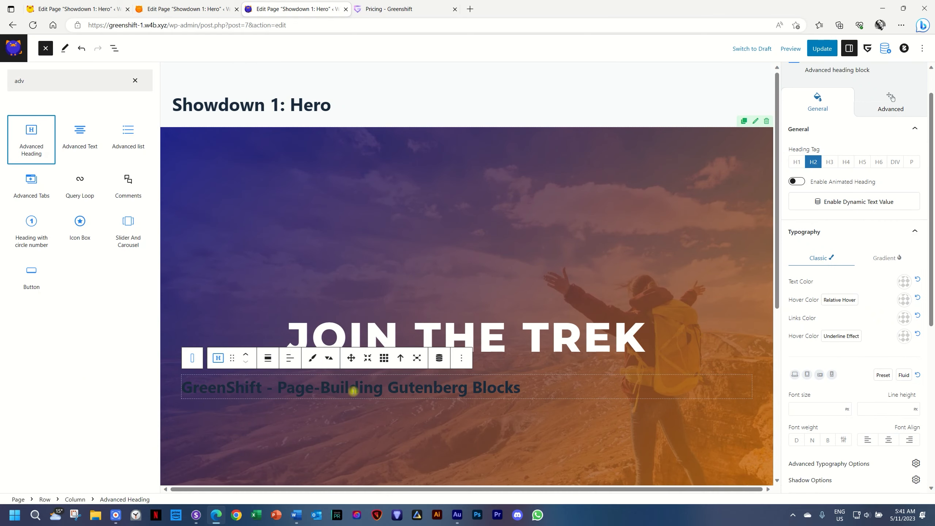
triple_click(354, 390)
type("We all need to discover. We all need to live. Start yours today.")
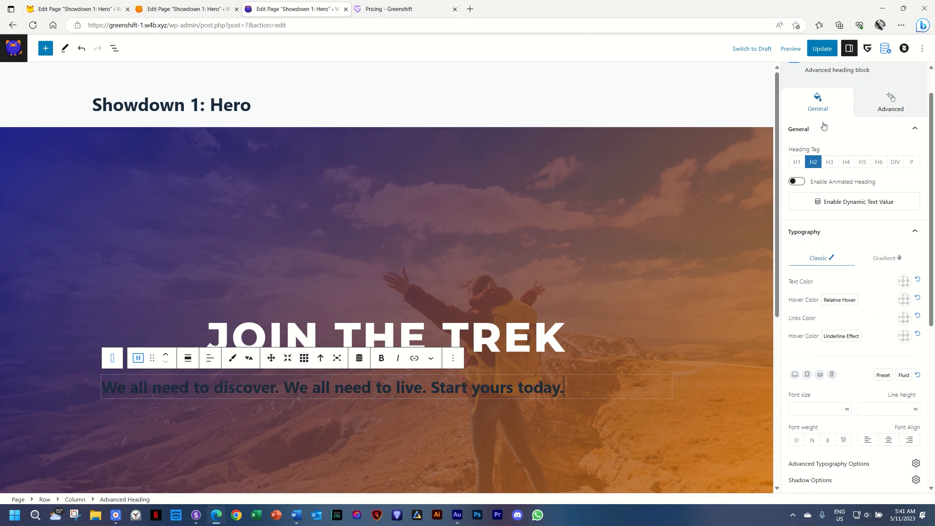
left_click(912, 163)
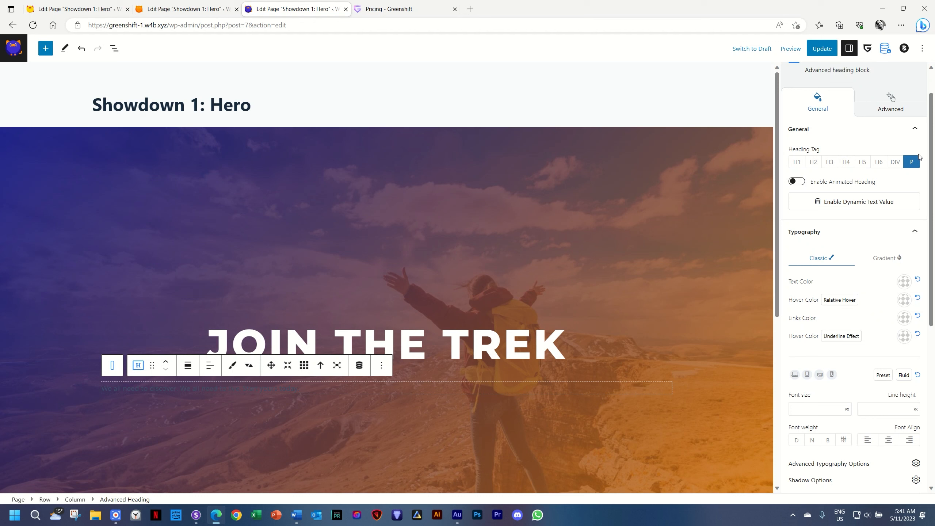
Set the tagline's text color to white and its font size to 18 px
scroll(854, 258, "down", 5)
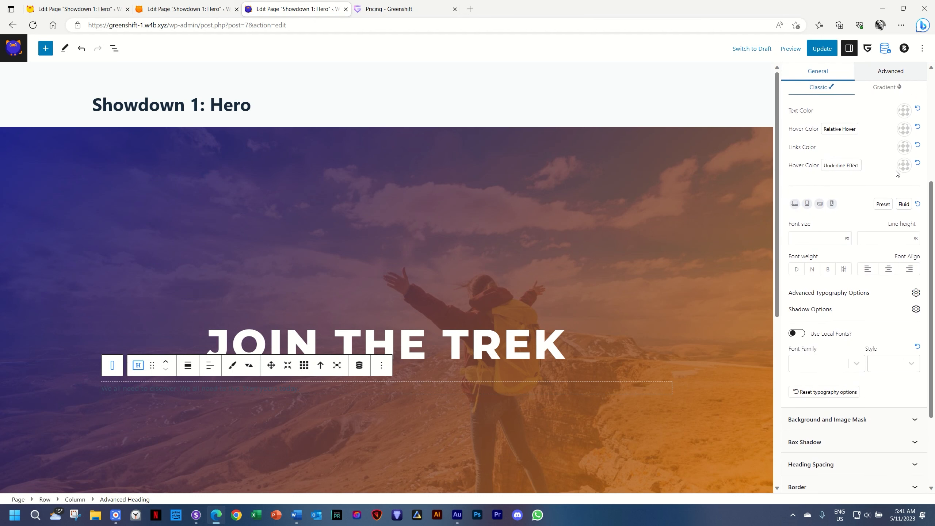
left_click(903, 108)
left_click(803, 236)
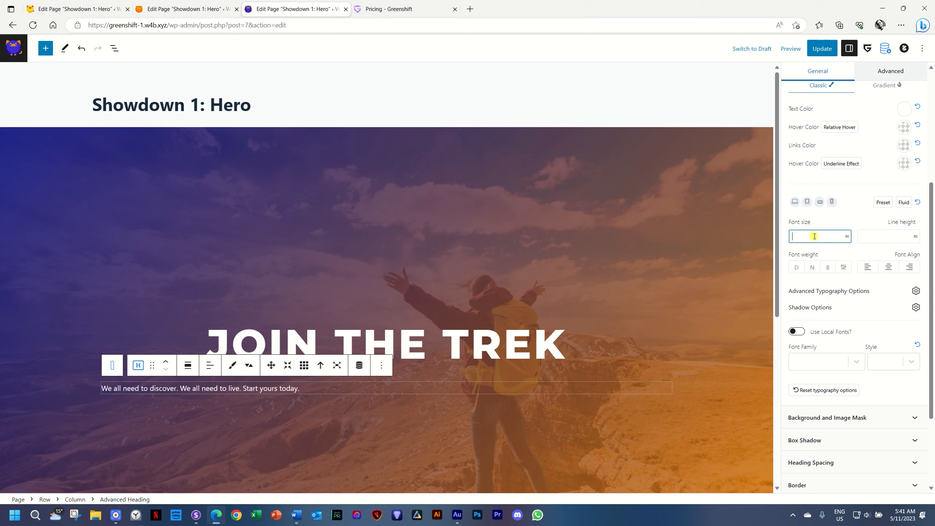
type("18")
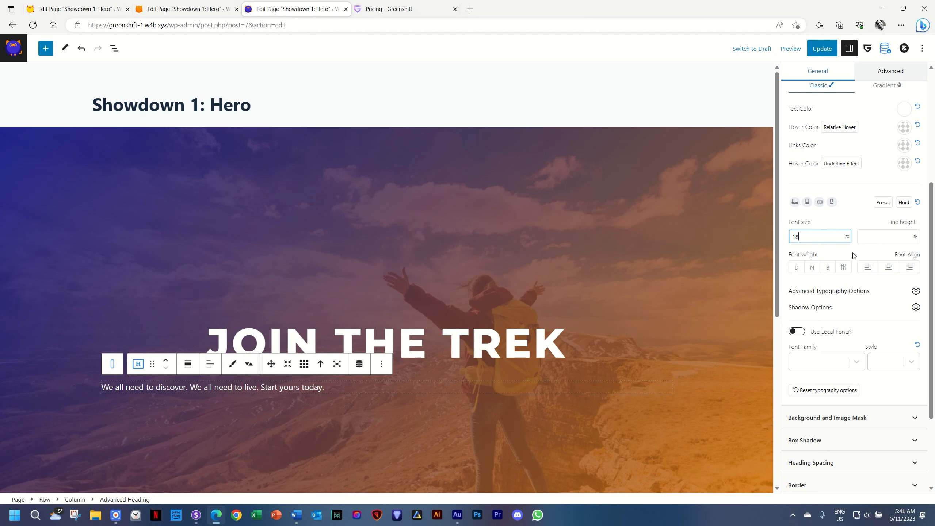
Set the tagline's line height value to 1 and center-align its text
left_click(866, 237)
type("1")
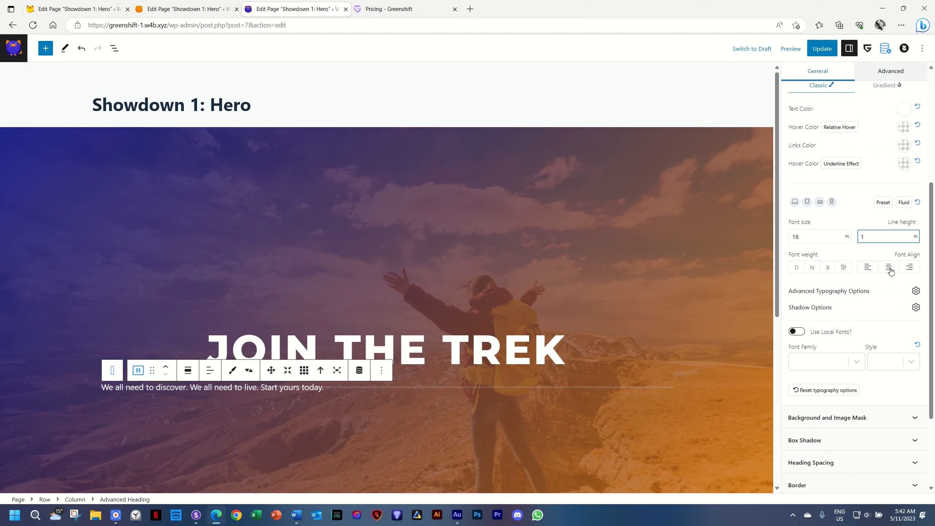
left_click(890, 271)
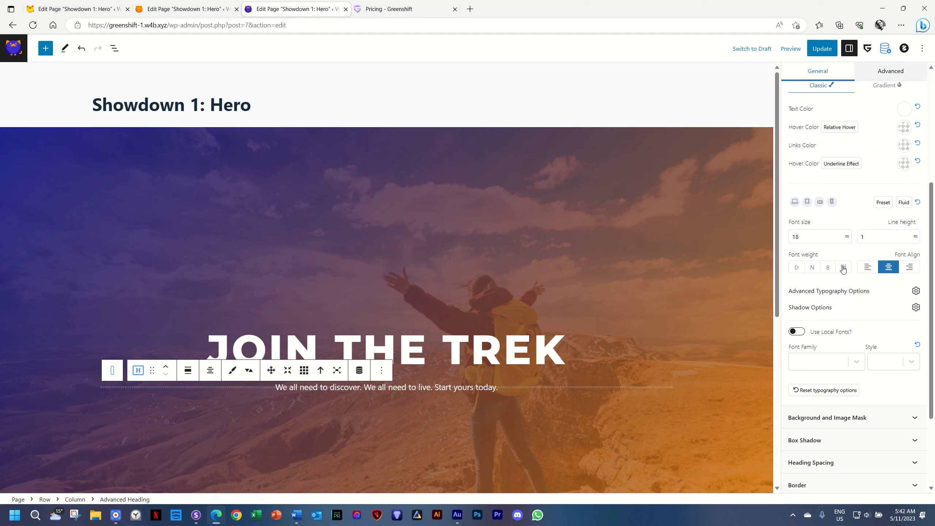
Set the tagline's font weight to 400 and change its line height unit to em
left_click(844, 267)
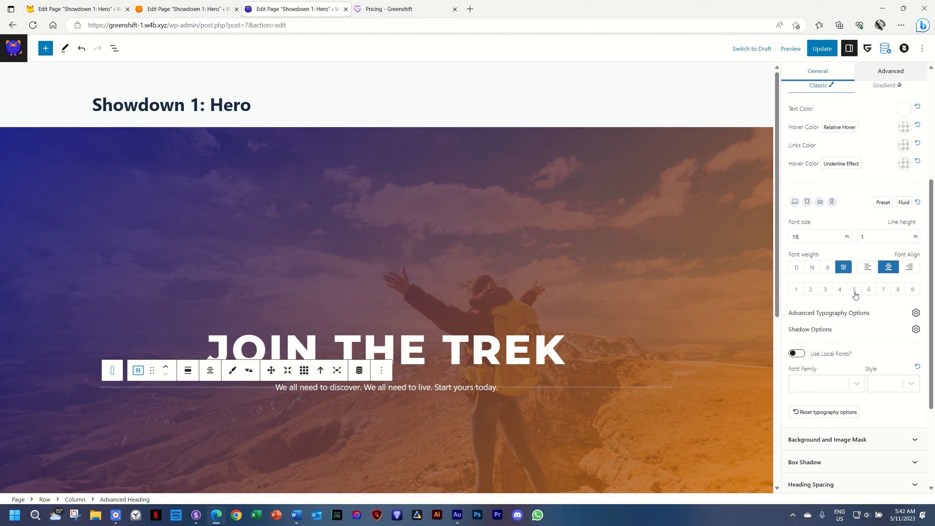
left_click(839, 290)
scroll(845, 310, "down", 2)
scroll(845, 310, "down", 1)
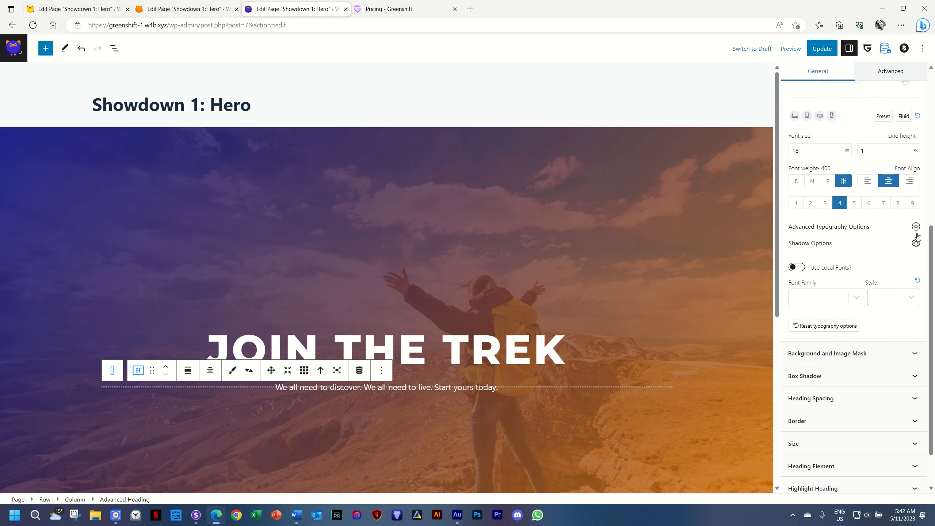
scroll(915, 238, "up", 5)
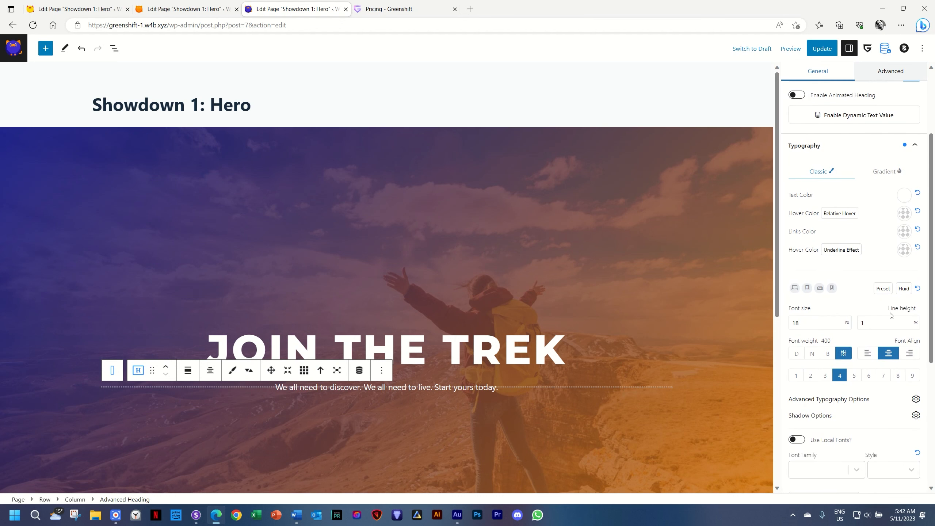
left_click(916, 323)
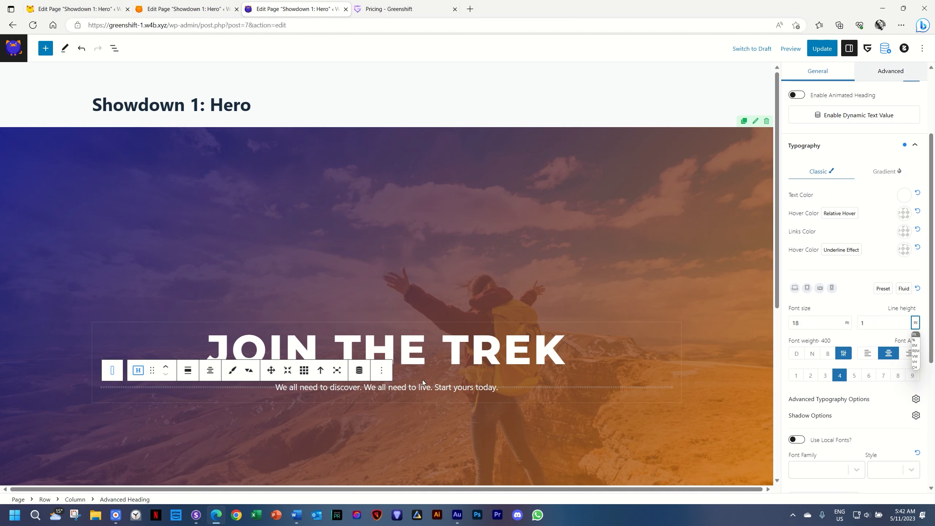
left_click(915, 345)
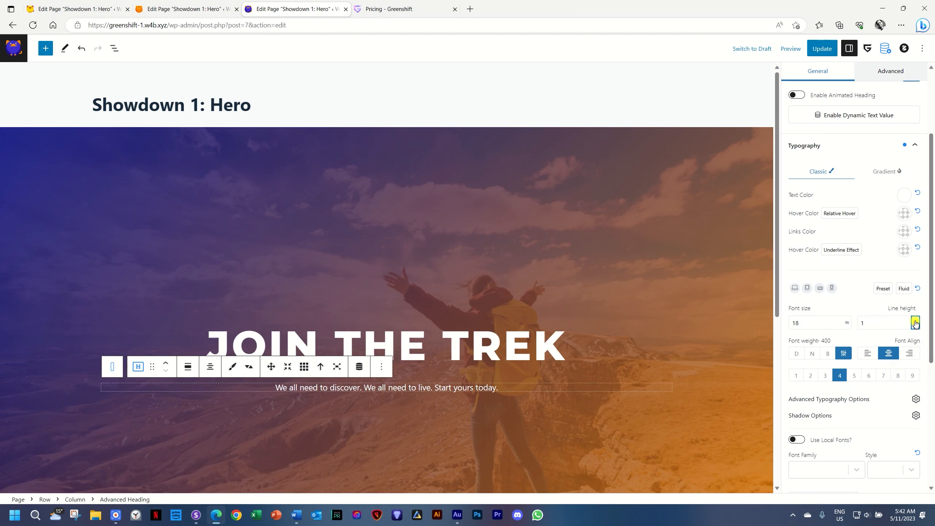
scroll(918, 310, "down", 5)
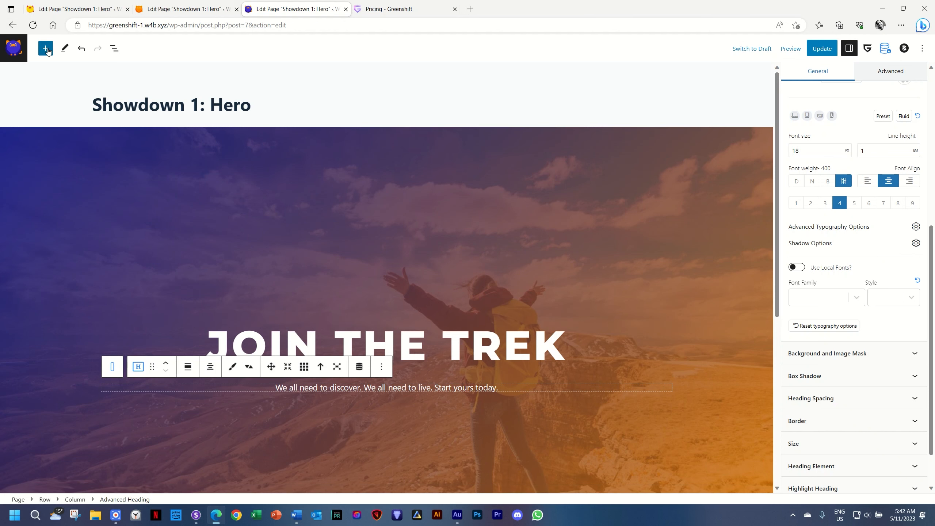
Insert a GreenShift Button block below the tagline
left_click(45, 49)
type("button")
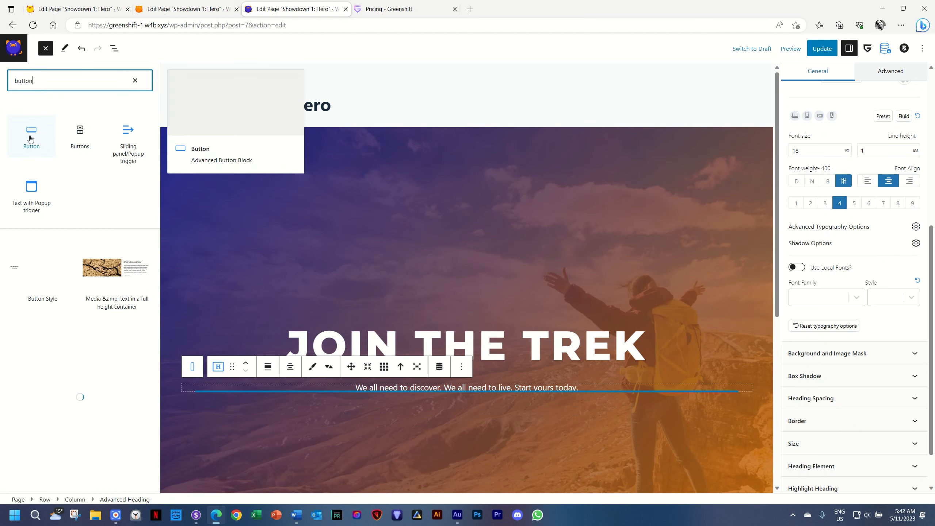
left_click(31, 139)
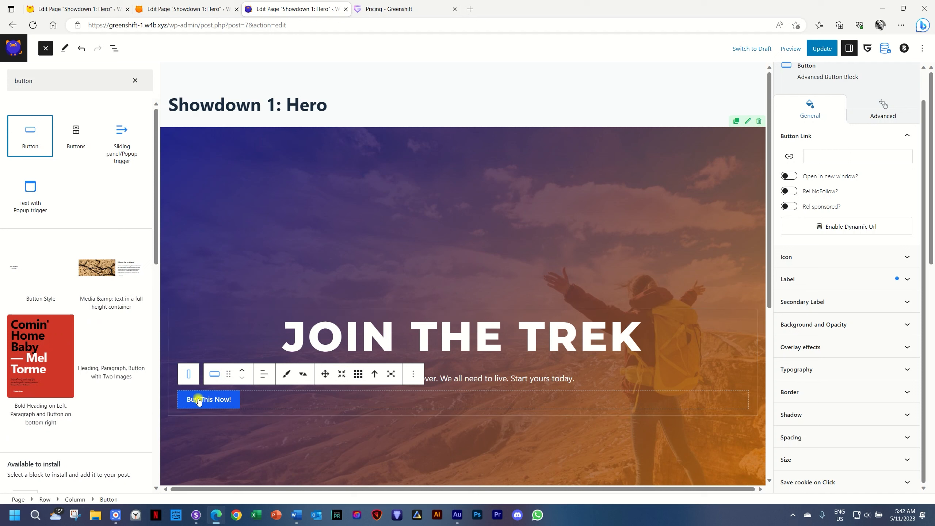
Center-align the button and change its label to "Join the Club"
left_click(198, 401)
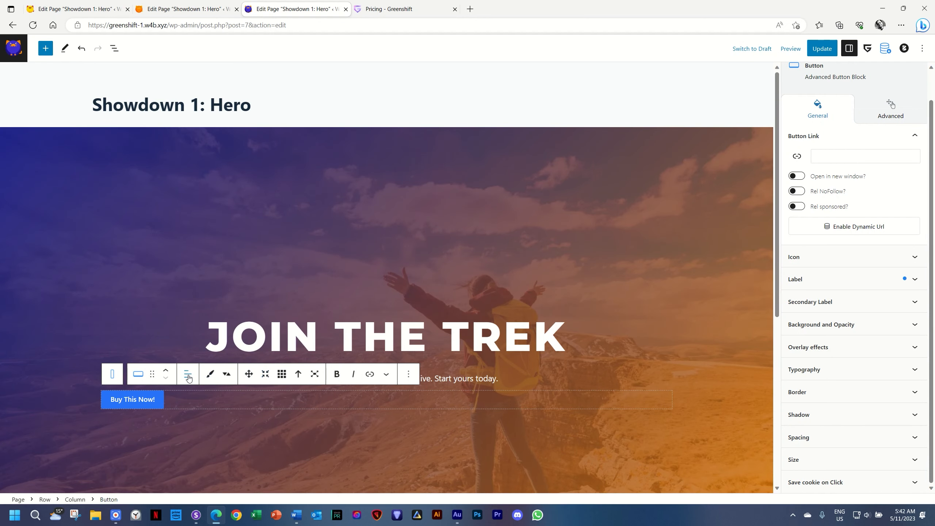
left_click(188, 374)
left_click(192, 419)
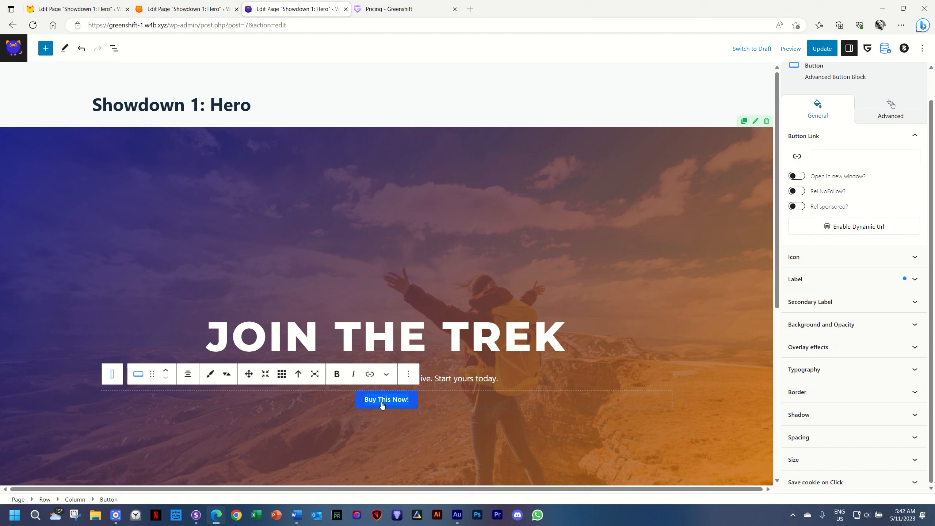
type("Join the Club")
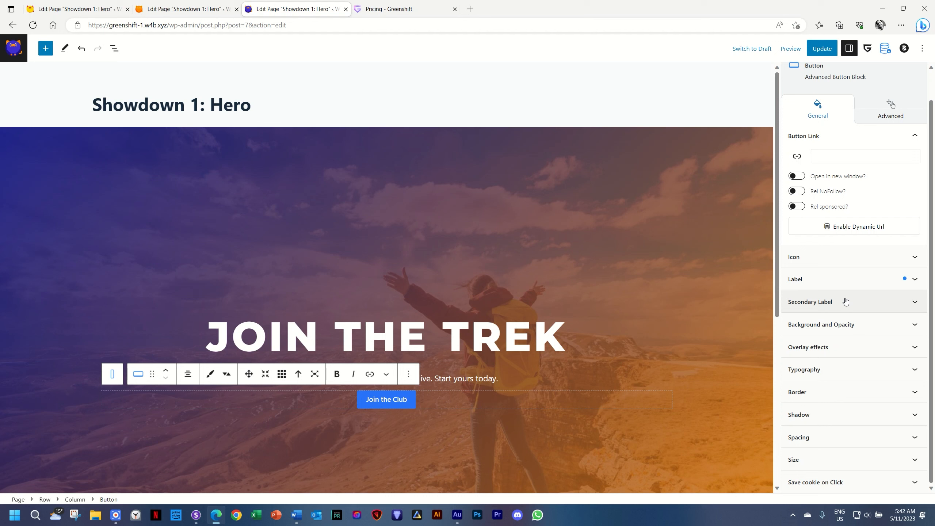
Set the button's normal background color to fully transparent white, FFFFFF00
left_click(845, 324)
scroll(911, 306, "down", 5)
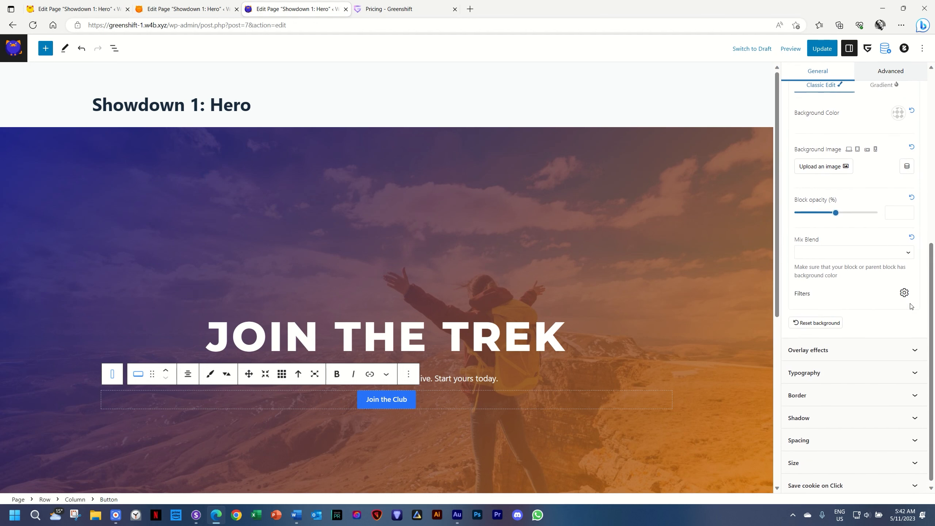
scroll(910, 306, "up", 4)
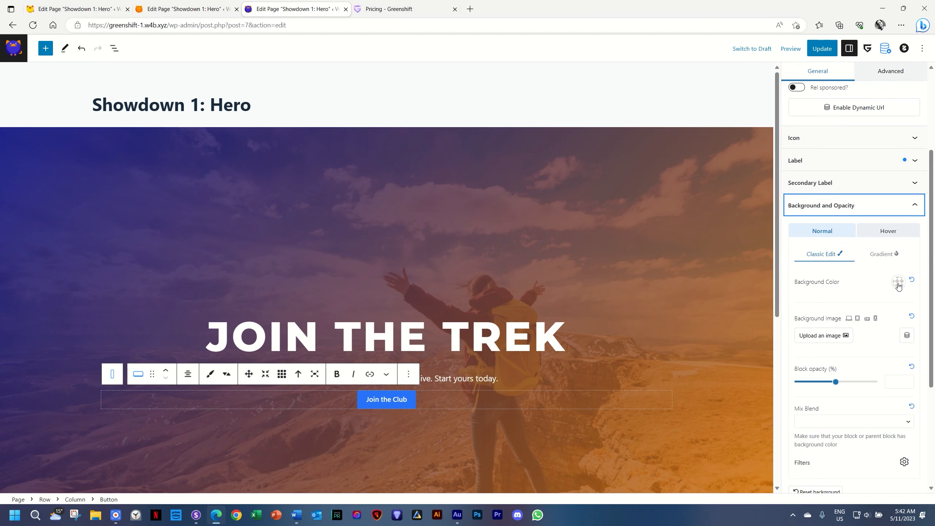
left_click(898, 284)
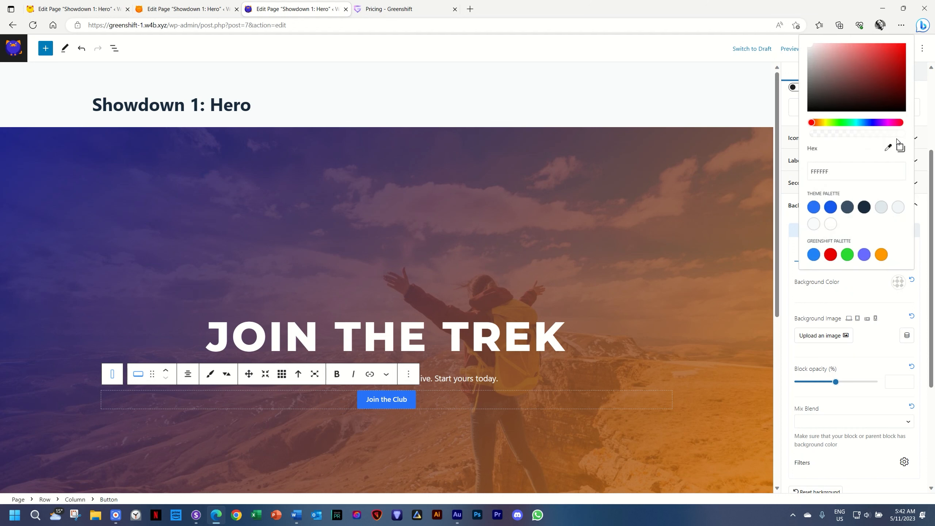
left_click_drag(904, 137, 789, 136)
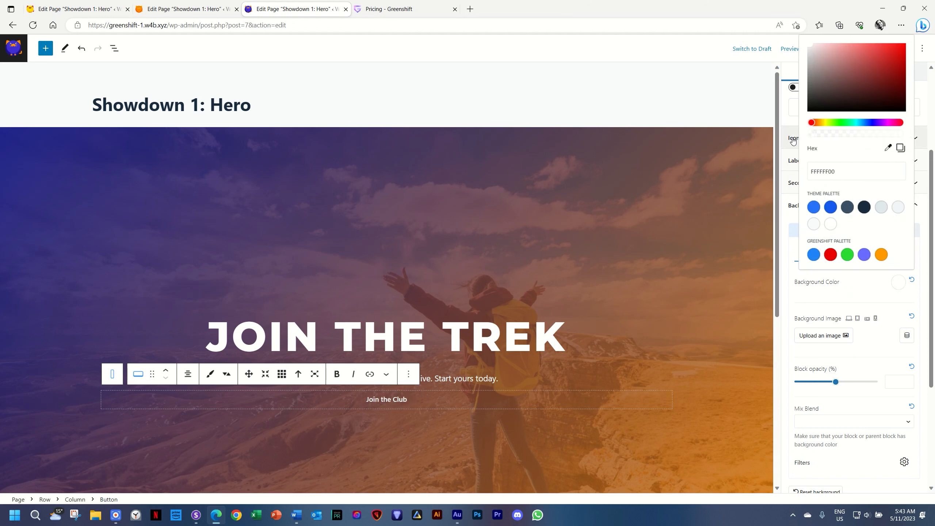
left_click(879, 304)
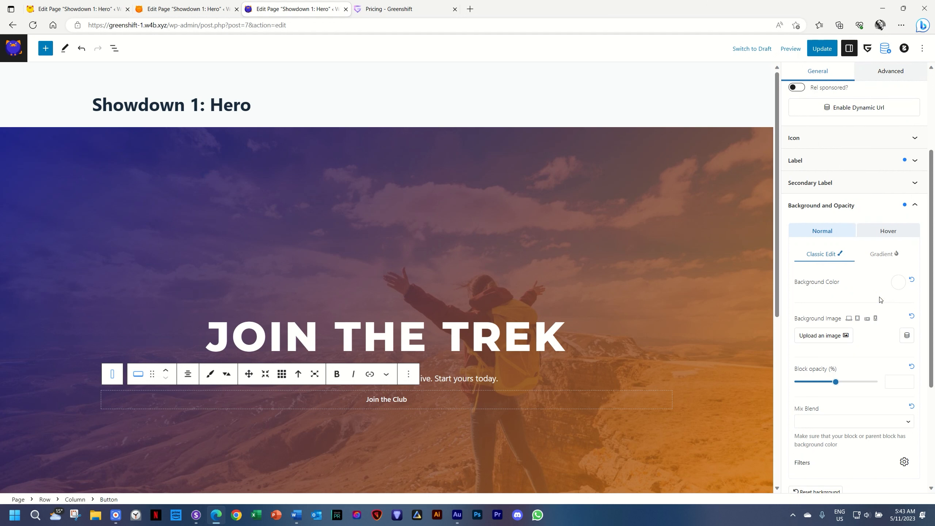
Set the button's hover background color to semi-transparent white, FFFFFF30
left_click(891, 231)
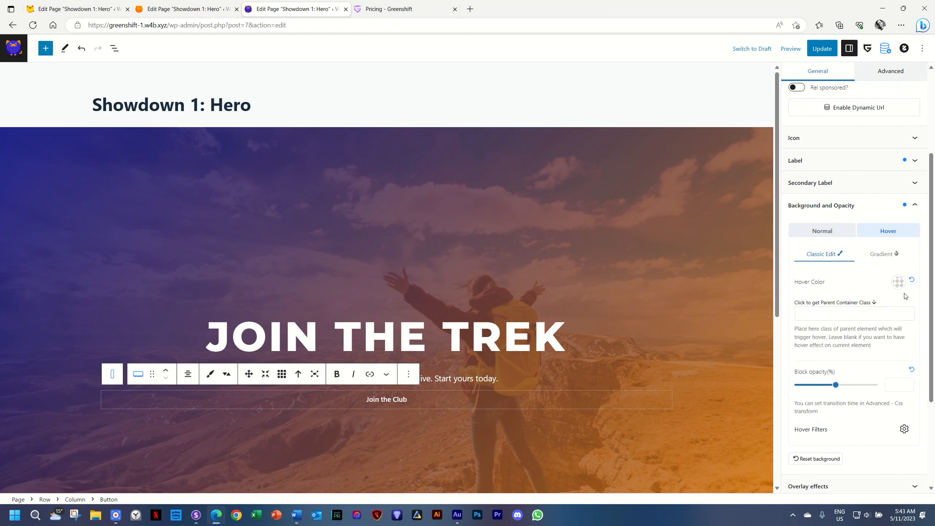
left_click(898, 282)
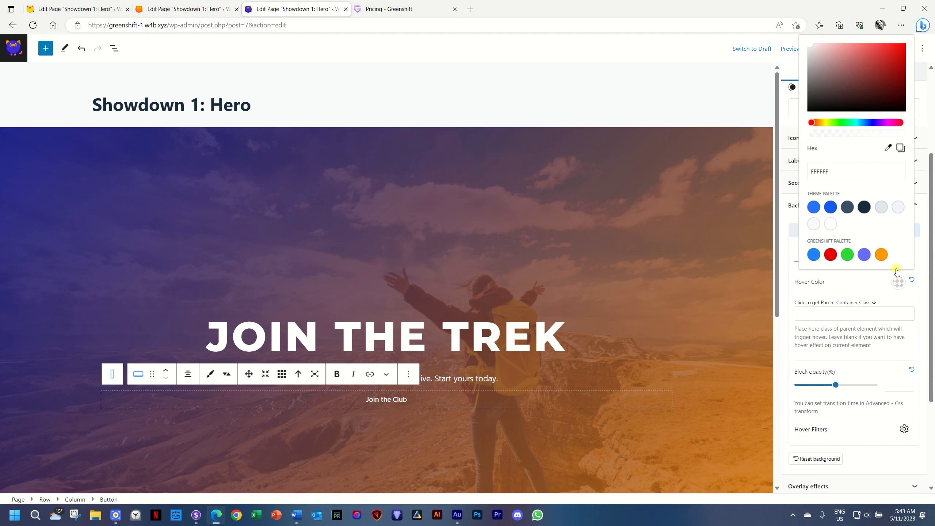
left_click(831, 223)
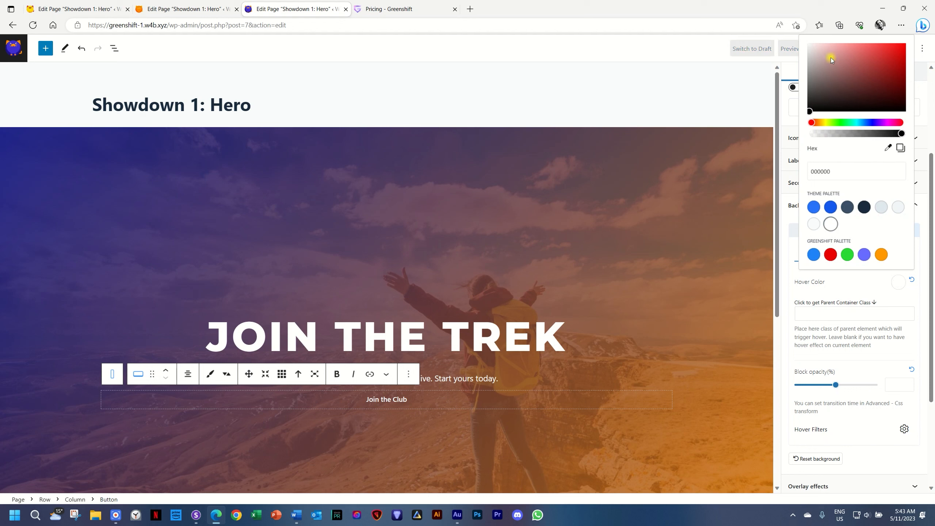
left_click_drag(831, 59, 808, 44)
left_click_drag(902, 135, 832, 136)
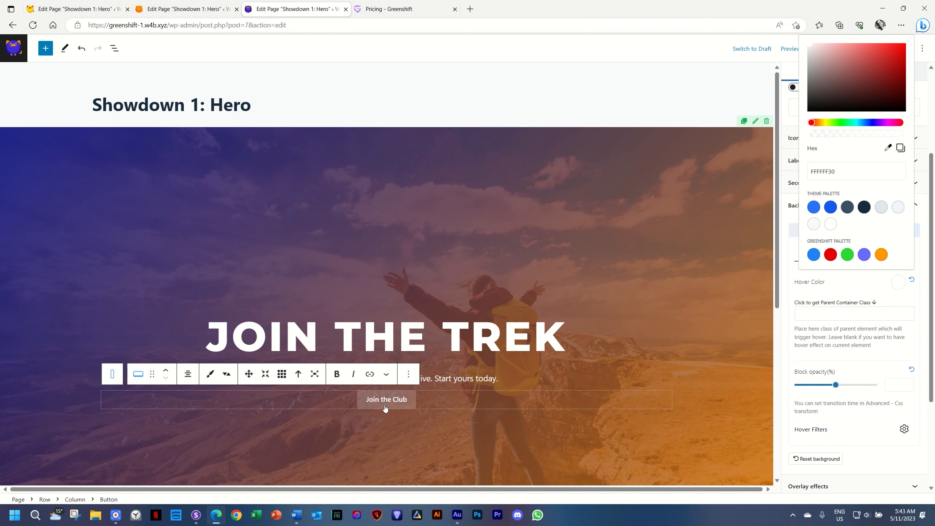
left_click(869, 364)
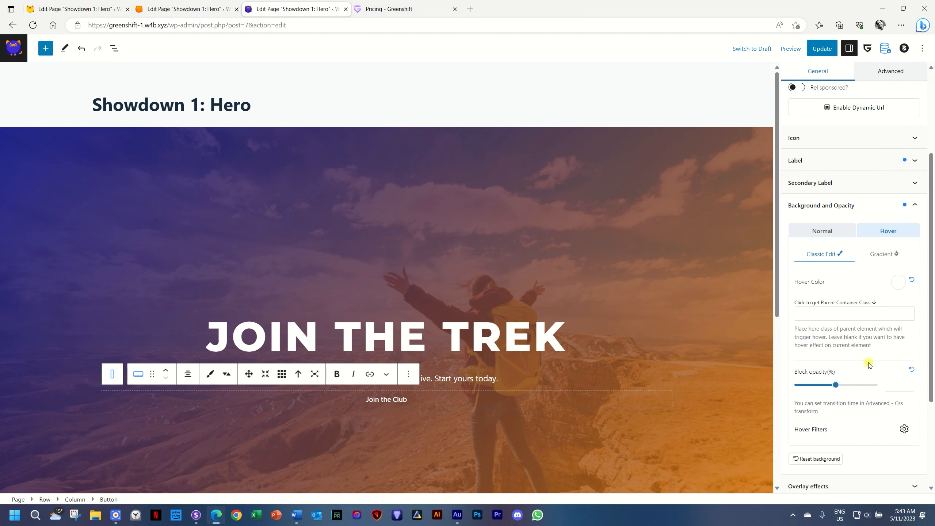
left_click(830, 205)
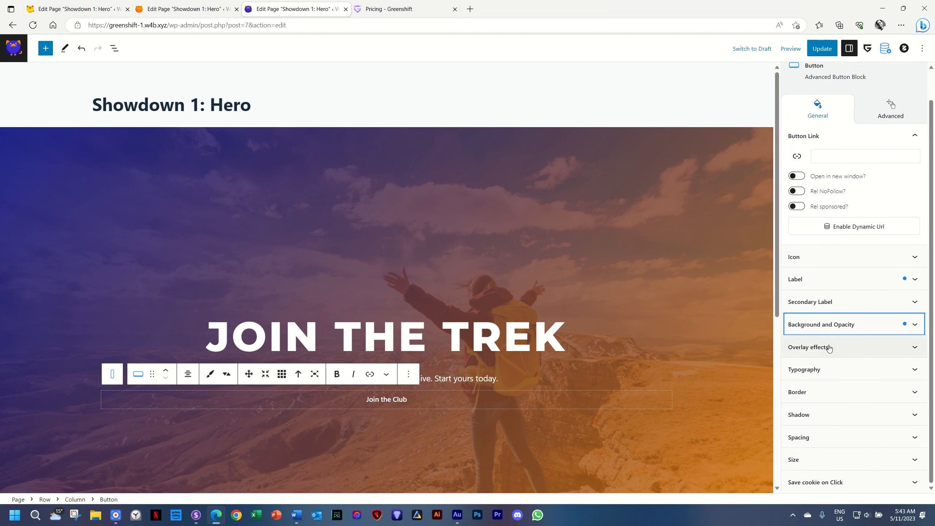
Set the button text's font size to 18 px and its line height to 1 em
left_click(823, 372)
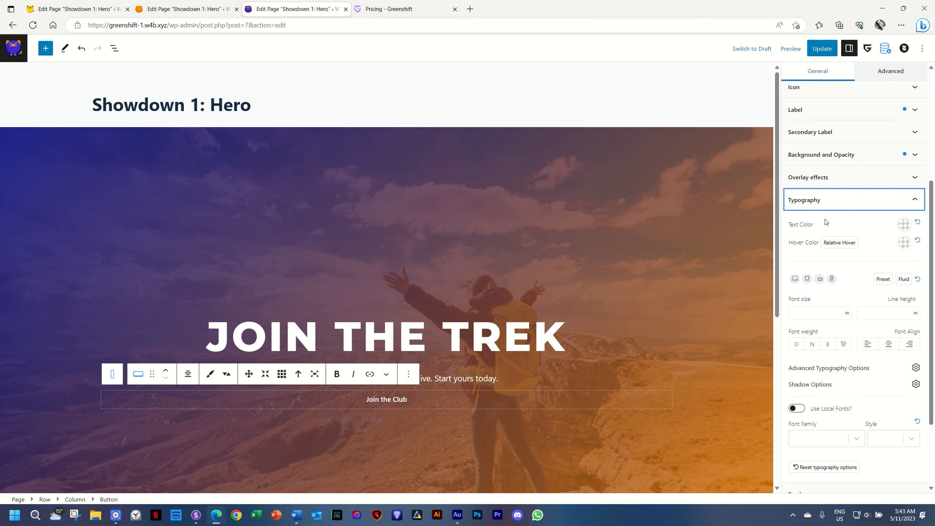
left_click(805, 311)
type("18")
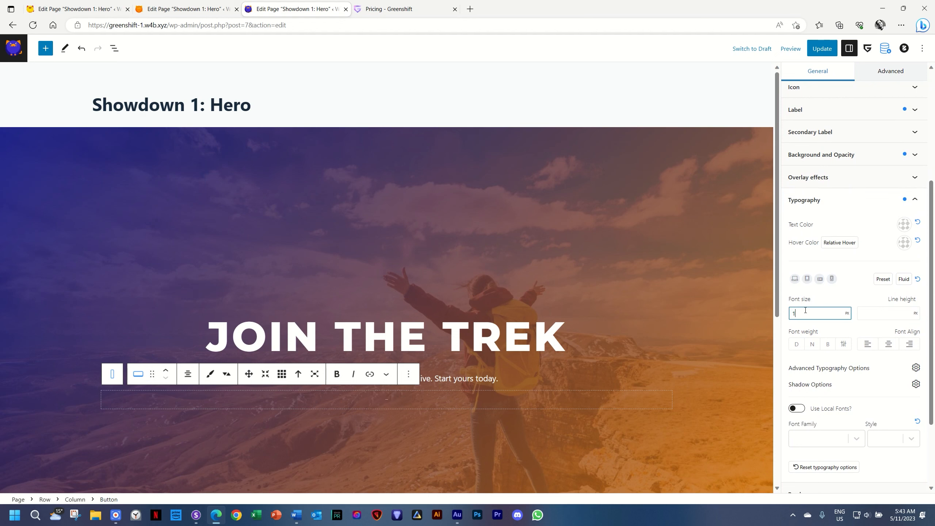
left_click(876, 315)
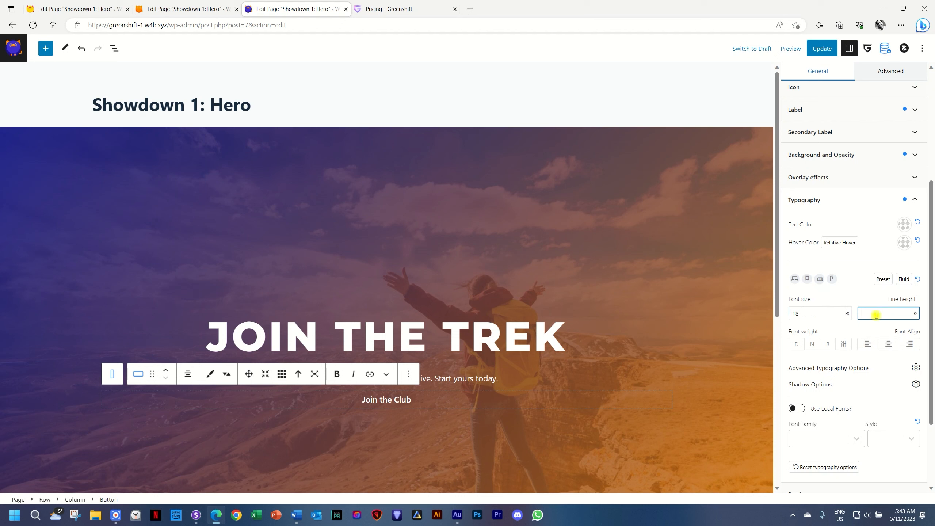
left_click(916, 313)
left_click(916, 337)
Set the button text's letter spacing to 3 and its capitalization to all uppercase
left_click(916, 367)
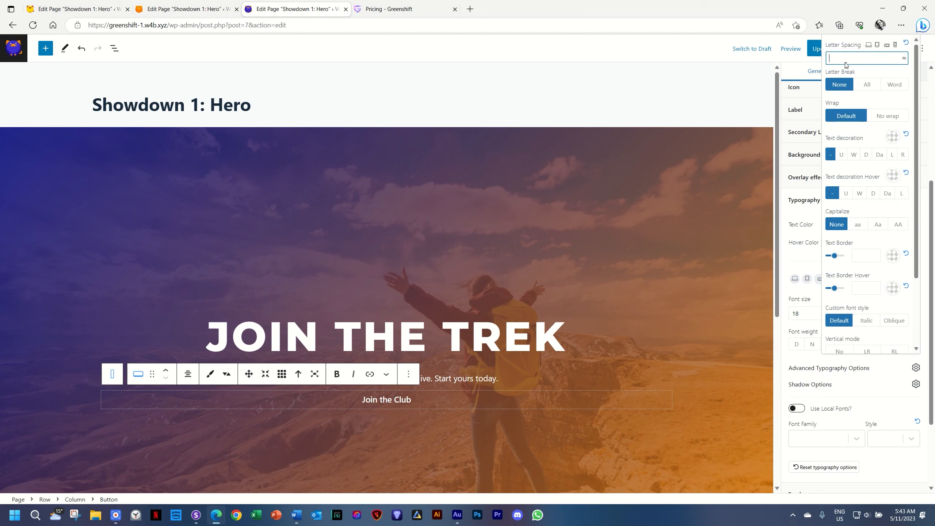
type("3")
left_click(899, 225)
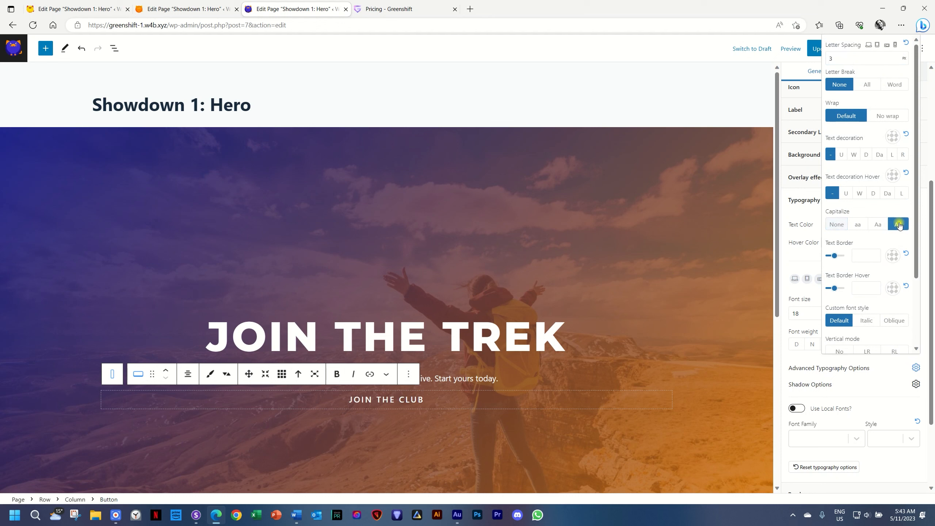
left_click(861, 406)
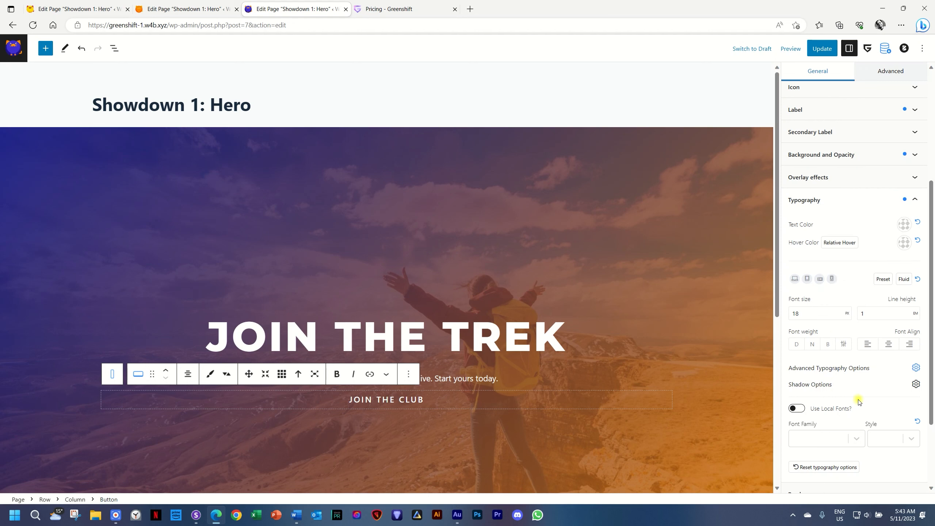
Set the button text's font family to Montserrat with style 600
scroll(843, 416, "down", 3)
left_click(833, 336)
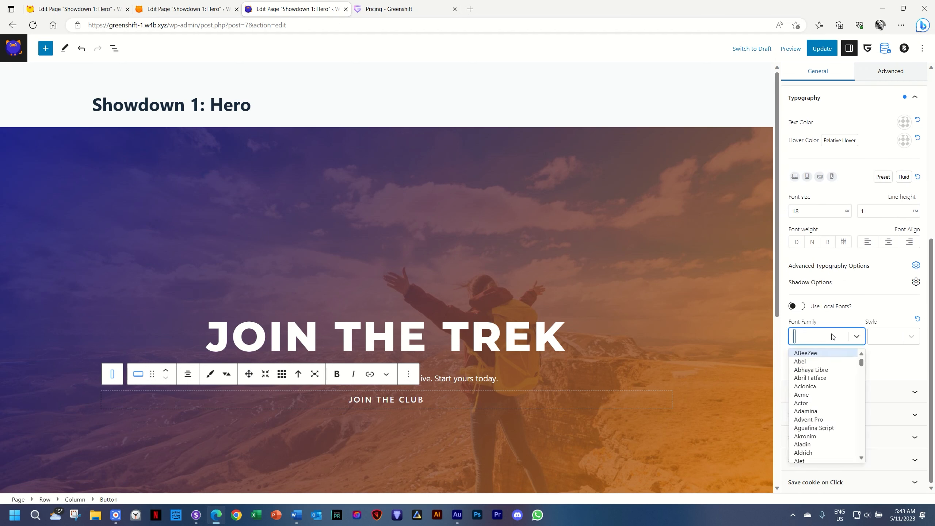
type("mont")
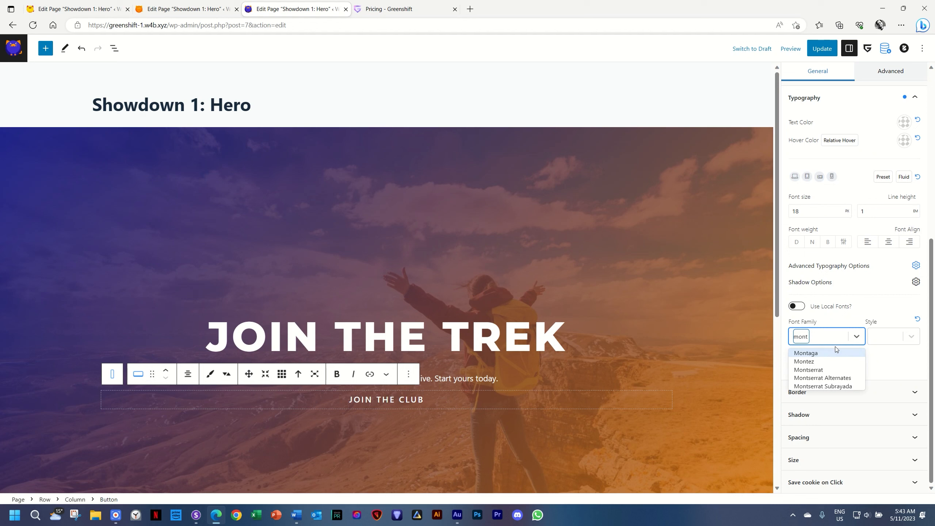
left_click(817, 369)
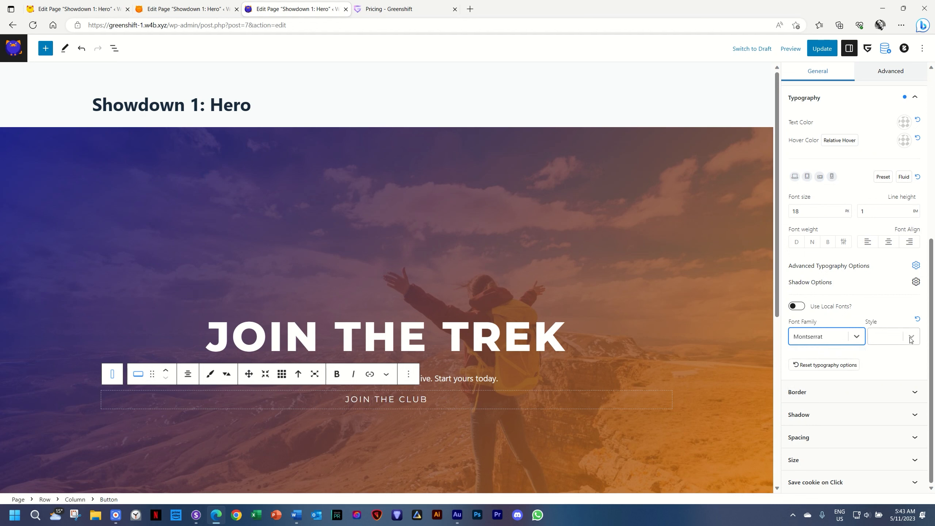
left_click(911, 339)
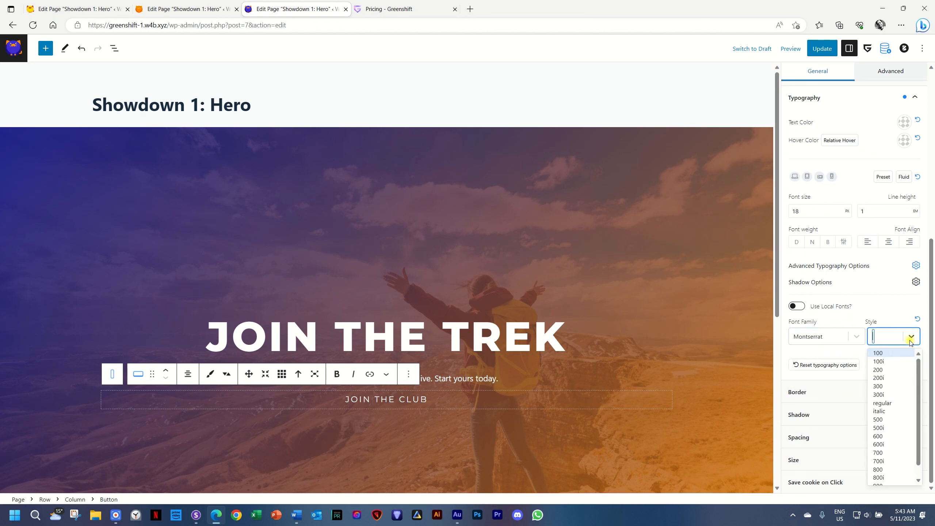
left_click(893, 436)
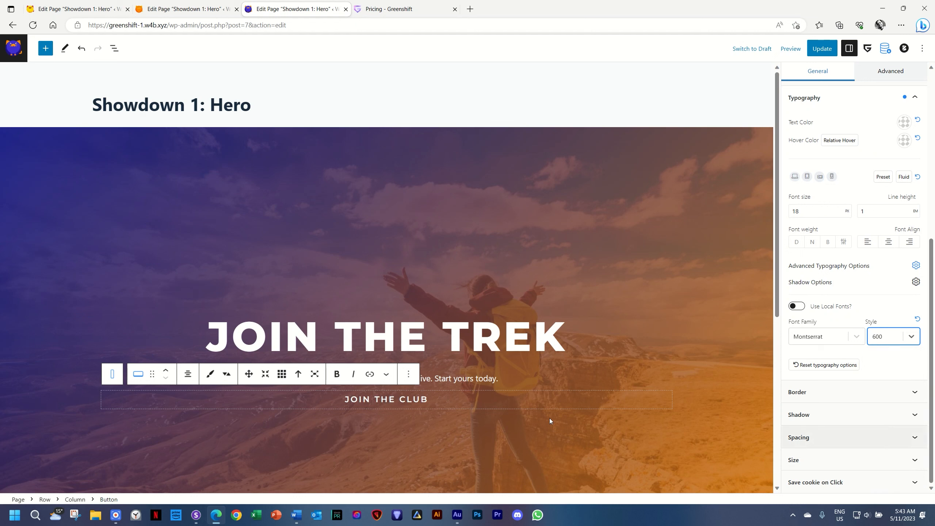
Set the tagline's font family to Montserrat
left_click(458, 382)
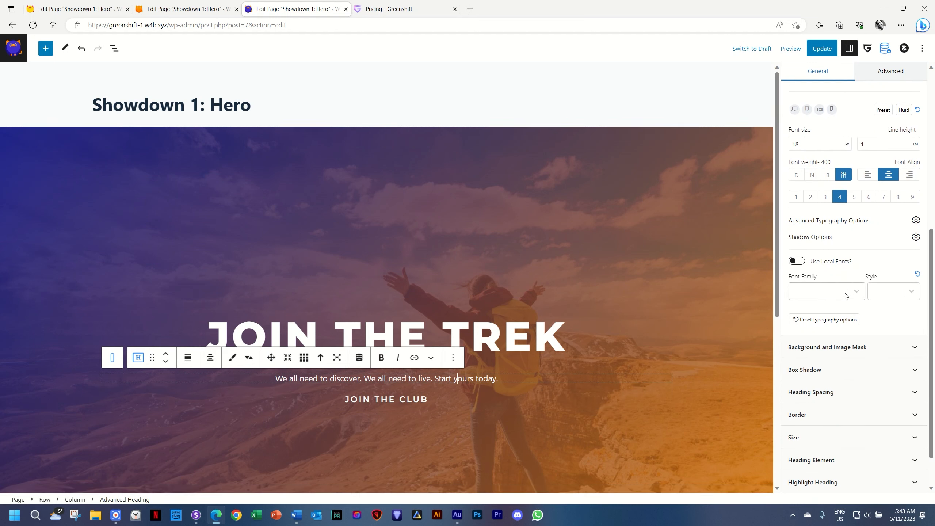
left_click(815, 291)
type("mont")
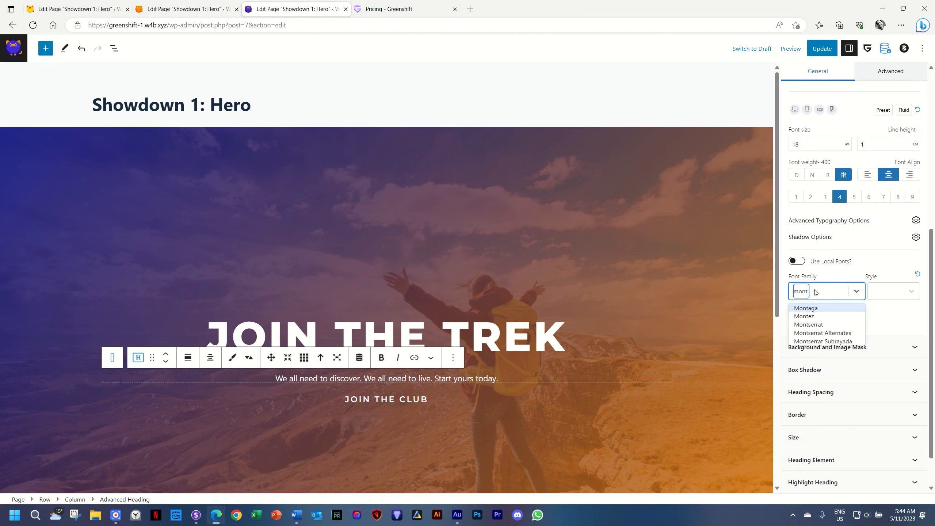
left_click(809, 324)
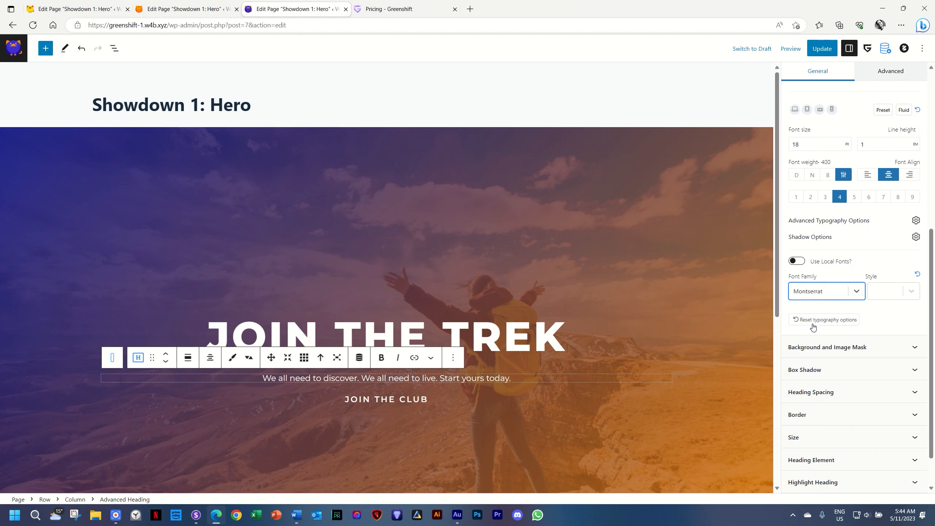
Set the Join the Club button's padding to 25 px top and bottom and 35 px right and left
left_click(391, 395)
left_click(413, 398)
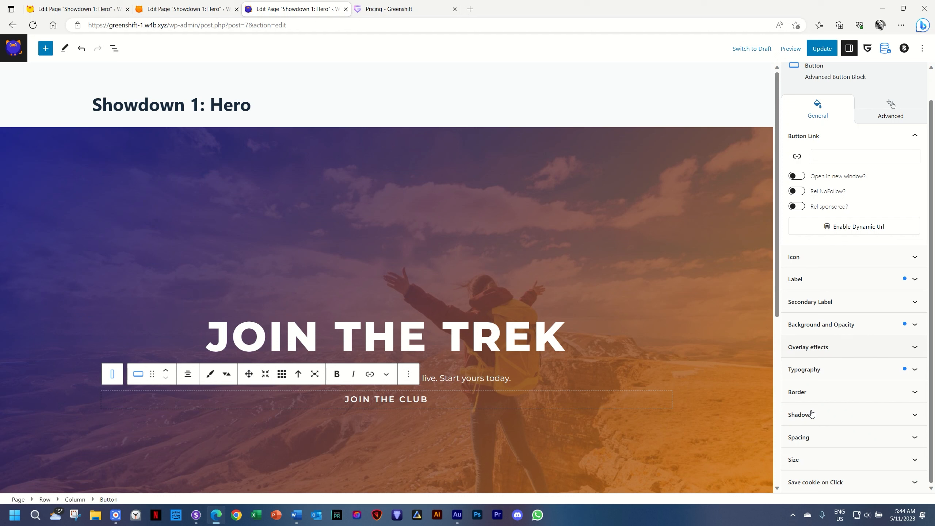
left_click(804, 435)
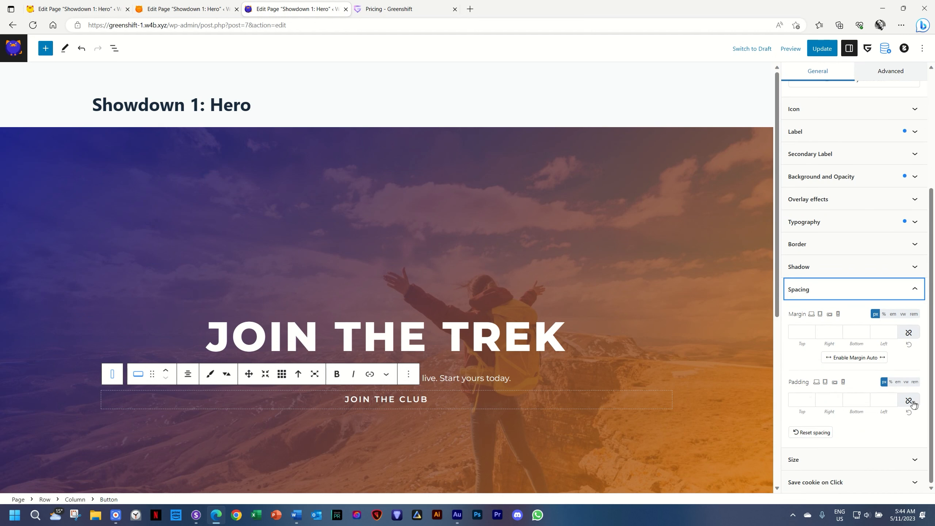
left_click(909, 401)
left_click(912, 404)
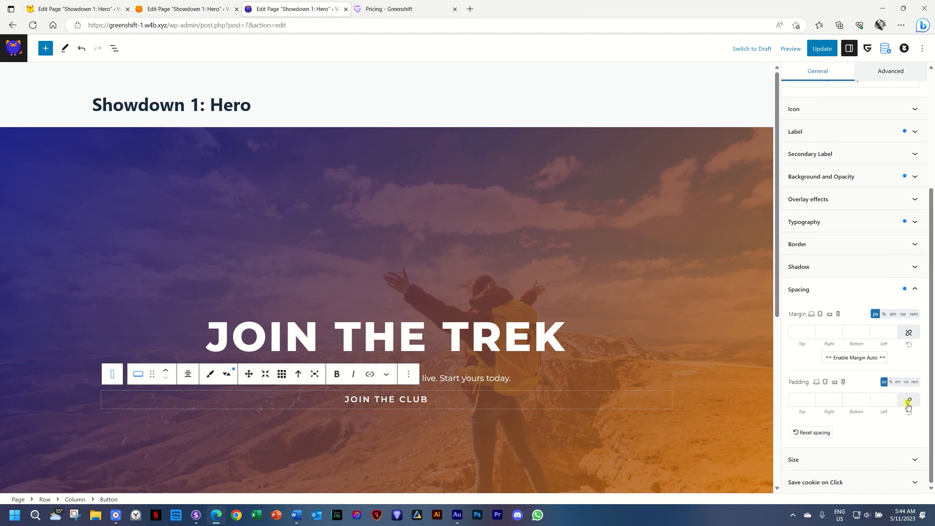
left_click(800, 399)
type("25")
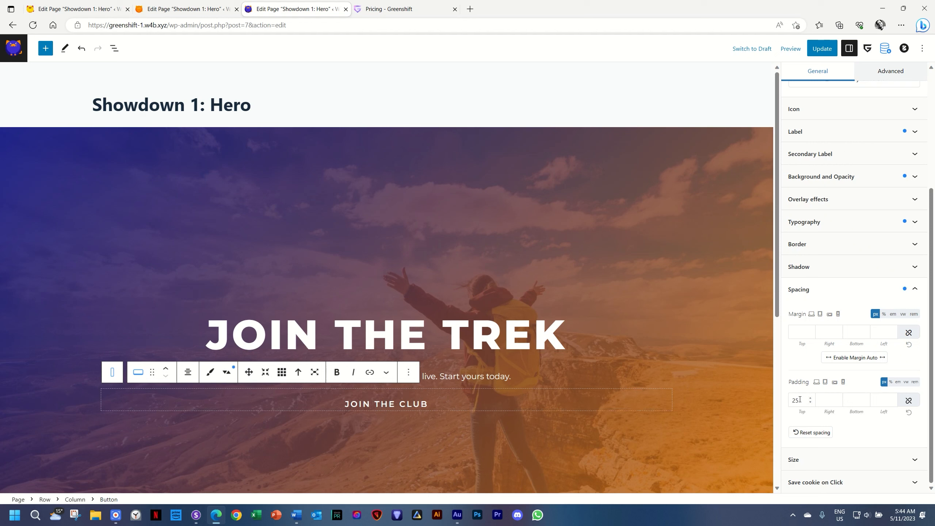
type("35")
key("Tab")
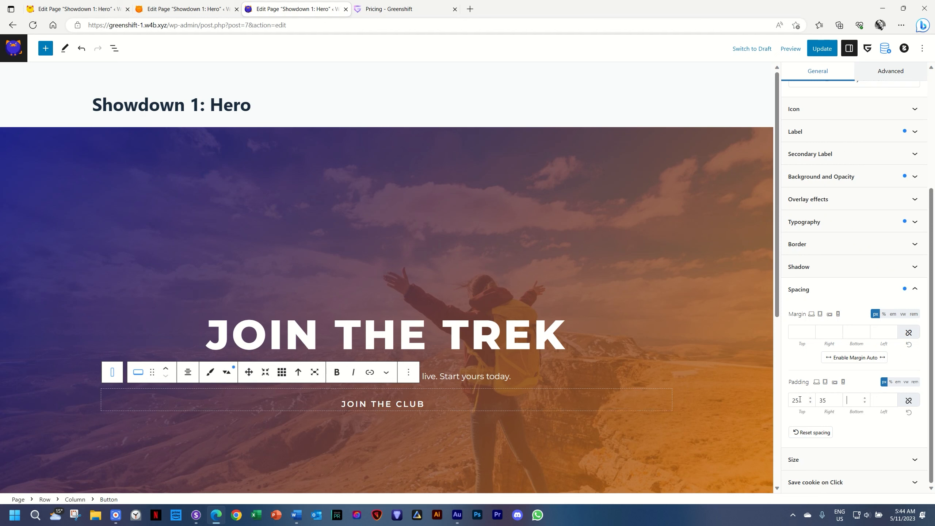
type("25")
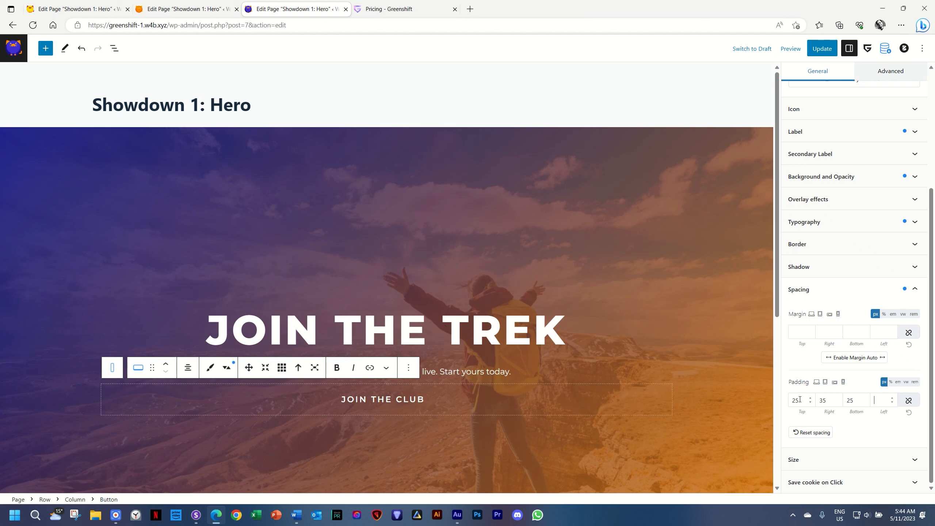
Give the button a solid border on all sides with size 1 and a corner radius of 1 px
left_click(811, 244)
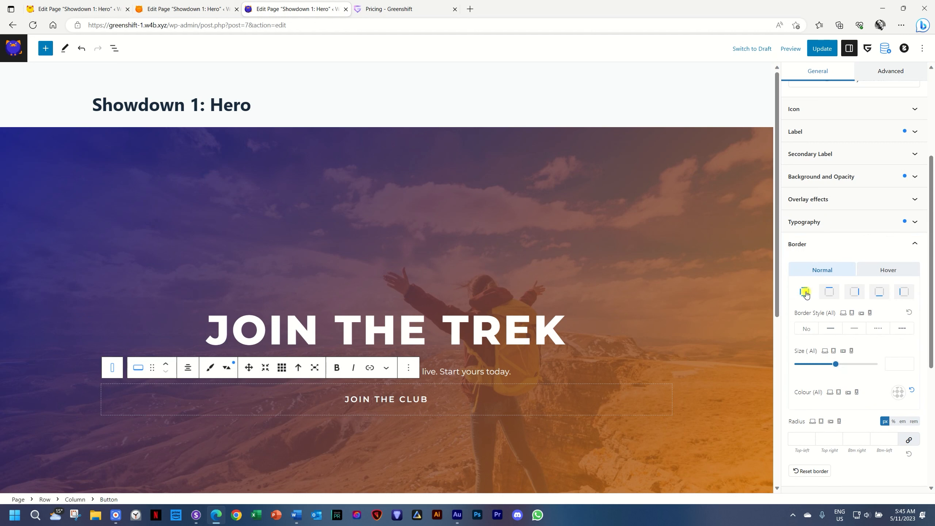
left_click(834, 330)
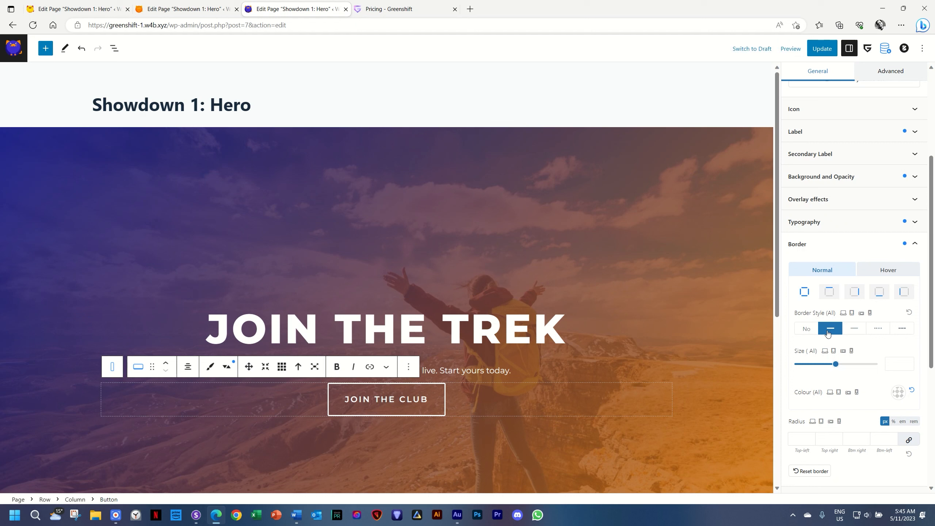
left_click(896, 365)
type("1")
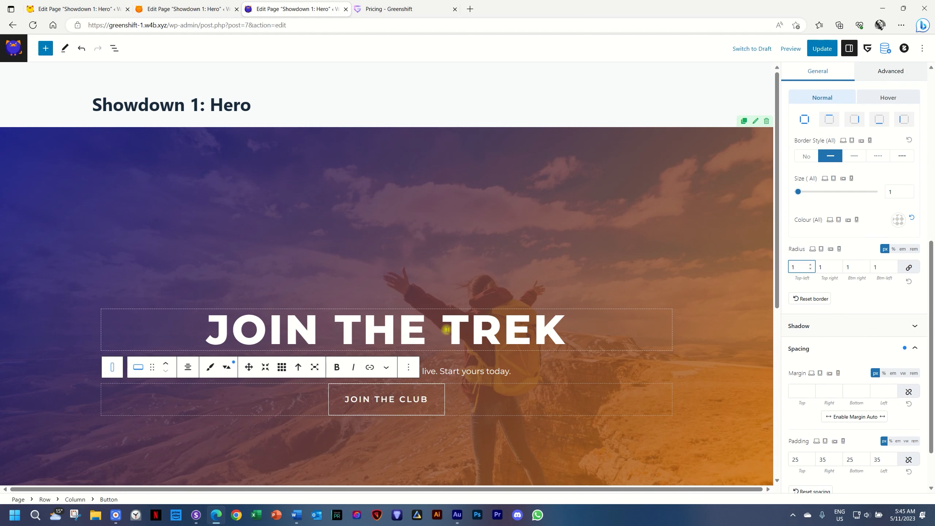
Set the Join the Trek heading's margins to 0 px on all sides except a bottom margin of 20 px
left_click(446, 330)
left_click(814, 350)
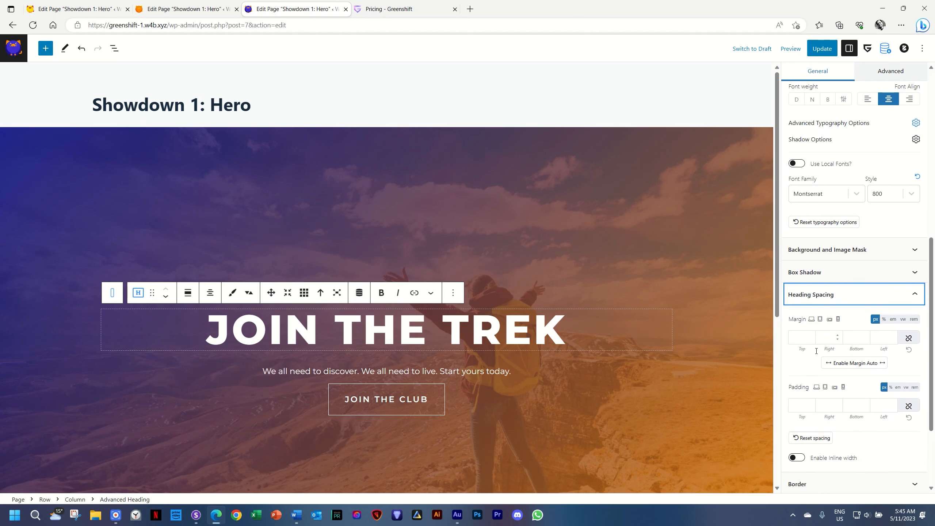
scroll(816, 350, "down", 3)
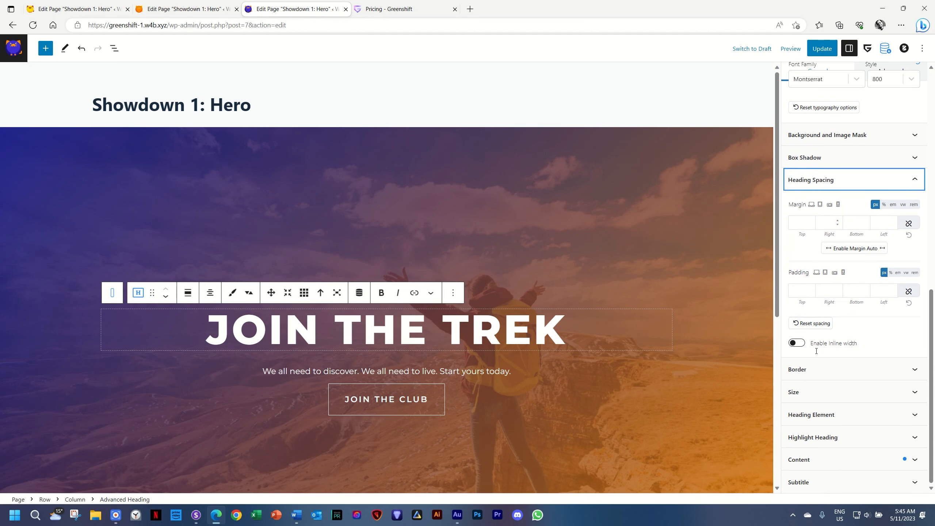
left_click(908, 227)
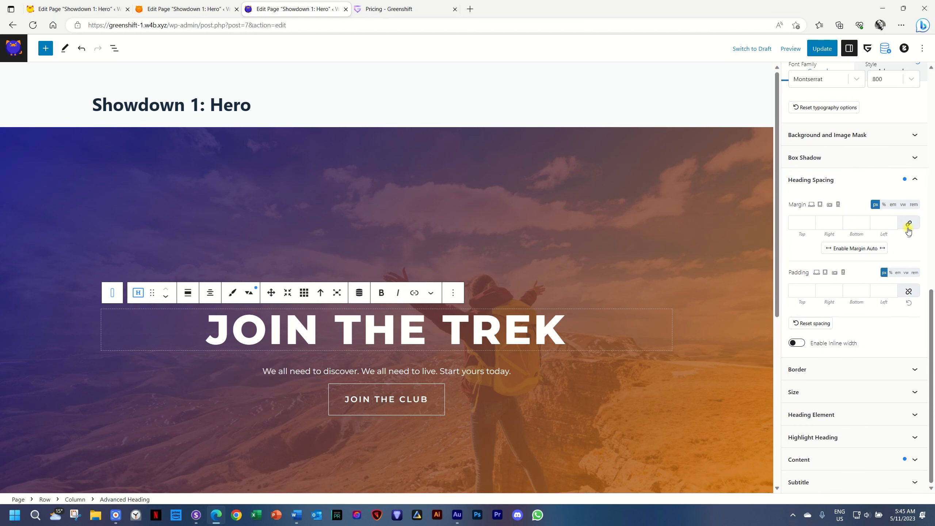
left_click(804, 220)
type("0")
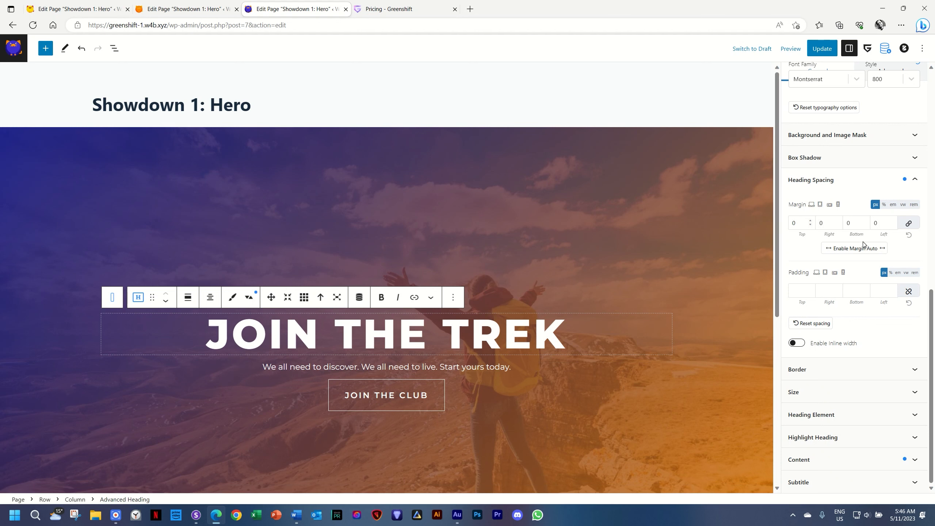
left_click(848, 222)
type("15")
key("BackSpace")
key("BackSpace")
type("20")
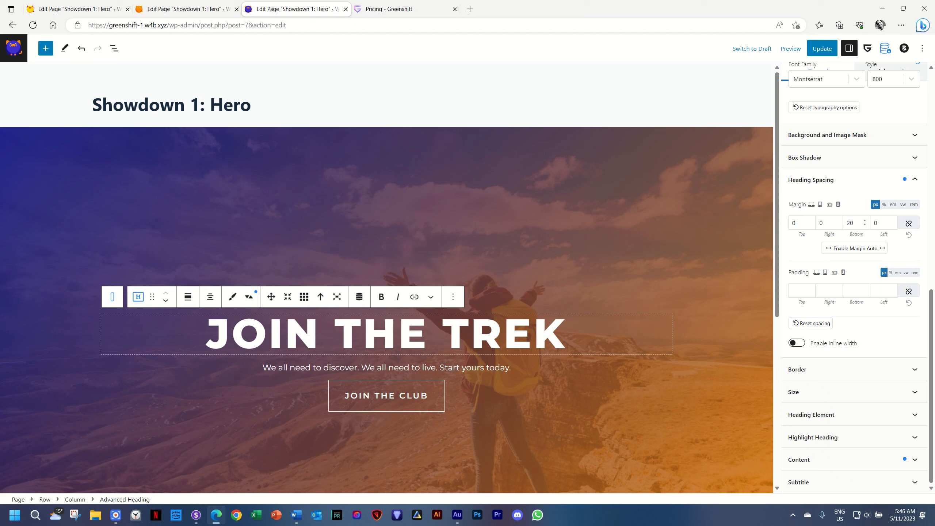
Set the tagline's margins to 0 px on all sides except a bottom margin of 35 px
left_click(486, 368)
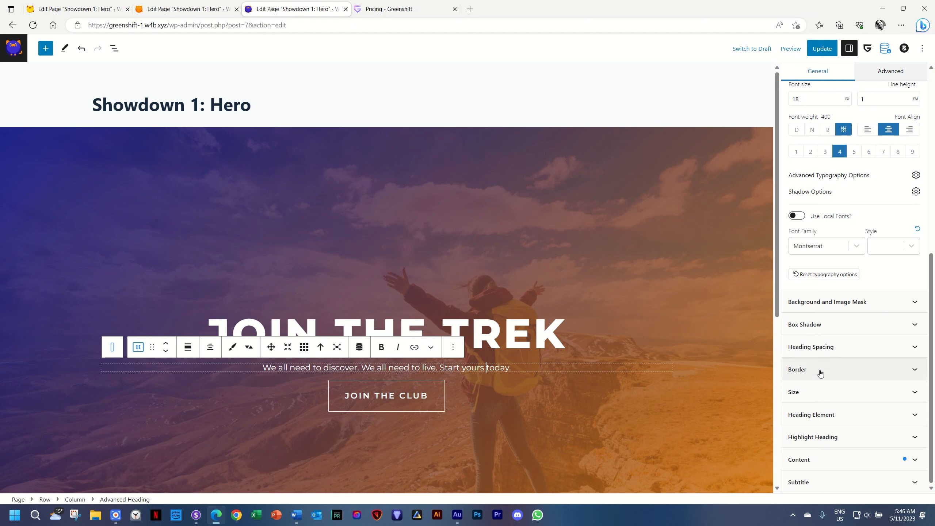
left_click(820, 346)
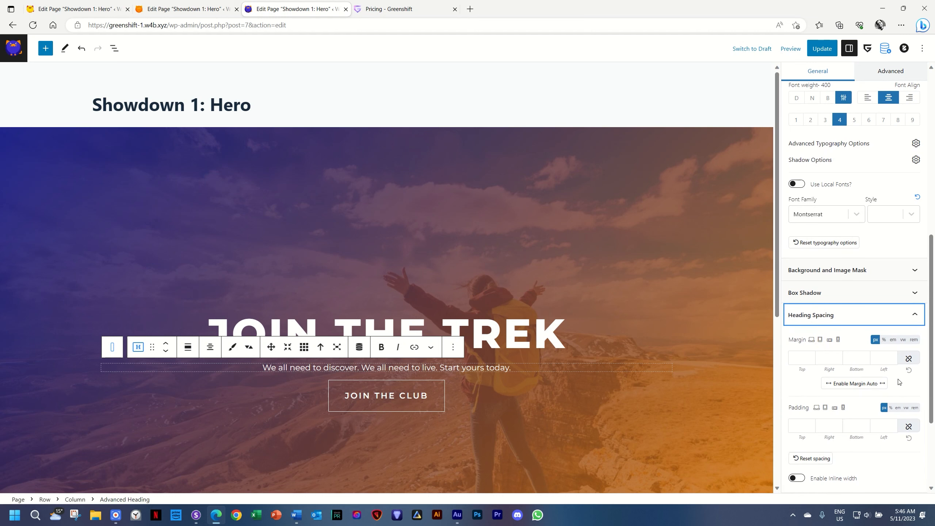
left_click(908, 358)
left_click(794, 357)
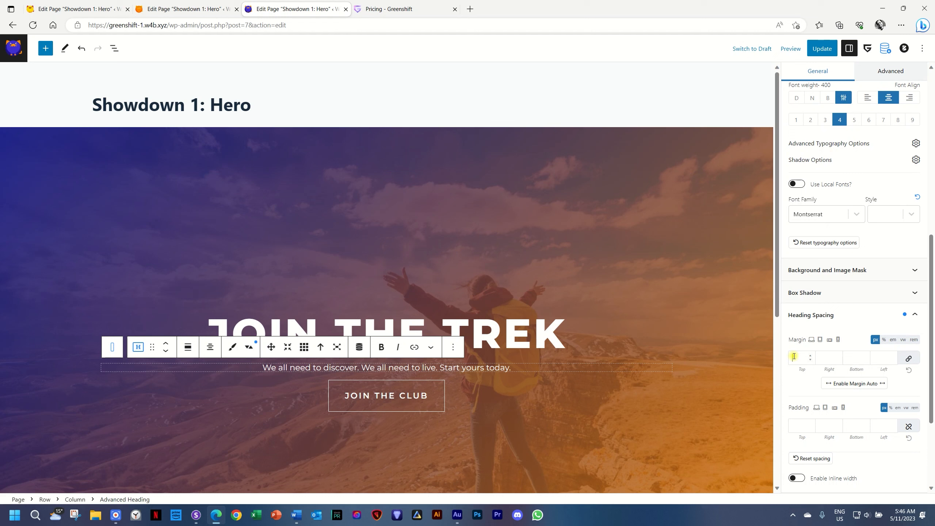
type("0")
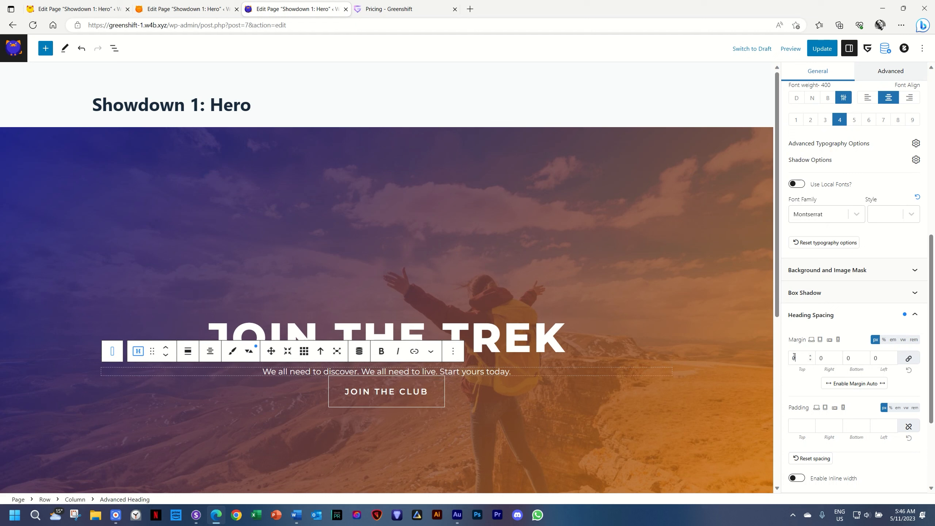
left_click(907, 358)
double_click(847, 359)
type("35")
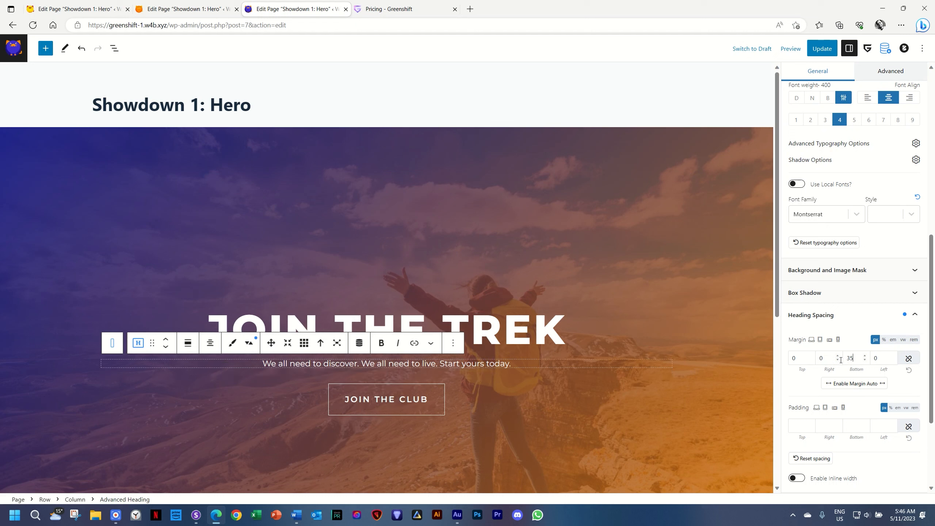
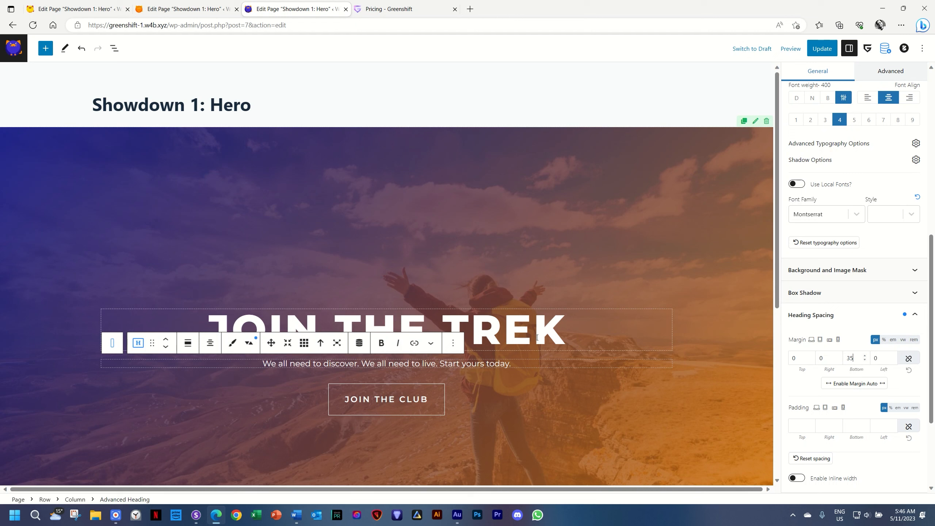
Update the page, check the hero section in the page preview, and return to the editor
left_click(512, 340)
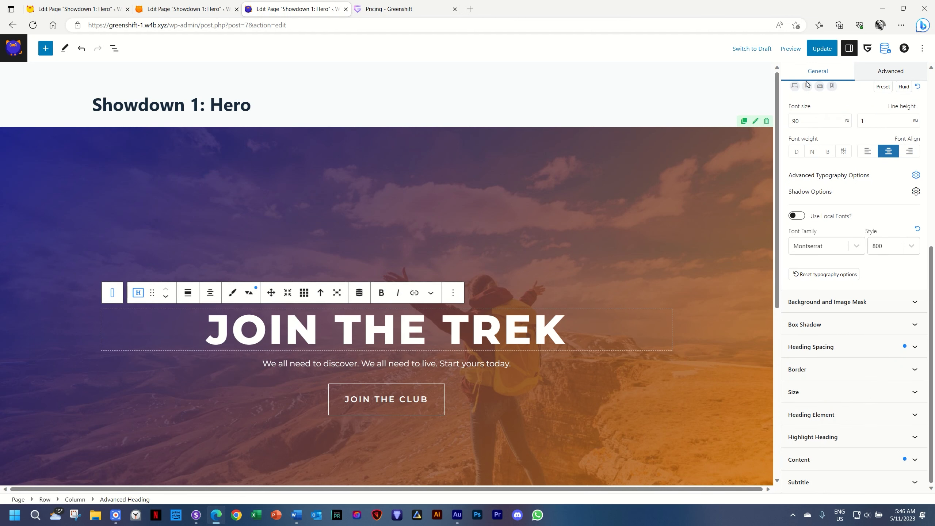
left_click(822, 49)
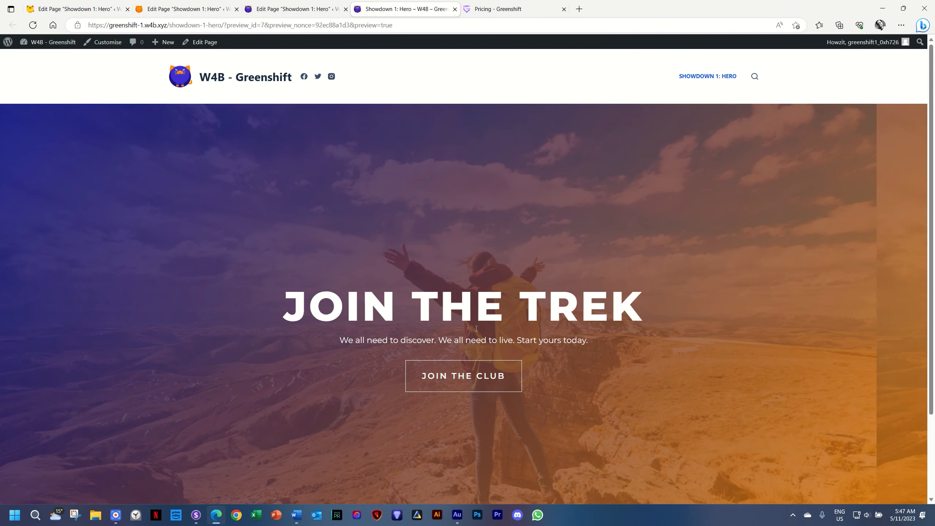
left_click(319, 9)
Set the Join the Trek heading's bottom margin to 10 px and update the page
left_click(858, 350)
double_click(849, 359)
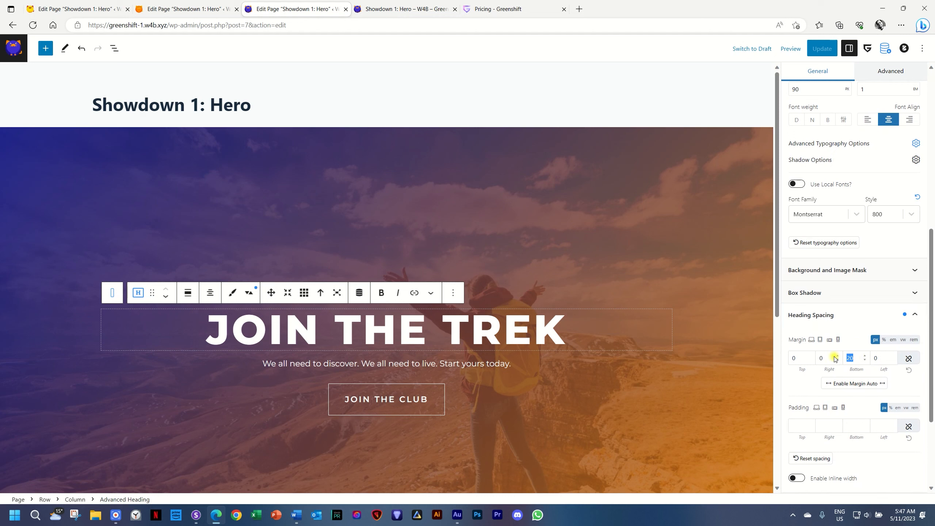
type("10")
left_click(820, 51)
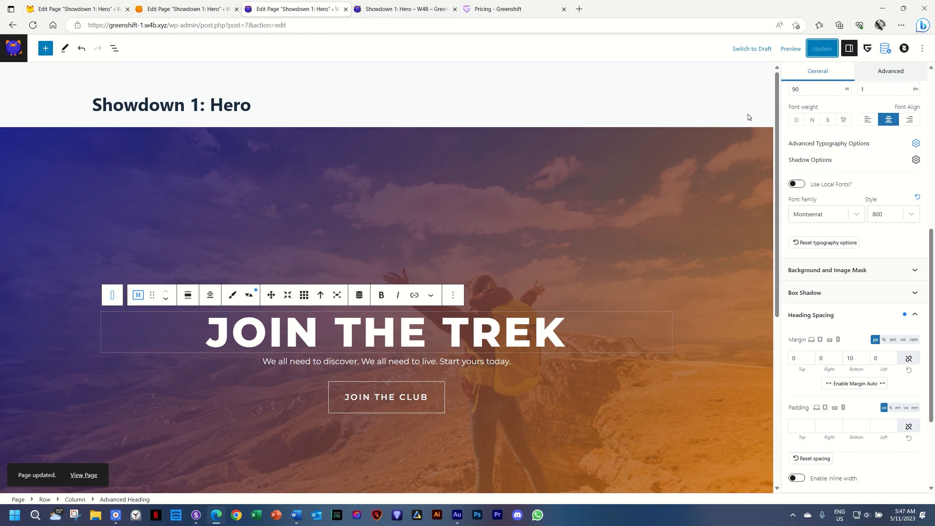
Set the Join the Trek heading's font size to 64 for the tablet view
left_click(493, 321)
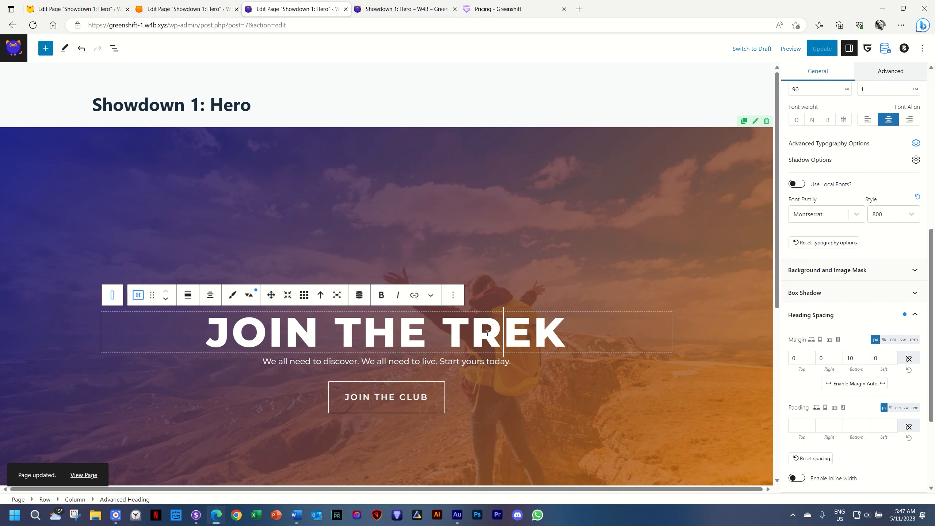
scroll(898, 220, "down", 4)
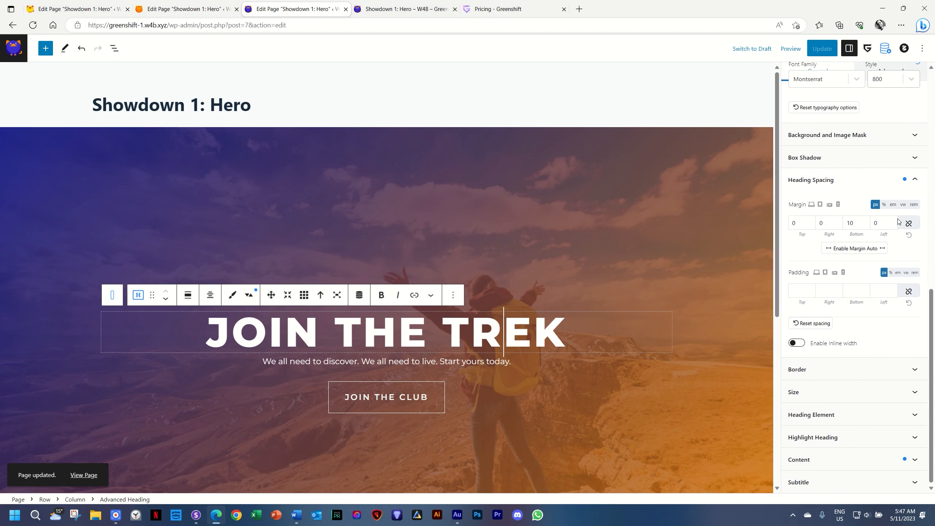
scroll(898, 221, "up", 10)
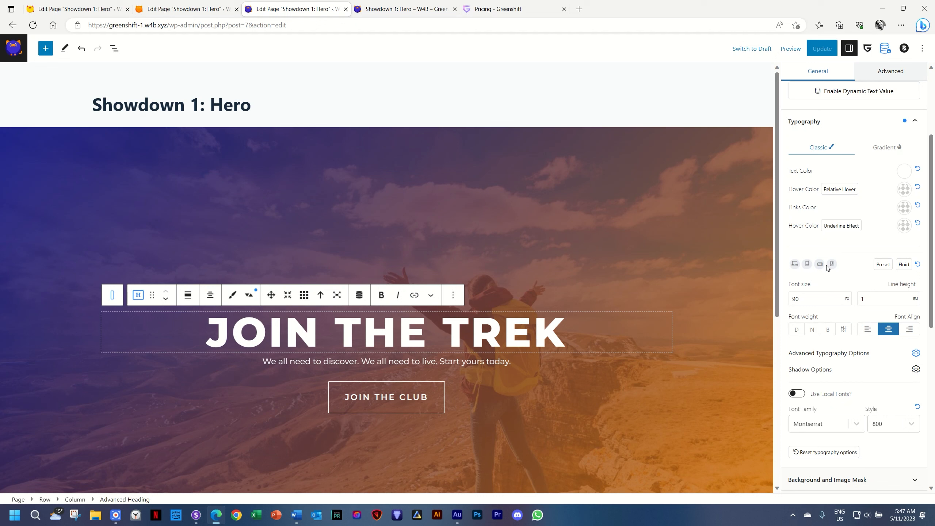
left_click(807, 264)
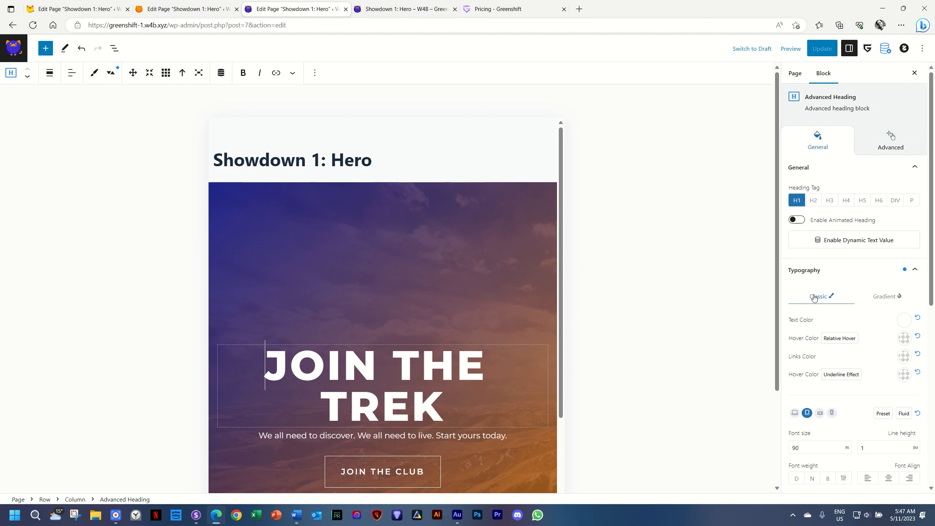
scroll(813, 298, "down", 5)
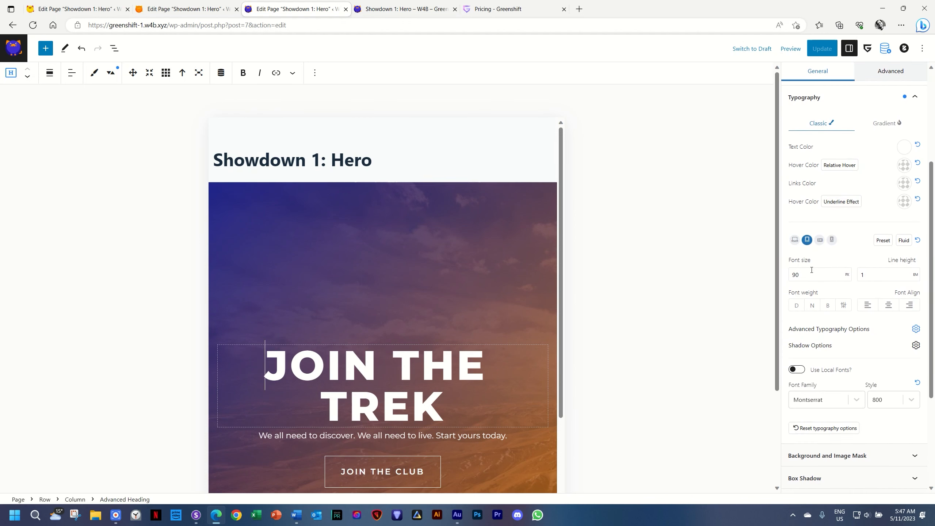
left_click_drag(811, 270, 784, 278)
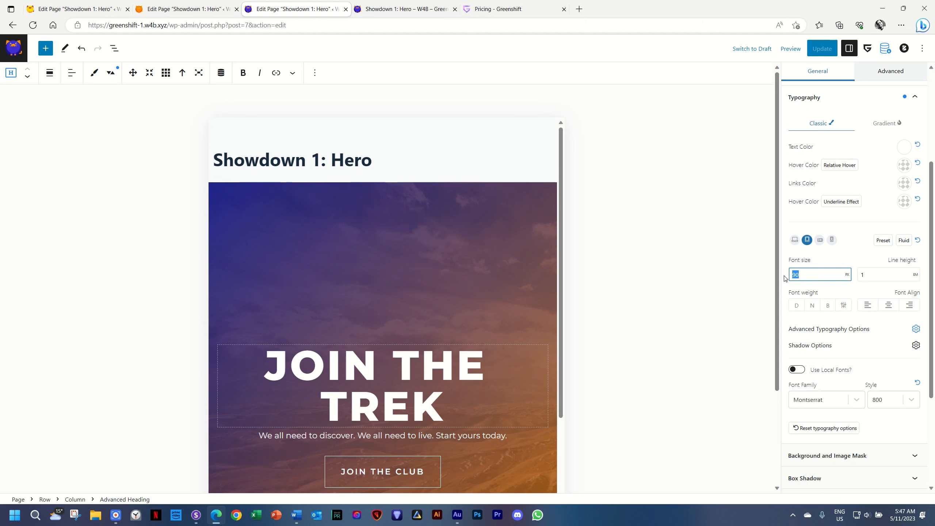
type("64")
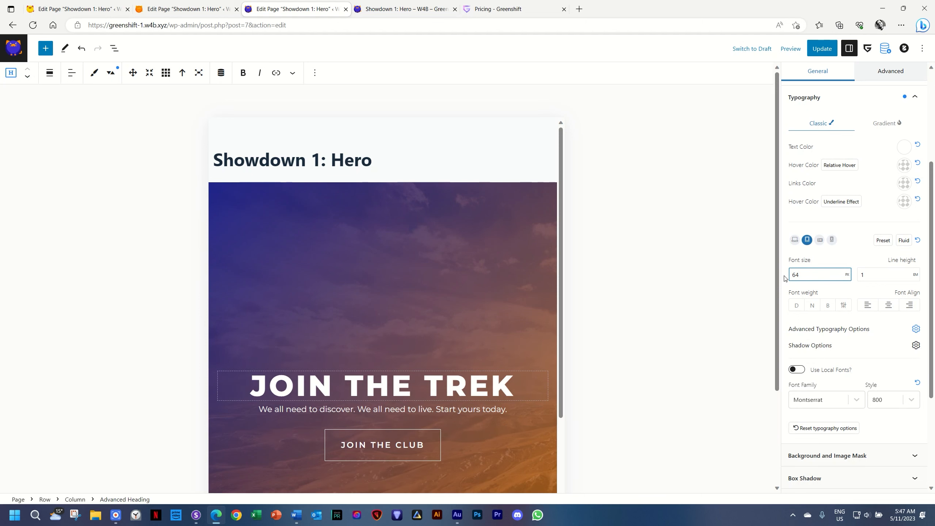
Set the Join the Trek heading's font size to 36 for the mobile view
left_click(831, 240)
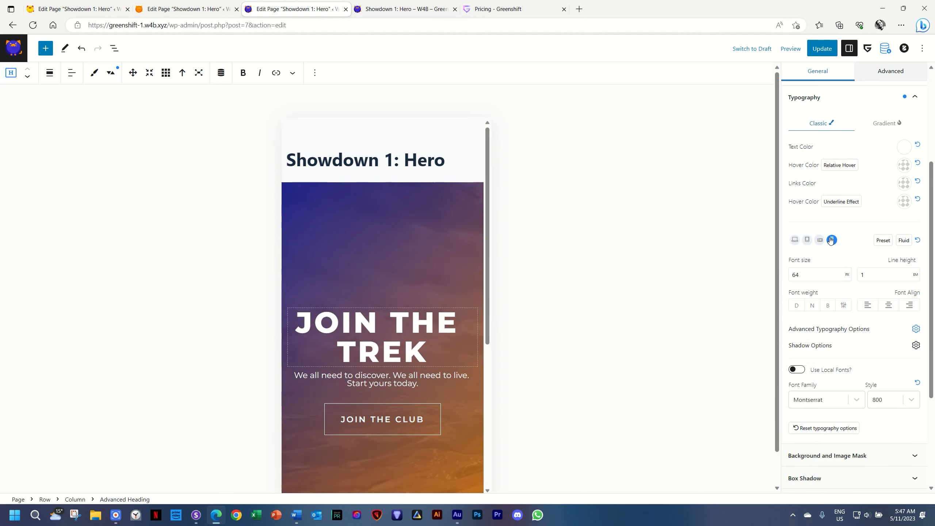
left_click_drag(802, 272, 783, 276)
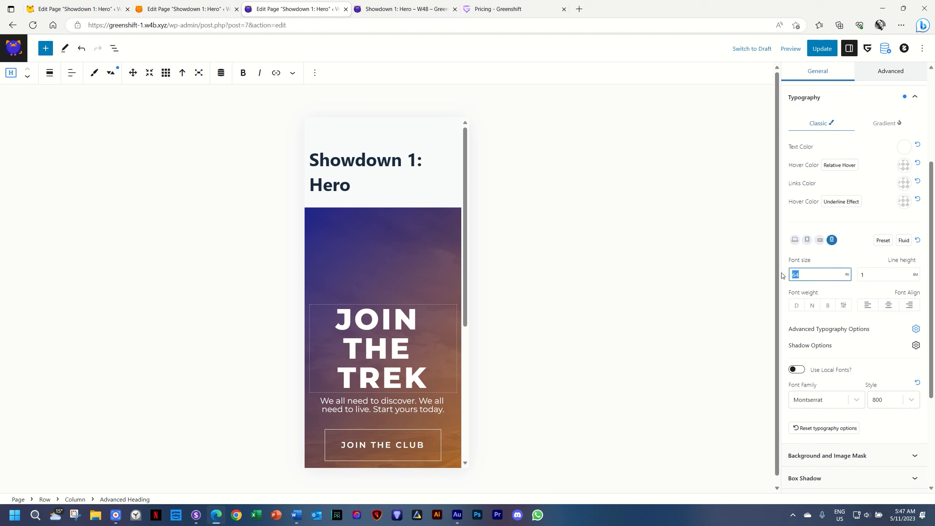
type("36")
Set the Join the Trek heading's letter spacing to 0 for the mobile view
scroll(836, 163, "down", 2)
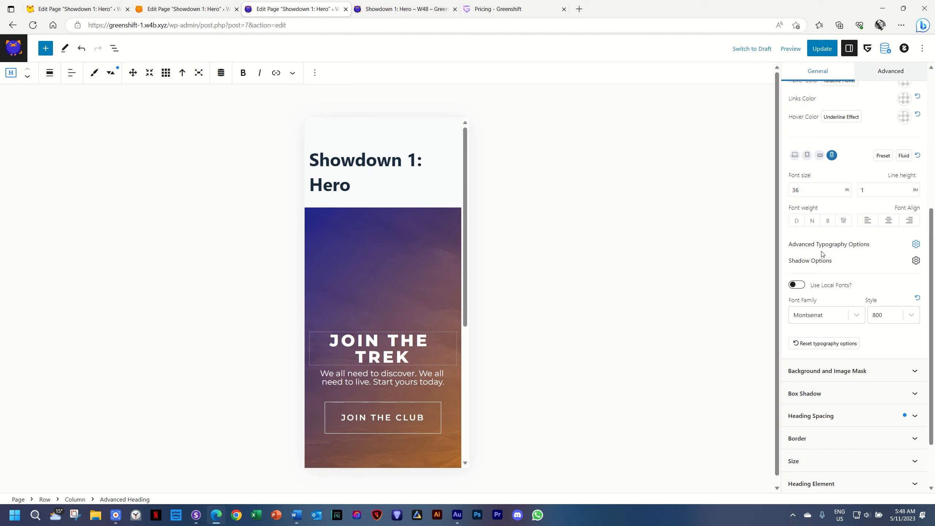
left_click(915, 245)
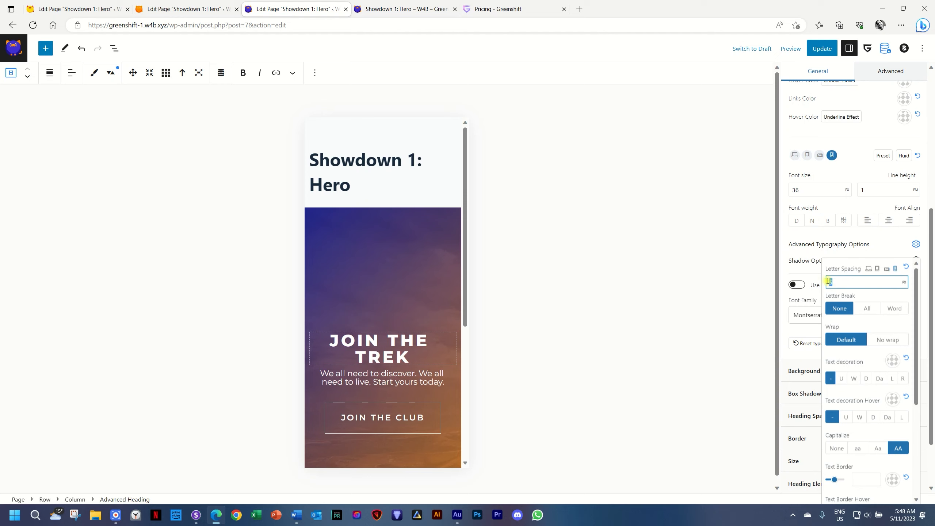
type("0")
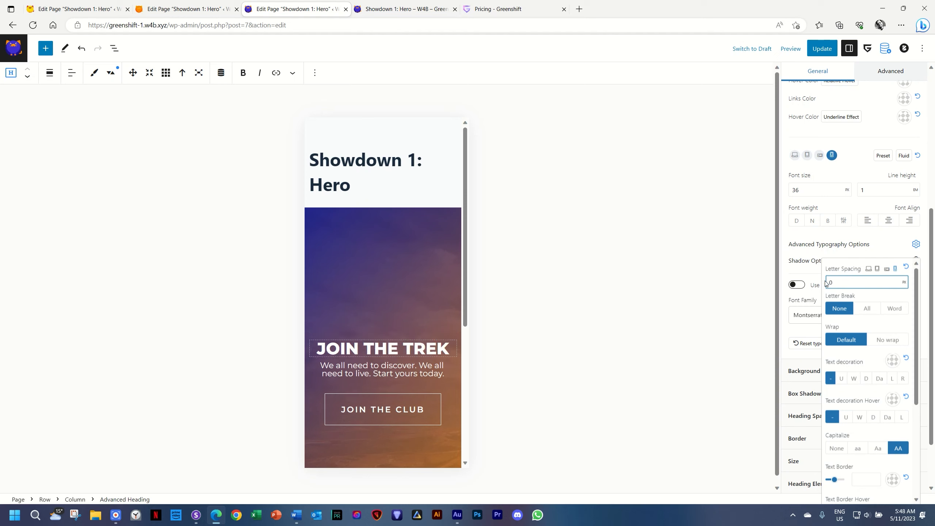
Set the font size of the "We all need to discover" text to 16 for the mobile view
left_click(386, 370)
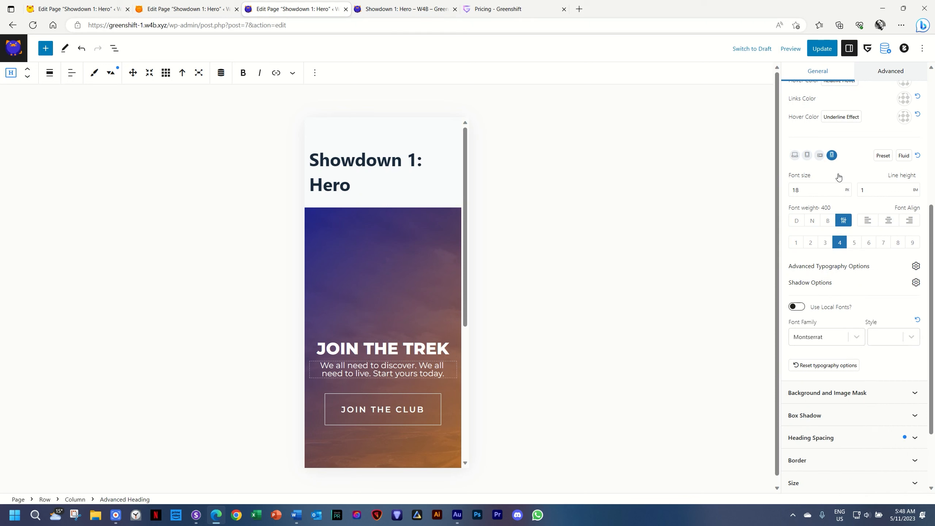
left_click_drag(811, 190, 792, 190)
type("16")
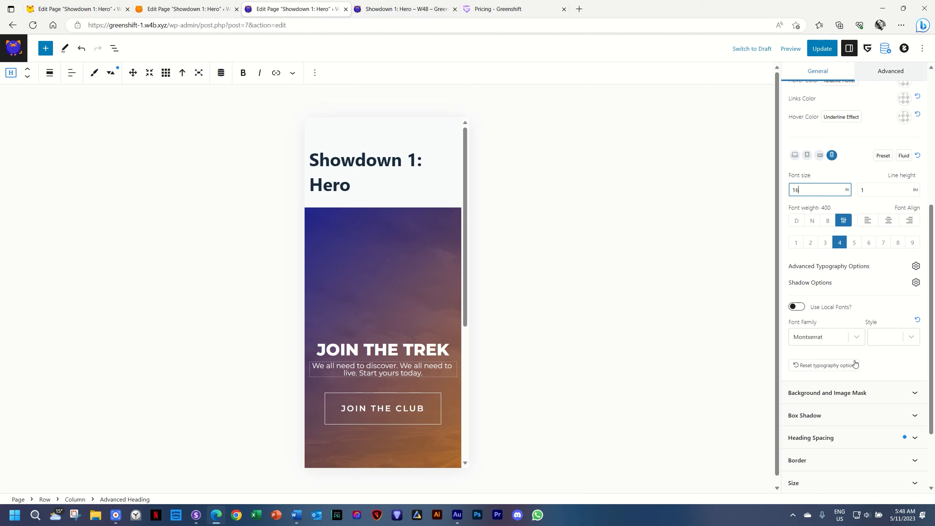
Give the "We all need to discover" text 5% right and left padding for the mobile view
scroll(854, 363, "down", 3)
left_click(804, 347)
scroll(865, 348, "down", 3)
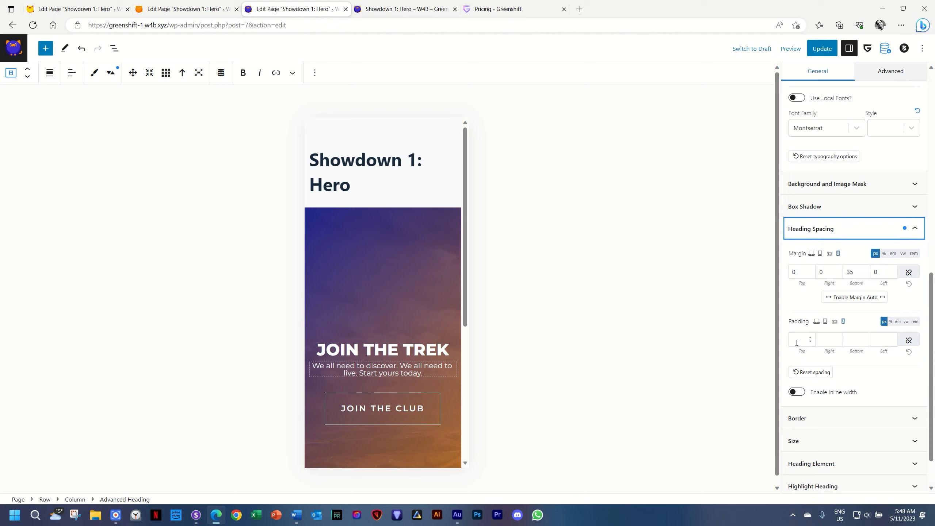
left_click(891, 321)
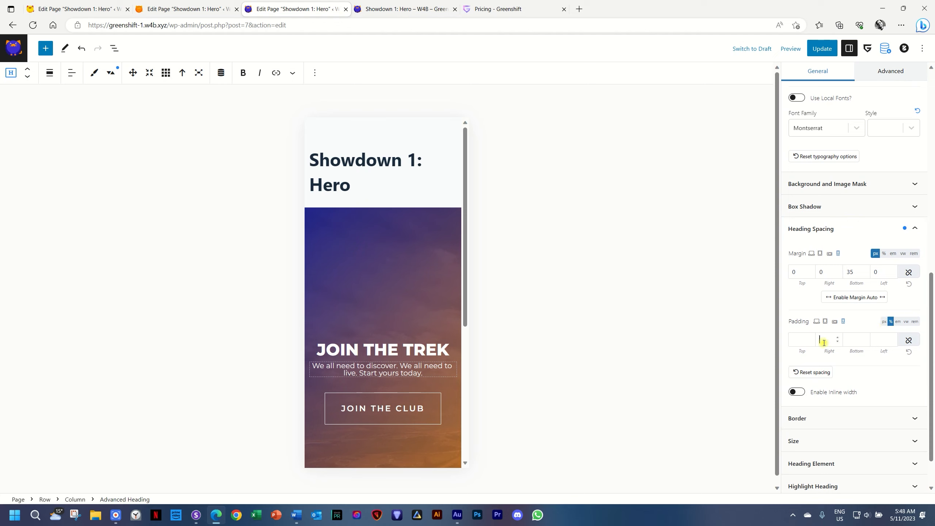
left_click(824, 339)
type("5")
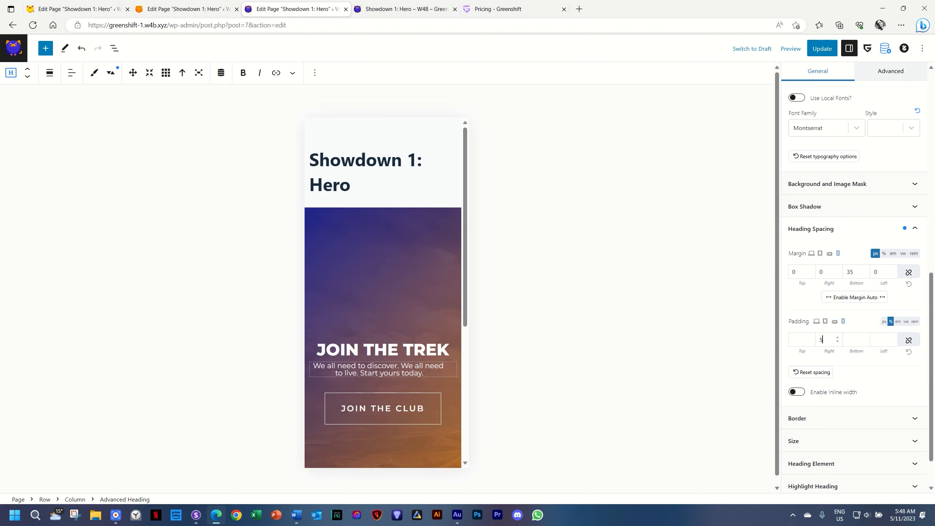
left_click(875, 340)
type("5")
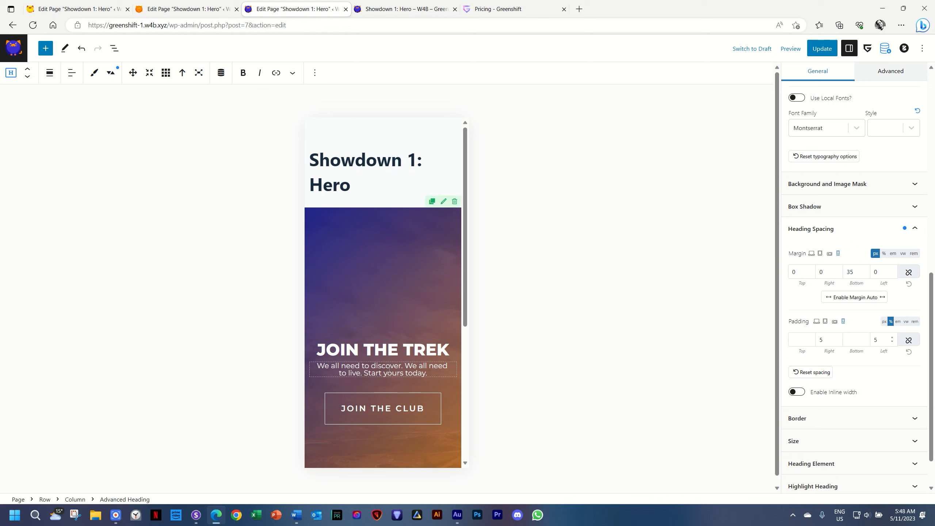
Set the line height of the "We all need to discover" text to 1.6 em for the mobile view
scroll(812, 332, "up", 6)
scroll(812, 333, "up", 1)
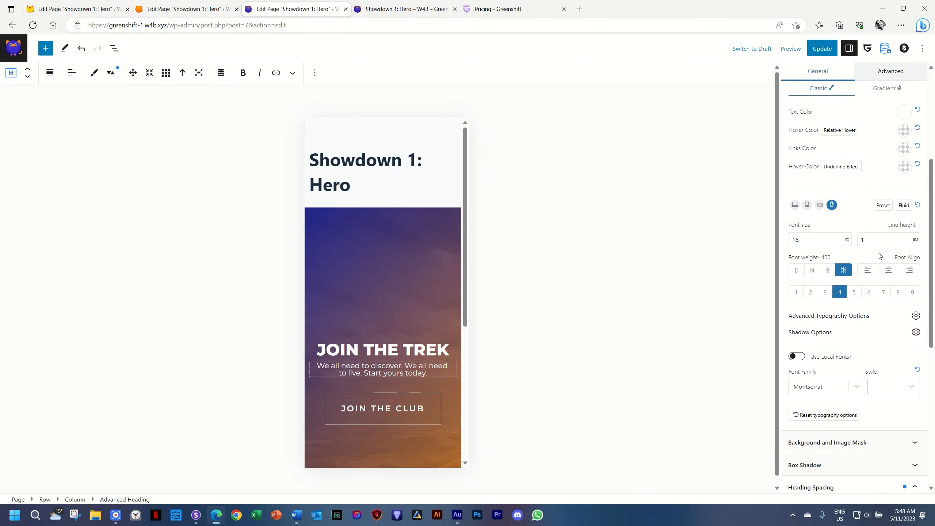
left_click(884, 243)
type(".6")
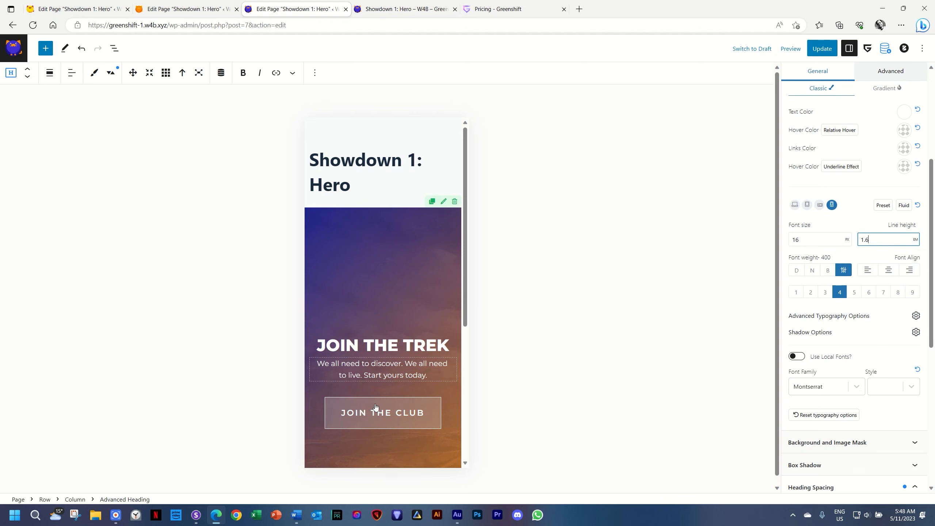
Set the Join the Club button's font size to 16 for the mobile view
left_click(383, 415)
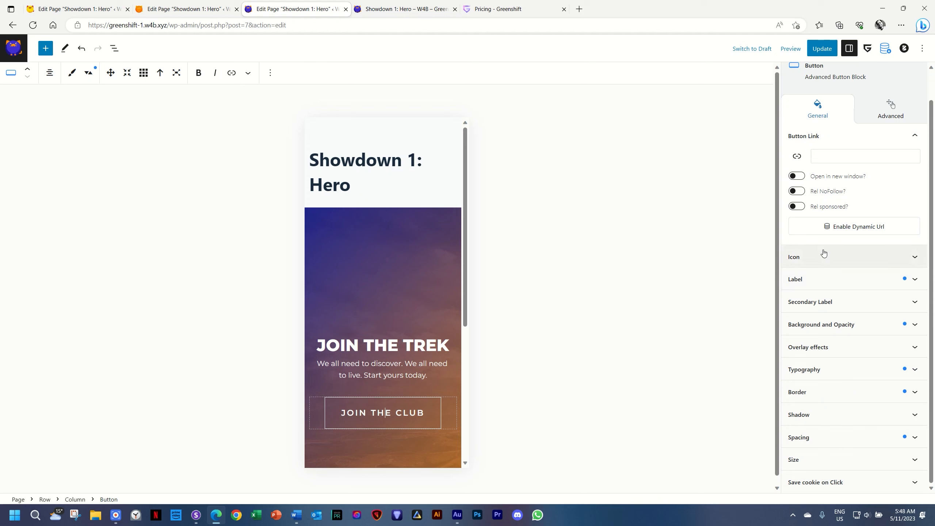
left_click(813, 368)
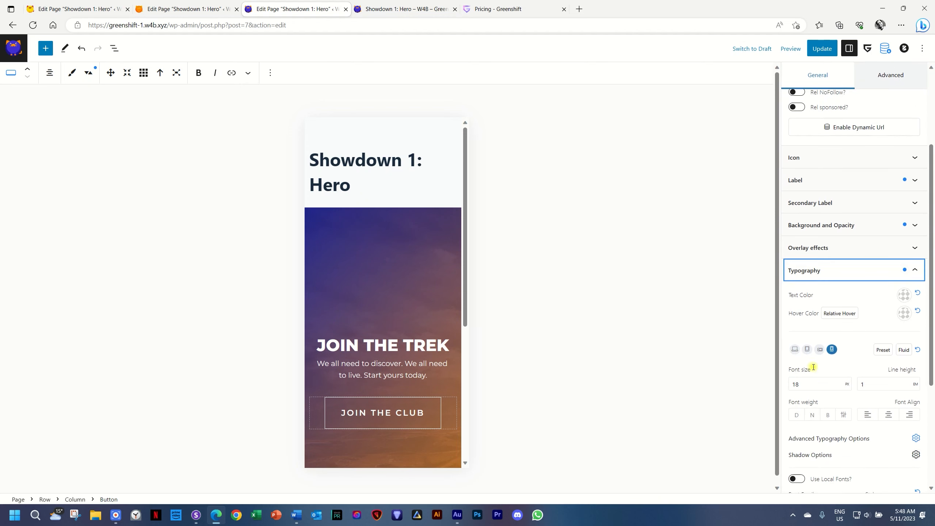
left_click(813, 311)
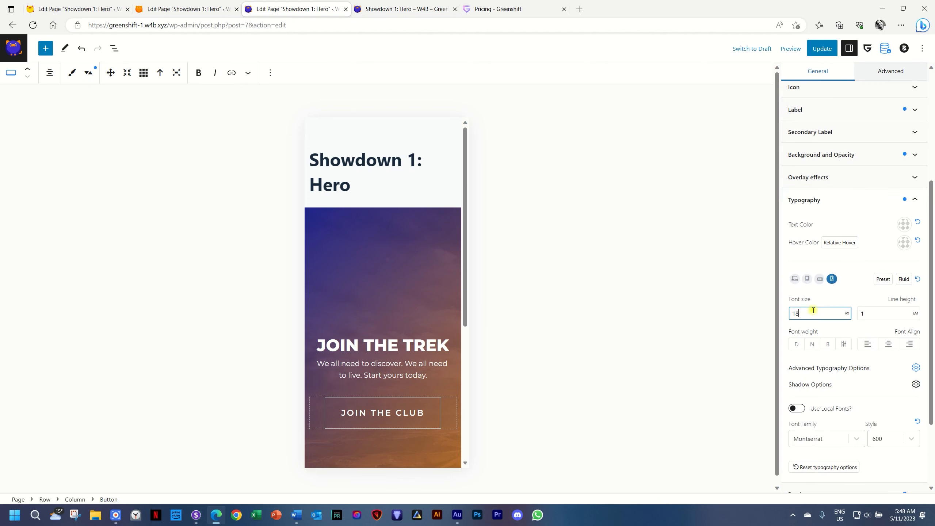
left_click(849, 316)
left_click(848, 316)
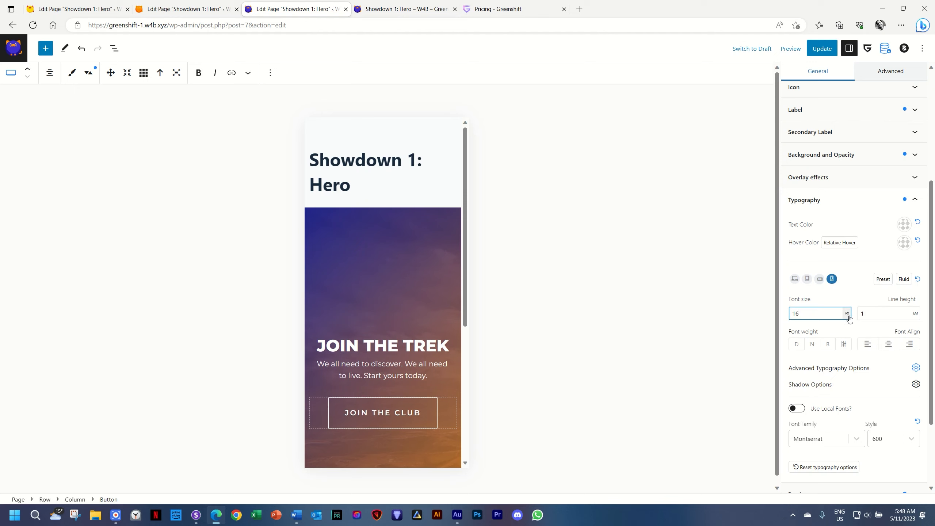
Set the Join the Club button's letter spacing to 0 for the mobile view
left_click(916, 367)
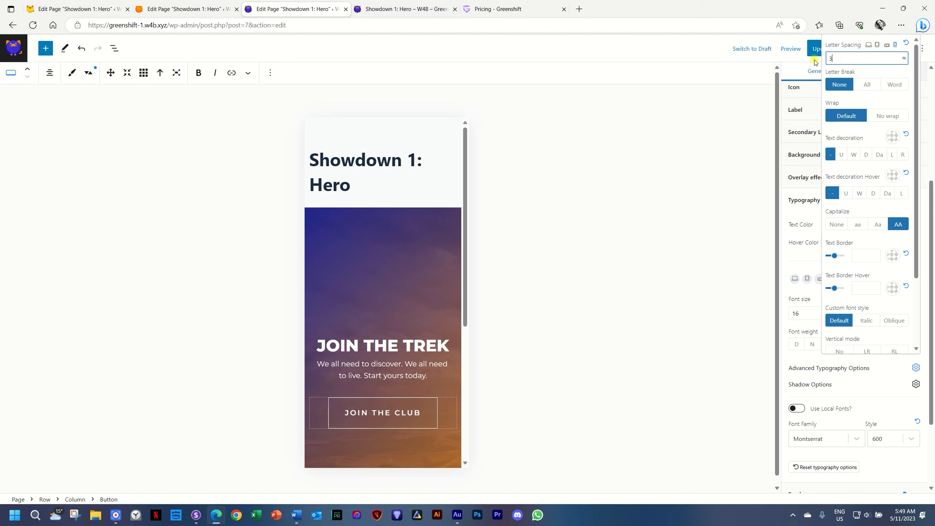
type("0")
left_click(869, 46)
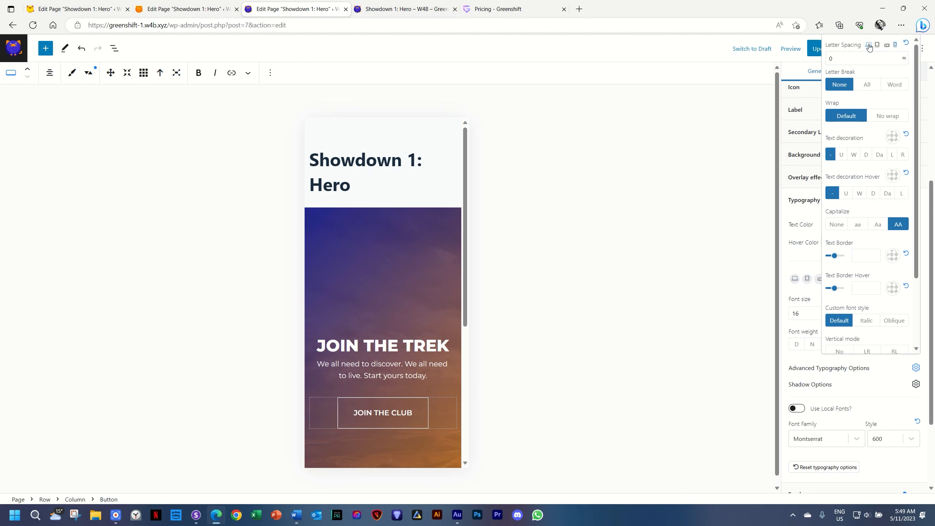
Switch to the multi-device preview browser and check the hero section on the phone, tablet, laptop and desktop screens
scroll(678, 144, "up", 4)
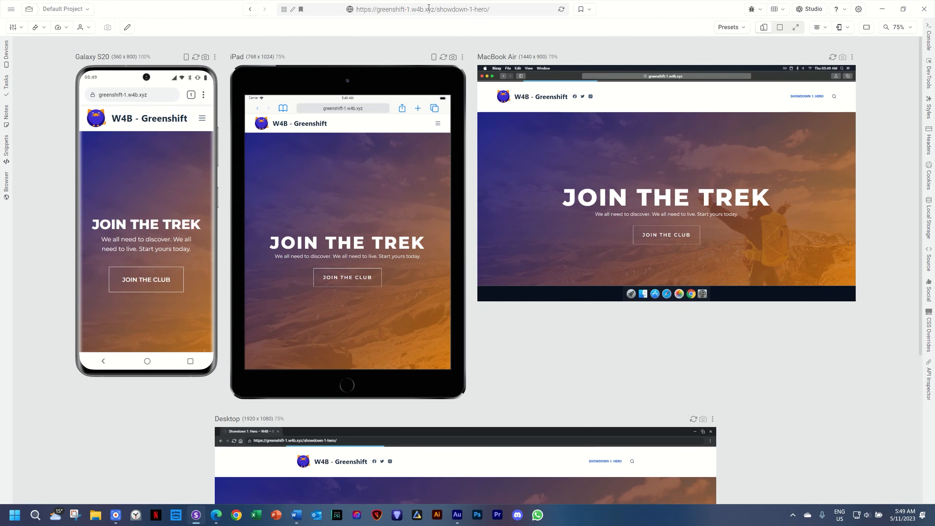
scroll(657, 133, "down", 3)
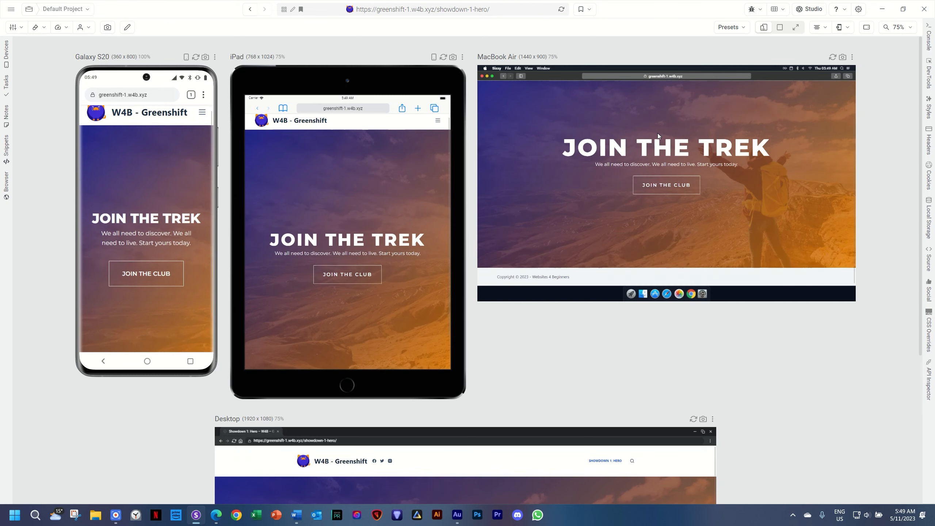
scroll(825, 273, "down", 2)
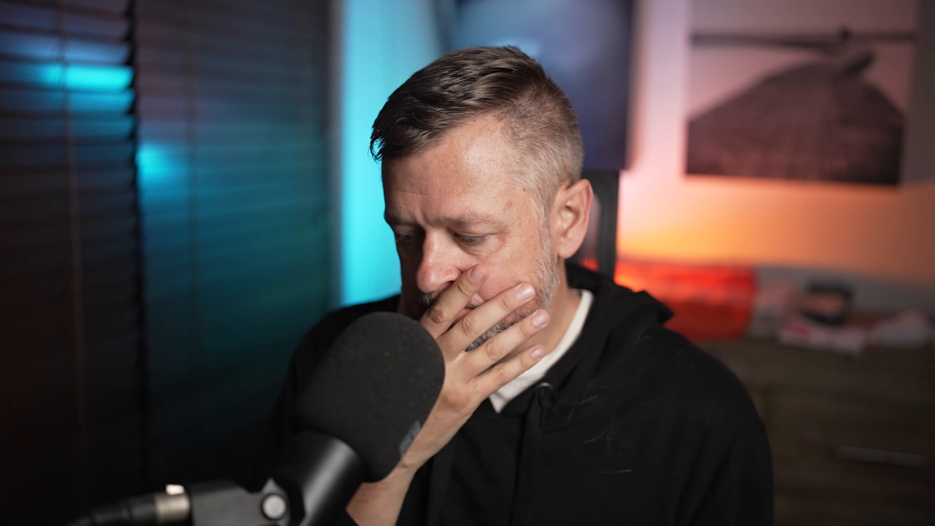